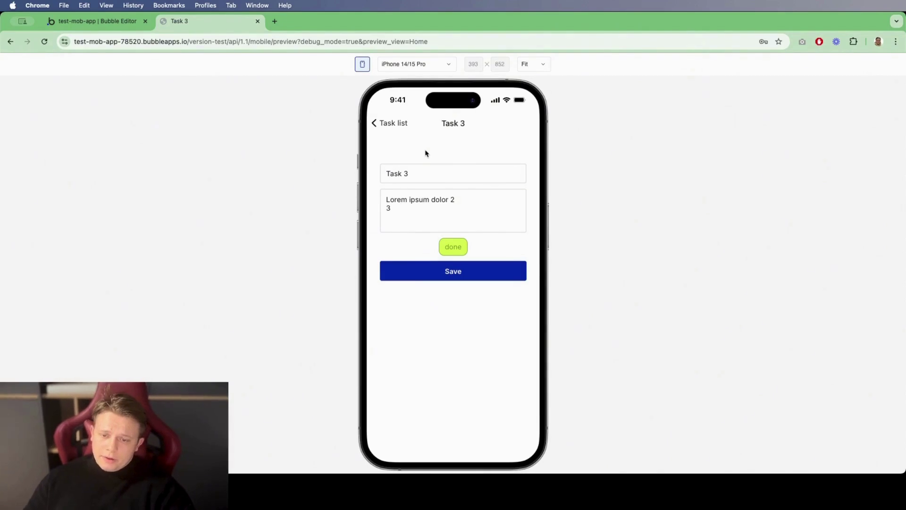
Step: Set Task 3's status to in-progress, then delete Task 3
left_click(453, 245)
left_click(465, 376)
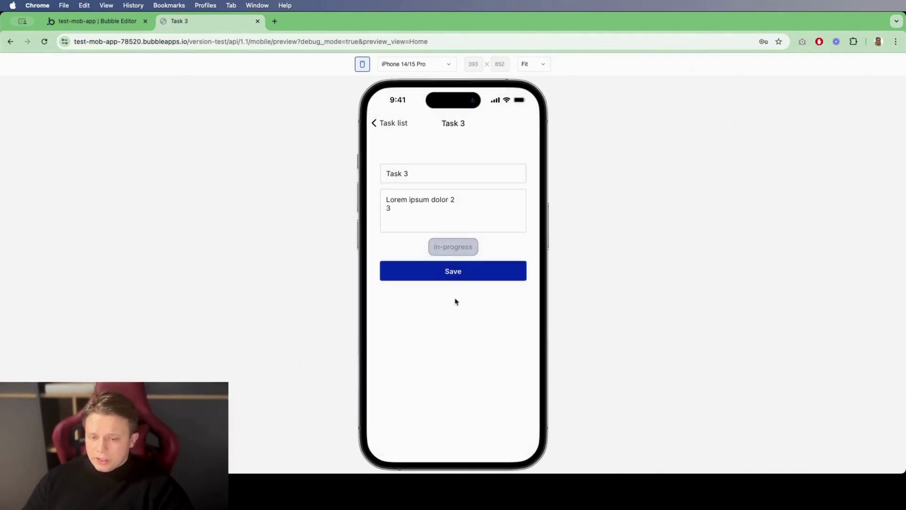
left_click(456, 253)
left_click(456, 454)
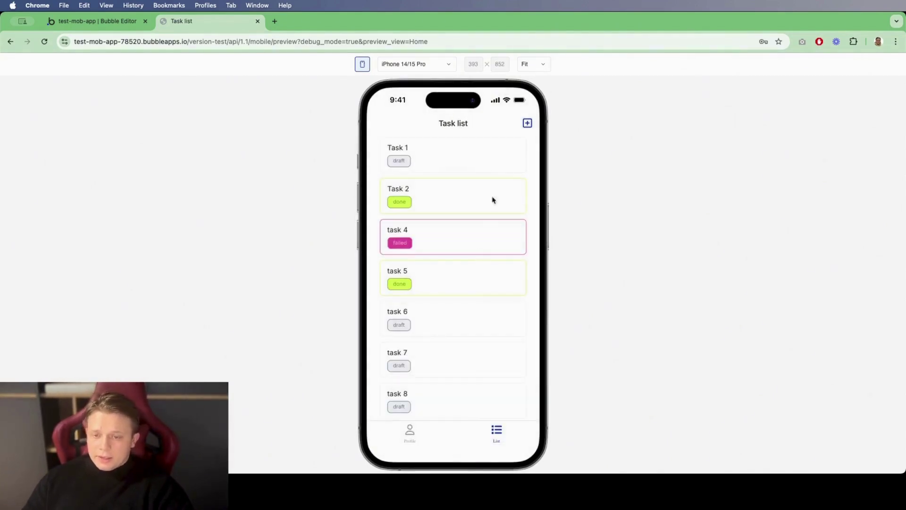
Step: Create a new task with title '1' and description '1'
left_click(527, 123)
left_click(425, 369)
type("1")
left_click(425, 396)
type("1")
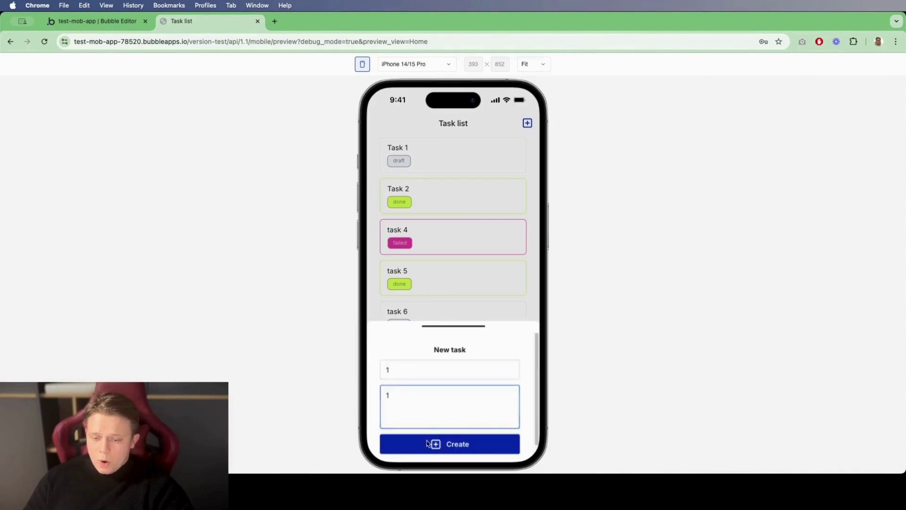
left_click(448, 443)
Step: Set task 4's status to draft and return to the task list
left_click(472, 249)
left_click(464, 251)
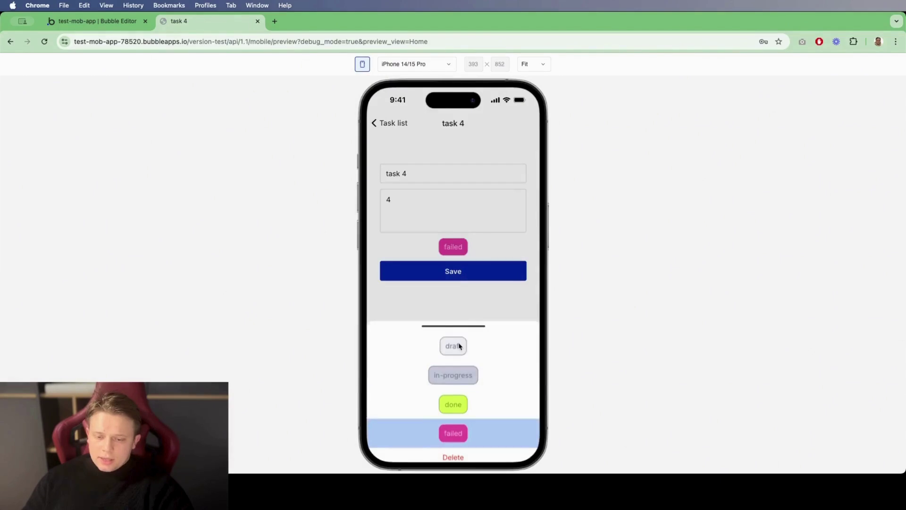
left_click(456, 346)
left_click(377, 123)
Step: Edit and save the profile name and description, then log out to the sign-up screen
left_click(410, 432)
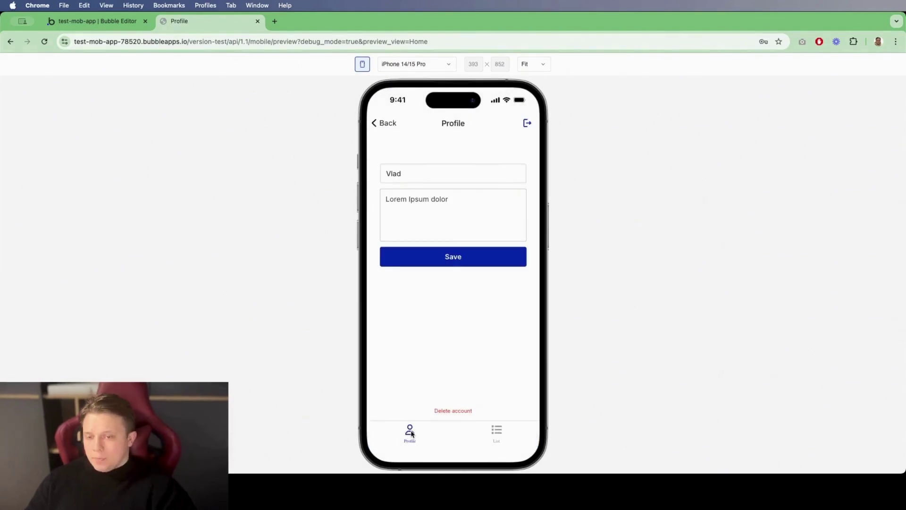
left_click(414, 176)
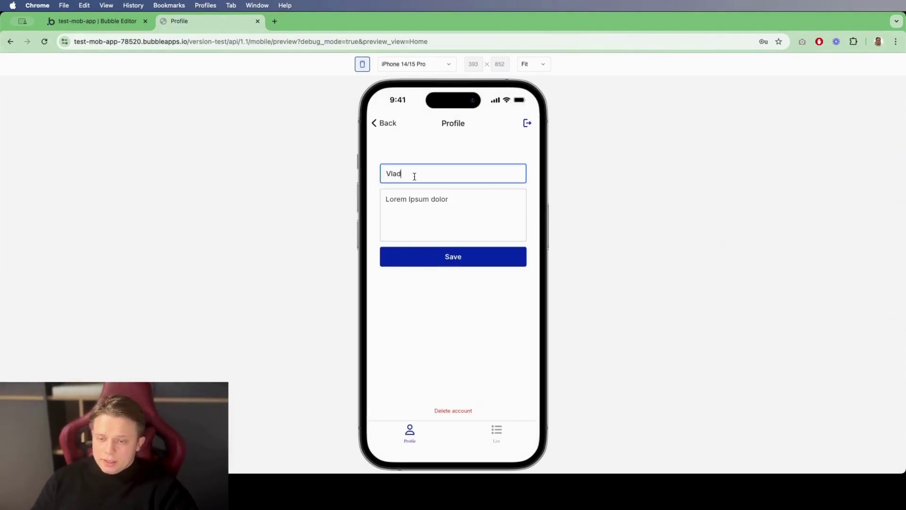
left_click(455, 197)
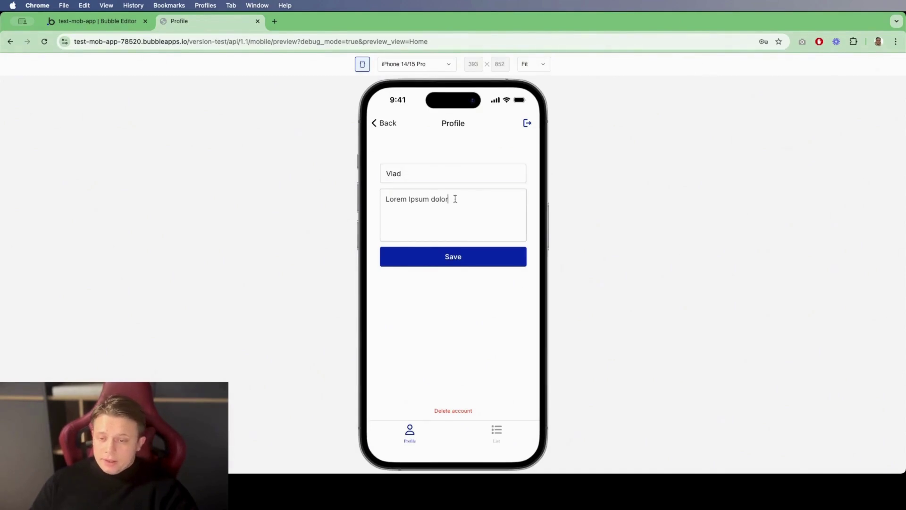
key("super+a")
left_click(466, 251)
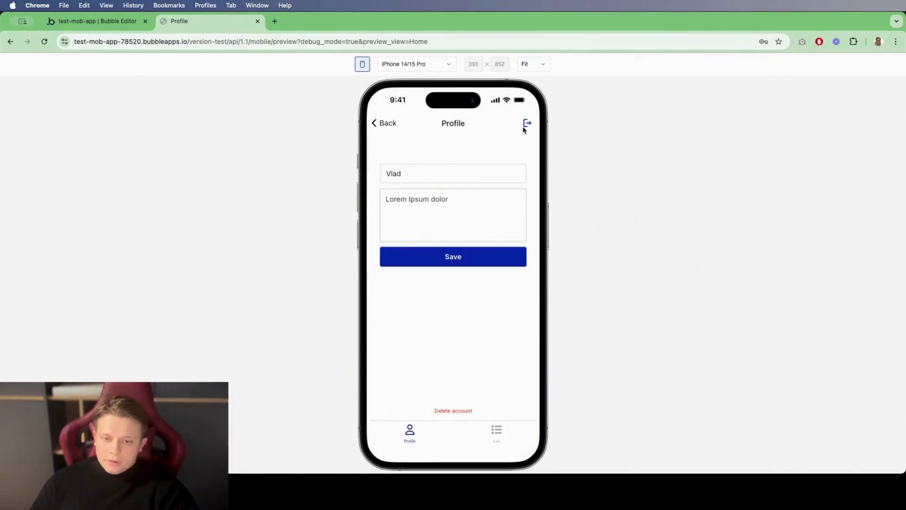
left_click(527, 123)
left_click(455, 253)
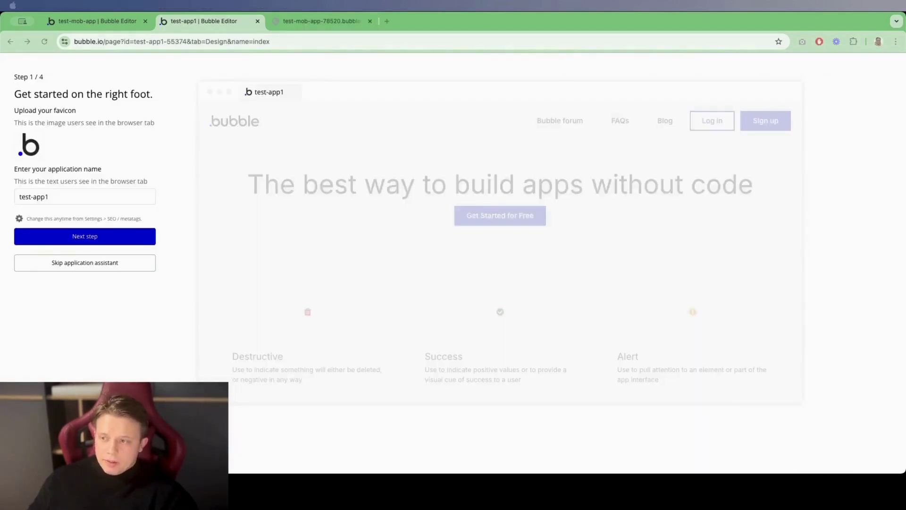
Step: Skip the setup assistant, add a mobile app under Settings > Mobile, and select the Home view
left_click(121, 261)
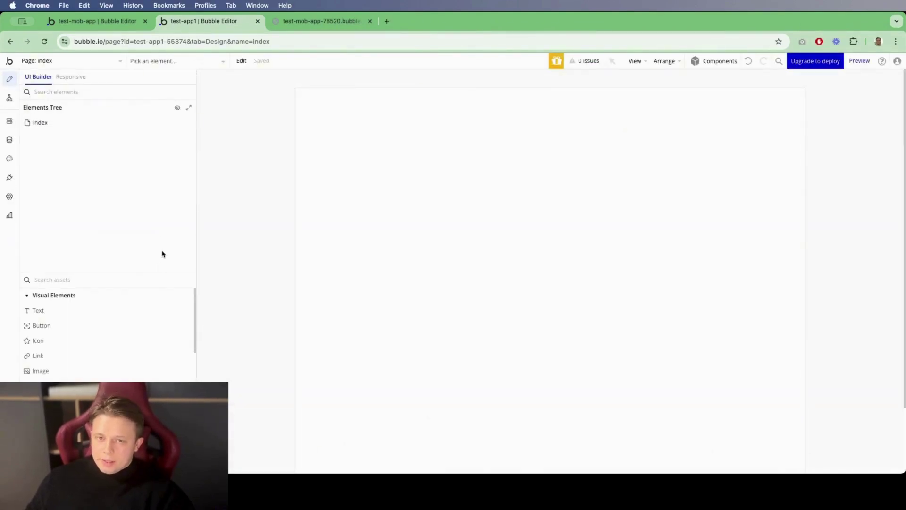
left_click(9, 197)
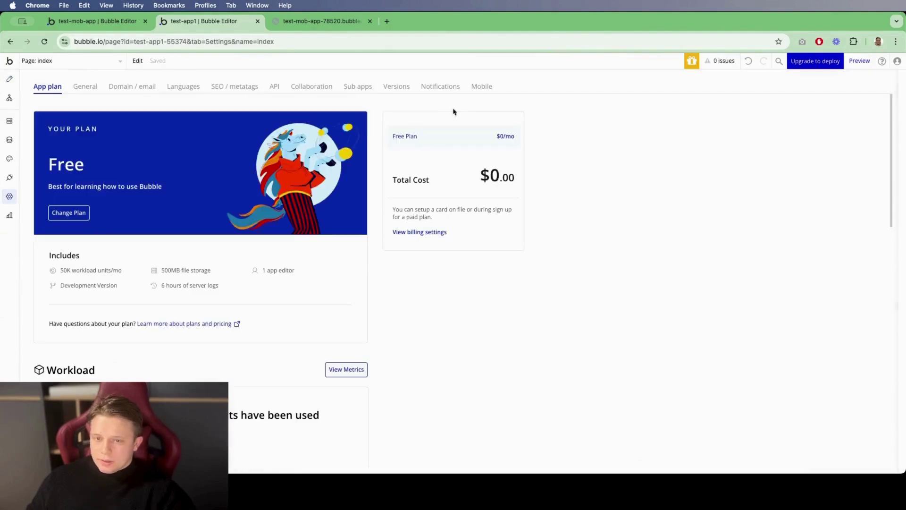
left_click(479, 86)
left_click(469, 338)
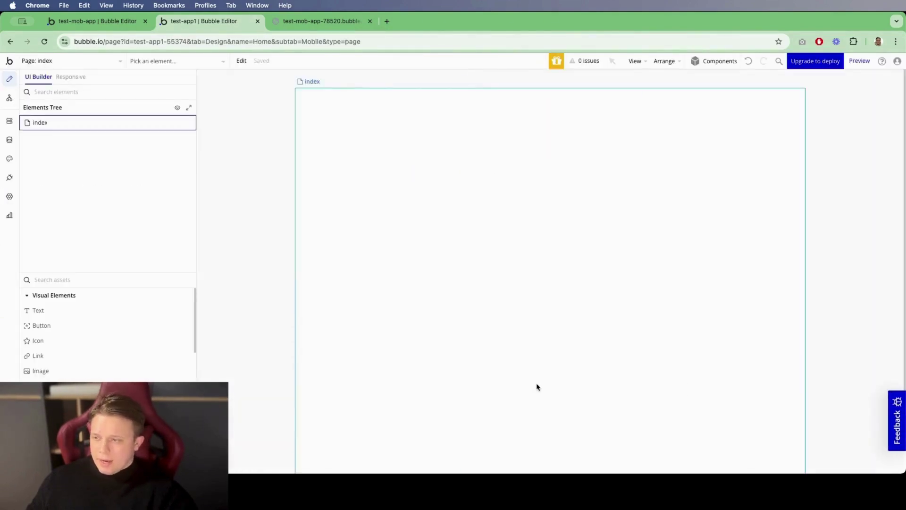
left_click(118, 122)
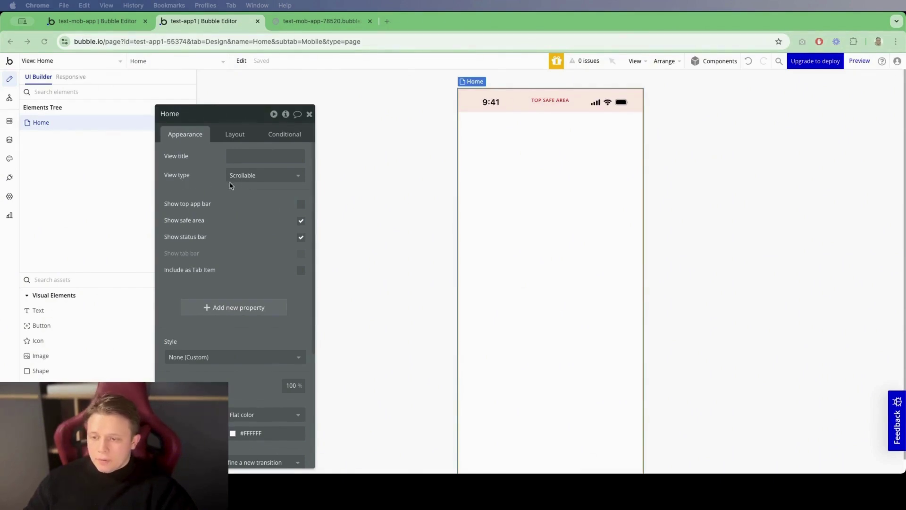
Step: Make Home a Vertical List view titled 'Task list'
left_click(291, 175)
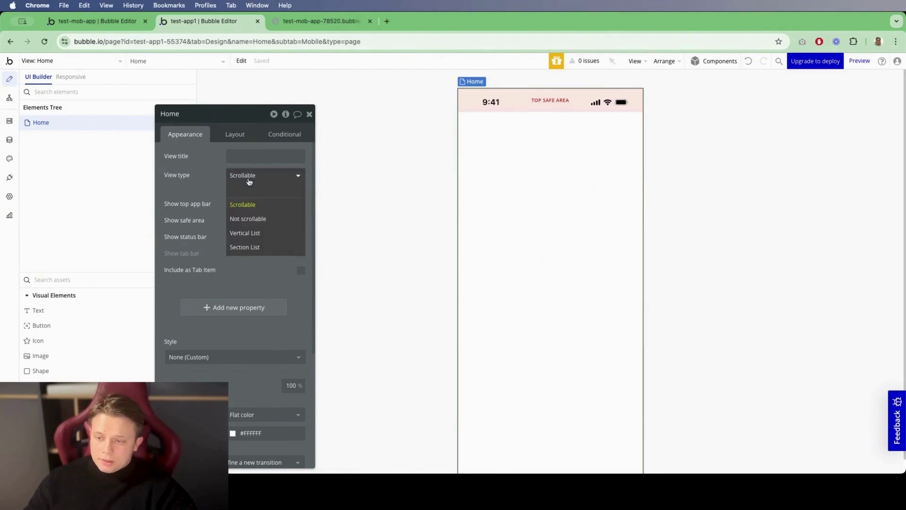
left_click(266, 239)
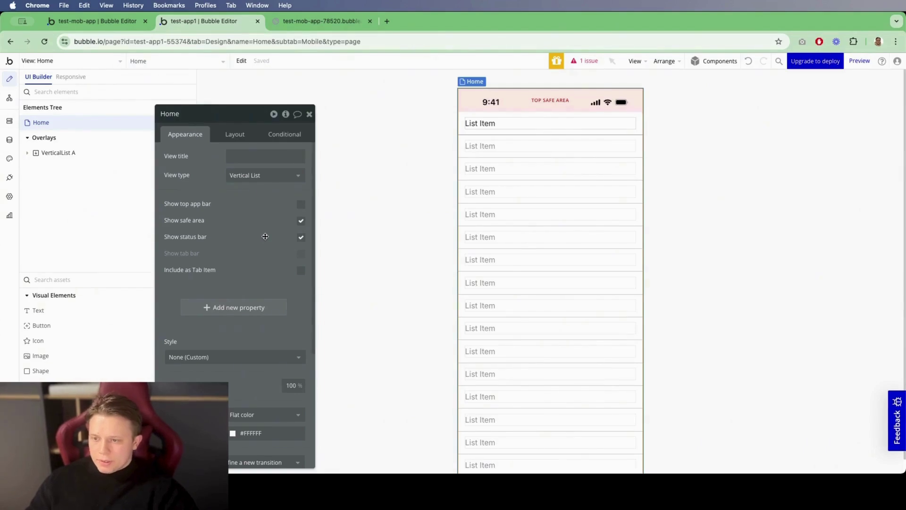
left_click(247, 161)
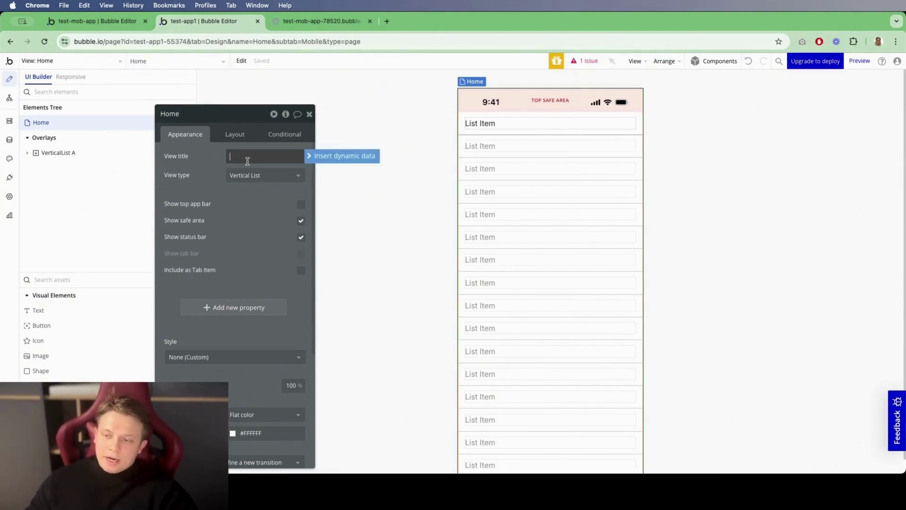
type("Tas")
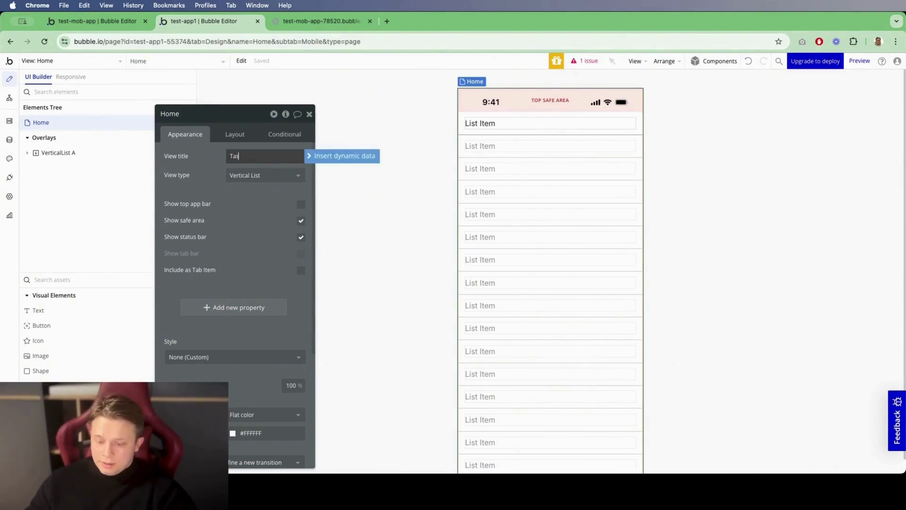
type("k list")
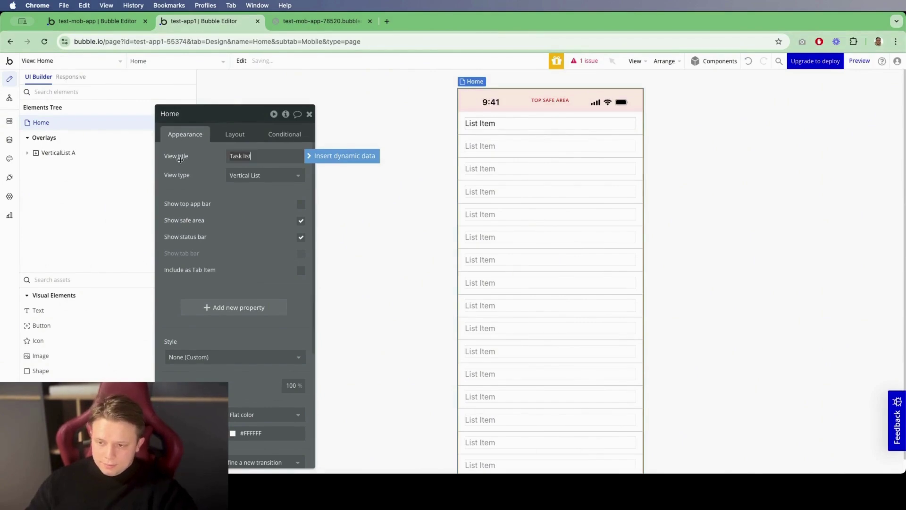
left_click(180, 160)
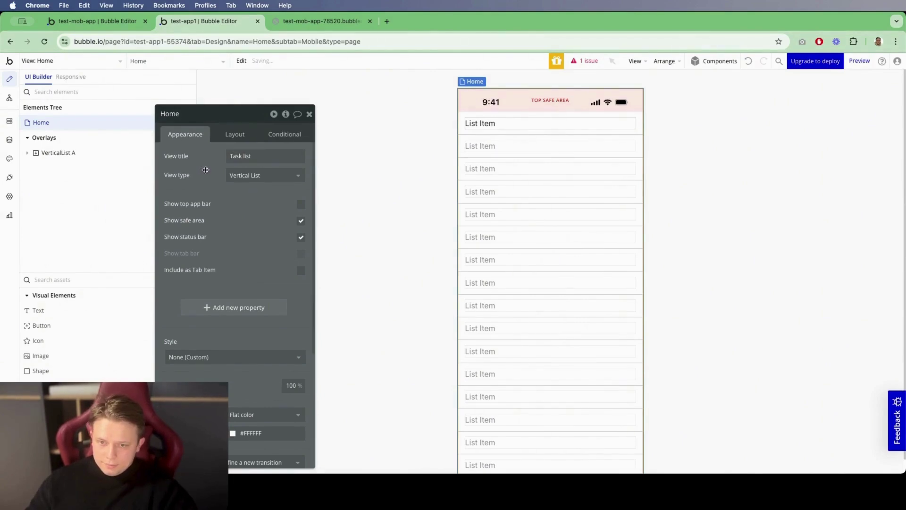
Step: Show a top app bar on Home and include Home as a tab bar item
left_click(301, 205)
left_click(535, 126)
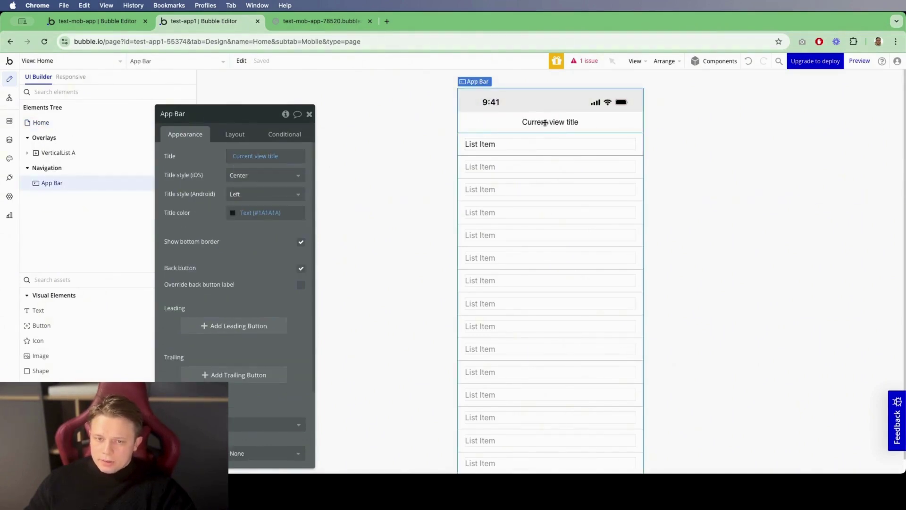
left_click(410, 145)
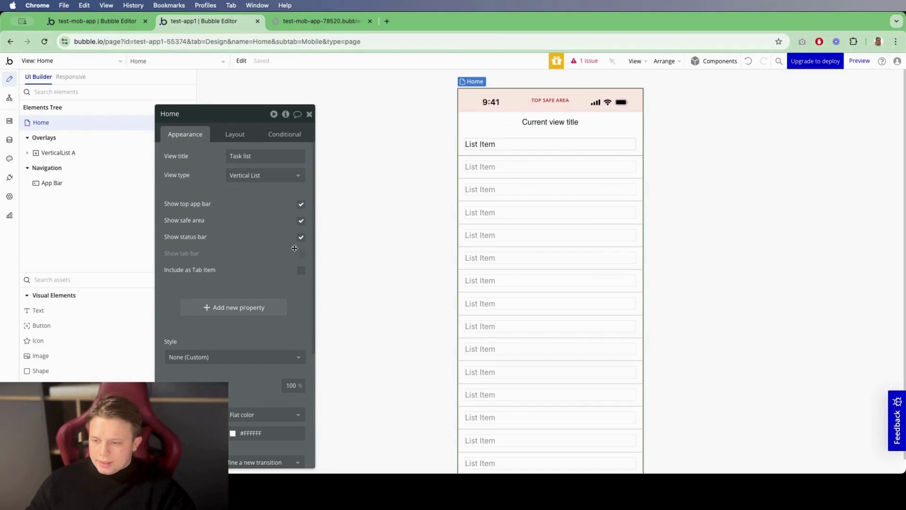
left_click(300, 270)
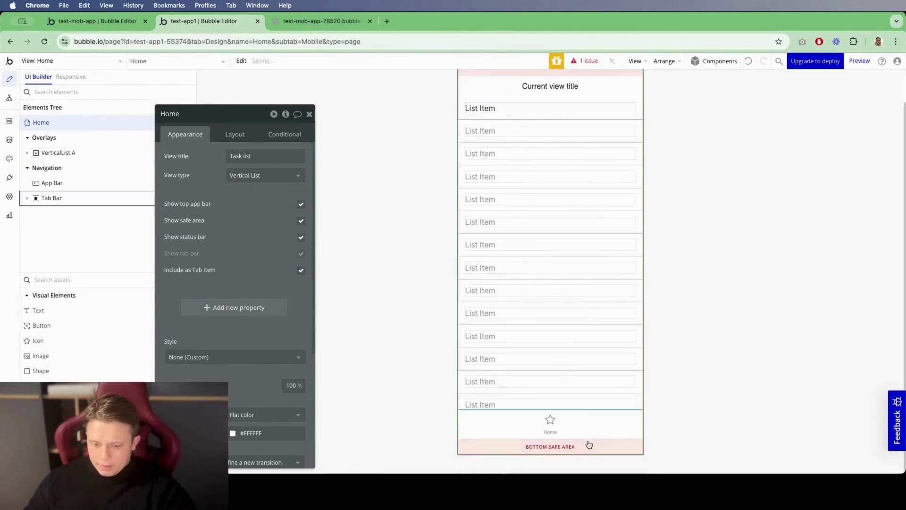
scroll(519, 387, "up", 2)
left_click(533, 137)
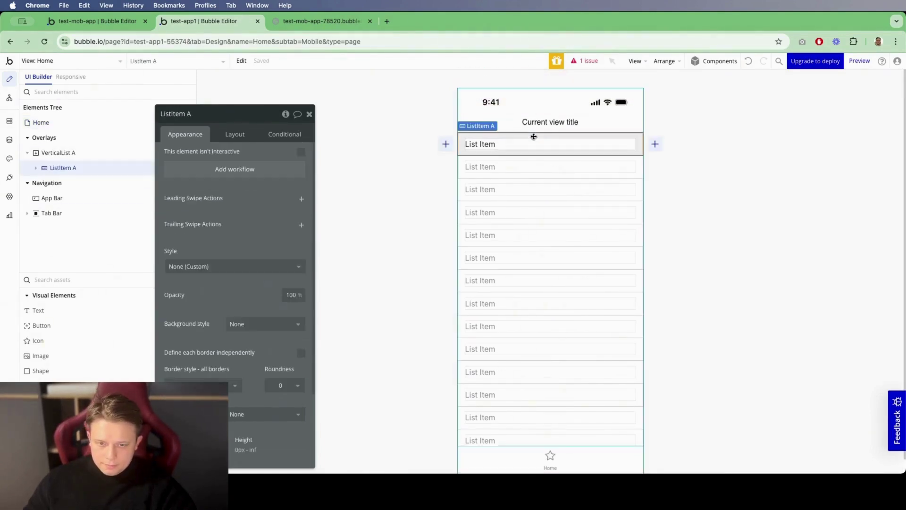
Step: Create a new data type named Task
left_click(9, 140)
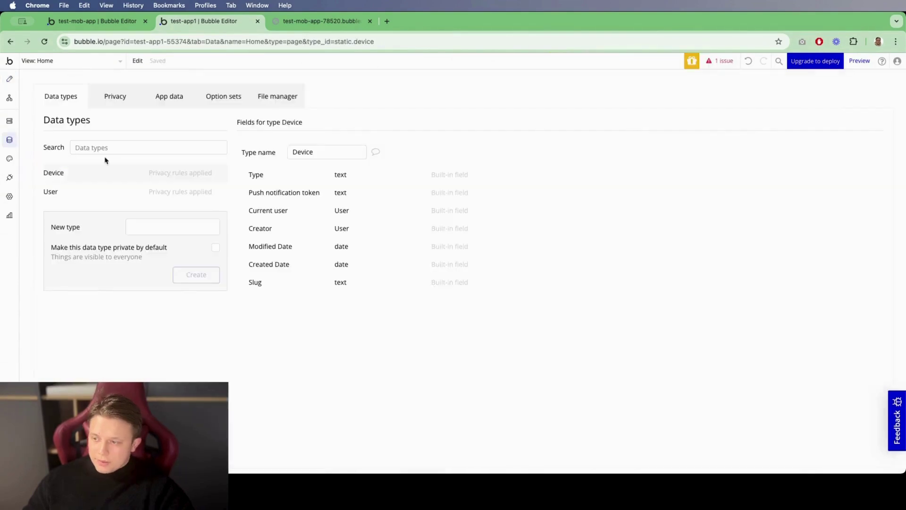
left_click(162, 226)
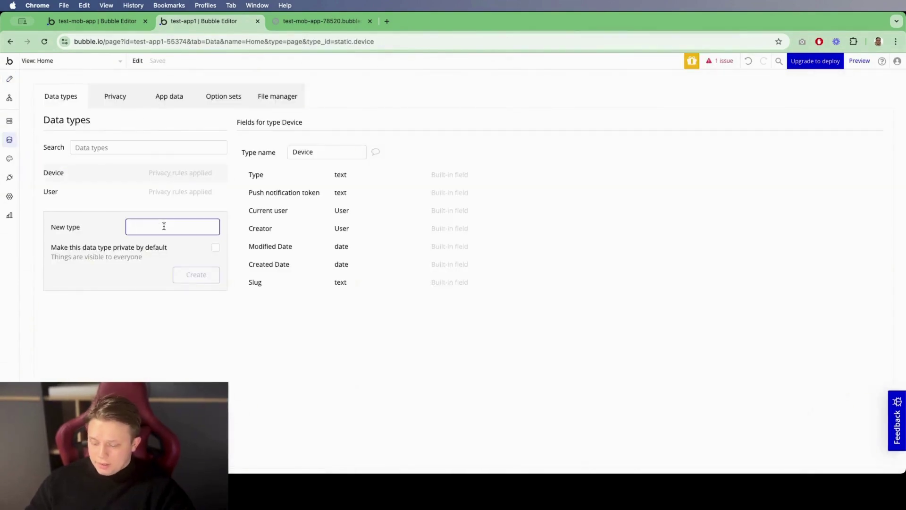
type("Task")
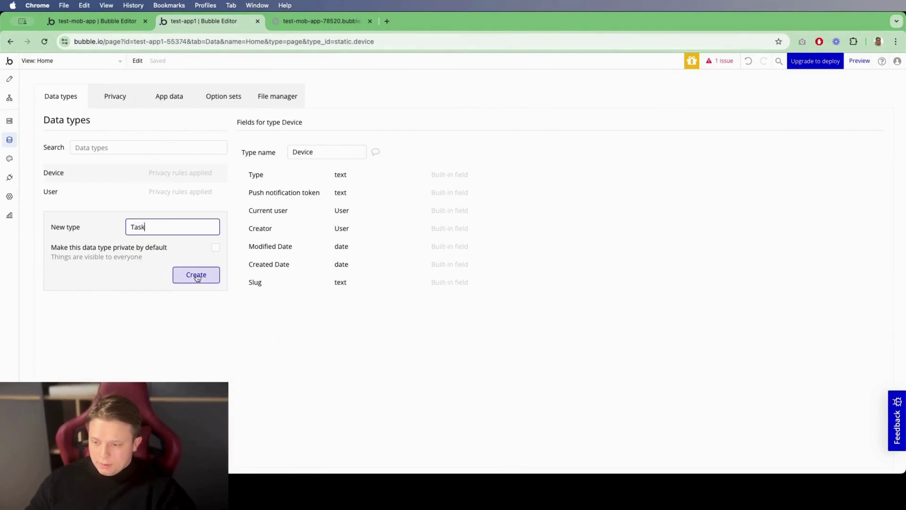
left_click(196, 274)
Step: Add a text field named Name to the Task type
left_click(302, 255)
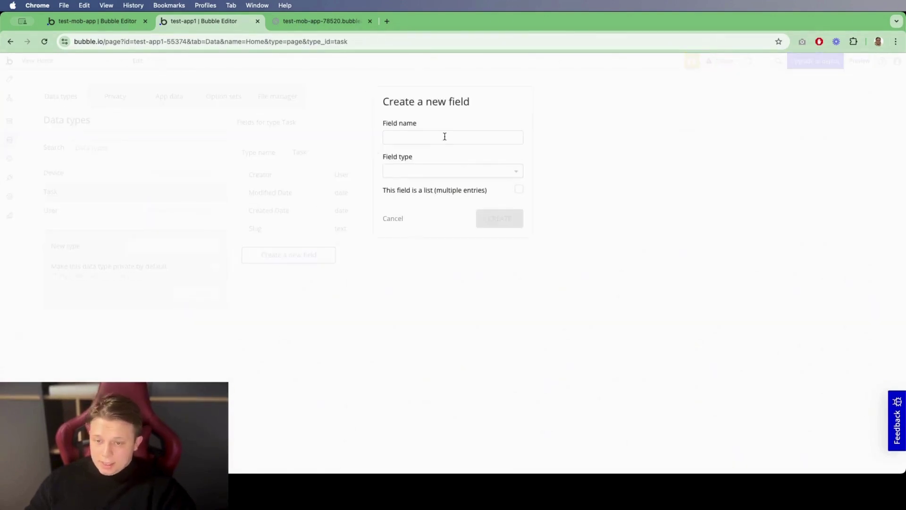
left_click(445, 137)
type("Name")
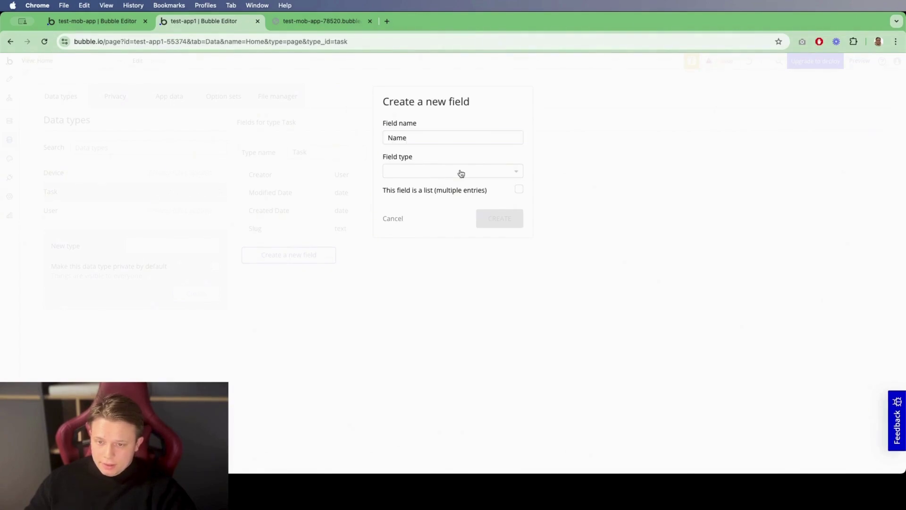
left_click(461, 171)
type("te")
key("Return")
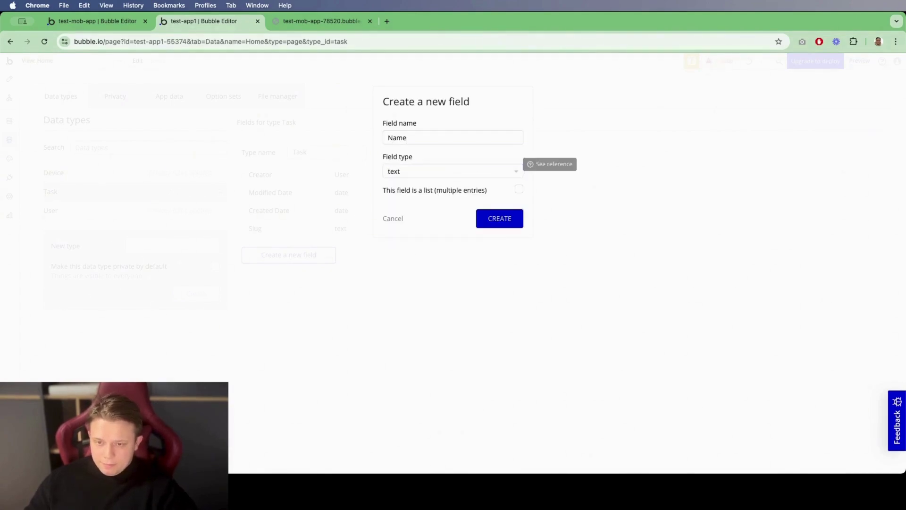
left_click(498, 218)
Step: Add a second text field, Descr, to the Task type
left_click(311, 273)
left_click(466, 138)
type("Descr")
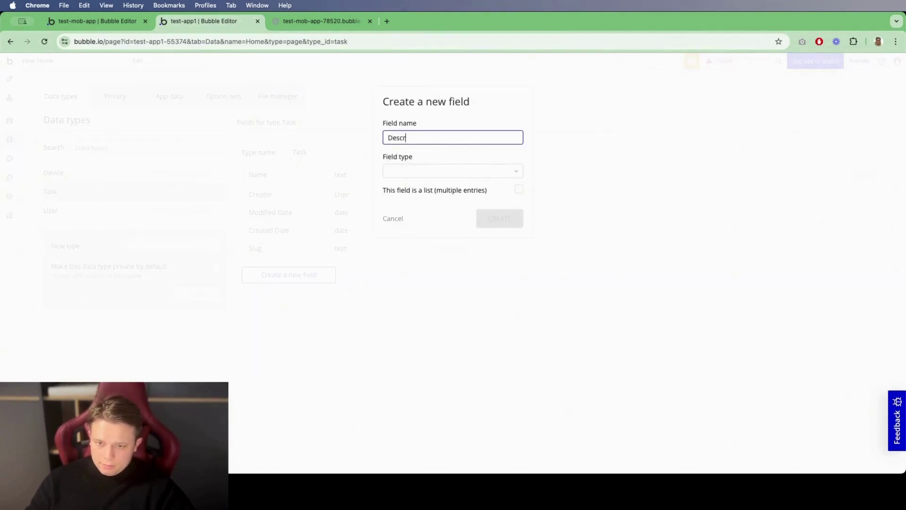
left_click(486, 171)
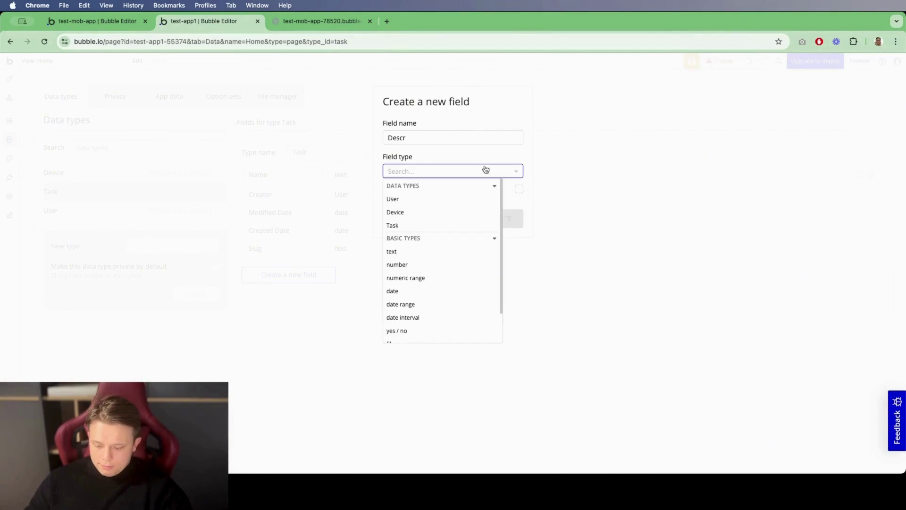
type("text")
key("Return")
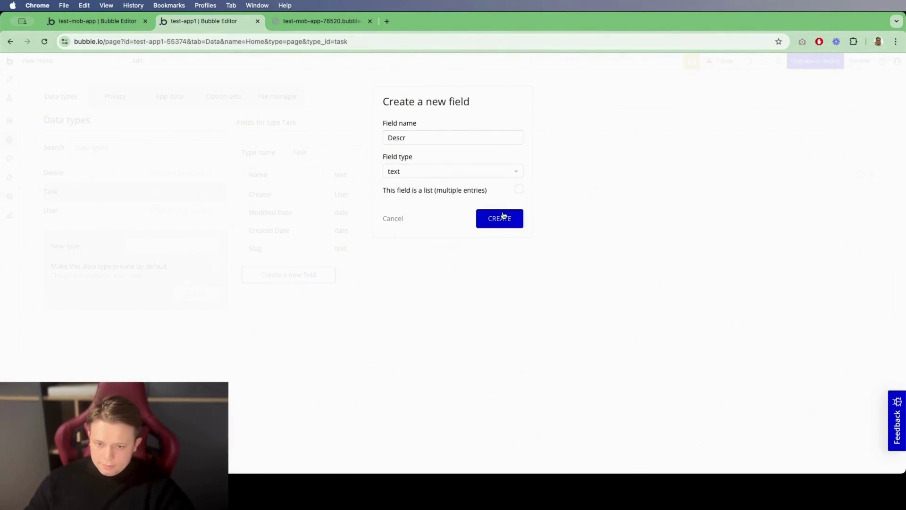
left_click(501, 218)
left_click(223, 97)
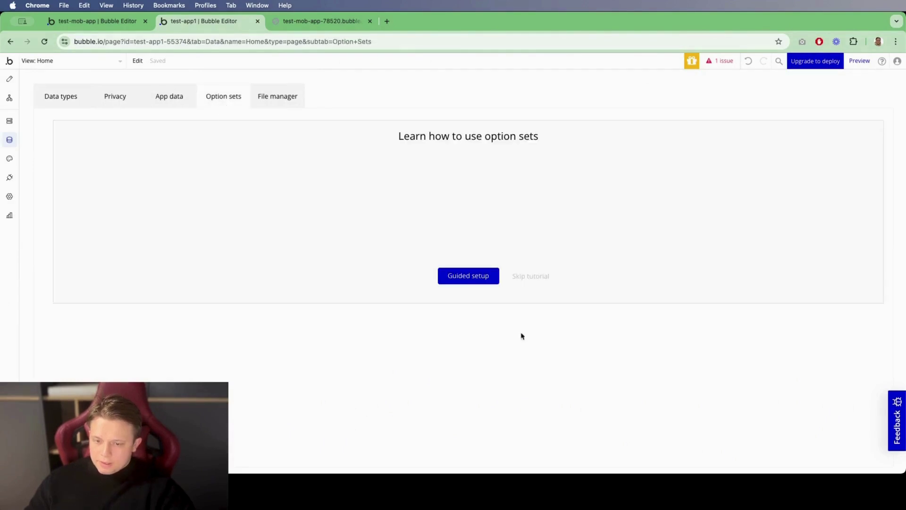
Step: Dismiss the tutorial and create an option set named task_status
left_click(530, 276)
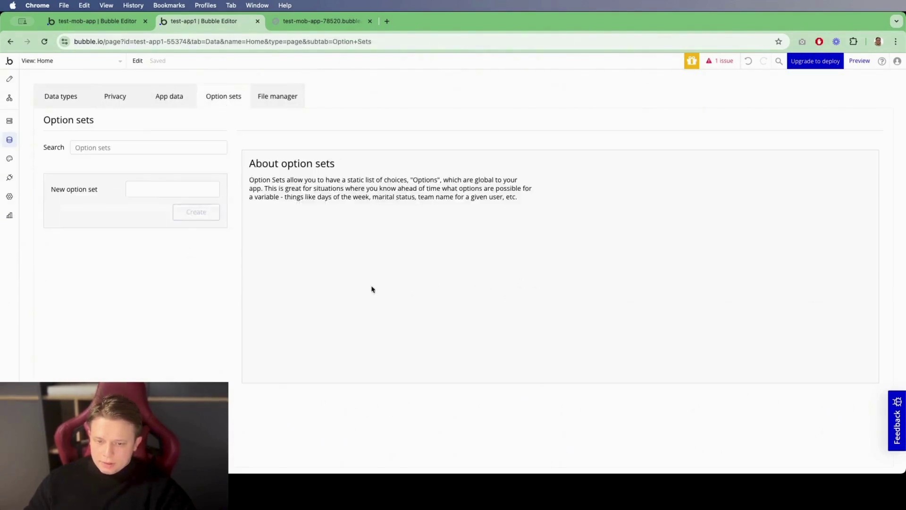
left_click(131, 189)
type("ta")
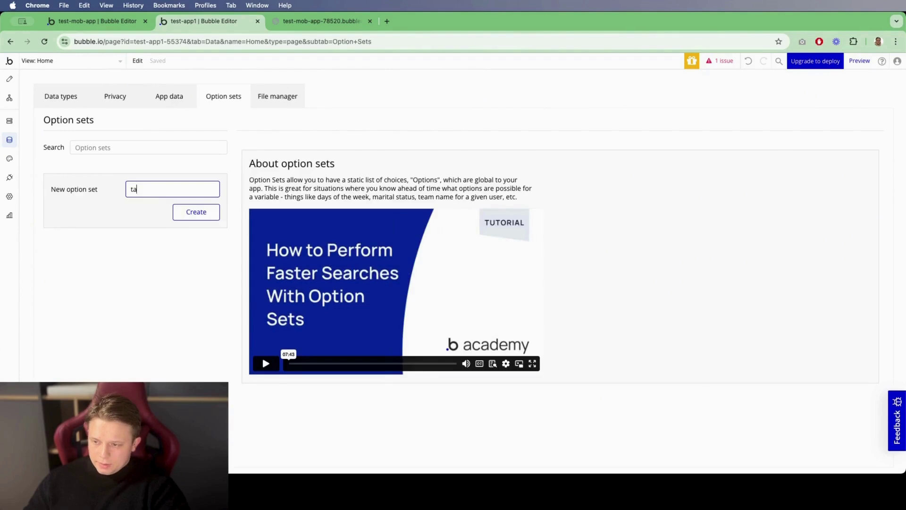
type("sk_stat")
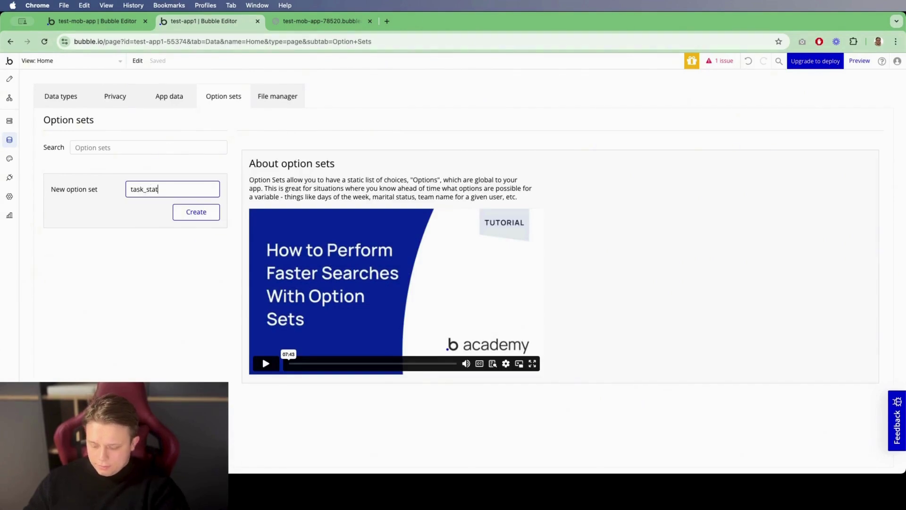
type("us")
left_click(175, 213)
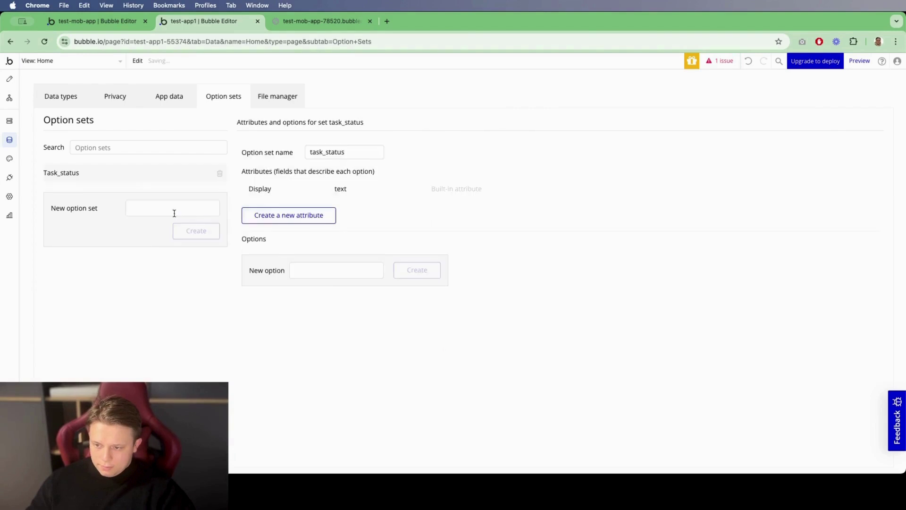
Step: Add the options draft, in-progress, done and failed to task_status
left_click(314, 271)
type("draf")
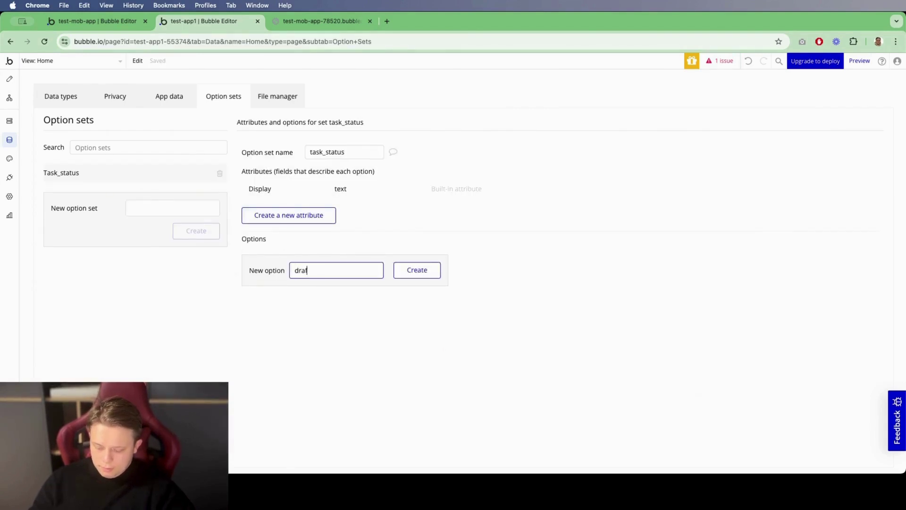
type("t")
left_click(417, 269)
type("in-progress")
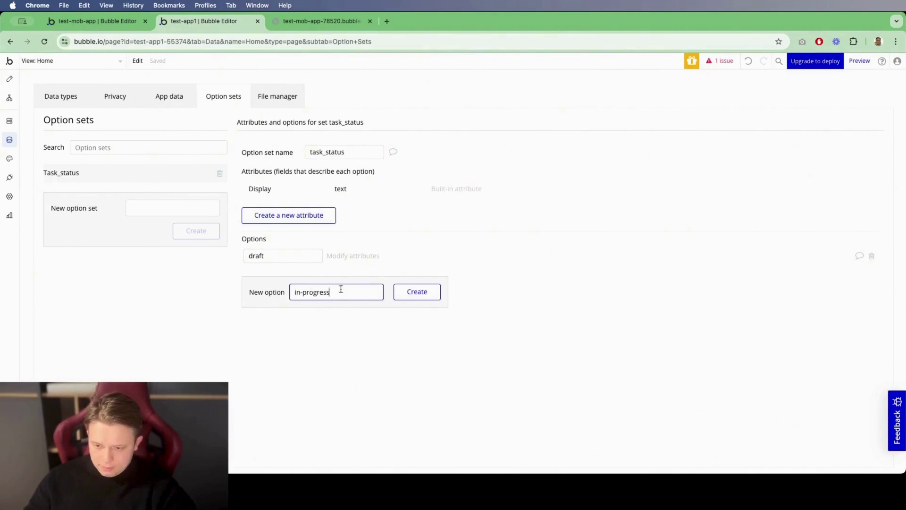
left_click(418, 294)
left_click(332, 309)
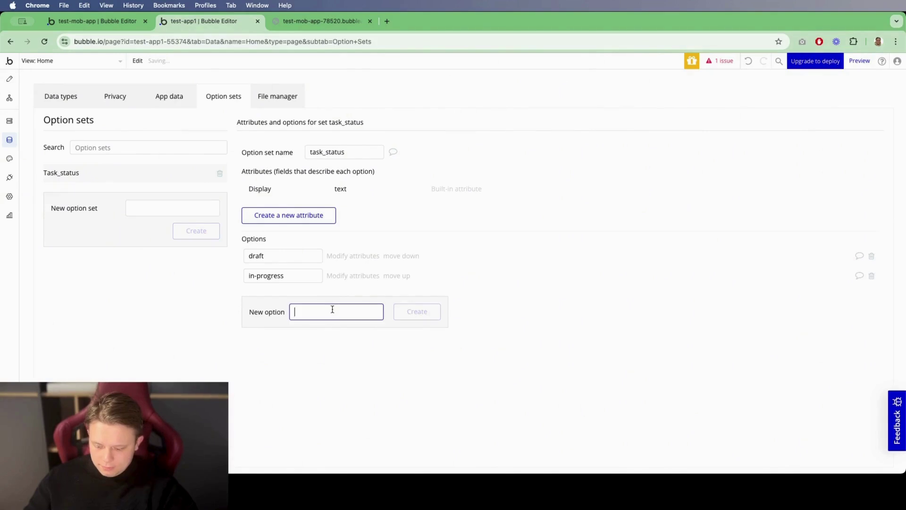
type("done")
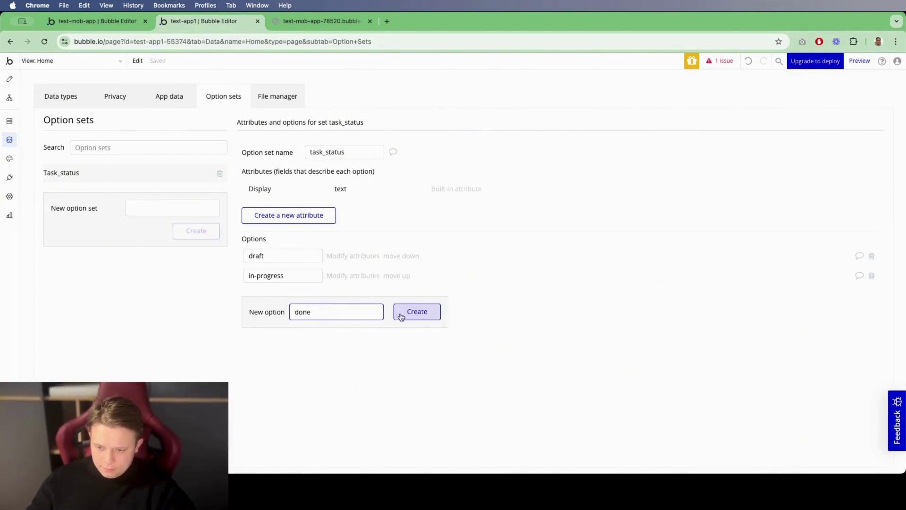
left_click(401, 312)
left_click(329, 328)
type("failed")
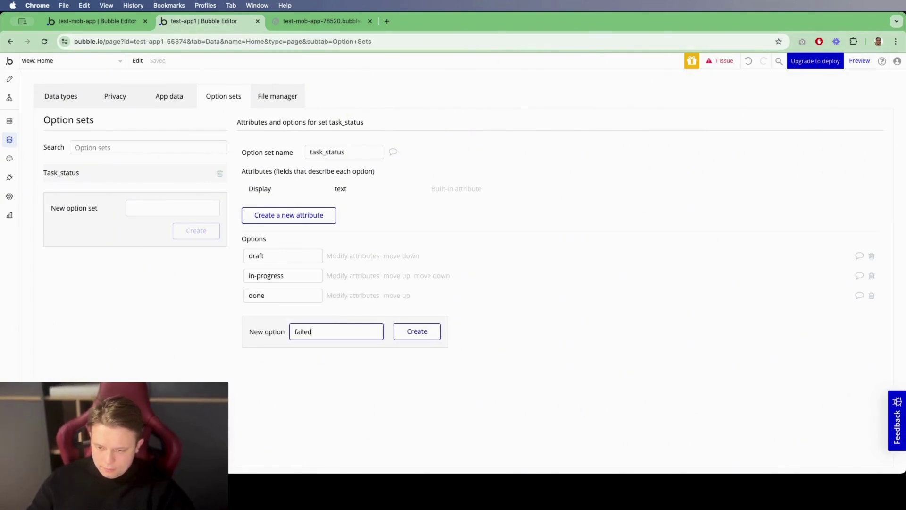
left_click(409, 335)
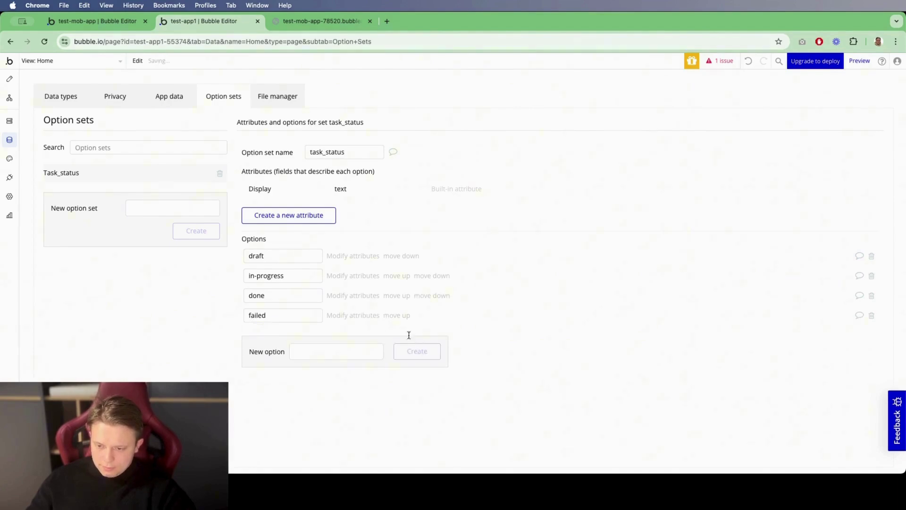
left_click(78, 106)
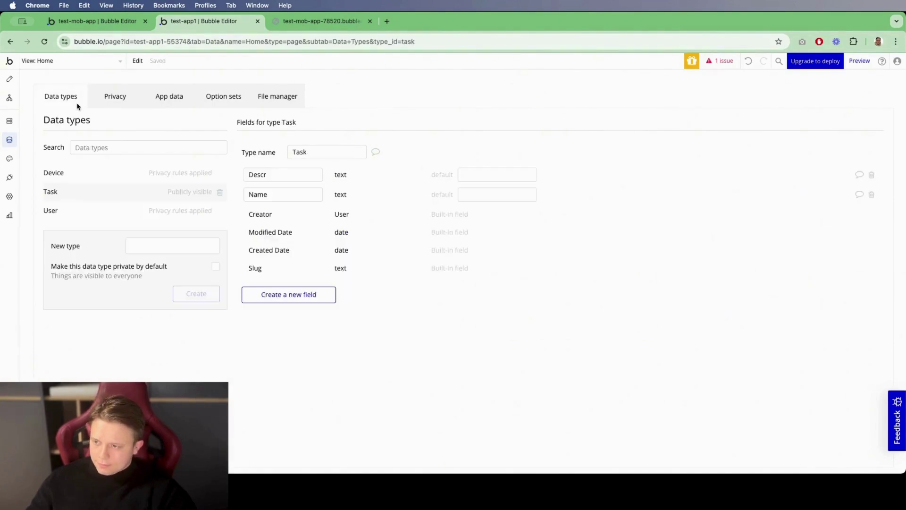
Step: Add a Staus field of type task_status to Task, defaulting to draft
left_click(284, 295)
type("Ta")
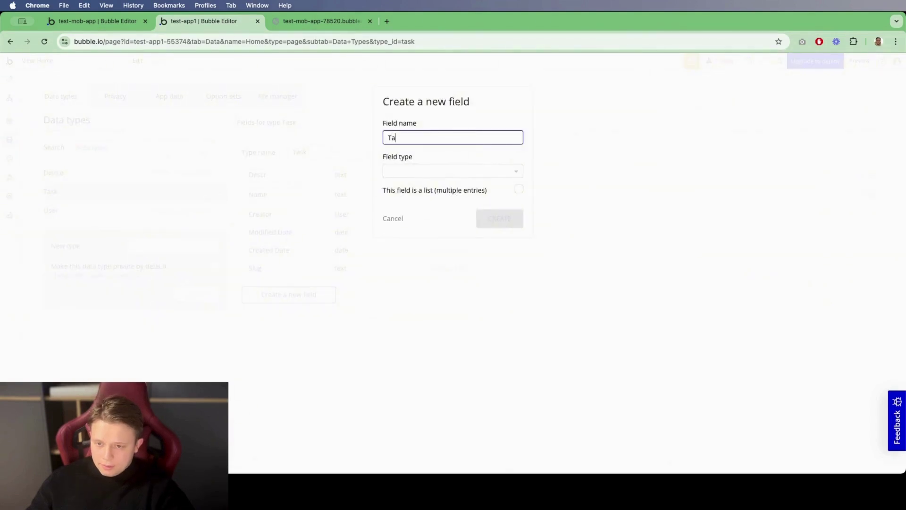
type("taus")
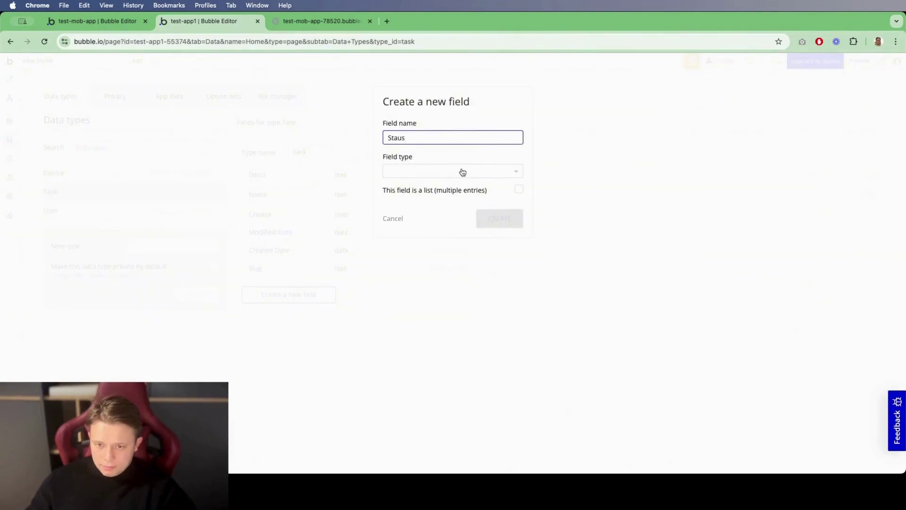
left_click(460, 171)
left_click(439, 198)
left_click(508, 218)
left_click(497, 215)
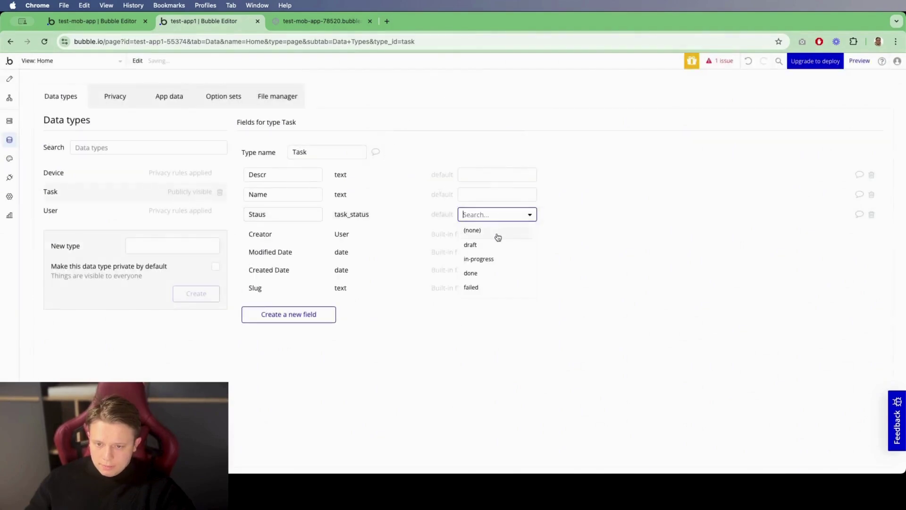
left_click(495, 229)
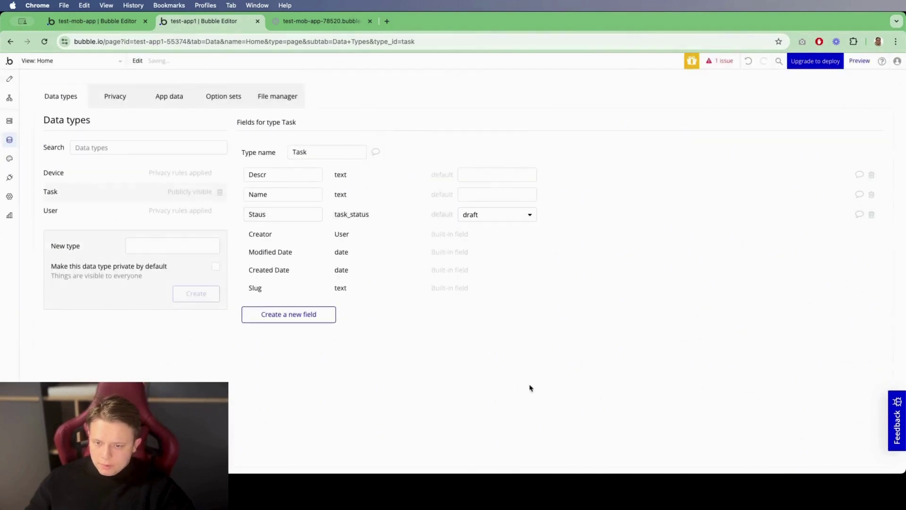
Step: Add a Fullname text field to the User type
left_click(87, 216)
left_click(315, 255)
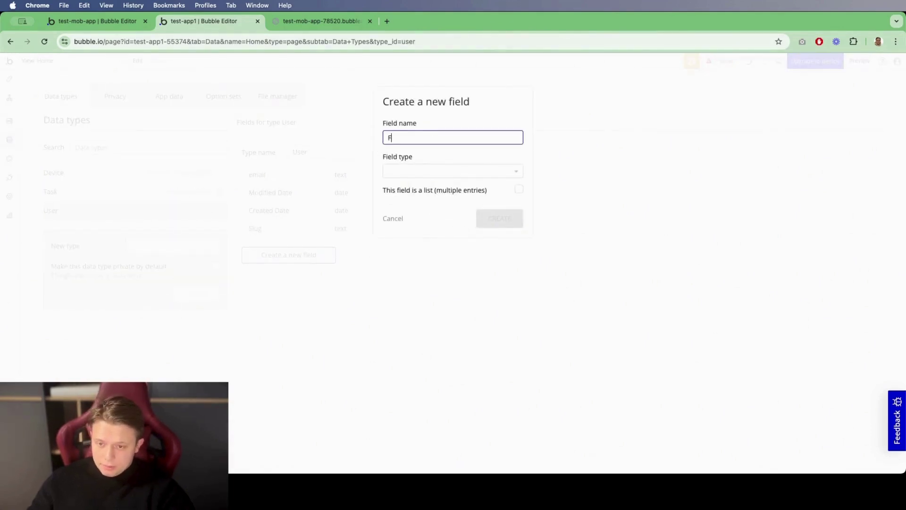
type("Fullnam")
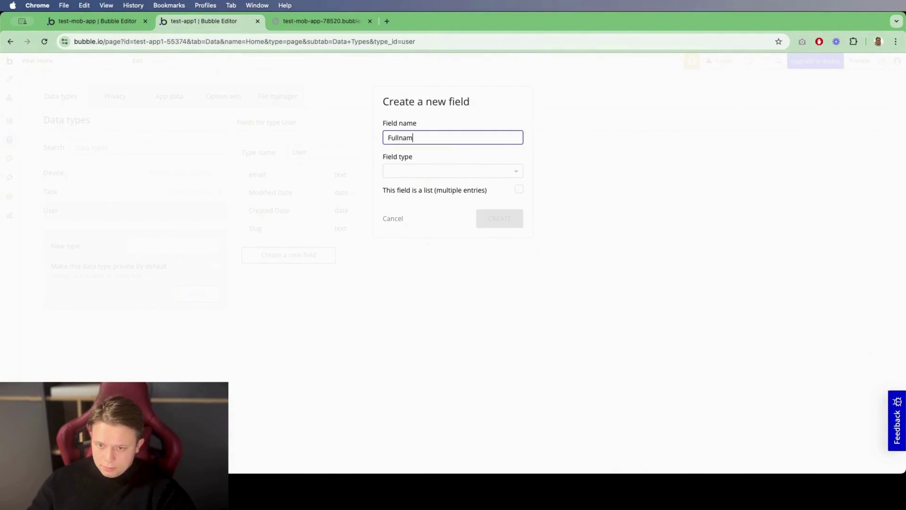
type("e")
left_click(452, 170)
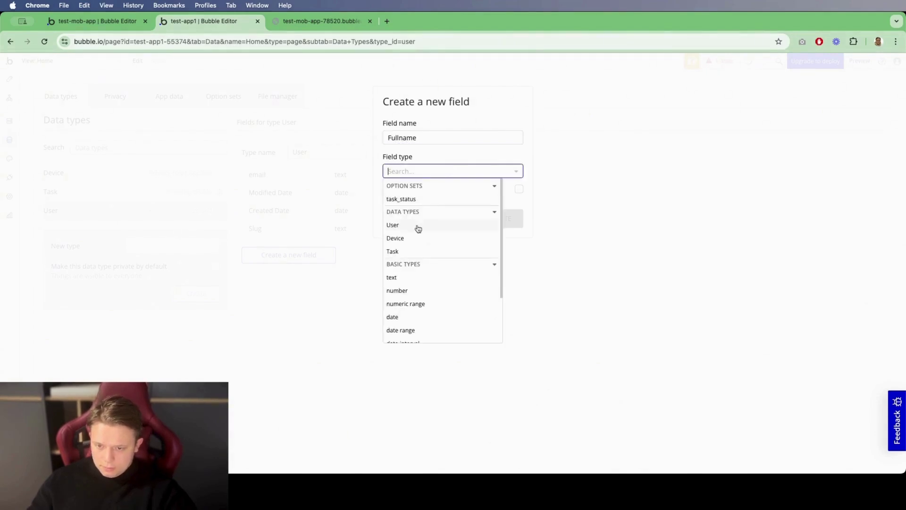
type("text")
key("Return")
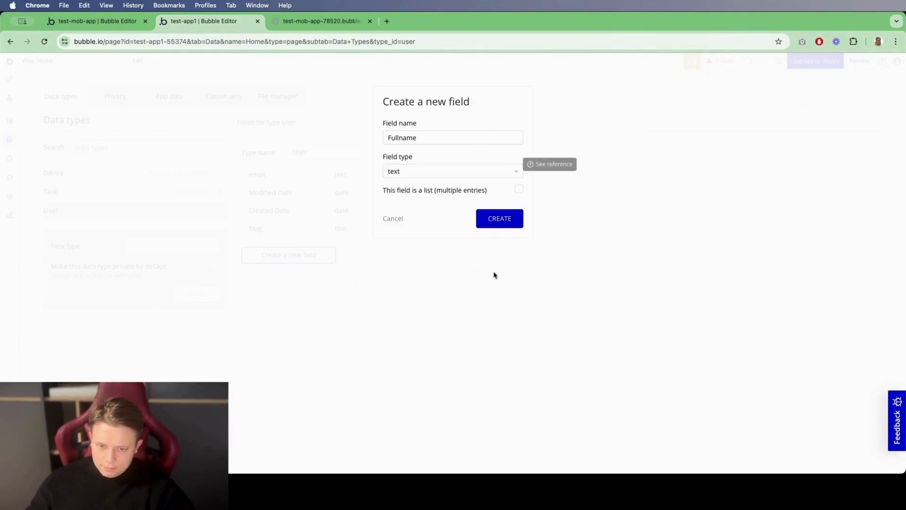
left_click(507, 225)
Step: Add an Info text field to the User type
left_click(419, 139)
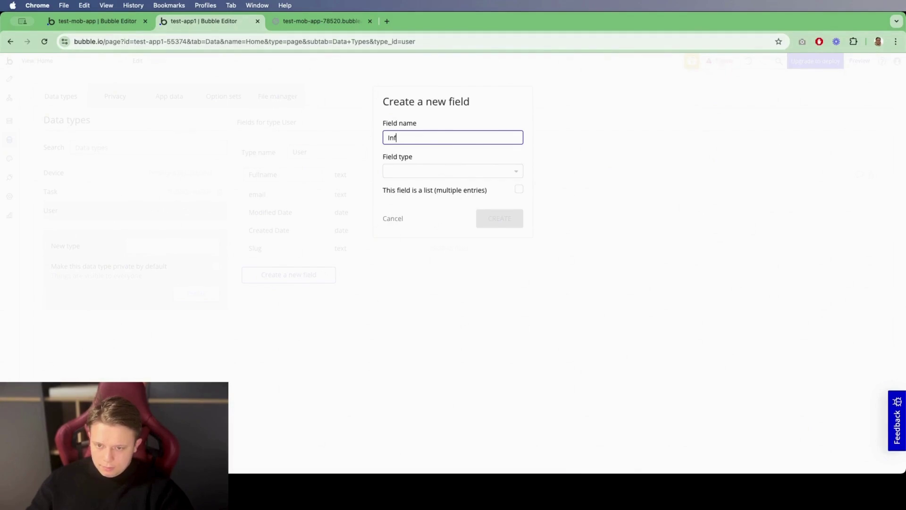
left_click(418, 170)
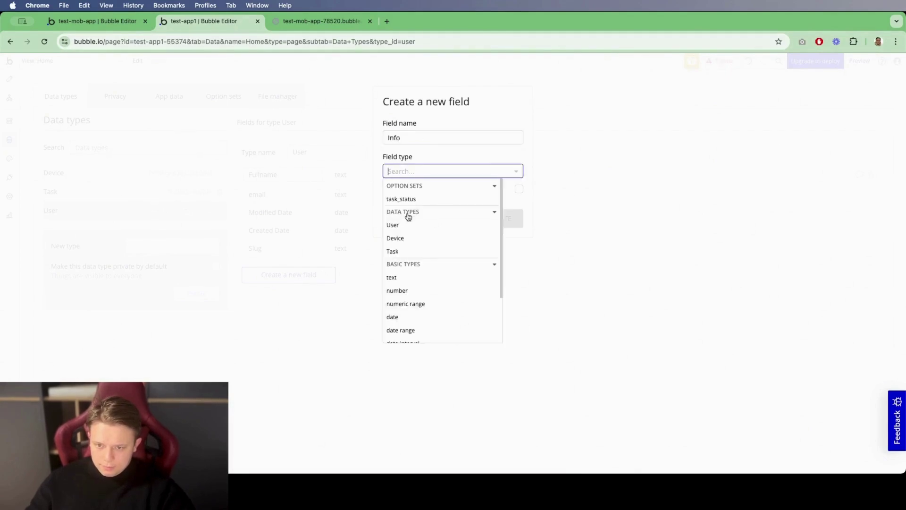
left_click(414, 277)
left_click(504, 225)
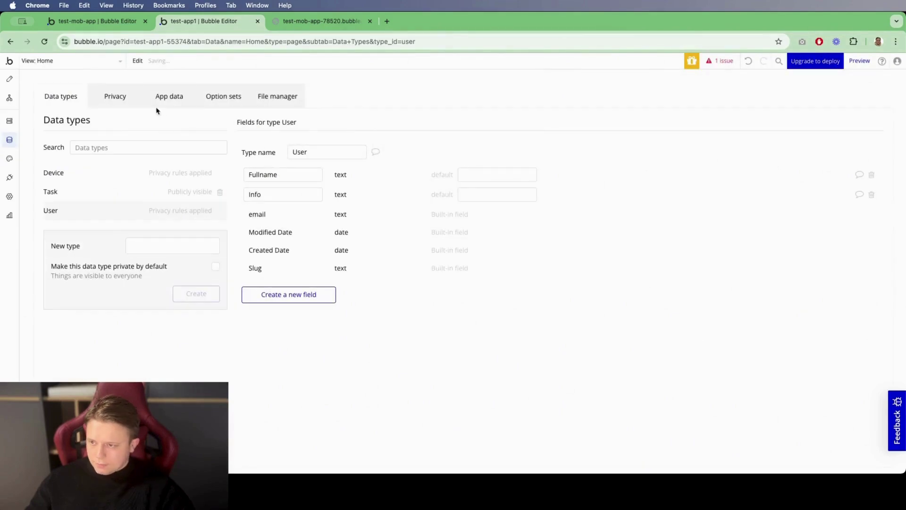
left_click(124, 108)
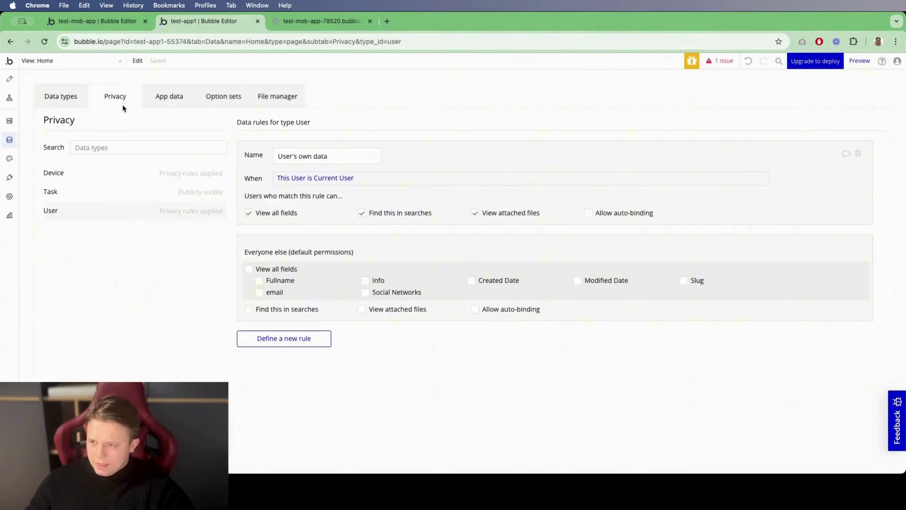
Step: Create a new privacy rule named Owner for the Task type
left_click(86, 195)
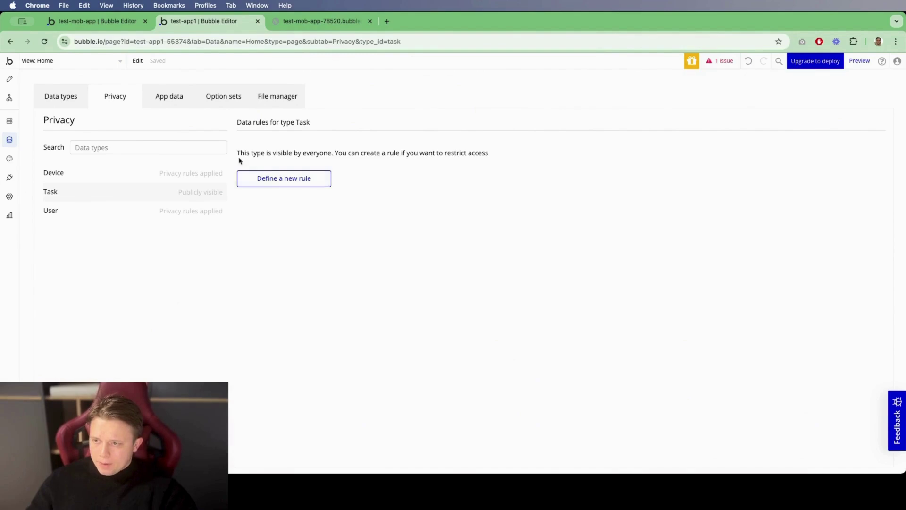
left_click(289, 186)
left_click(469, 126)
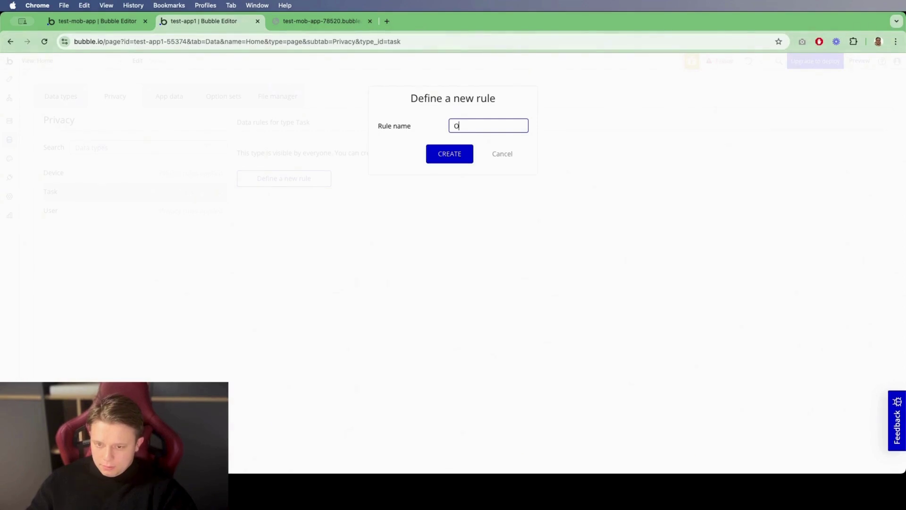
type("Owner")
left_click(461, 151)
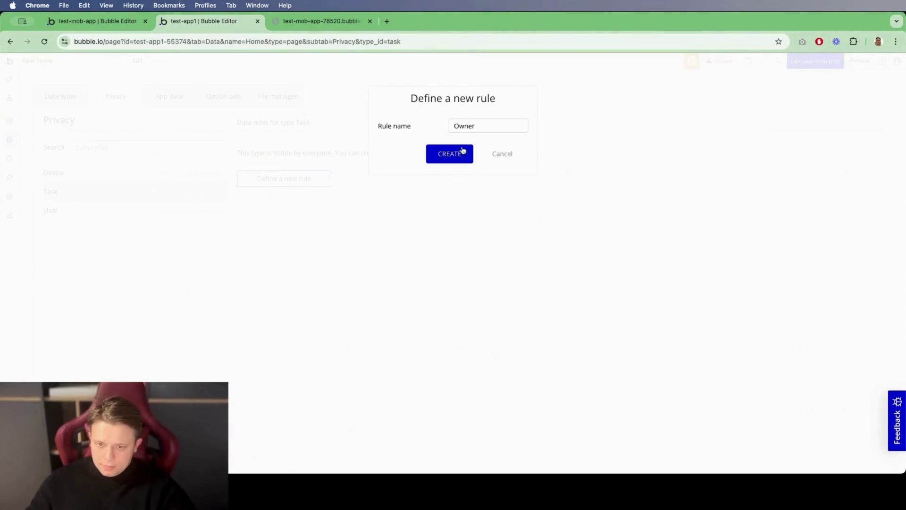
Step: Set the Owner rule's condition to This Task's Creator is Current User
left_click(282, 182)
left_click(325, 195)
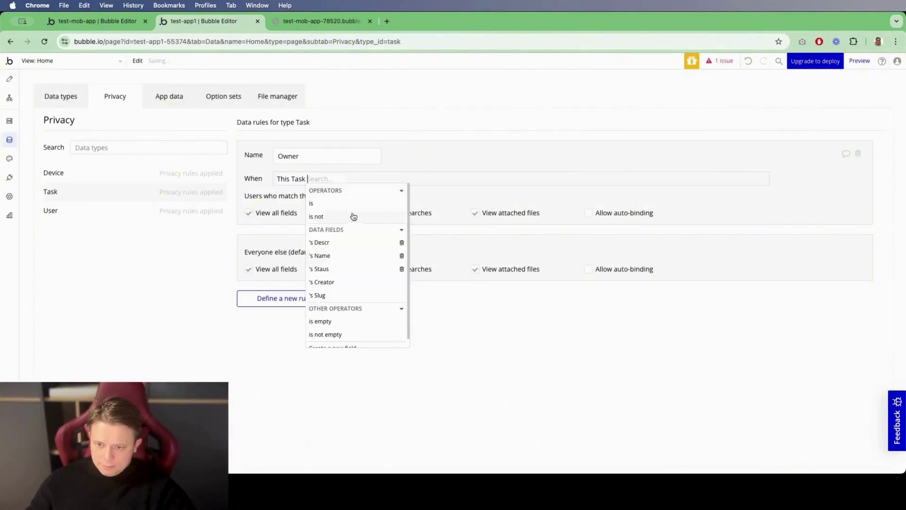
left_click(348, 282)
left_click(370, 202)
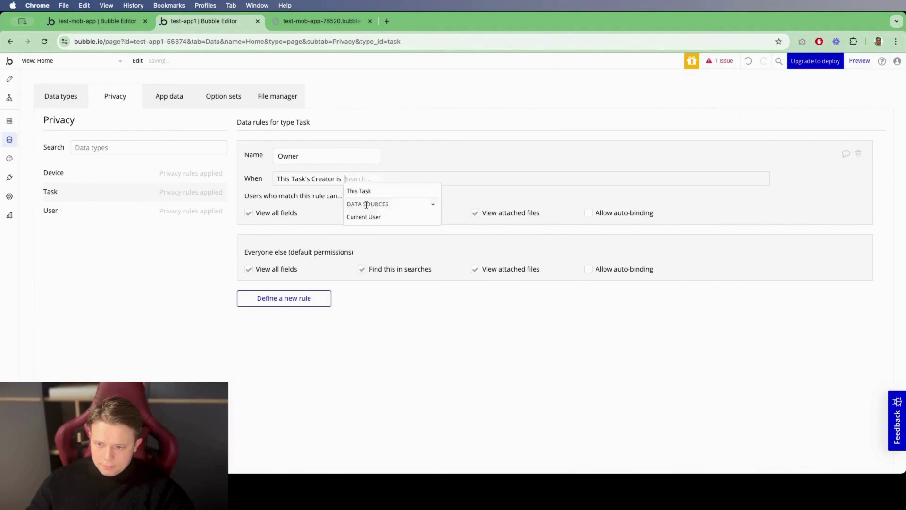
left_click(398, 218)
left_click(335, 199)
Step: Deny everyone else view, search and attached-file access; allow auto-binding for the owner
left_click(249, 268)
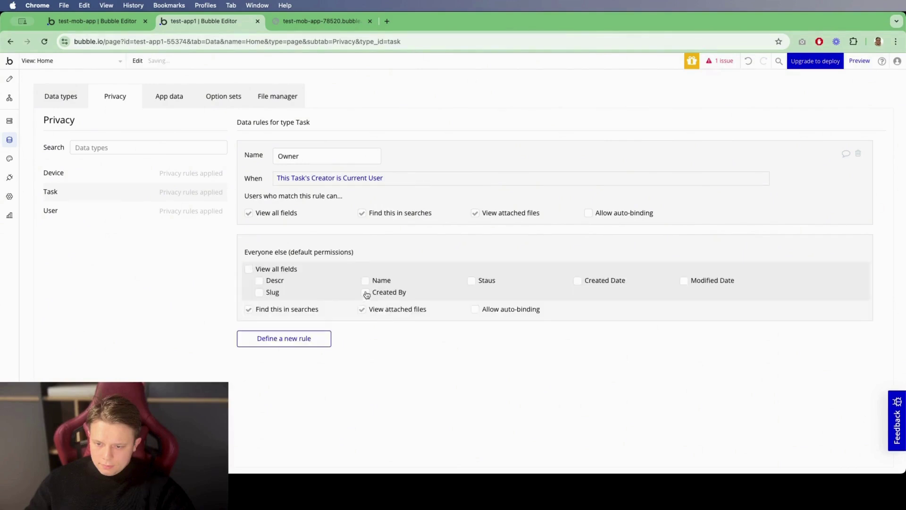
left_click(362, 308)
left_click(248, 309)
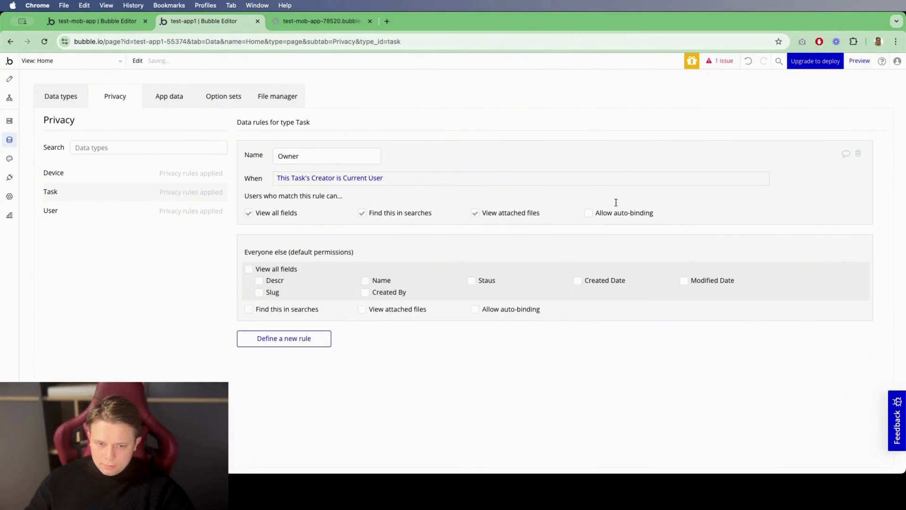
left_click(588, 215)
Step: Set the Home vertical list's type of content to Task
left_click(9, 79)
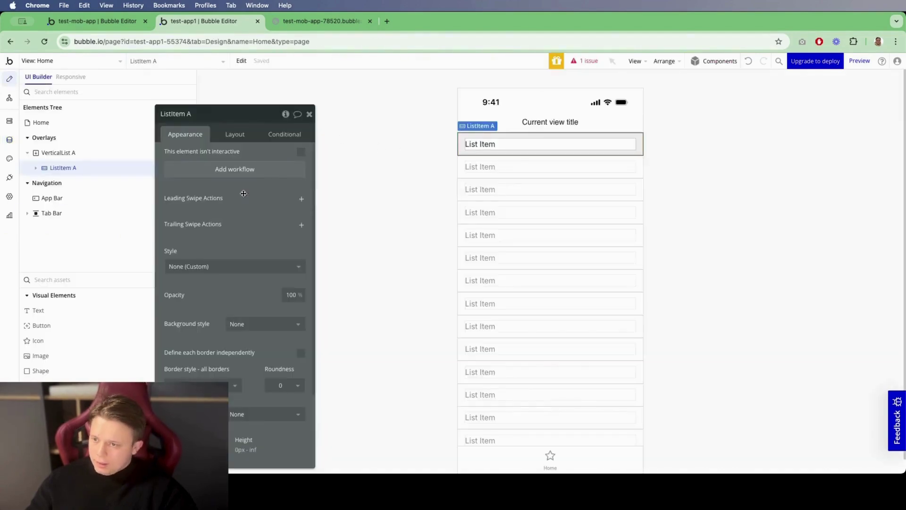
left_click(59, 153)
left_click(255, 156)
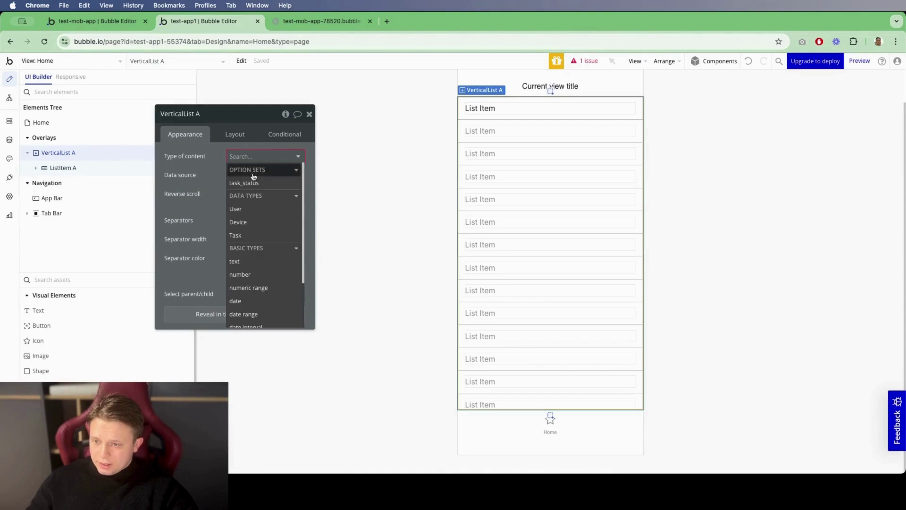
left_click(236, 235)
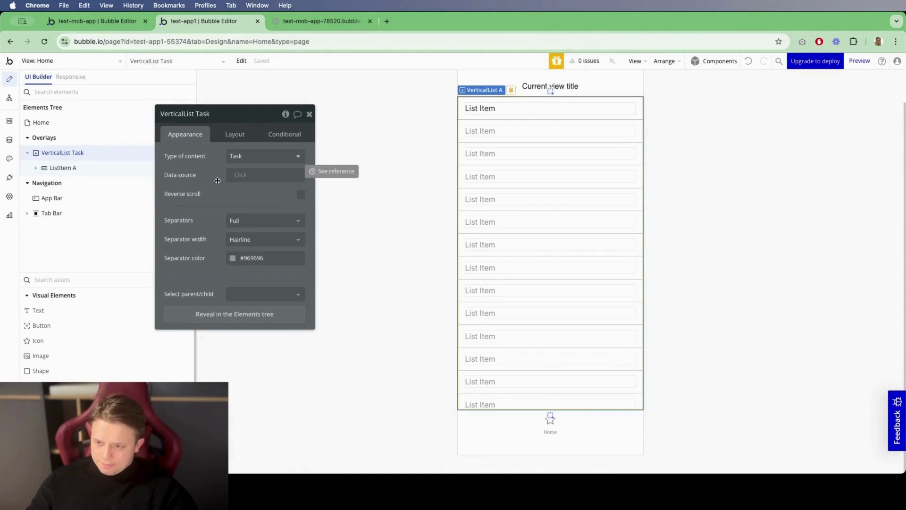
Step: Set the list's data source to Do a search for Task
left_click(236, 176)
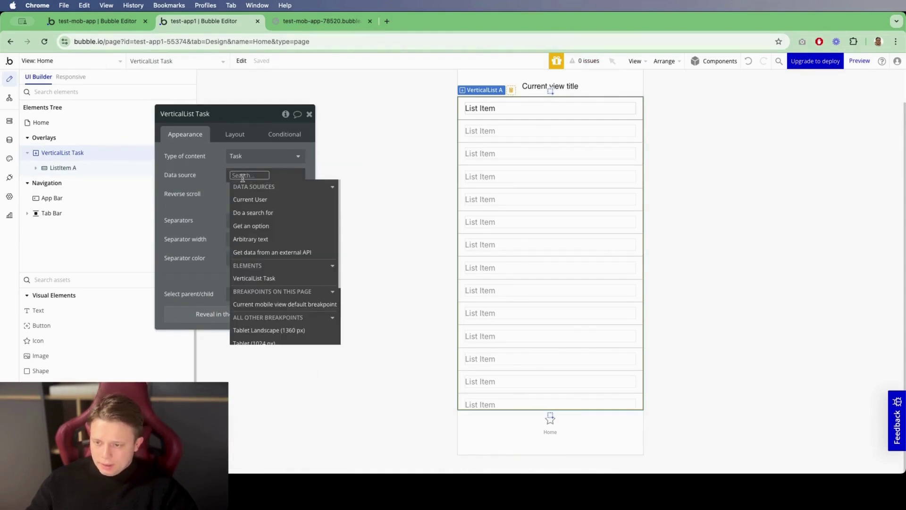
left_click(304, 212)
left_click(412, 141)
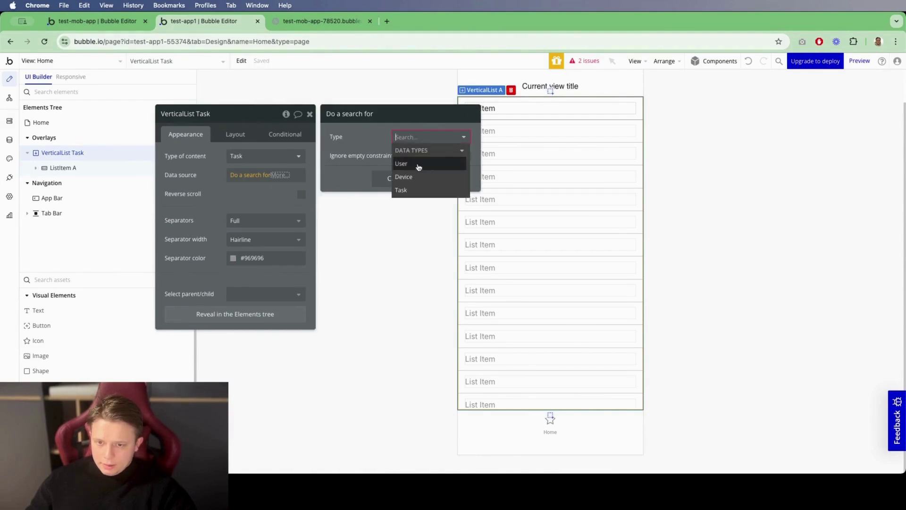
left_click(415, 189)
left_click(396, 230)
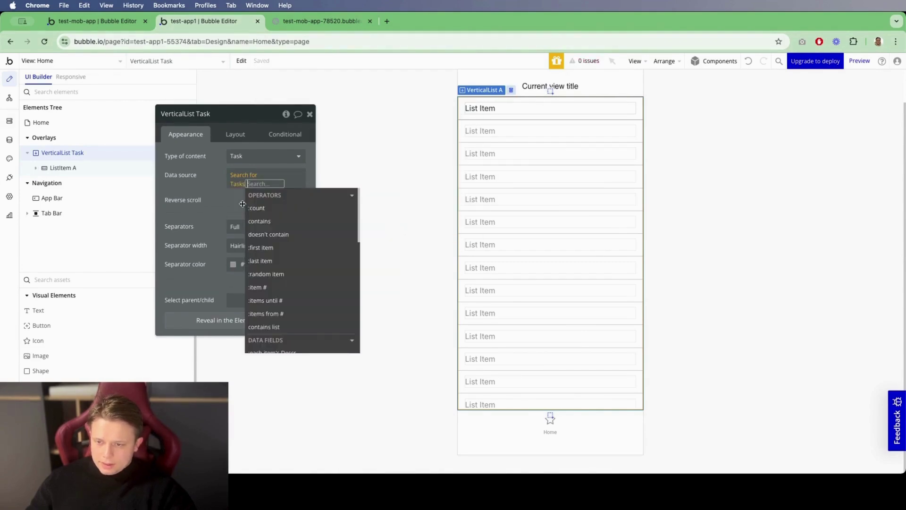
key("Escape")
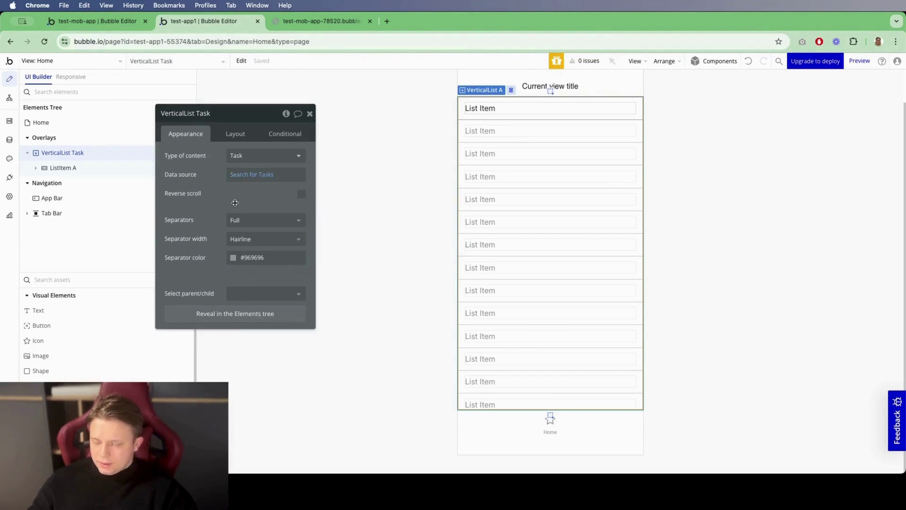
Step: Keep Full separators and change the separator width between list rows
left_click(260, 220)
left_click(255, 251)
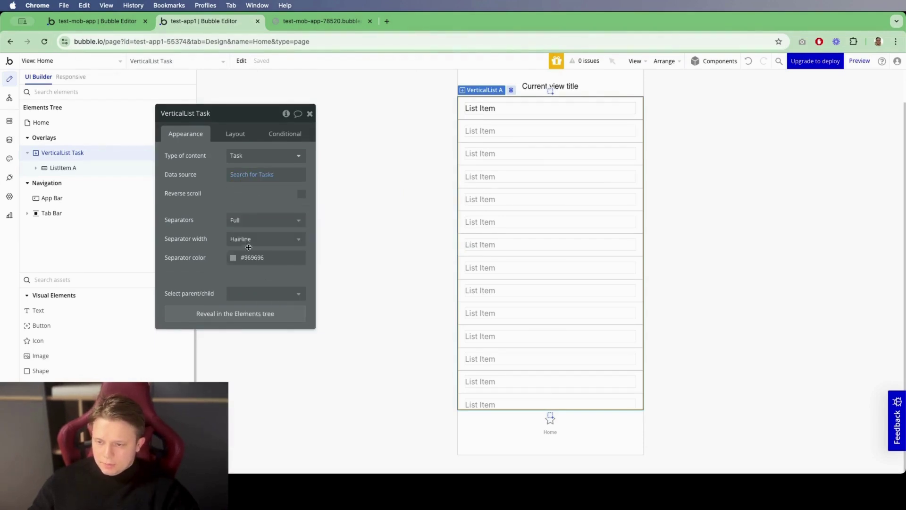
left_click(251, 240)
left_click(251, 267)
left_click(522, 112)
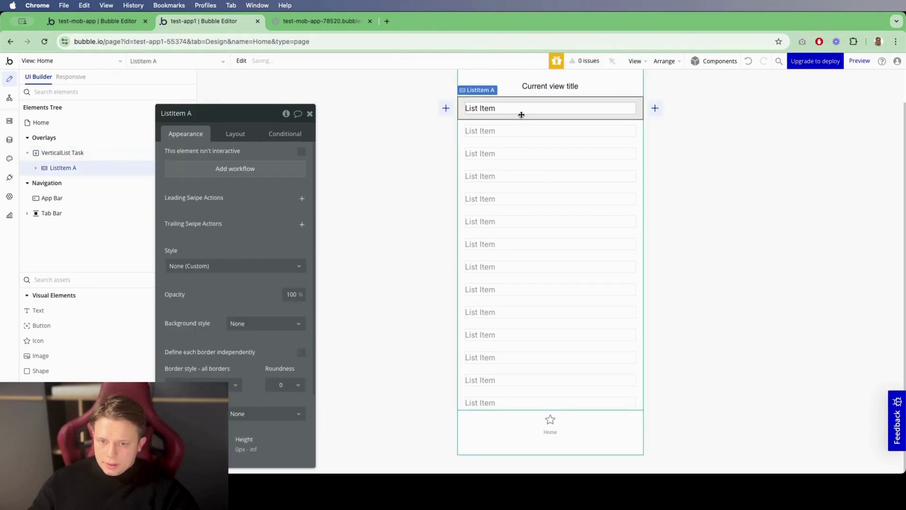
Step: Replace the list row's placeholder text with Current cell's Task's Name
left_click(37, 169)
left_click(75, 182)
left_click(231, 164)
key("ctrl+a")
key("BackSpace")
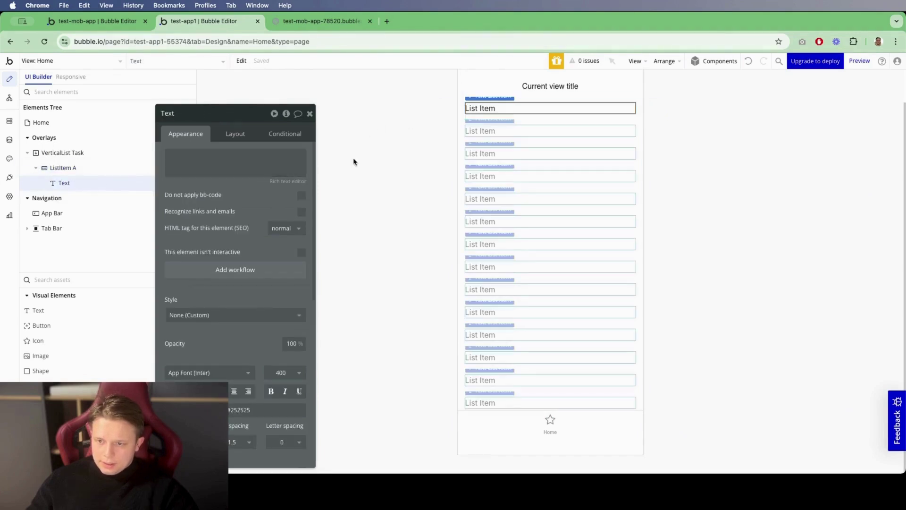
left_click(346, 162)
left_click(238, 194)
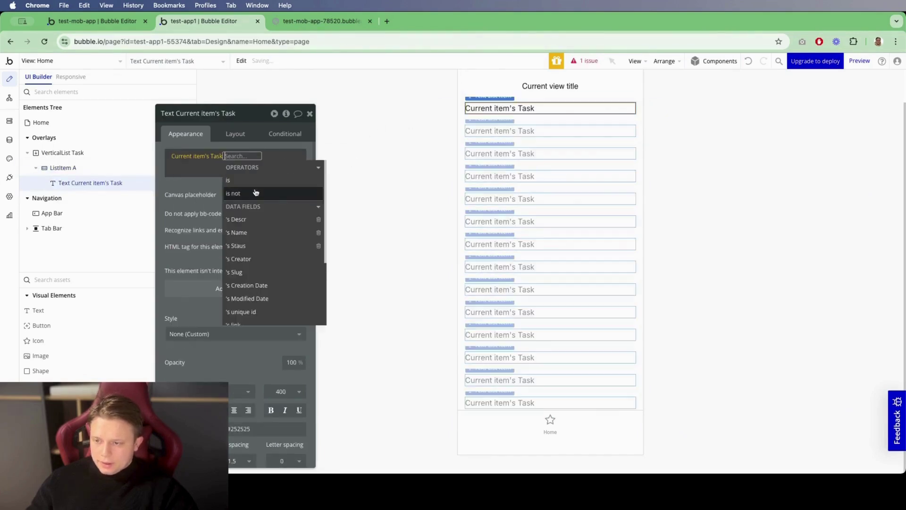
left_click(260, 232)
left_click(213, 185)
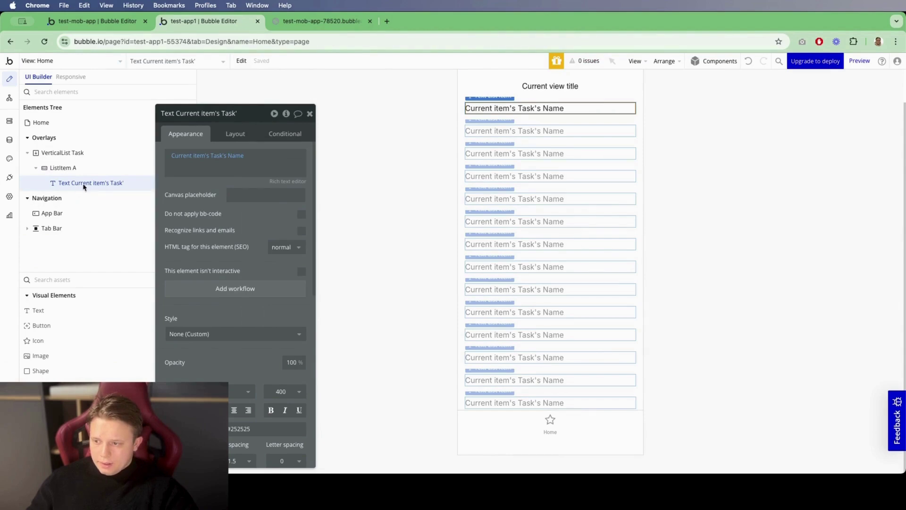
Step: Copy the Name text into the row again and make it show the Task's Staus's Display
right_click(84, 185)
left_click(235, 282)
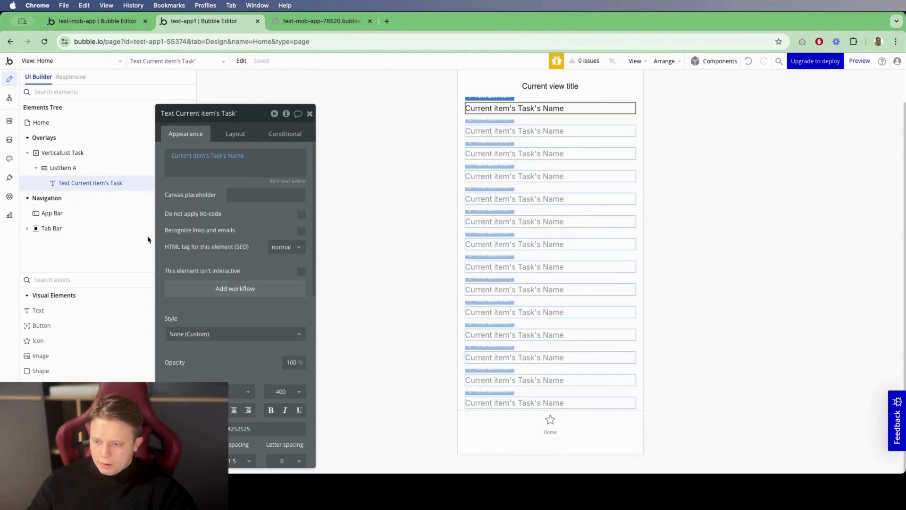
right_click(81, 168)
left_click(223, 201)
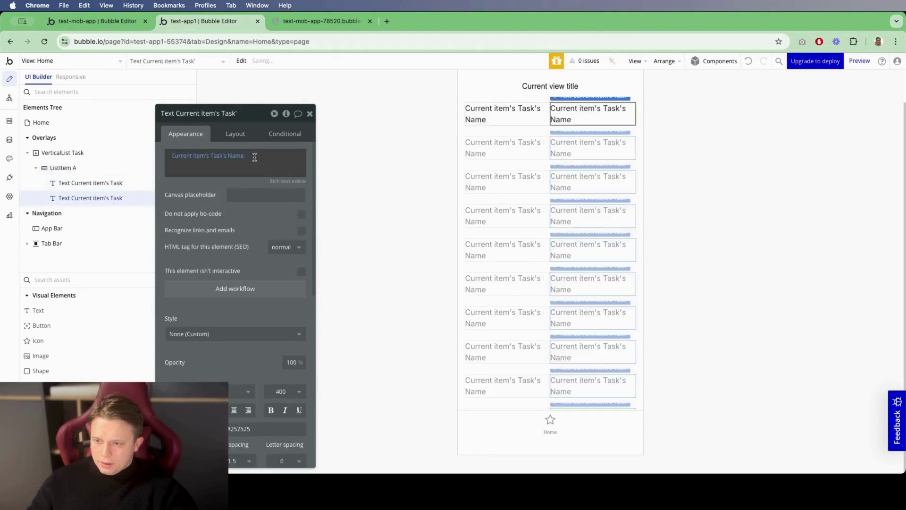
left_click(238, 156)
left_click(249, 259)
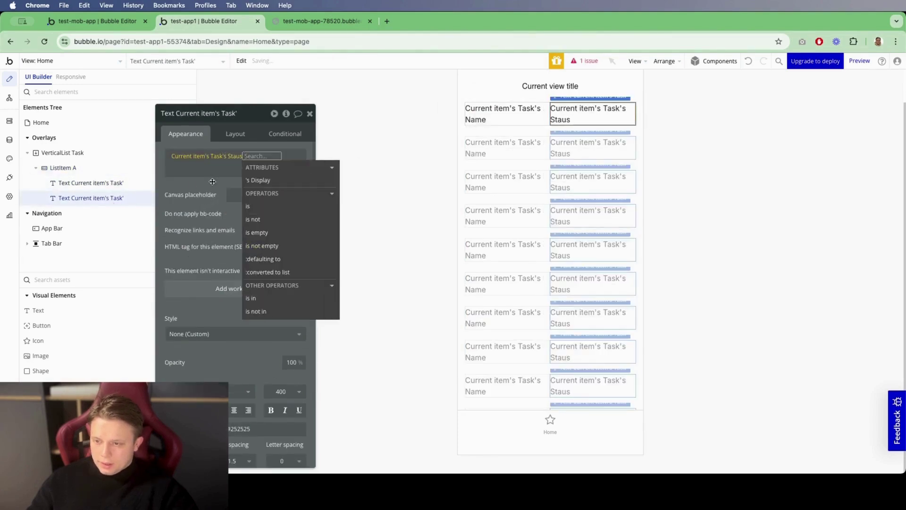
left_click(248, 157)
left_click(263, 180)
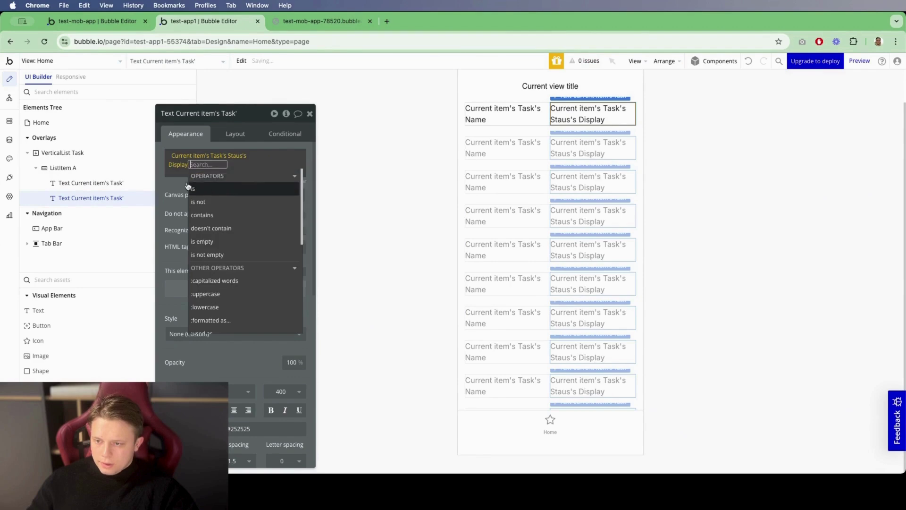
left_click(309, 114)
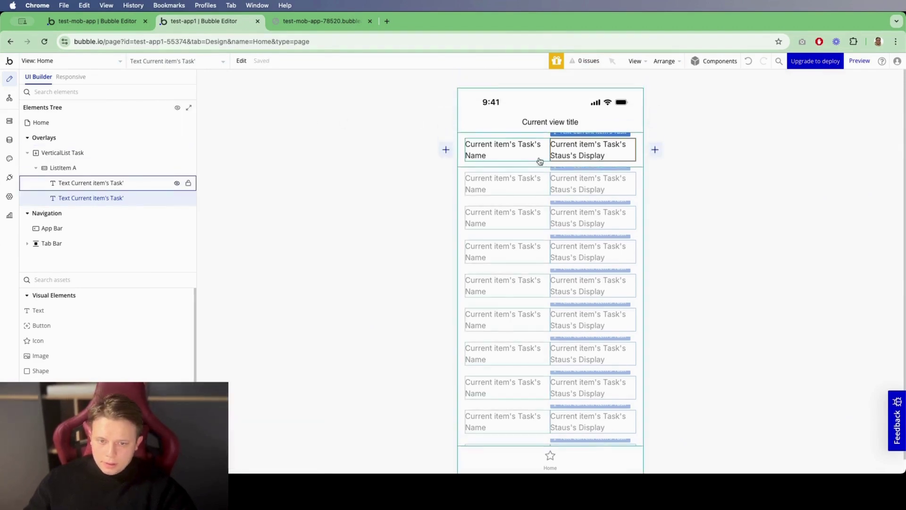
Step: Set the list item's layout to Column with gap spacing between the texts
left_click(64, 167)
left_click(233, 138)
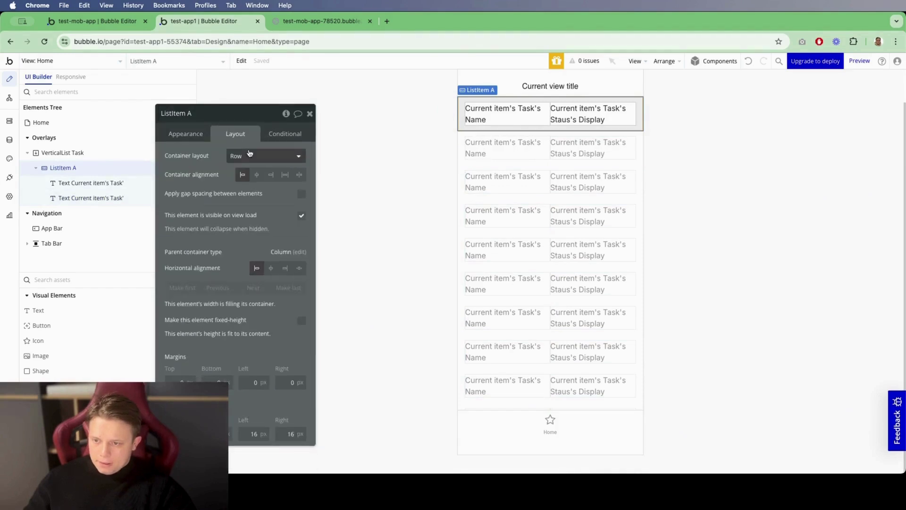
left_click(250, 156)
left_click(257, 191)
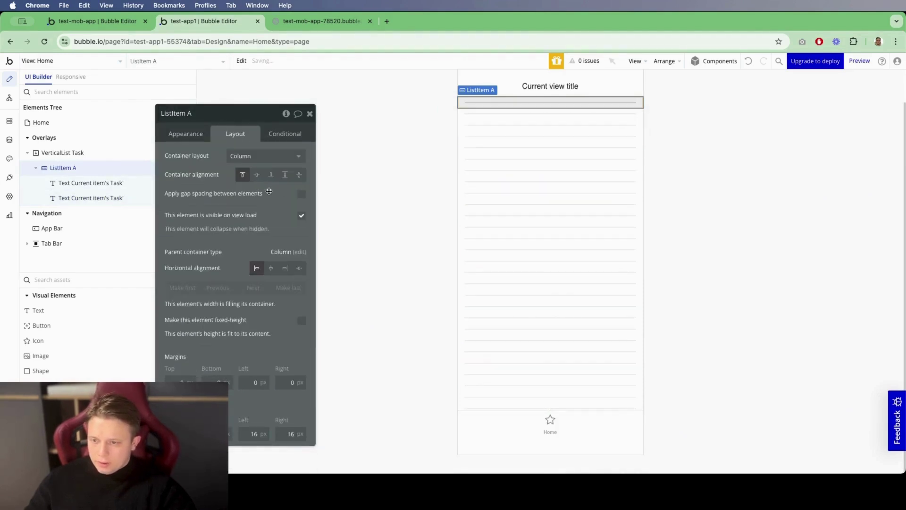
left_click(301, 194)
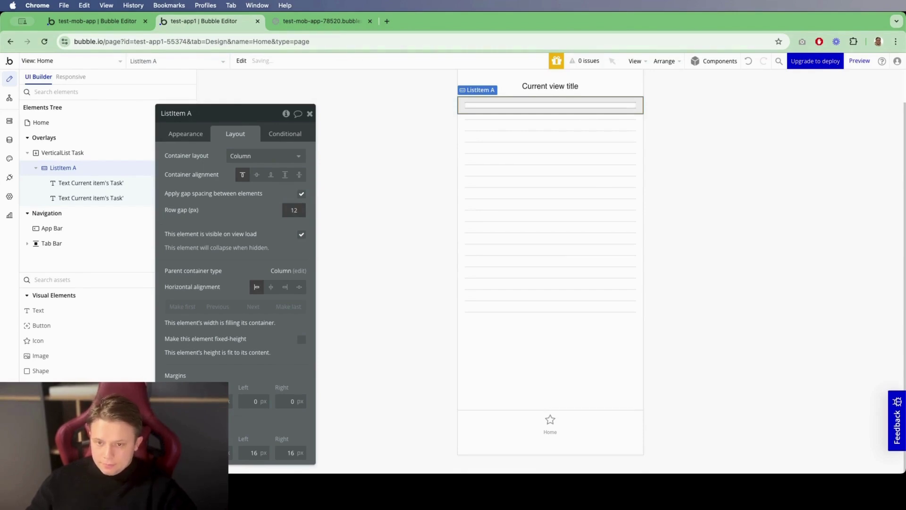
Step: Make the status text fit its content height with a 10px font, then preview the app
left_click(99, 187)
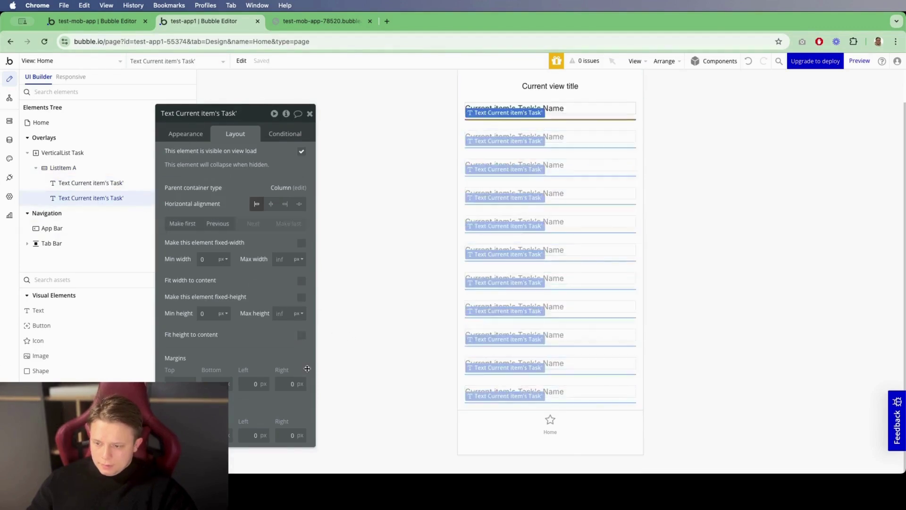
left_click(301, 336)
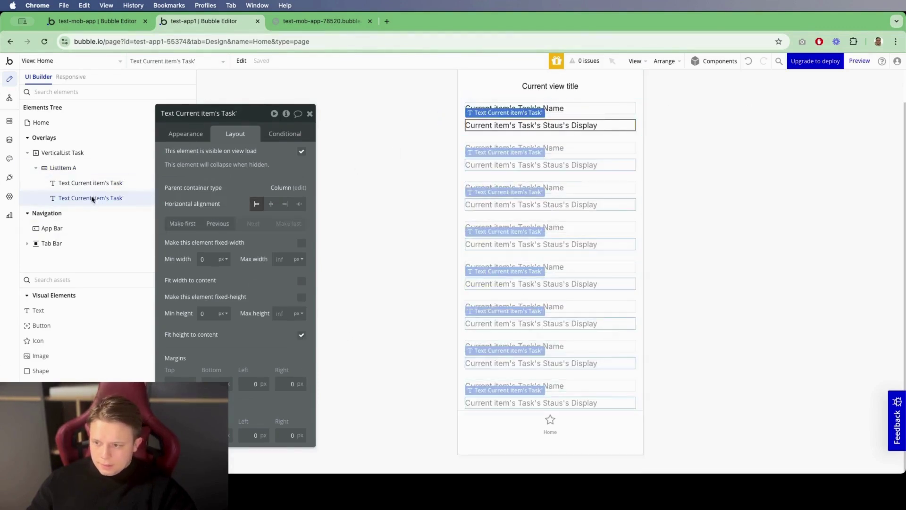
left_click(179, 136)
left_click(191, 330)
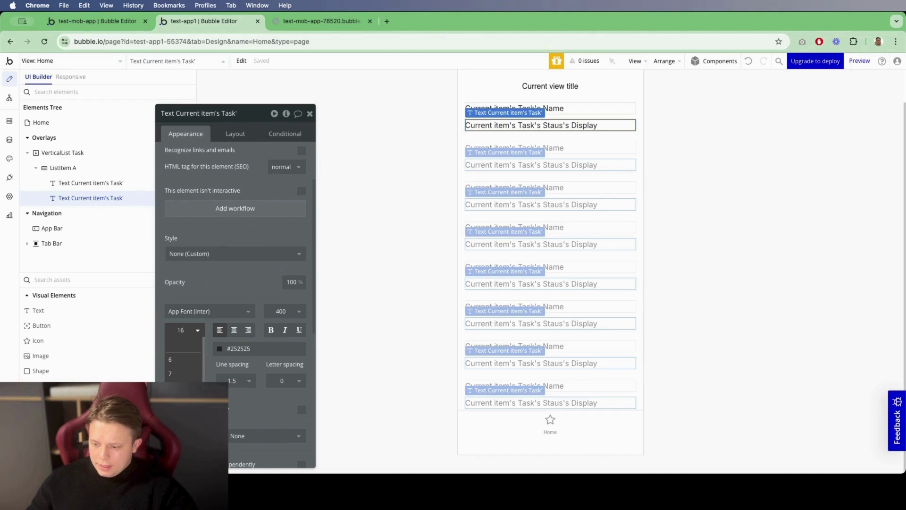
left_click(175, 415)
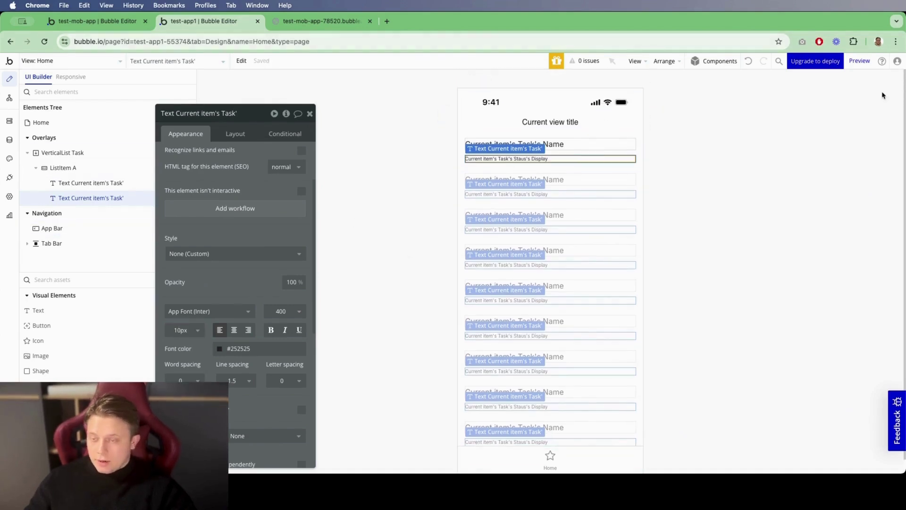
left_click(859, 61)
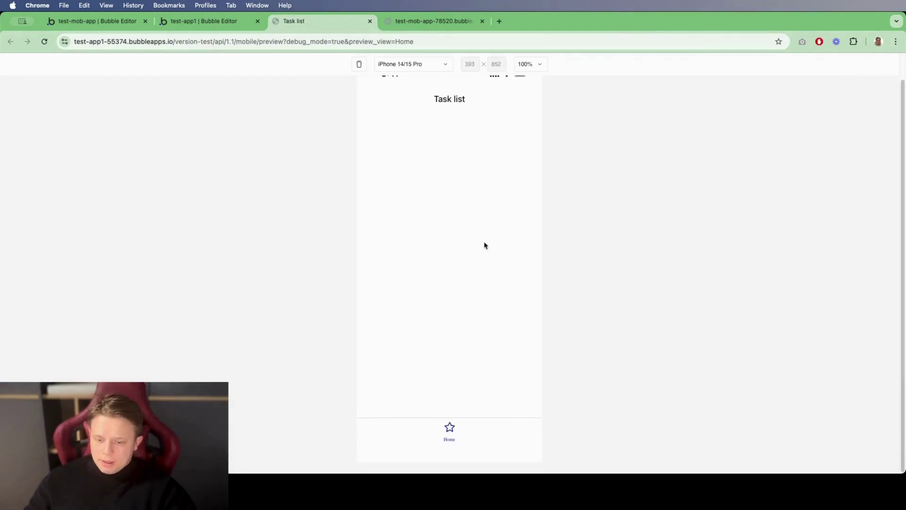
Step: Show the preview in a phone frame, then go back to the editor and select the Home view's App Bar
double_click(440, 126)
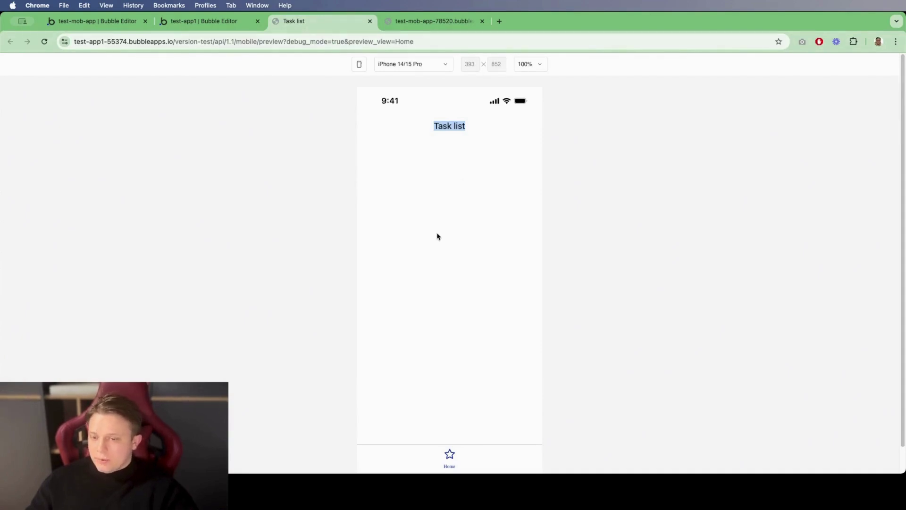
left_click(359, 65)
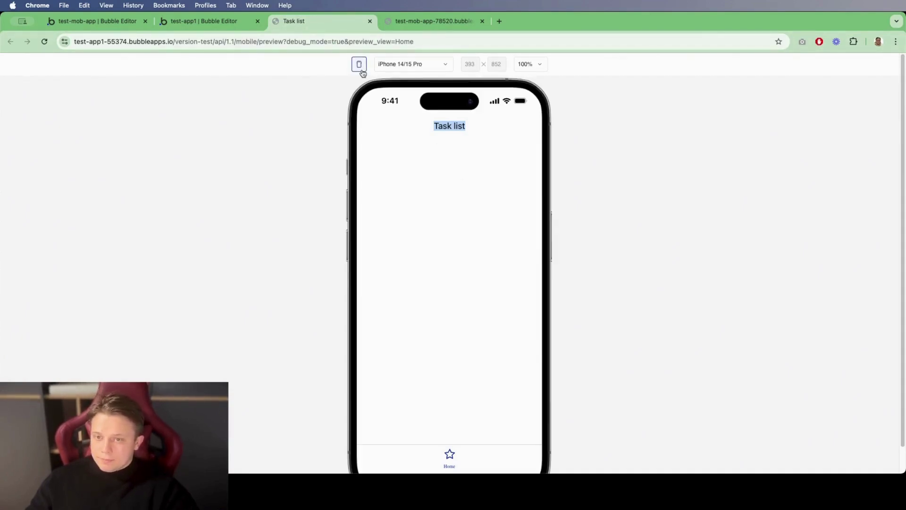
left_click(214, 21)
left_click(493, 129)
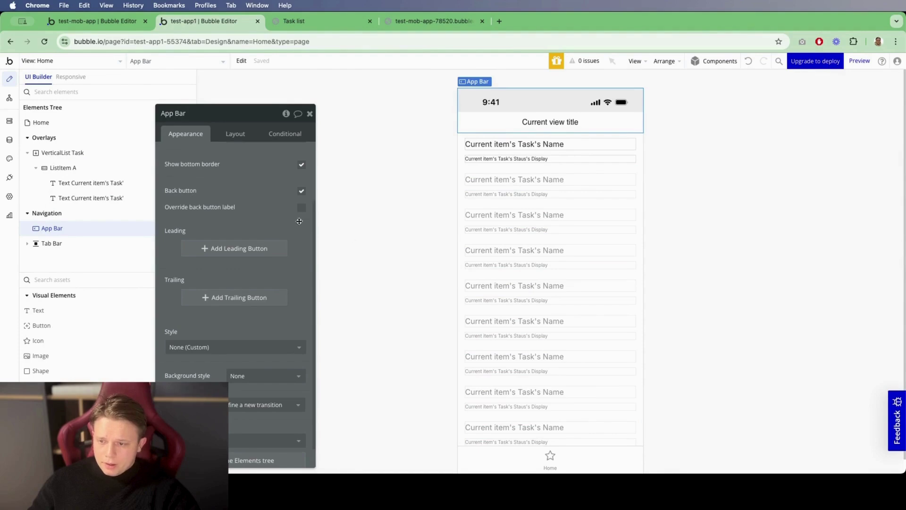
Step: Add a trailing Icon button to the App Bar using Font Awesome v6 Square-plus
left_click(248, 301)
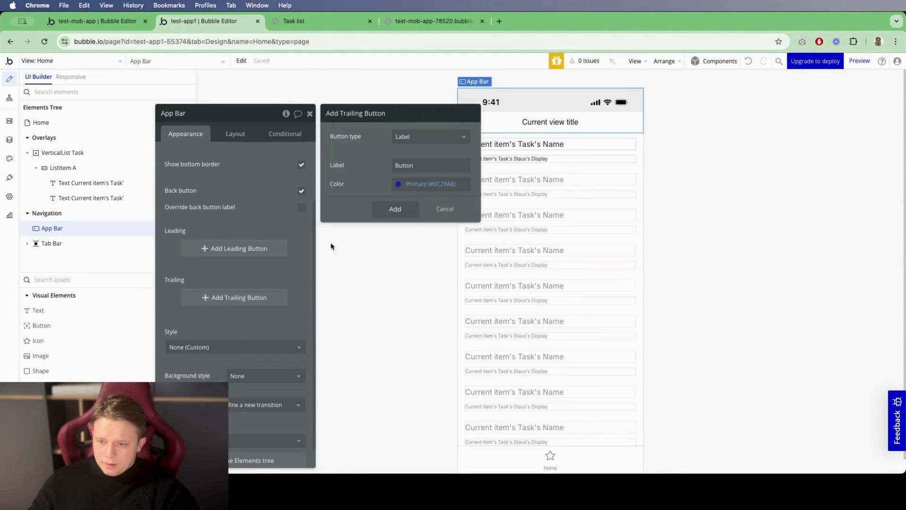
left_click(415, 140)
left_click(415, 178)
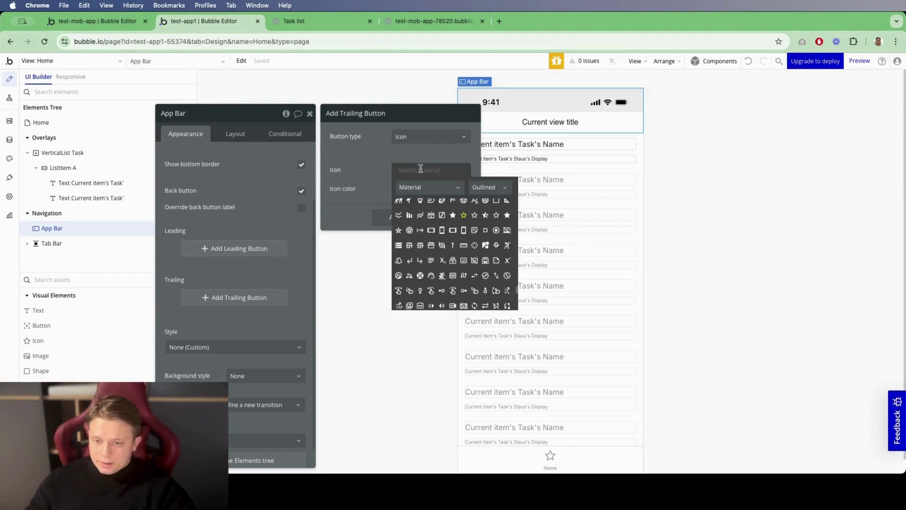
left_click(428, 193)
left_click(429, 190)
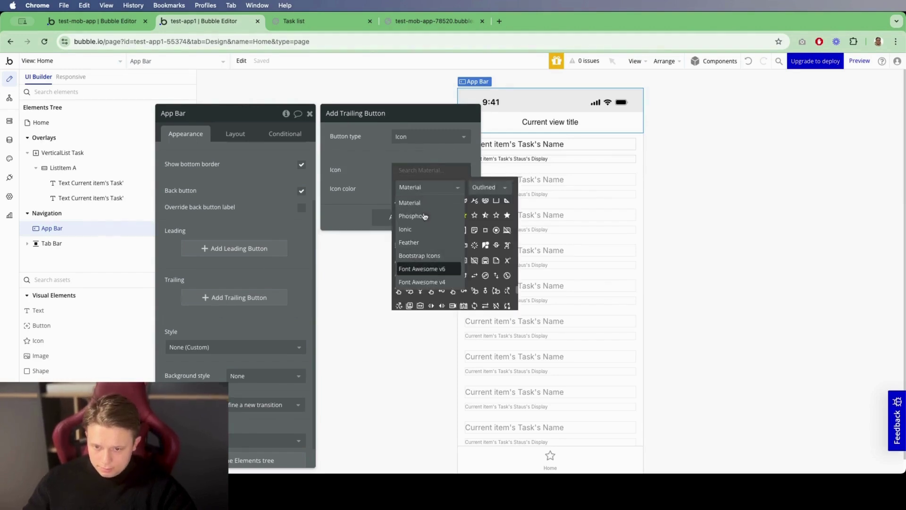
left_click(425, 265)
type("pl")
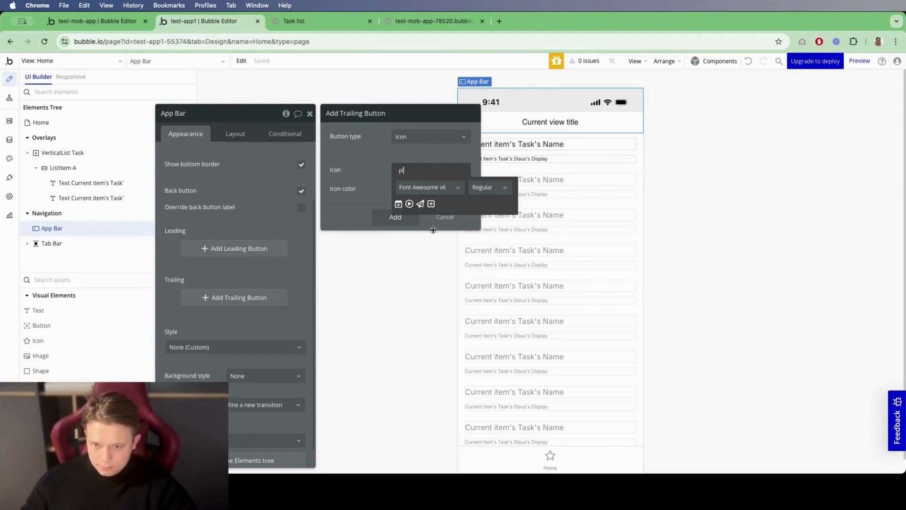
left_click(431, 203)
left_click(395, 216)
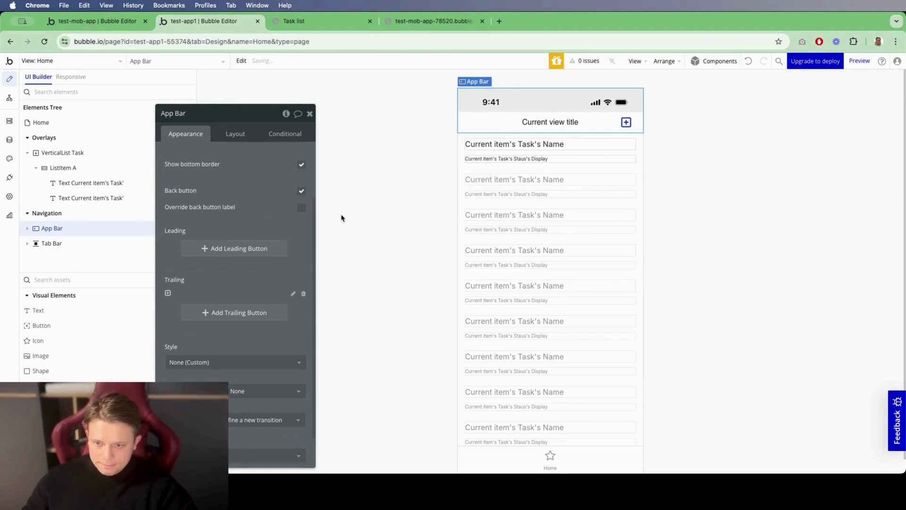
left_click(310, 114)
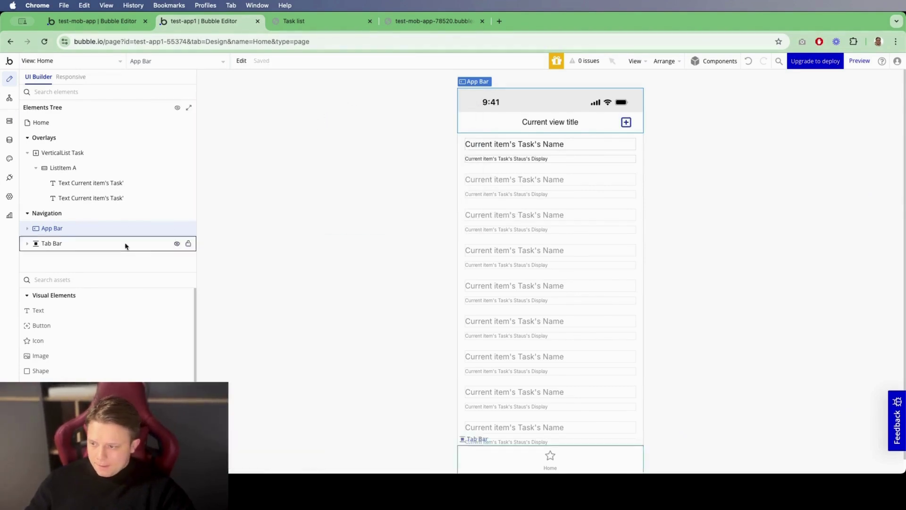
Step: Drag a Sheet element from the assets list onto the Home page
scroll(82, 378, "down", 5)
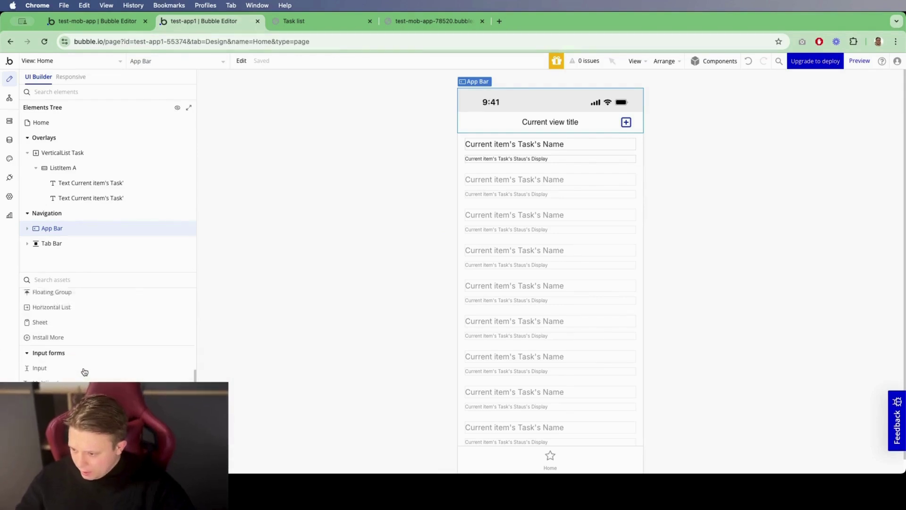
mouse_move(85, 371)
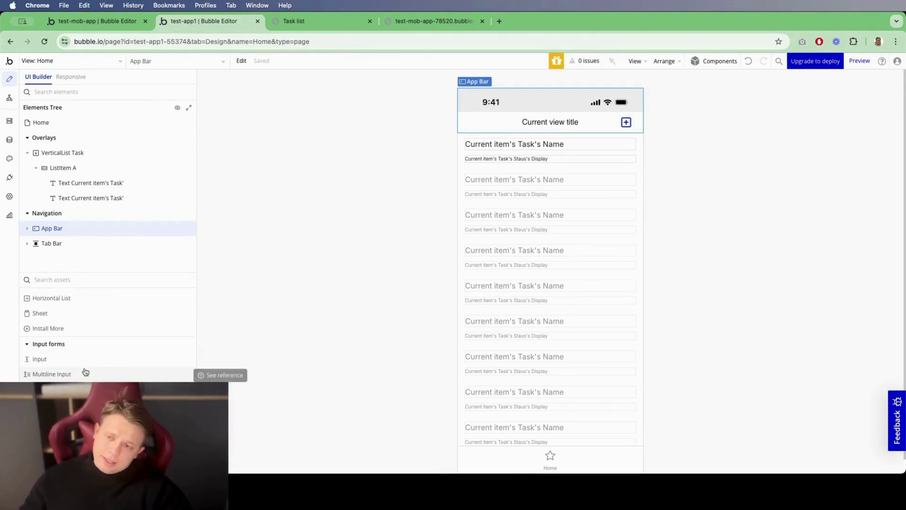
left_click_drag(47, 314, 467, 161)
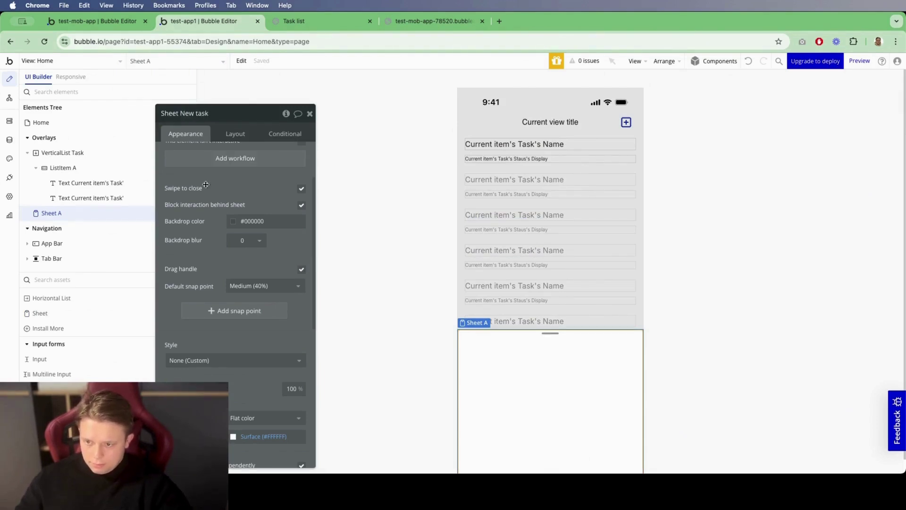
Step: Set the sheet's padding to 30 px on the top, bottom, left and right
left_click(235, 133)
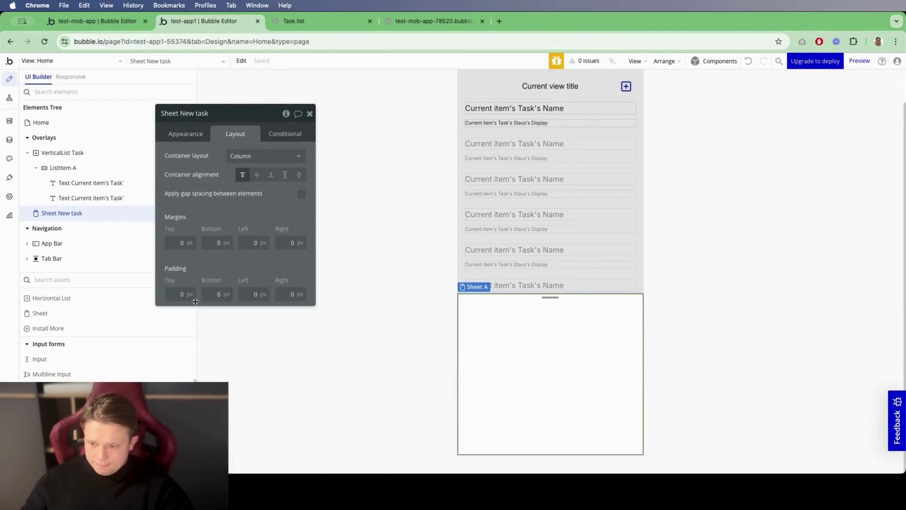
left_click(182, 289)
type("30")
key("Tab")
type("30")
key("Tab")
type("30")
key("Tab")
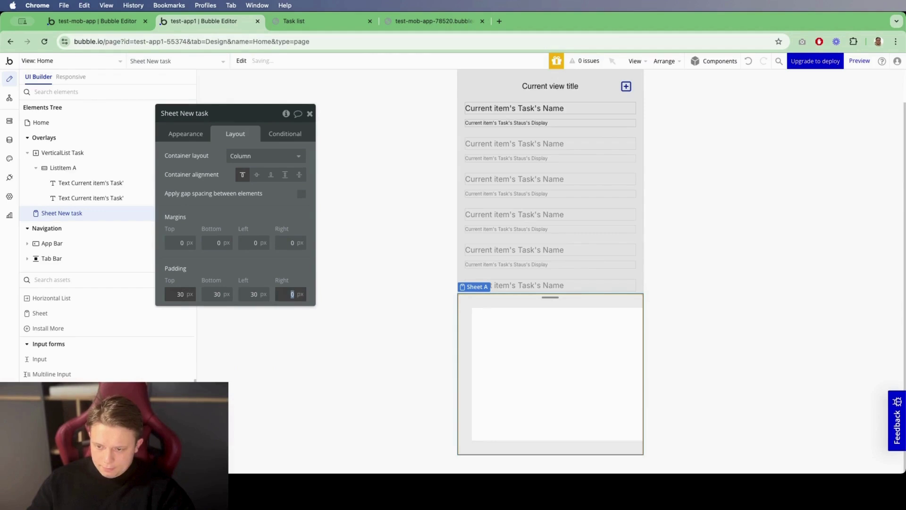
key("Tab")
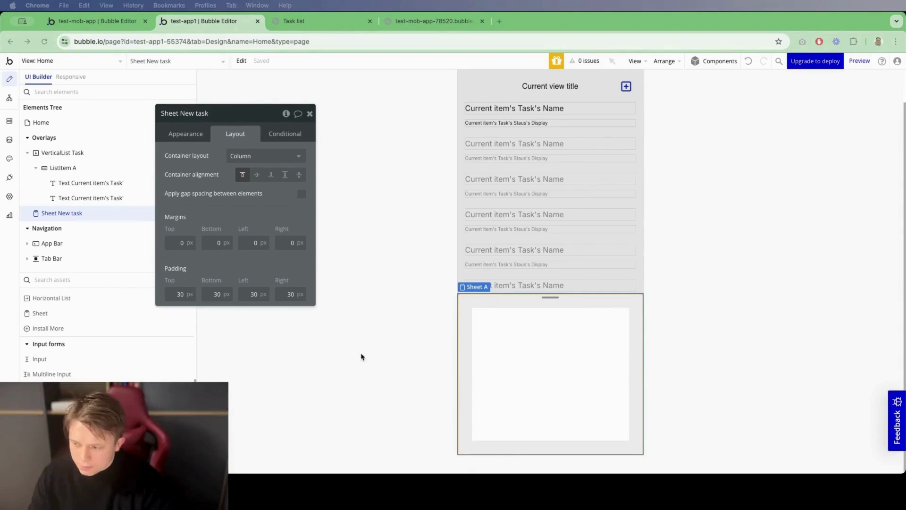
Step: Add an Input, a Multiline Input and a Button into the New task sheet
left_click(84, 279)
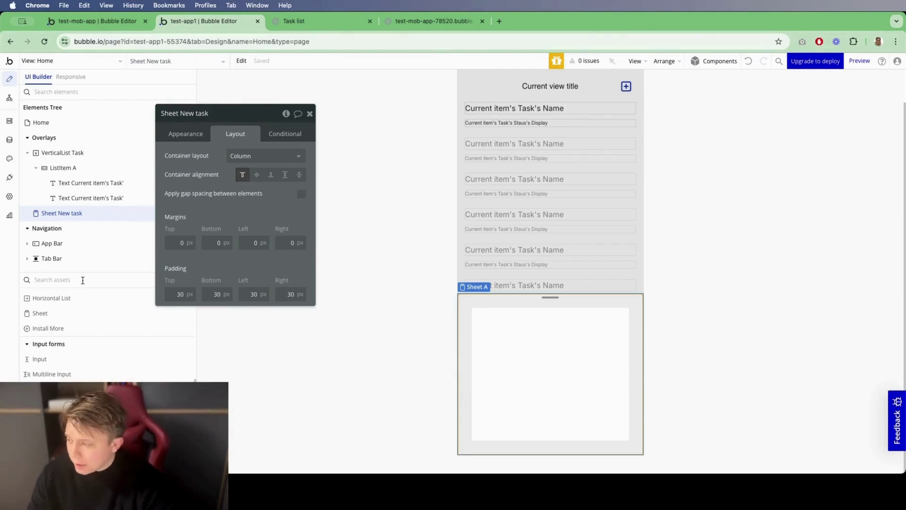
type("ш")
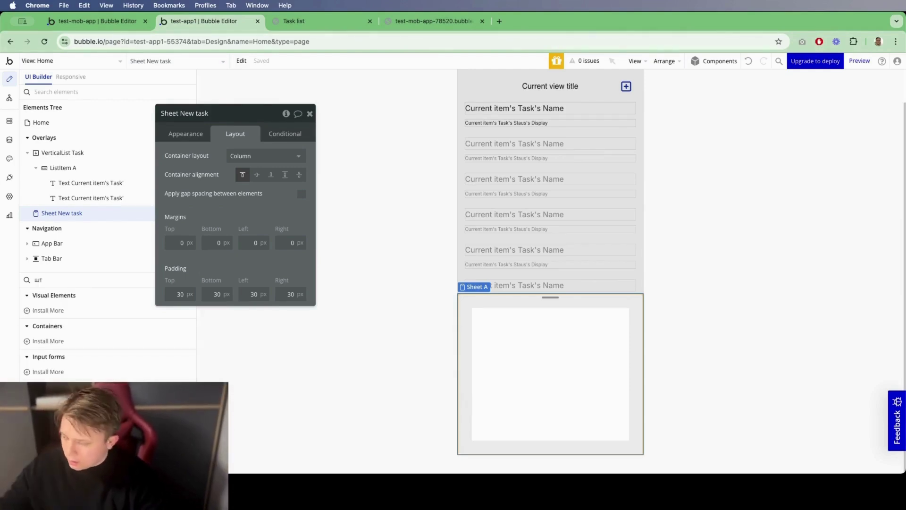
key("BackSpace")
type("input")
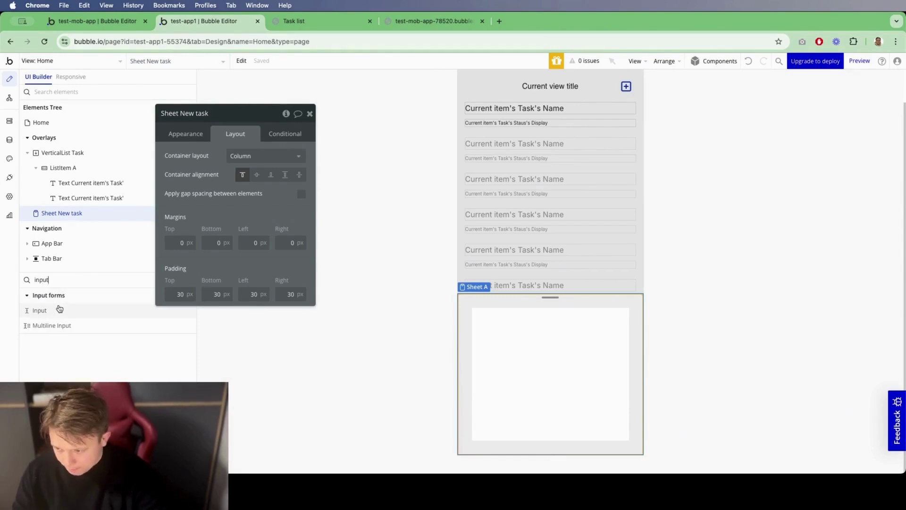
left_click_drag(60, 309, 498, 325)
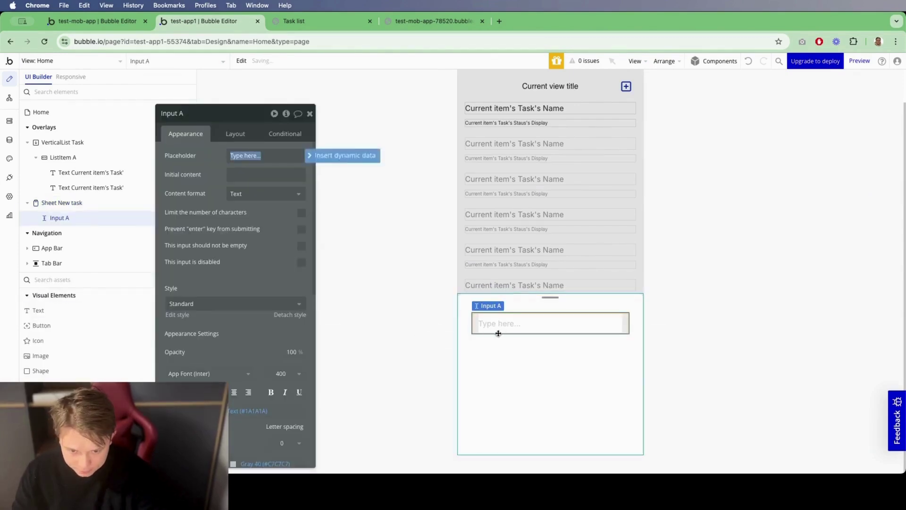
type("inp")
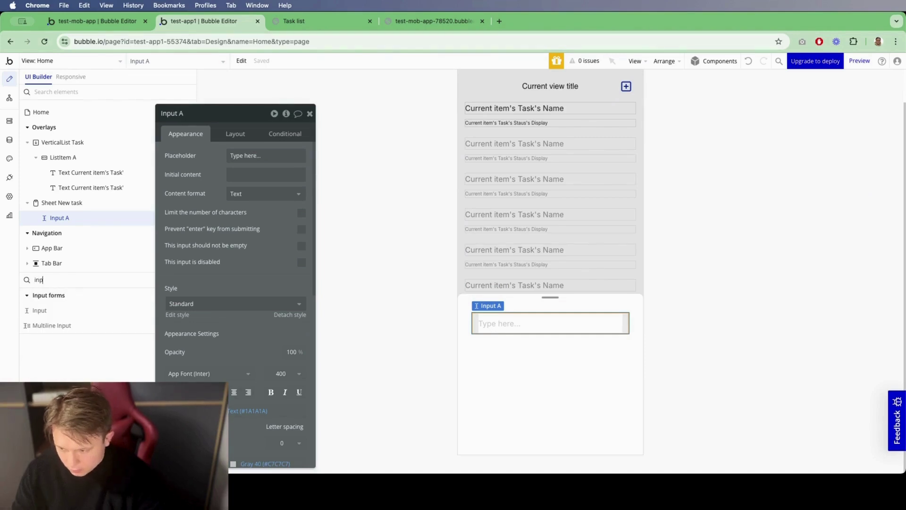
left_click_drag(65, 328, 543, 359)
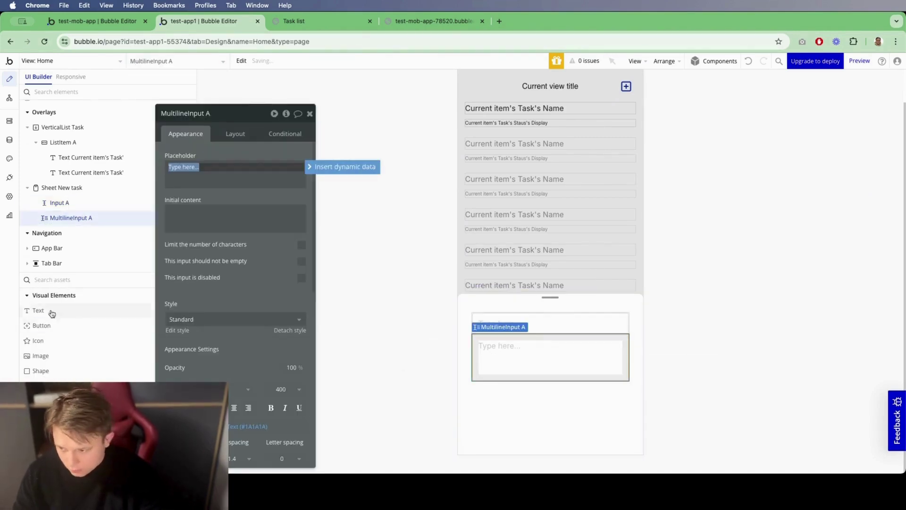
left_click_drag(42, 325, 519, 396)
left_click(518, 429)
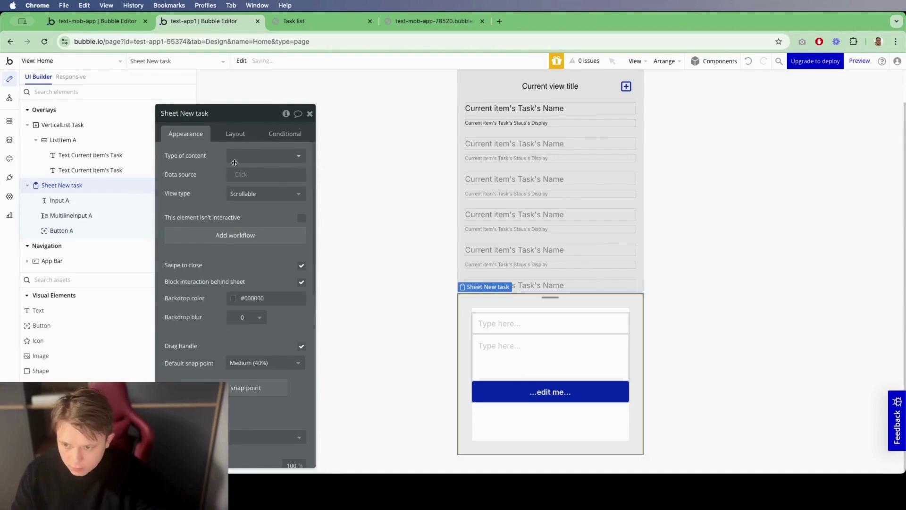
Step: Enable gap spacing between the sheet's elements in its Layout settings
left_click(235, 134)
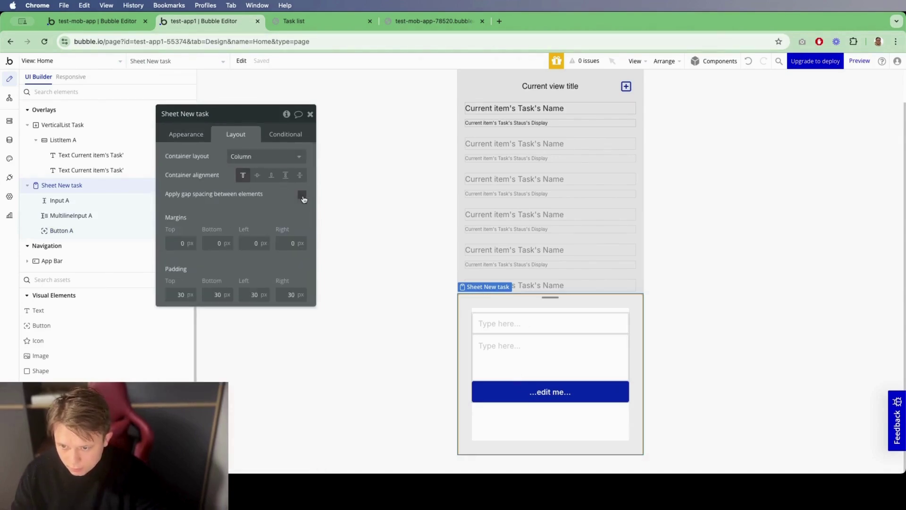
left_click(301, 193)
left_click(512, 325)
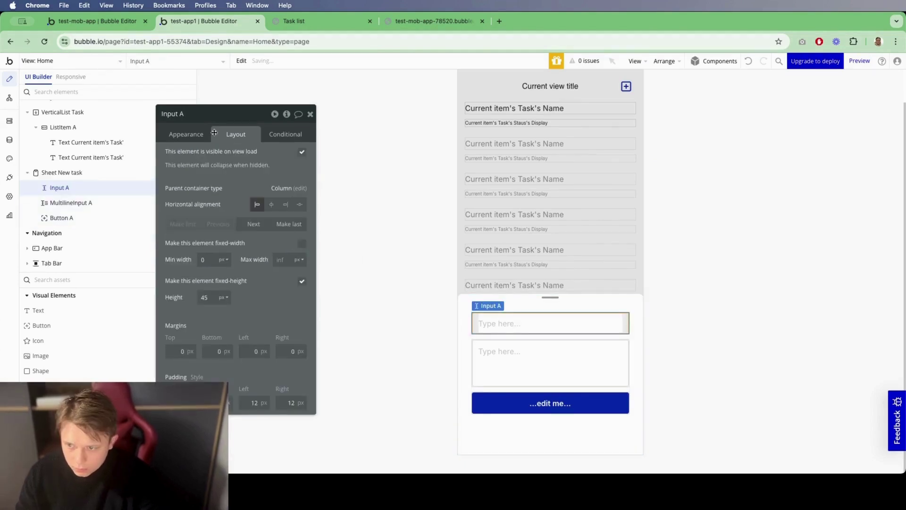
Step: Rename the text input to 'Input Task name'
double_click(194, 115)
type("Task name")
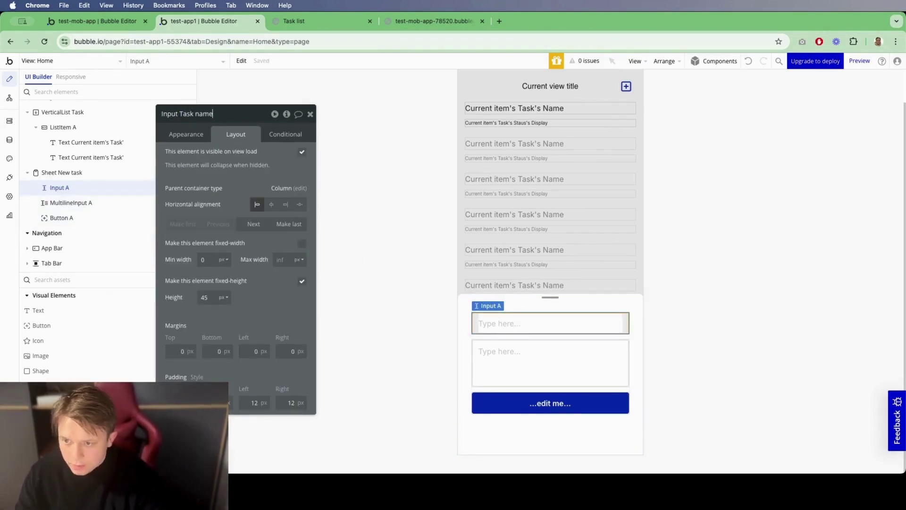
key("Return")
left_click(170, 137)
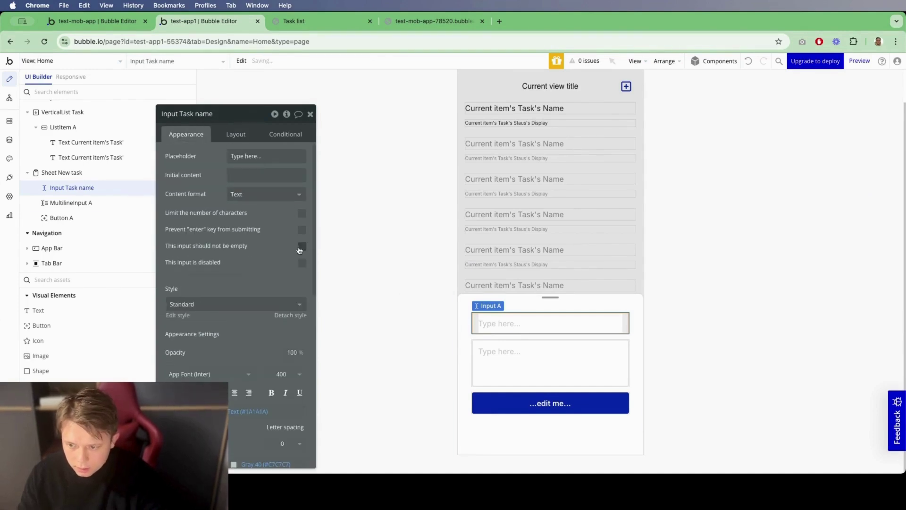
Step: Rename the multiline input 'Task descr', make it required, with placeholder 'Task description'
left_click(484, 356)
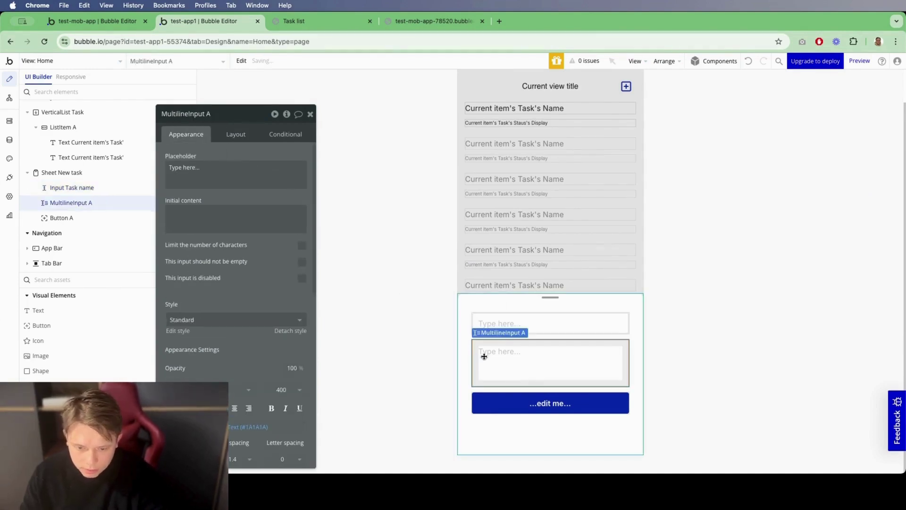
double_click(216, 115)
type("Task descr")
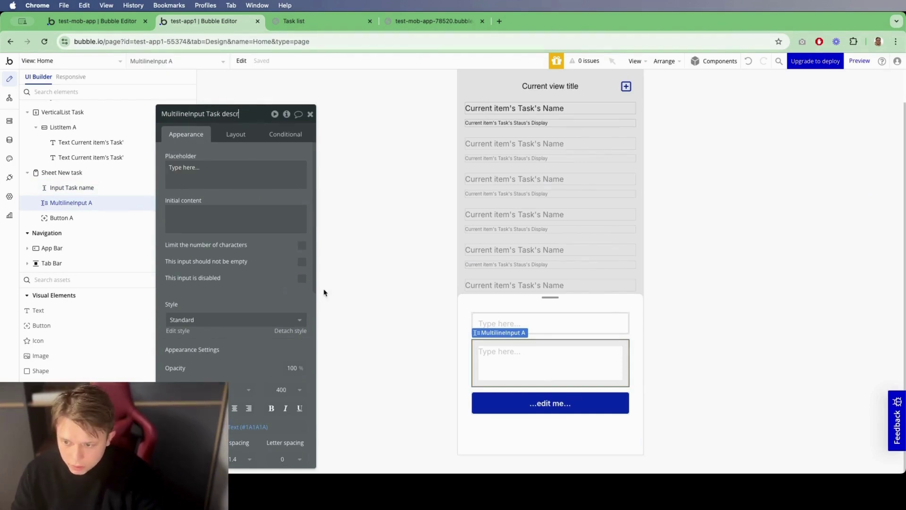
left_click(302, 262)
left_click(218, 170)
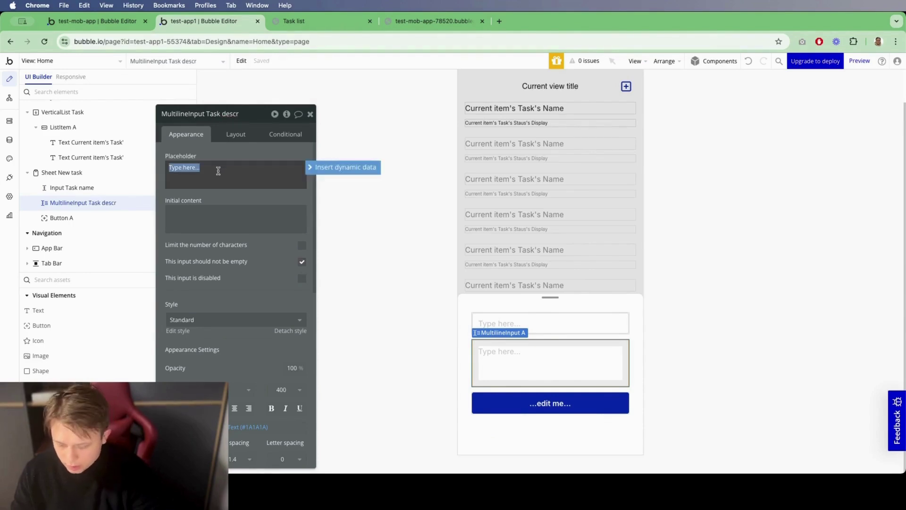
type("Task description")
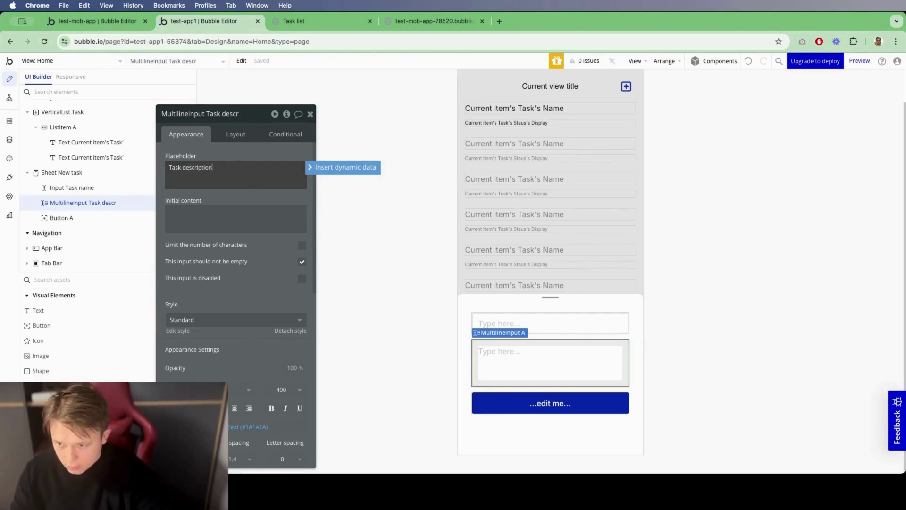
left_click(552, 335)
Step: Give the name input the placeholder 'Task name', then select the sheet's button
left_click(560, 324)
left_click(249, 156)
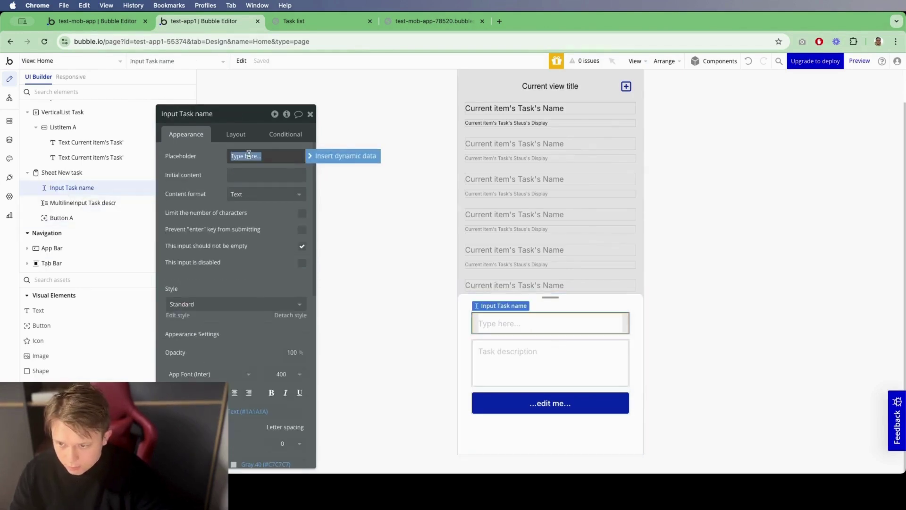
type("Task name")
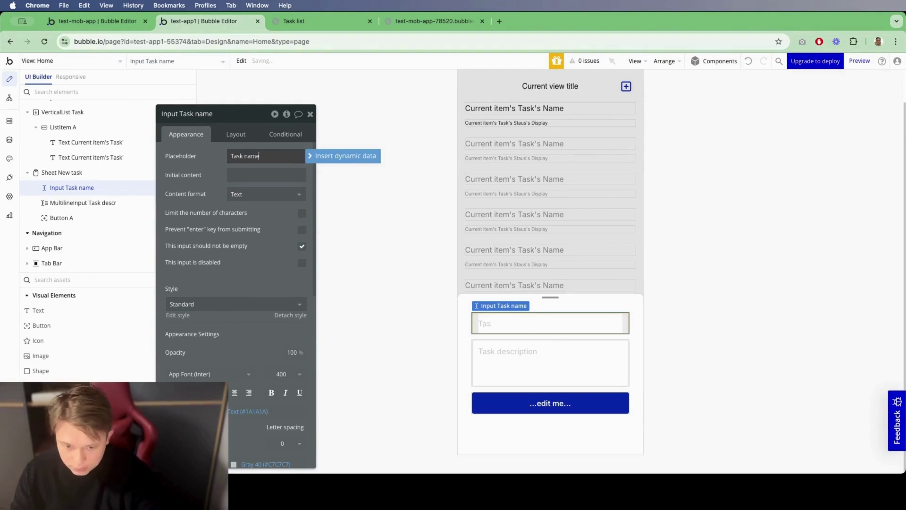
left_click(550, 403)
left_click(267, 156)
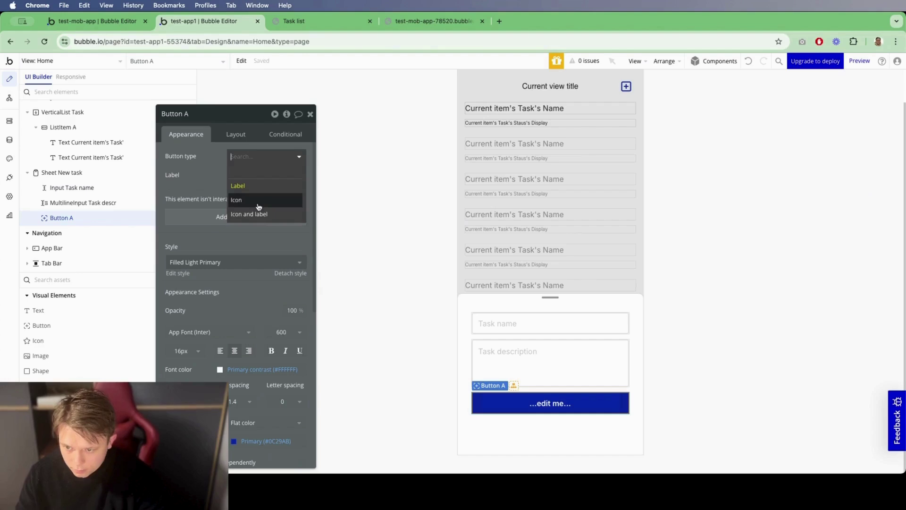
Step: Make the button Icon and label with a square-plus icon and label 'Create', and add its workflow
left_click(257, 201)
left_click(234, 176)
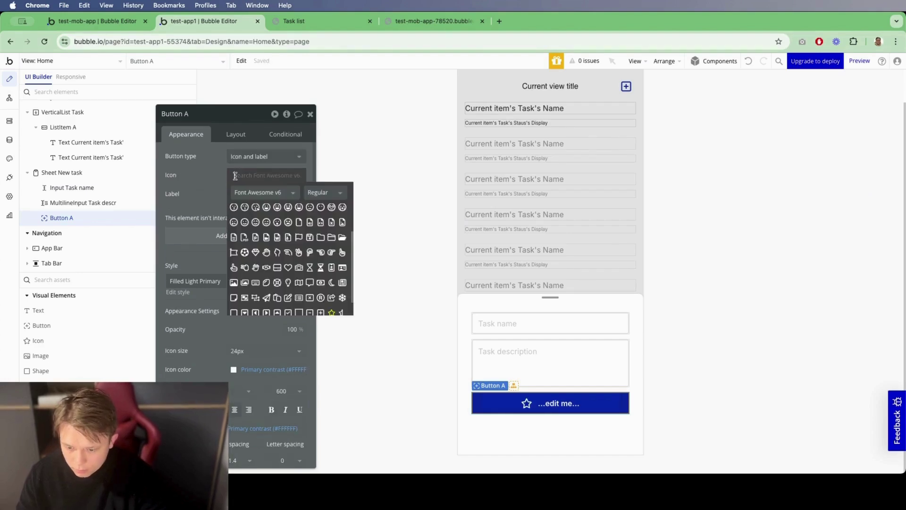
left_click(293, 193)
left_click(273, 178)
type("pl")
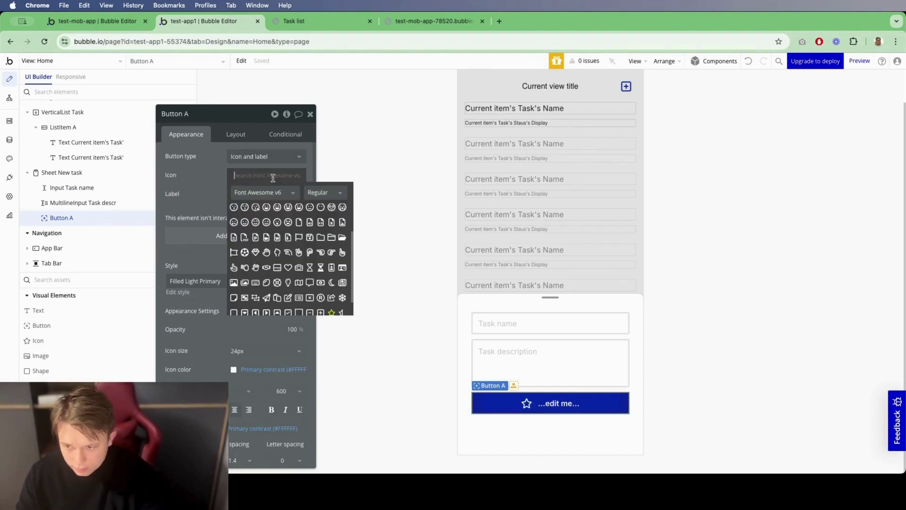
left_click(268, 209)
left_click(248, 195)
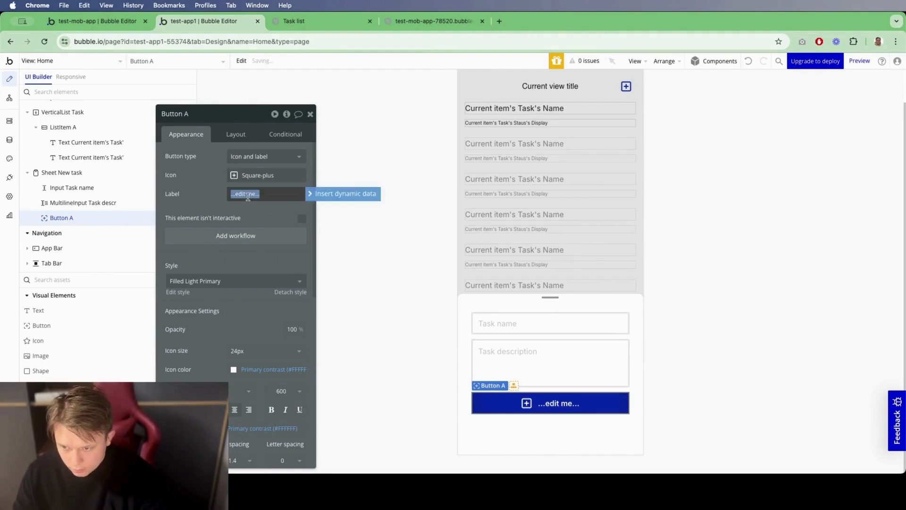
type("Crea")
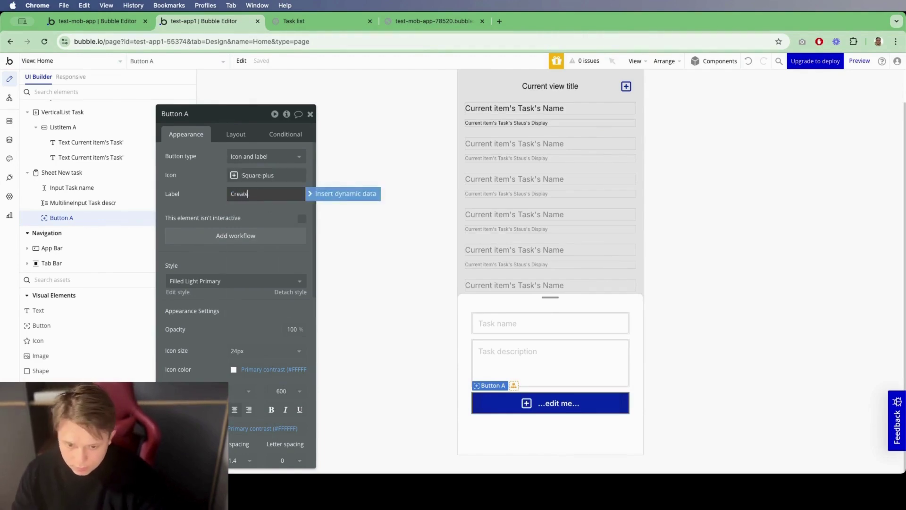
type("te")
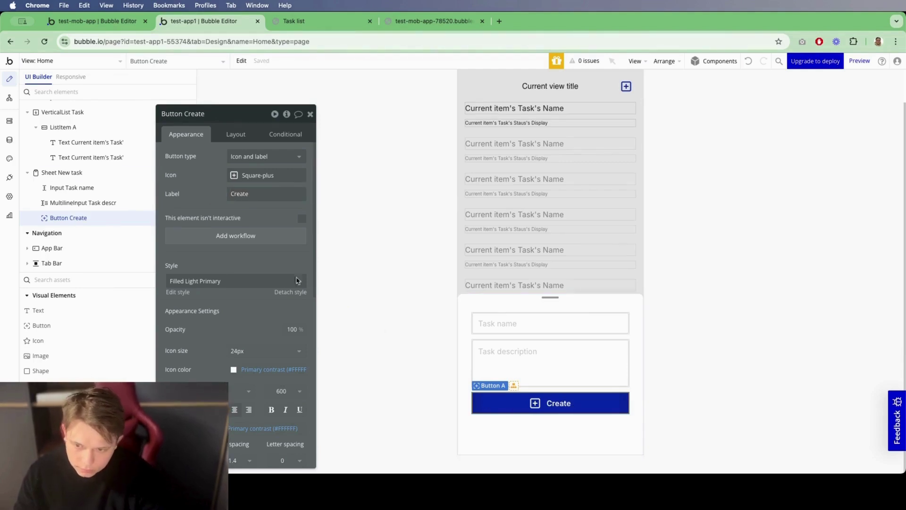
left_click(235, 236)
left_click(435, 90)
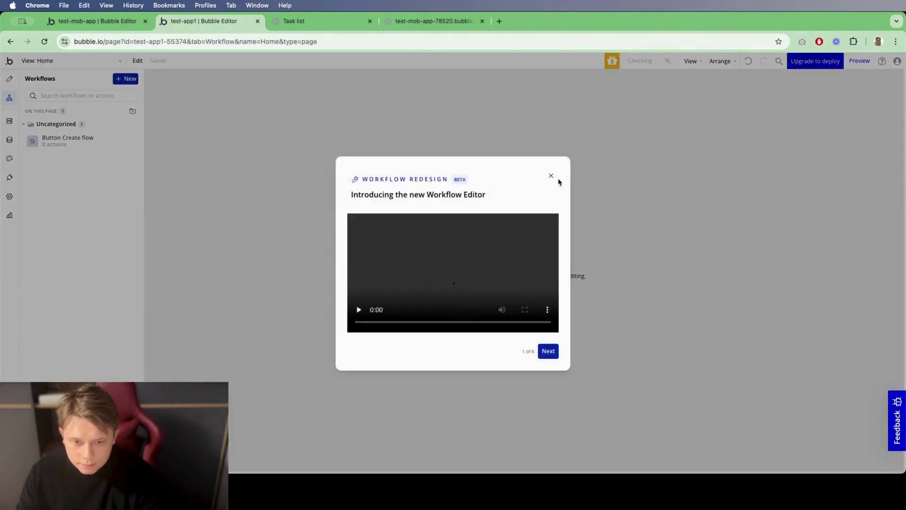
Step: Add a 'Create a new Task' action to the Button Create flow with all Task fields
left_click(549, 176)
left_click(140, 147)
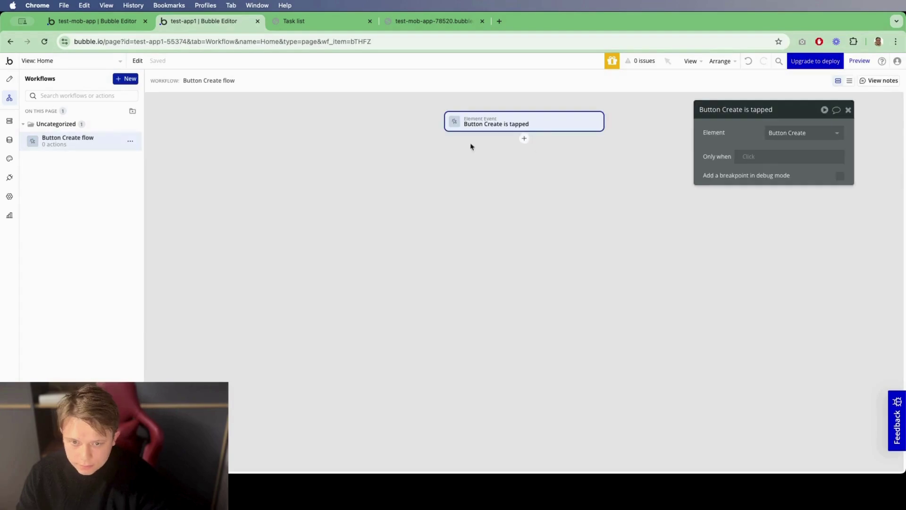
left_click(523, 138)
type("cre")
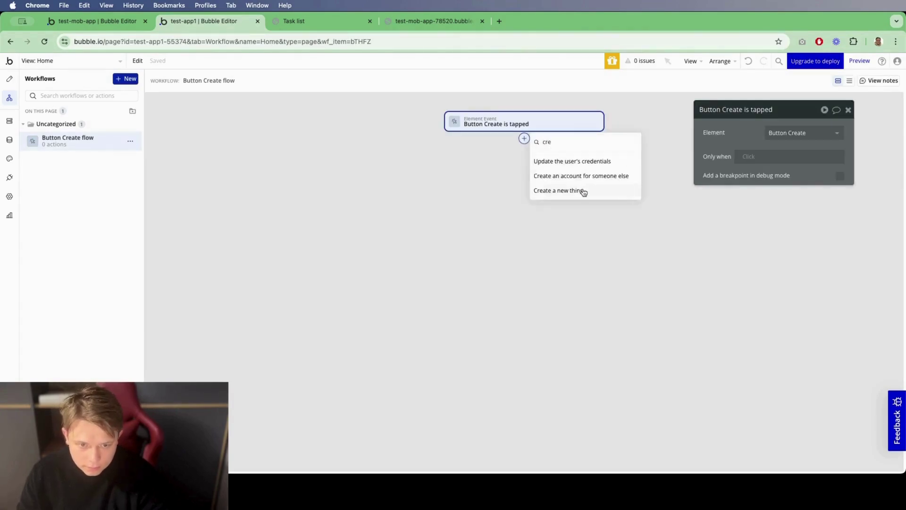
left_click(583, 191)
left_click(793, 133)
left_click(771, 145)
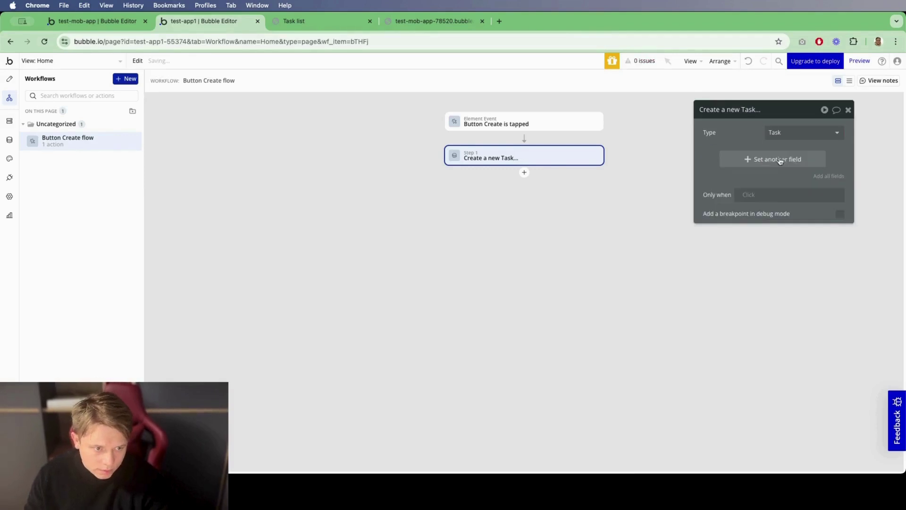
left_click(818, 177)
Step: Fill Descr from the multiline input, Name from Input Task name, and set Staus to draft
left_click(743, 155)
type("de")
left_click(771, 180)
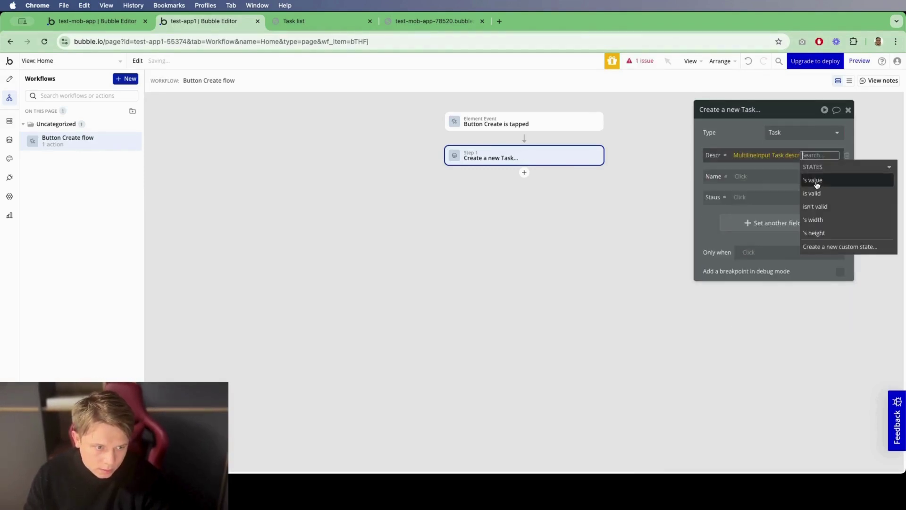
left_click(737, 178)
left_click(743, 176)
type("in")
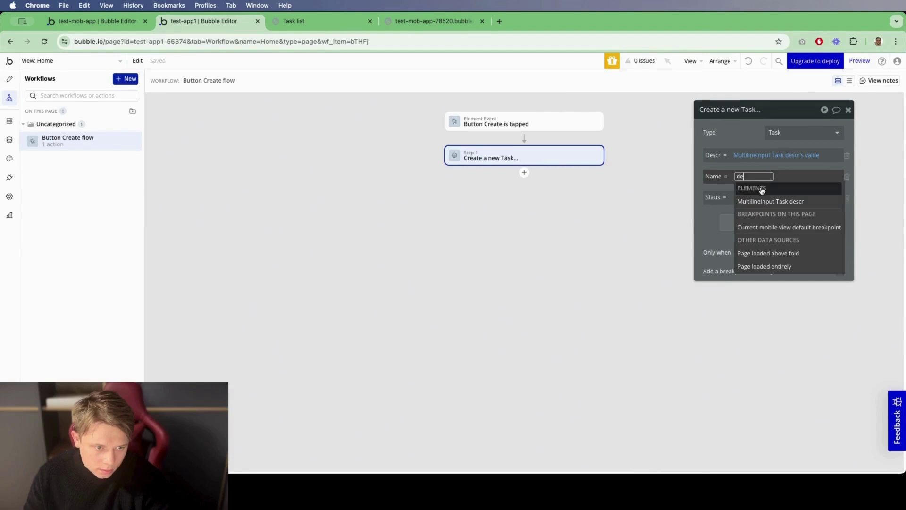
key("BackSpace")
key("BackSpace")
type("input")
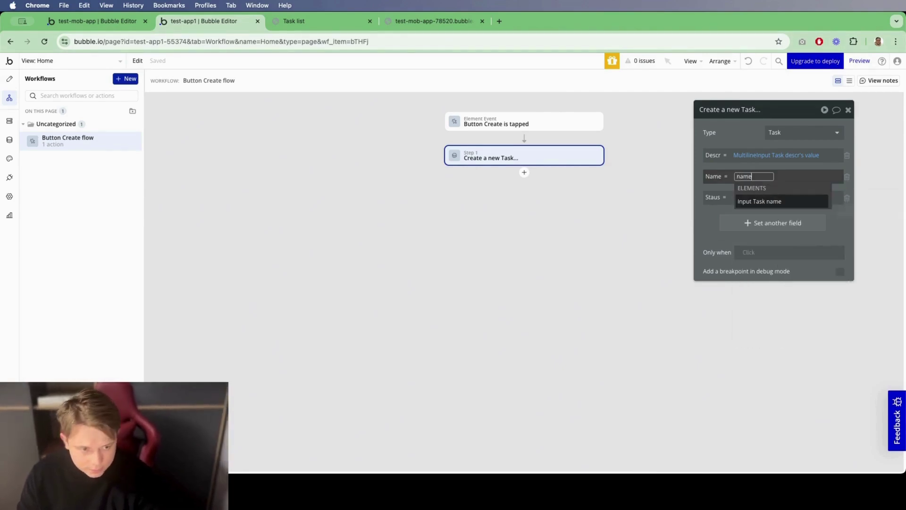
left_click(754, 201)
left_click(753, 200)
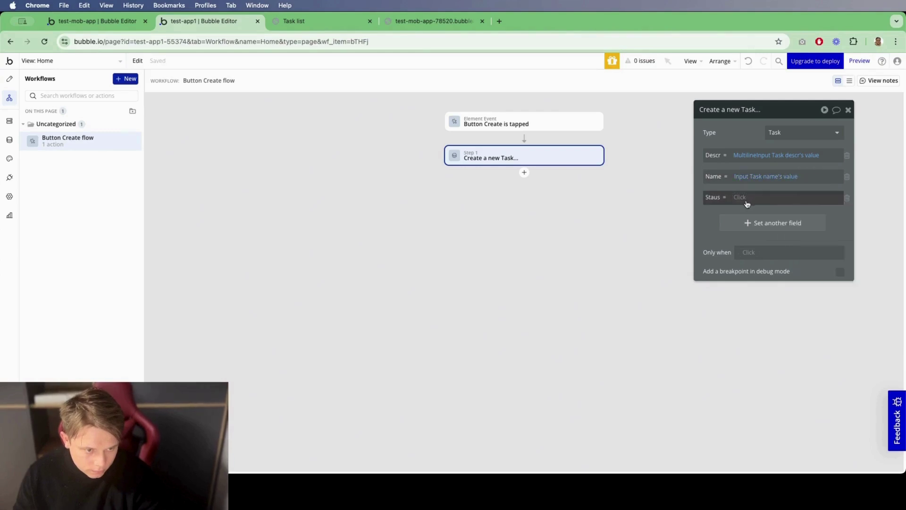
left_click(746, 204)
left_click(743, 235)
Step: Add Reset relevant inputs and Hide Sheet New task steps, then return to Design
left_click(523, 172)
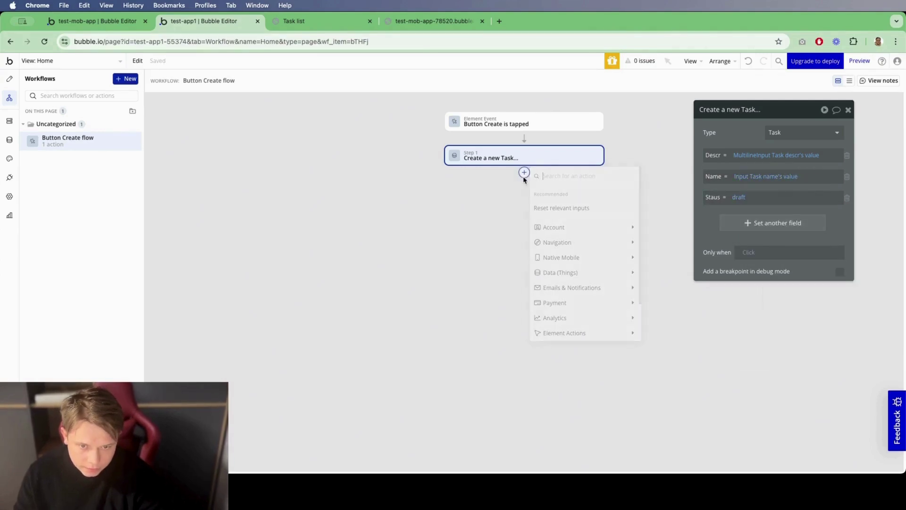
type("reset")
left_click(547, 208)
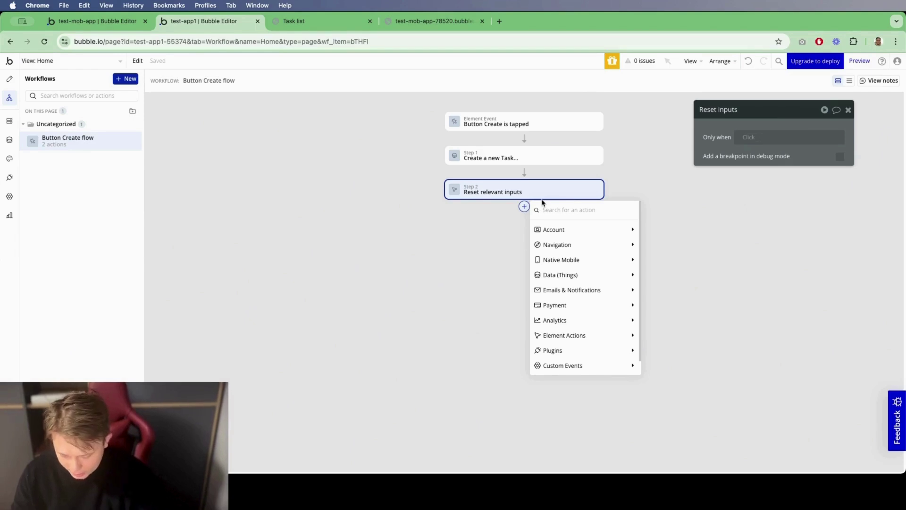
type("hide")
left_click(543, 228)
left_click(805, 133)
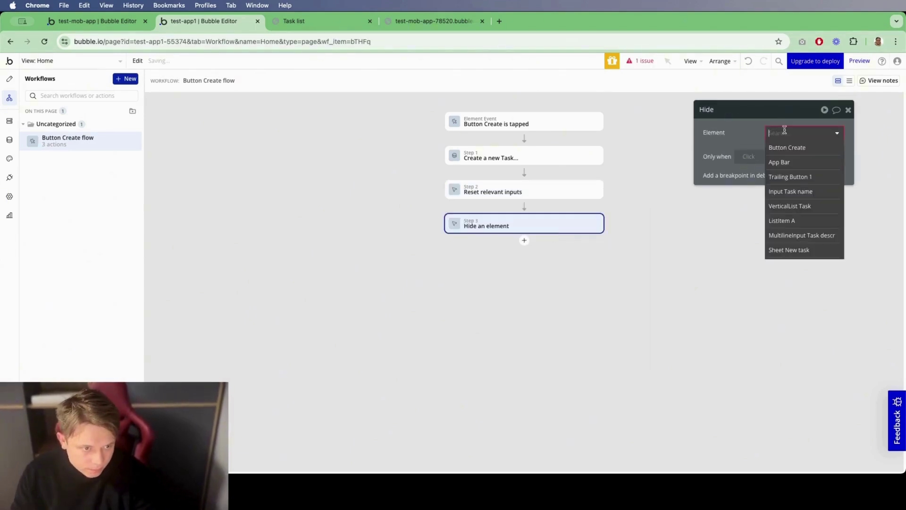
left_click(801, 250)
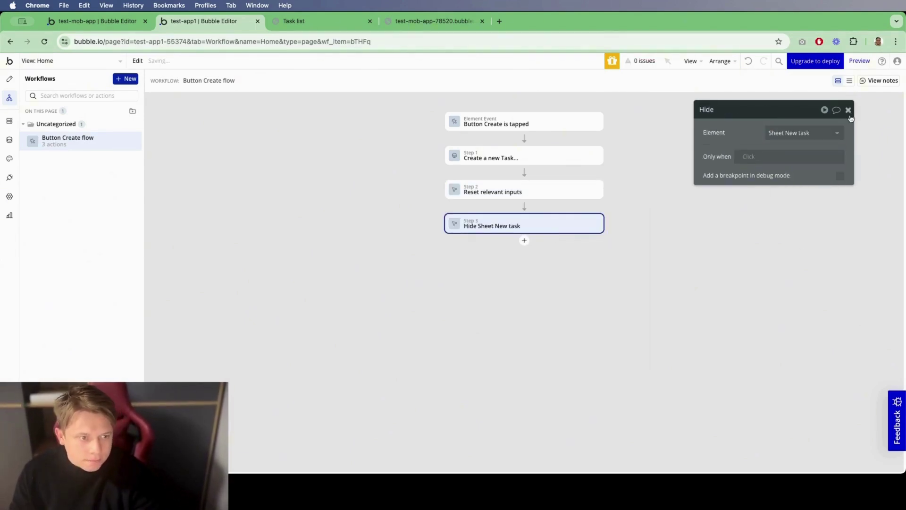
left_click(9, 79)
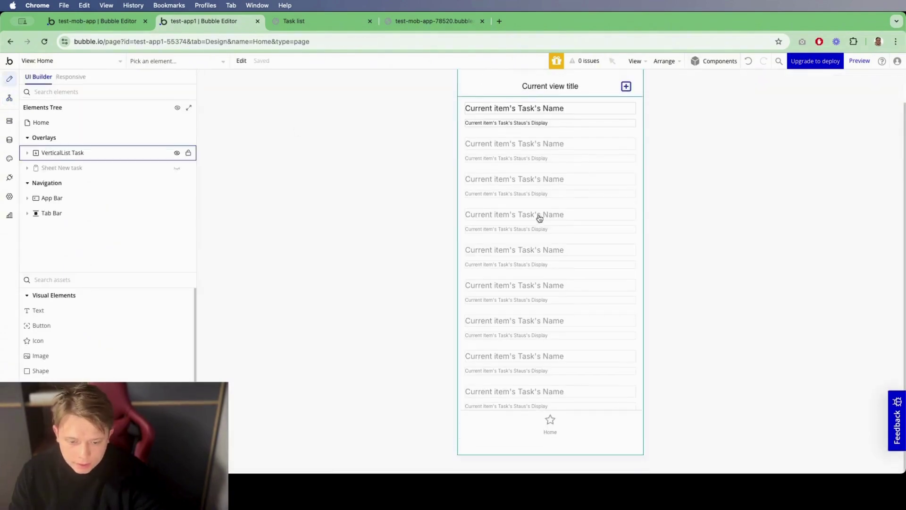
left_click(312, 21)
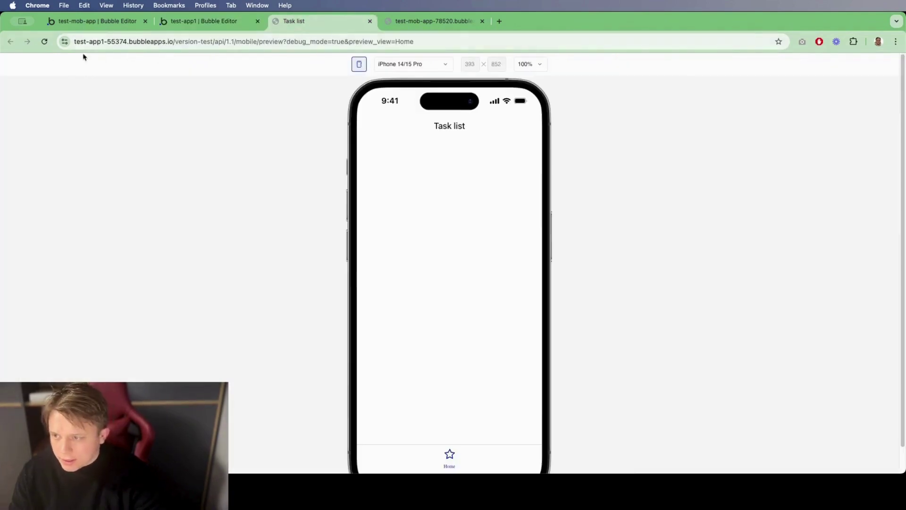
left_click(43, 42)
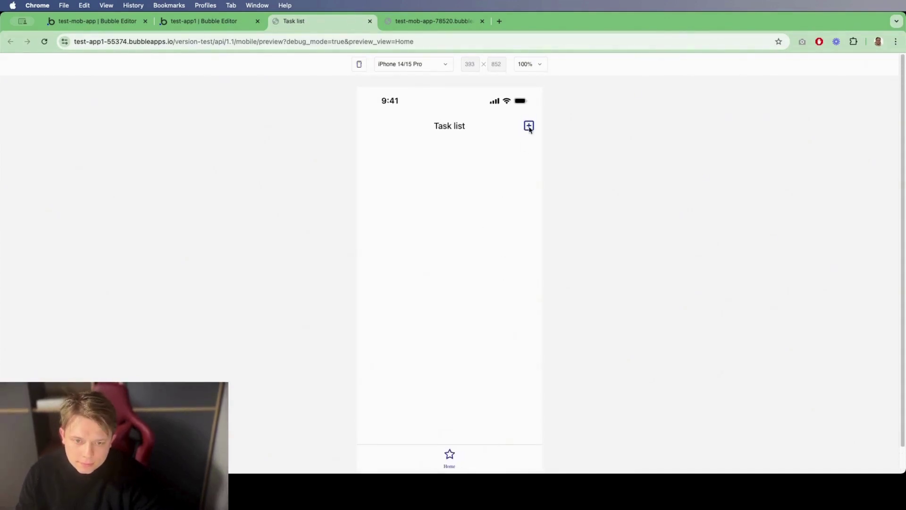
left_click(204, 21)
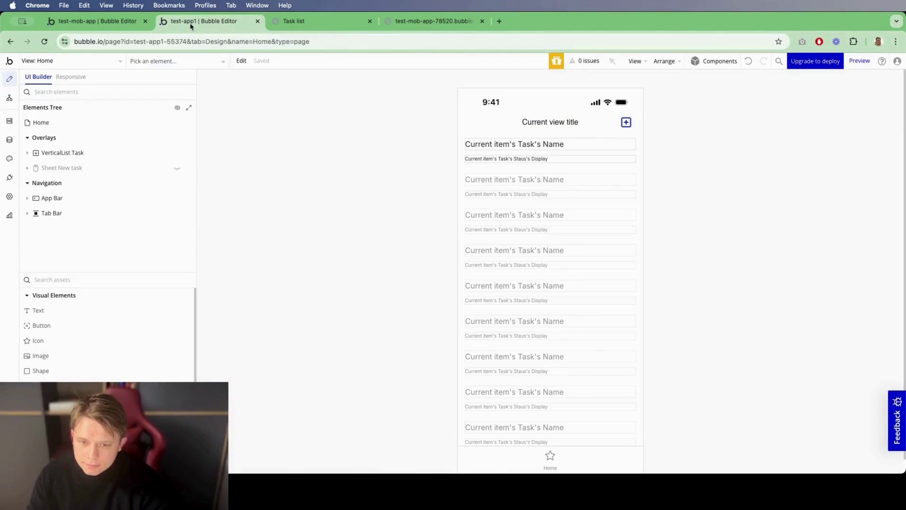
Step: Give the header's add button a workflow that shows Sheet New task, then open the preview
left_click(625, 122)
left_click(760, 216)
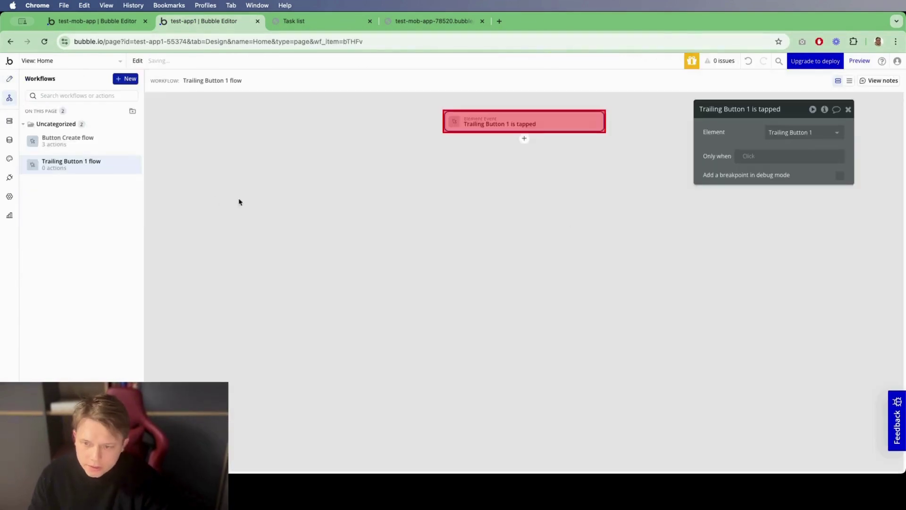
left_click(524, 138)
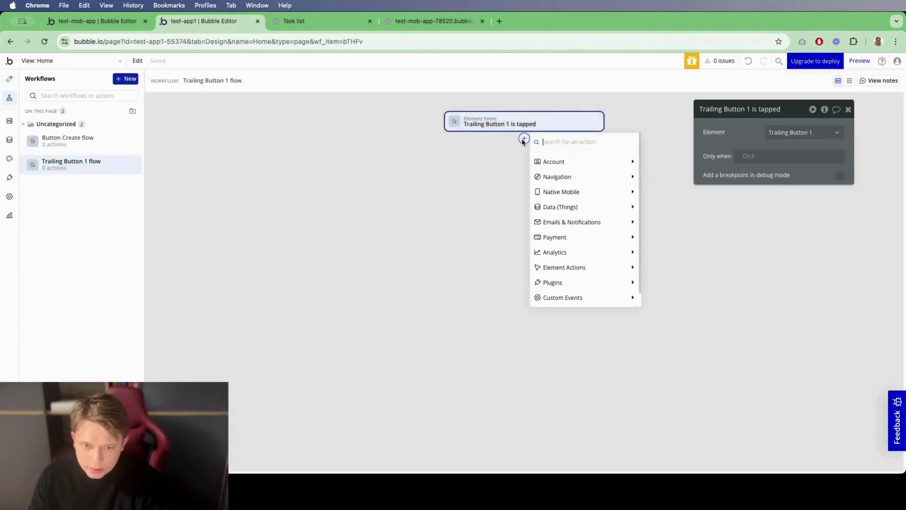
type("show")
left_click(555, 161)
left_click(802, 132)
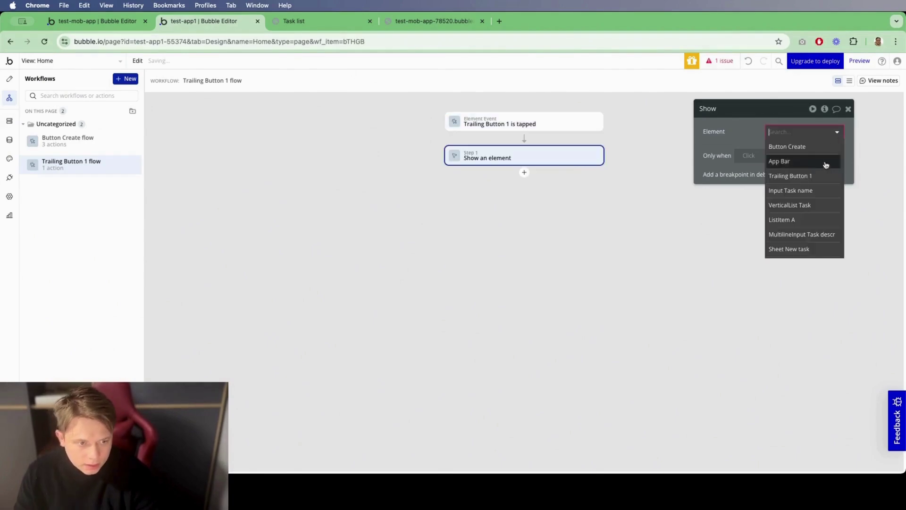
left_click(802, 249)
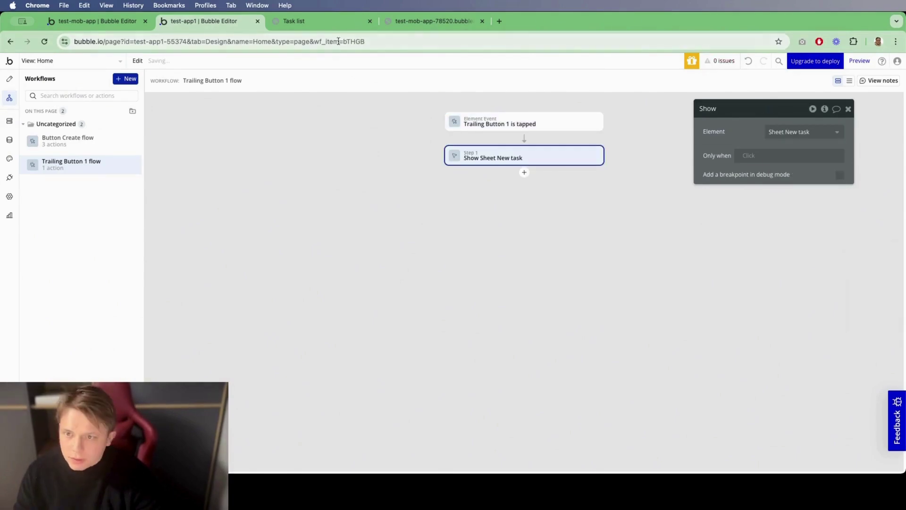
left_click(288, 21)
Step: Reload the preview and create draft task Test 1 with a Lorem description
left_click(45, 41)
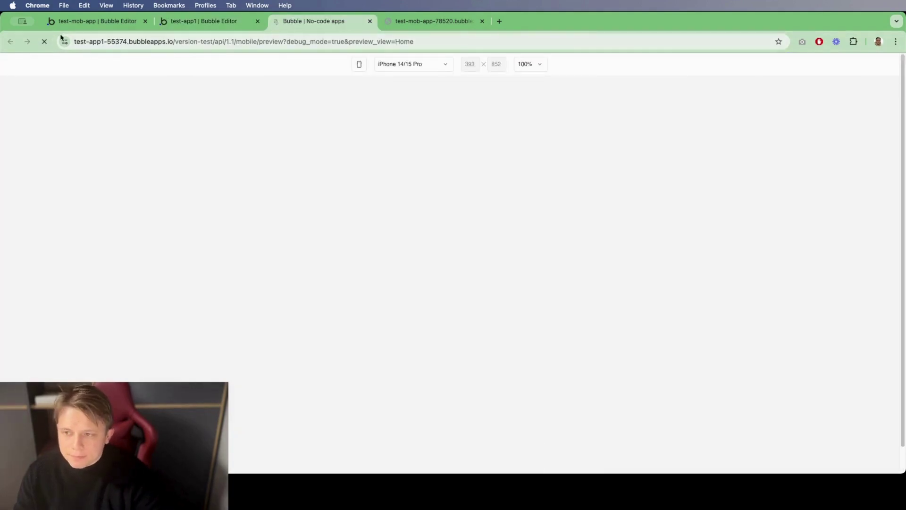
left_click(529, 129)
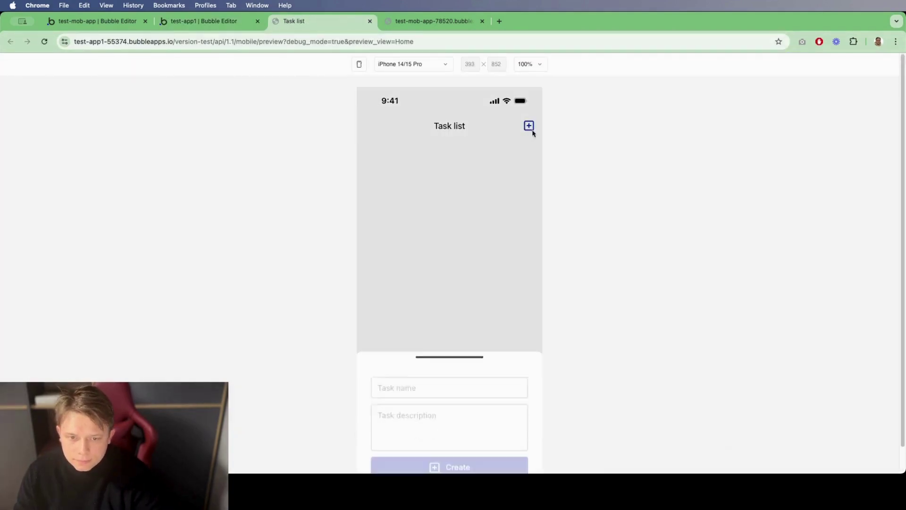
left_click(450, 350)
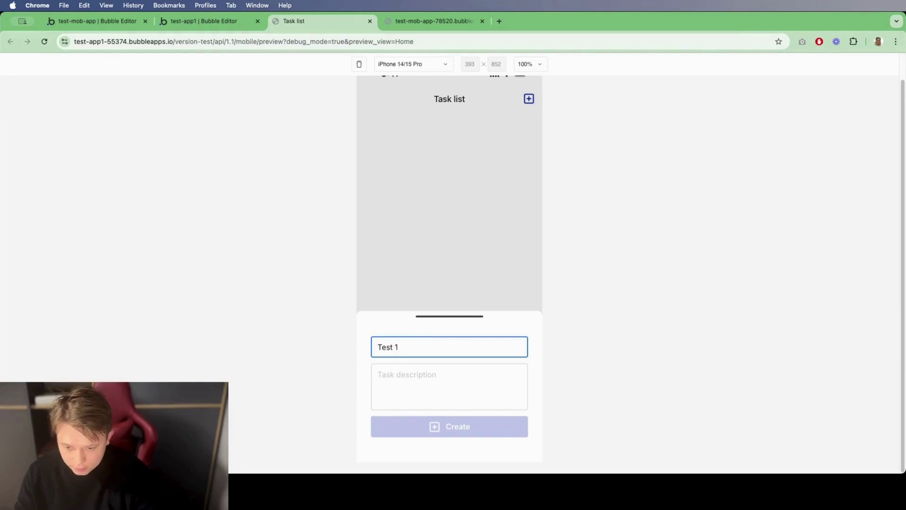
left_click(379, 374)
type("Lorem ipsum dolor")
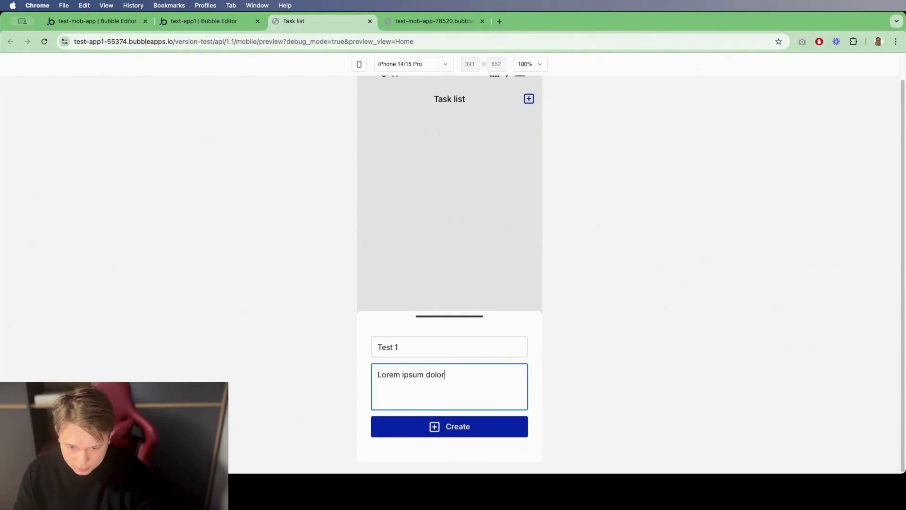
left_click(448, 432)
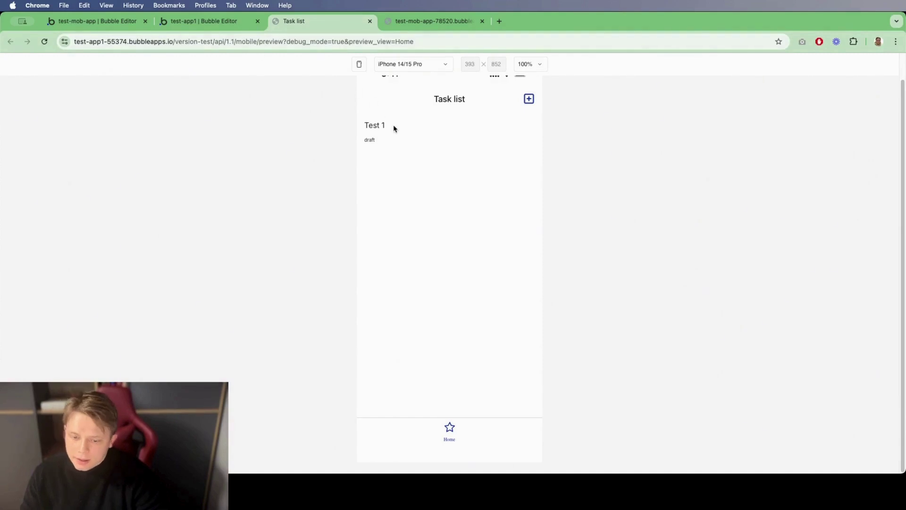
Step: Create draft task 'Test 2' with description 'Lorem 2'
left_click(529, 100)
left_click(427, 348)
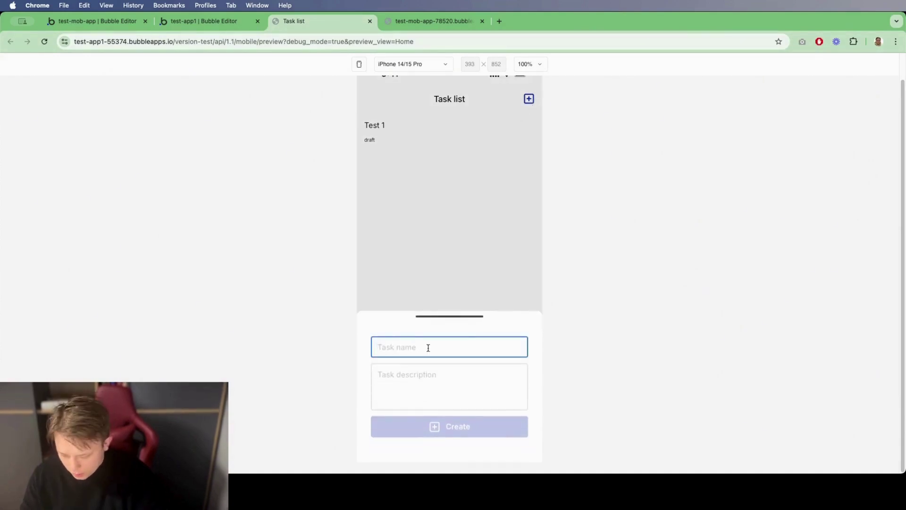
type("Test 2")
key("Tab")
type("L")
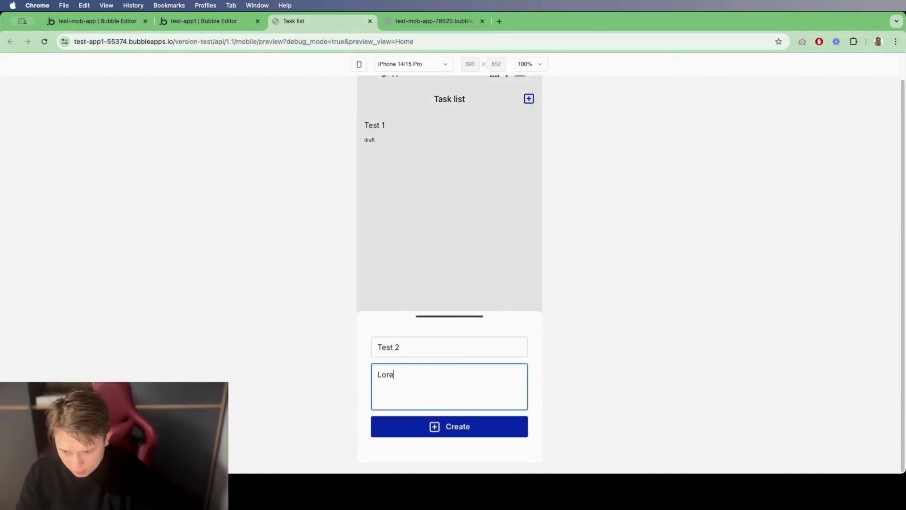
type("orem 2")
left_click(472, 427)
Step: Create the third draft task, Test 3
left_click(528, 99)
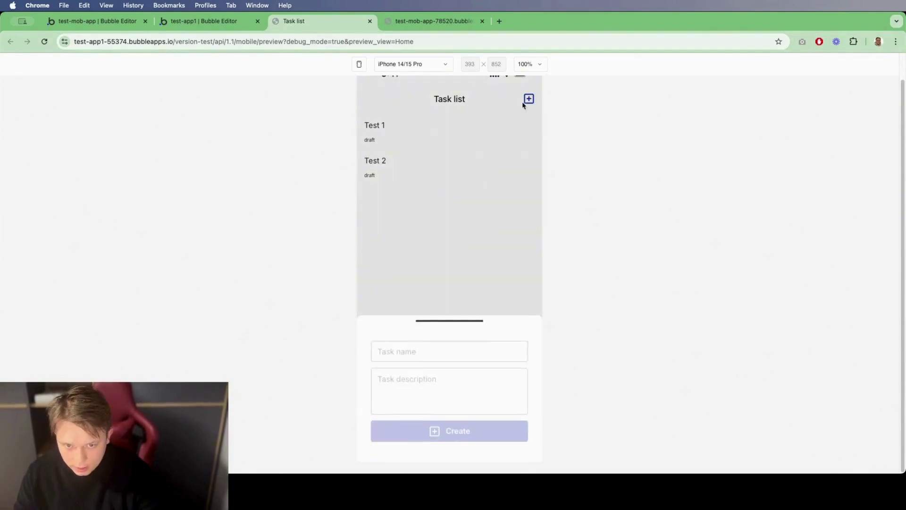
left_click(419, 348)
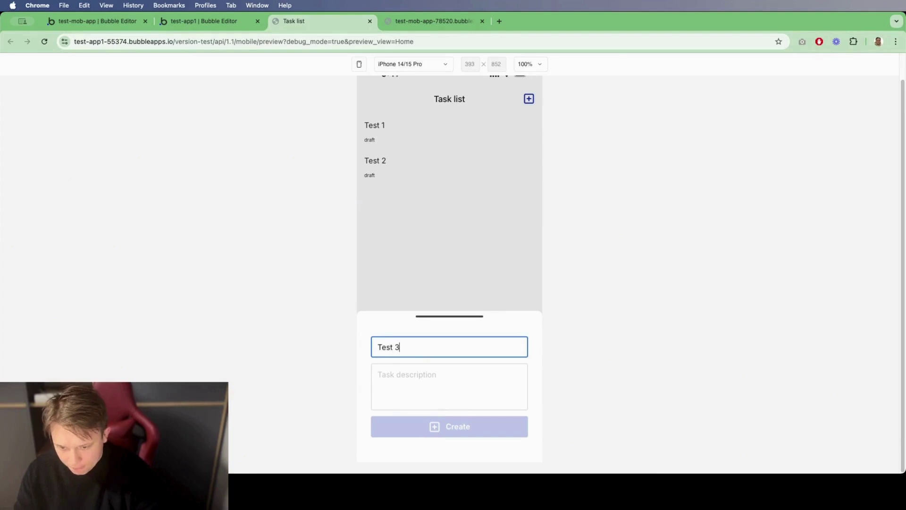
key("Tab")
type("Test")
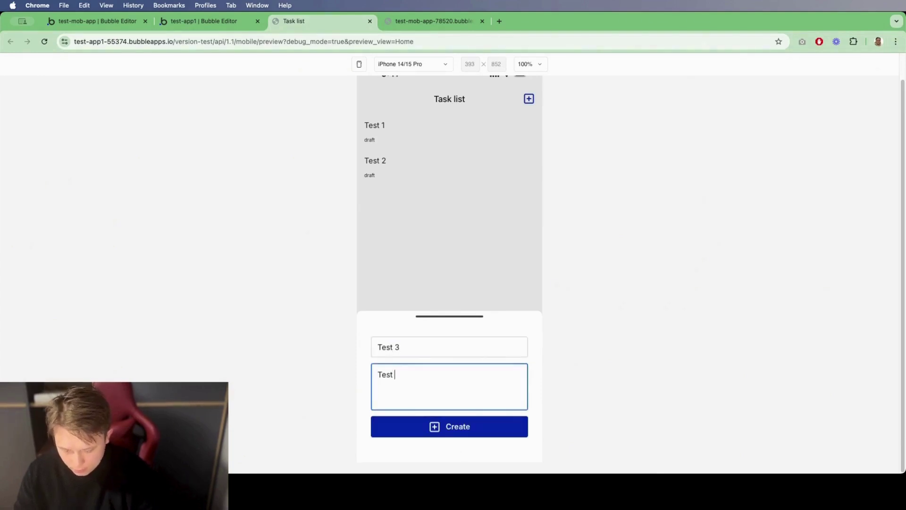
left_click(414, 424)
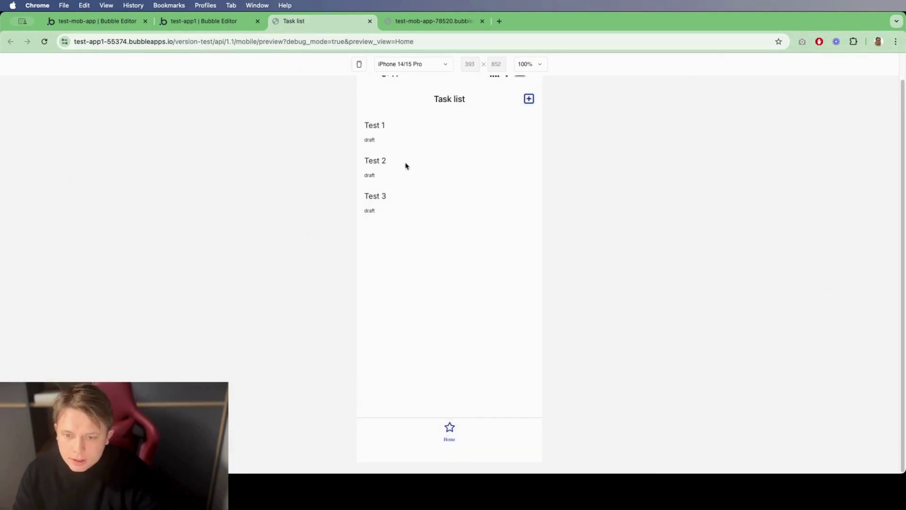
left_click(208, 21)
Step: Select ListItem A and dock the properties panel beside the element tree
left_click(10, 79)
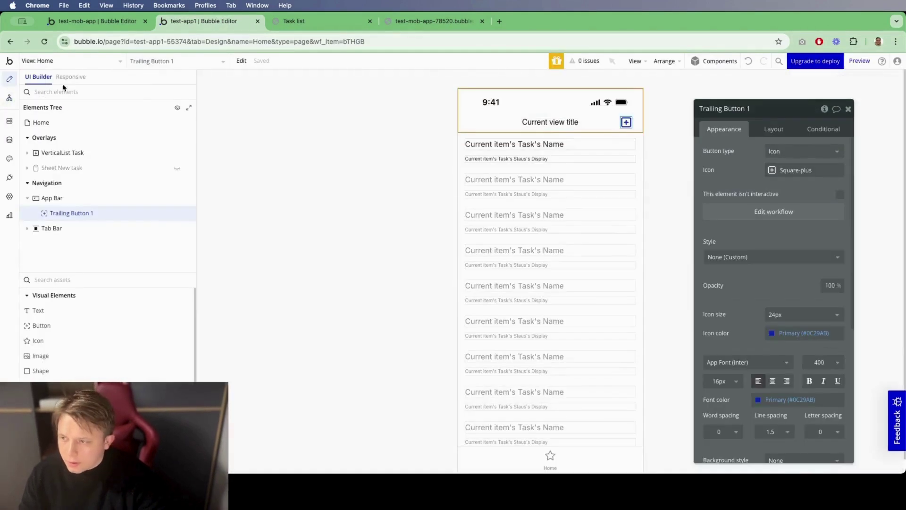
left_click(464, 166)
left_click(348, 247)
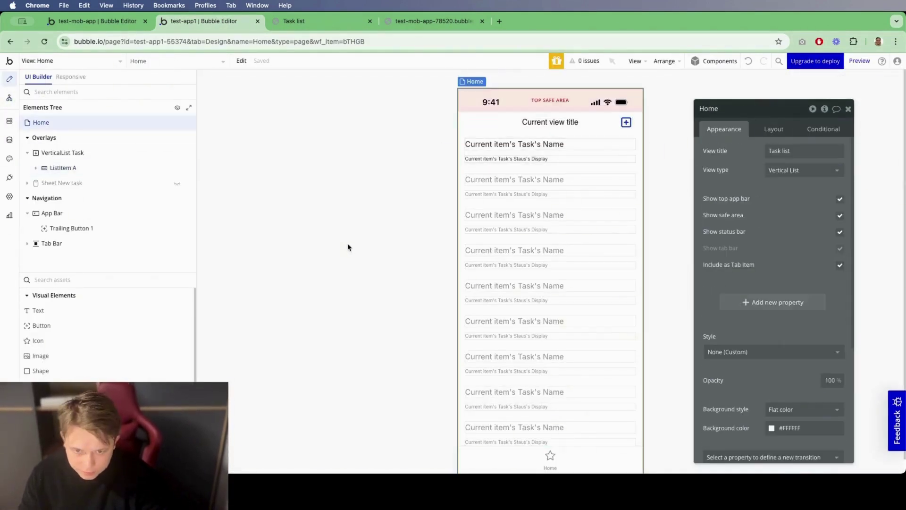
left_click_drag(782, 251, 258, 221)
left_click(248, 100)
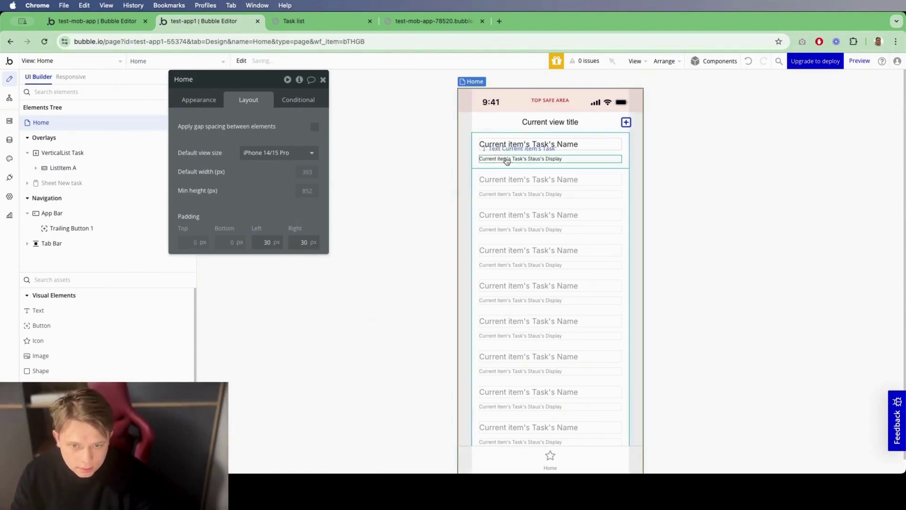
Step: Give the list item a flat colour background of near-white #FEFEFE
left_click(477, 158)
left_click(199, 100)
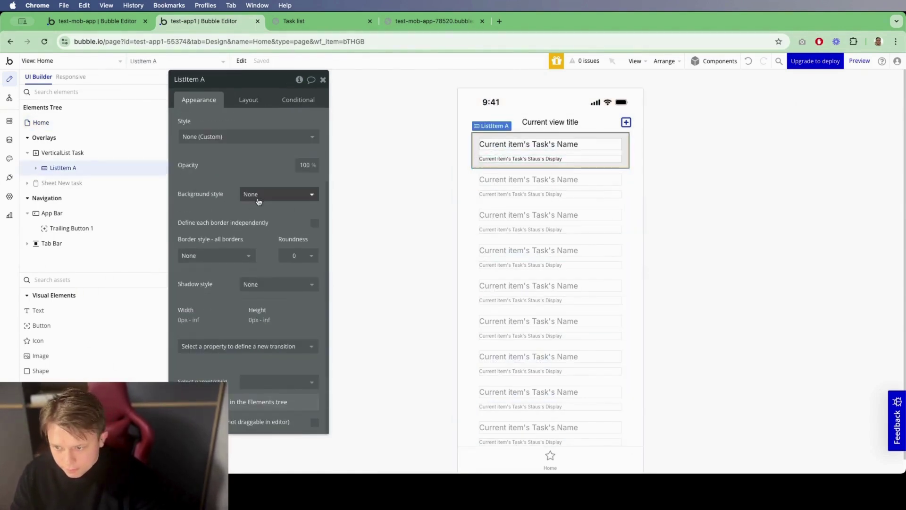
left_click(260, 193)
left_click(255, 237)
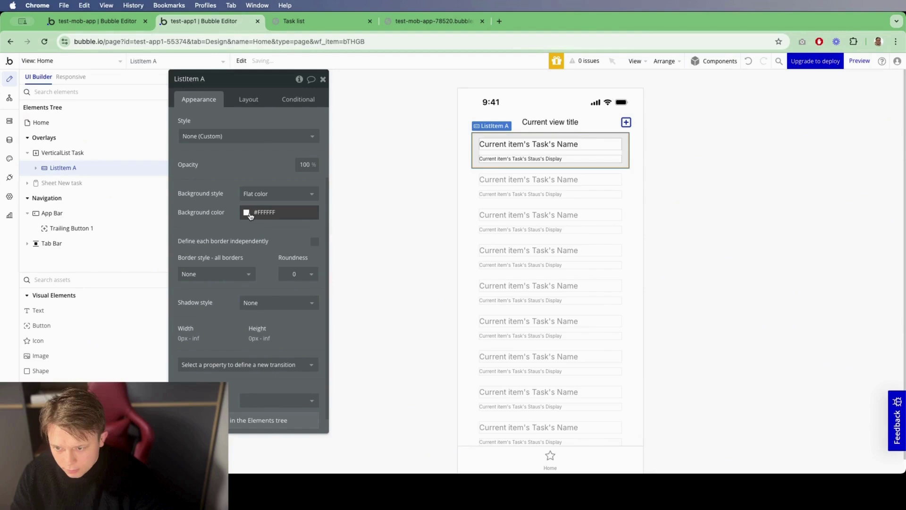
left_click(246, 212)
left_click_drag(260, 228, 241, 223)
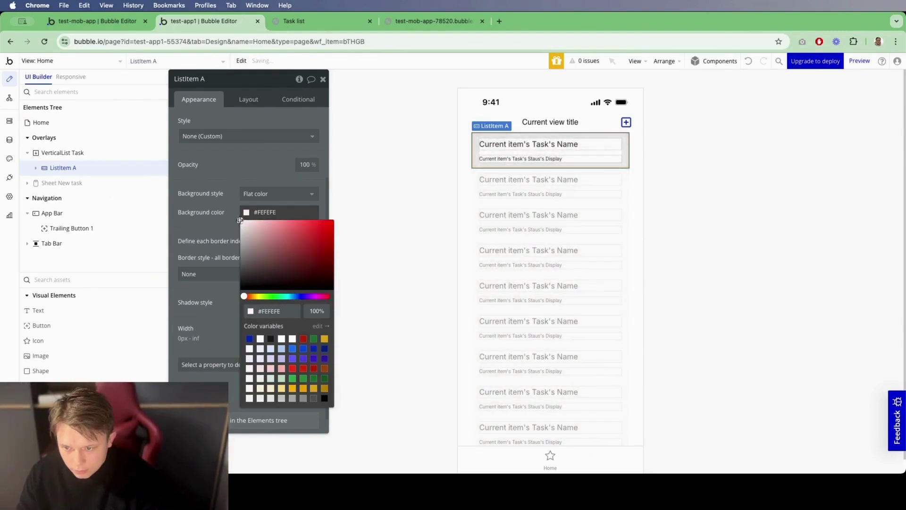
left_click(226, 217)
Step: Give the list item a solid #C4C4C4 border with roundness 12
left_click(210, 274)
left_click(198, 315)
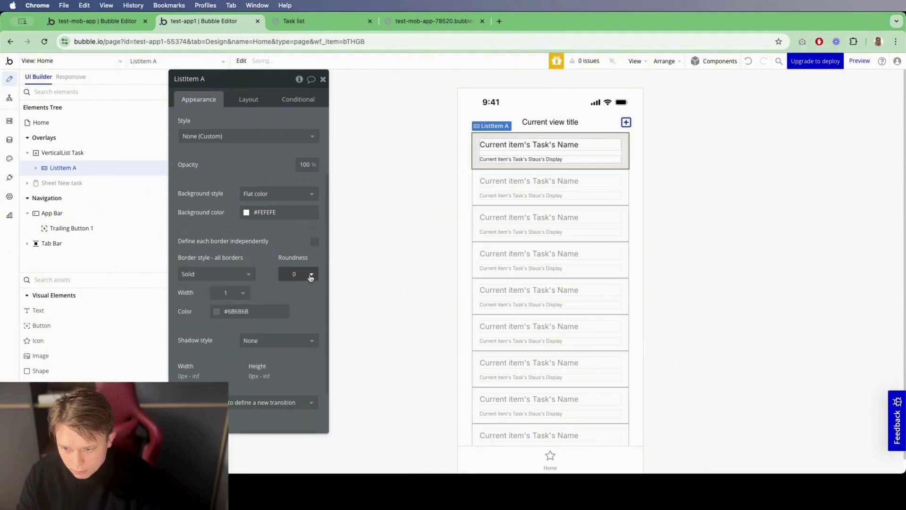
left_click(297, 274)
left_click(299, 304)
left_click(294, 275)
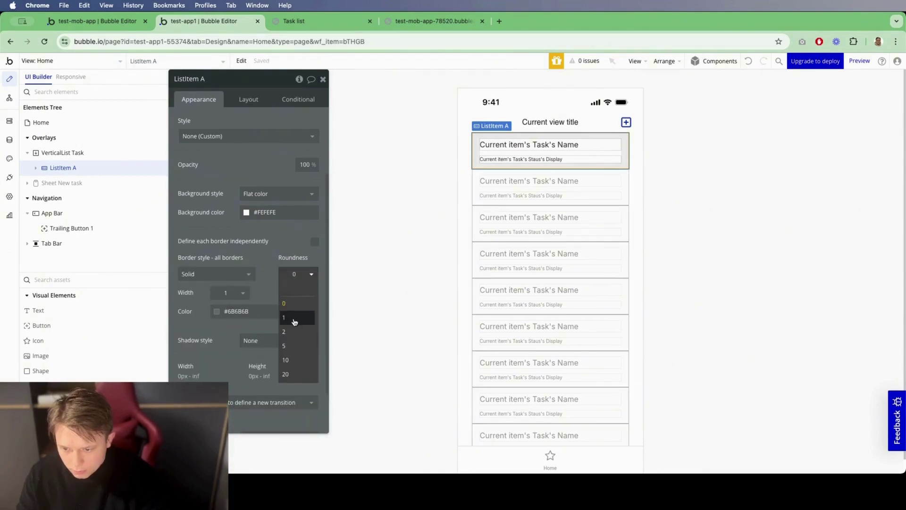
left_click(293, 318)
left_click(296, 275)
left_click(296, 275)
type("12")
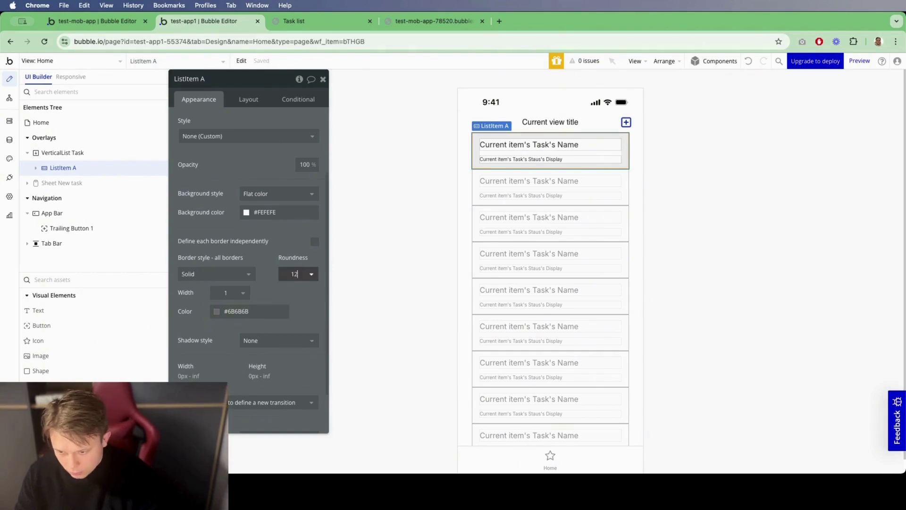
left_click(217, 311)
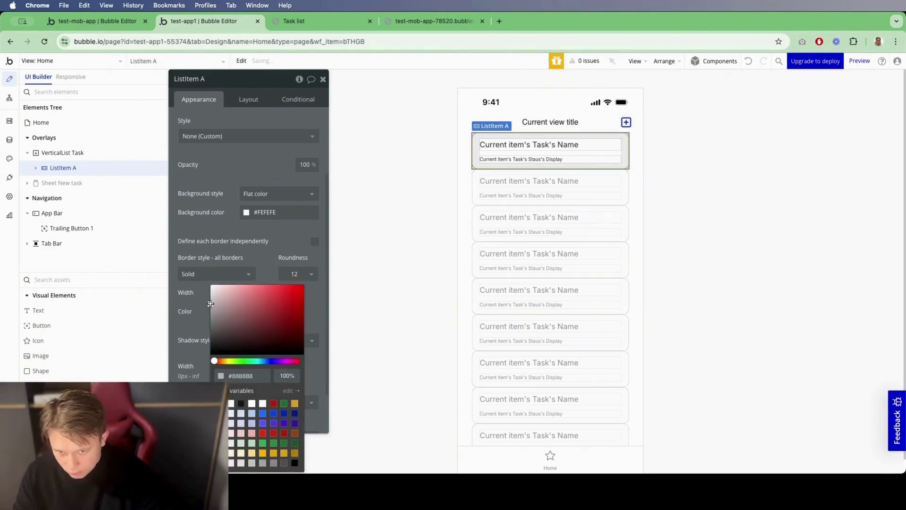
scroll(239, 313, "down", 2)
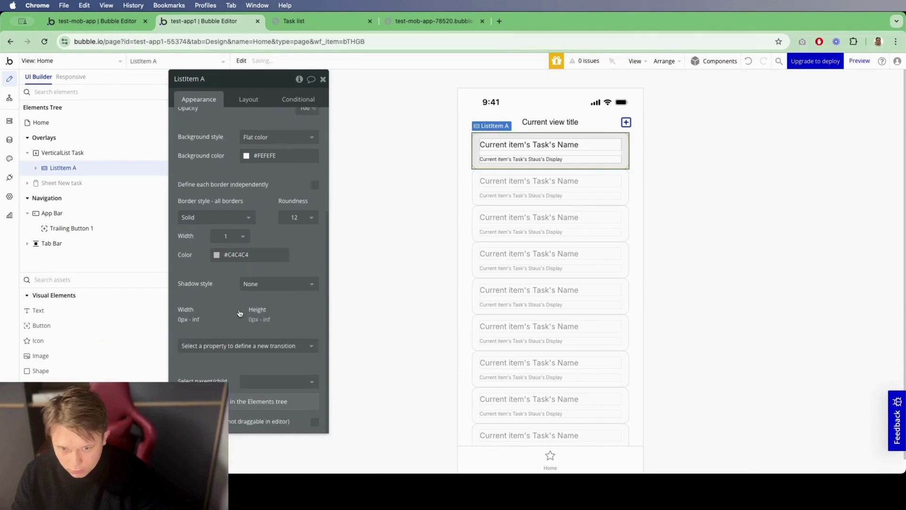
Step: Enable 12 px gap spacing between items on VerticalList Task
left_click(62, 152)
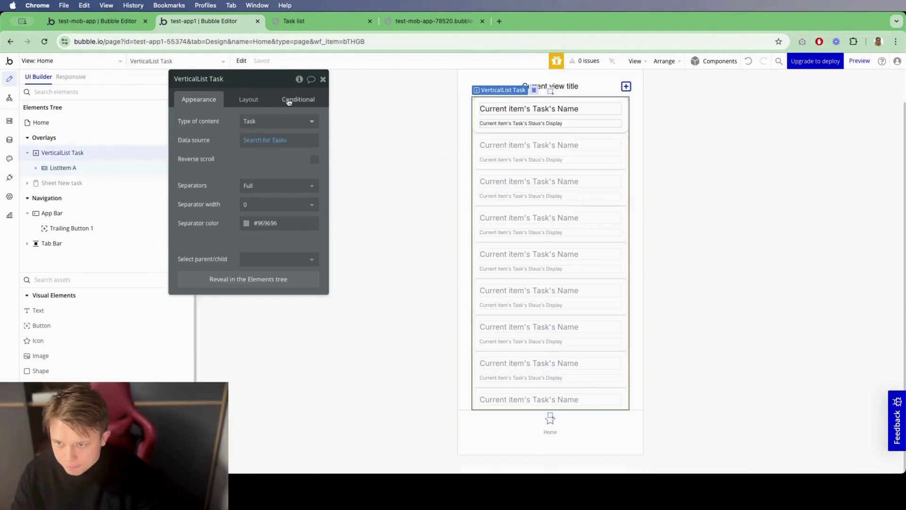
left_click(259, 103)
left_click(309, 121)
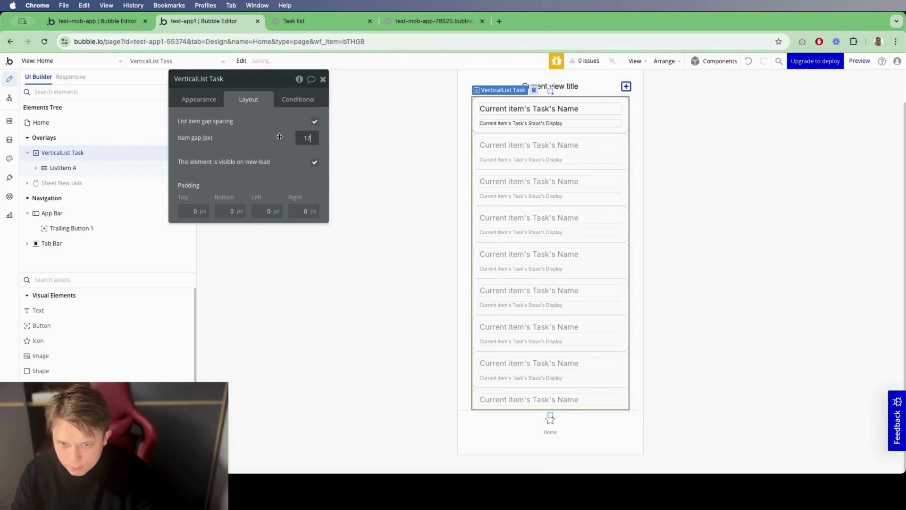
left_click(528, 108)
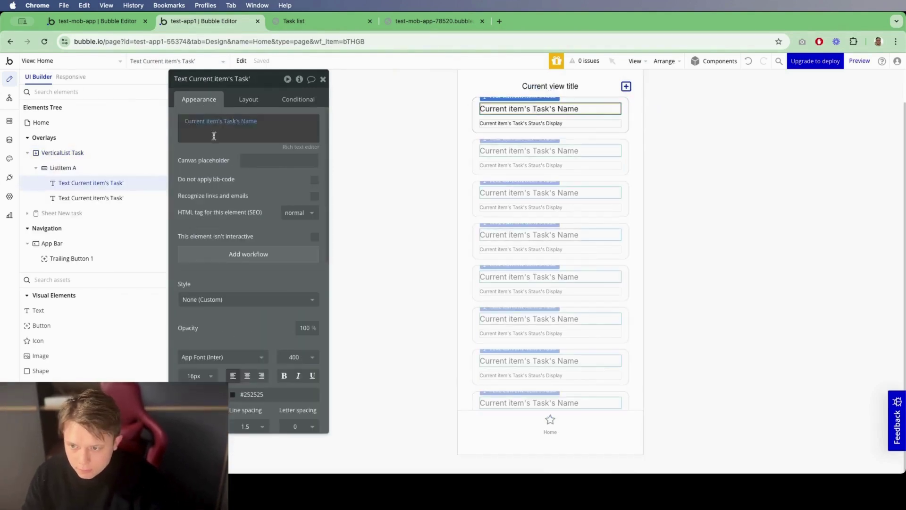
left_click(286, 21)
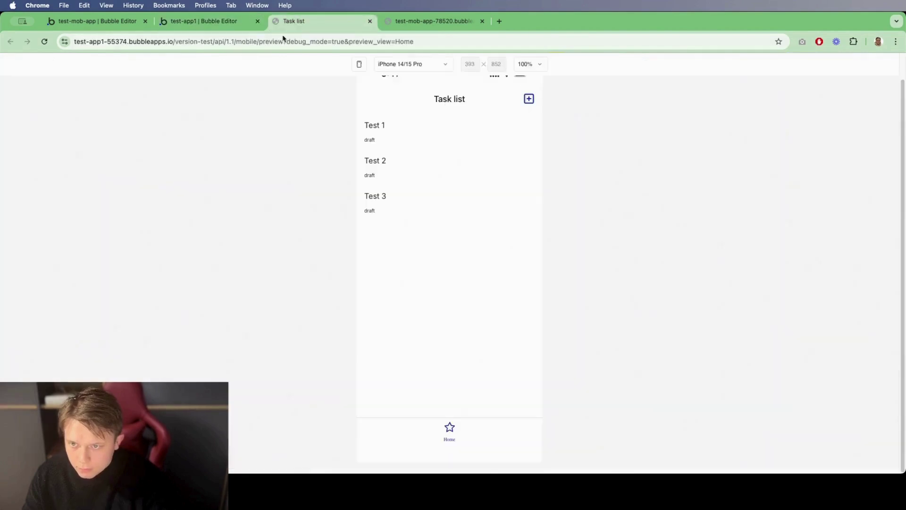
Step: Reload the preview to check Test 1–3 appear as rounded, bordered cards
left_click(45, 42)
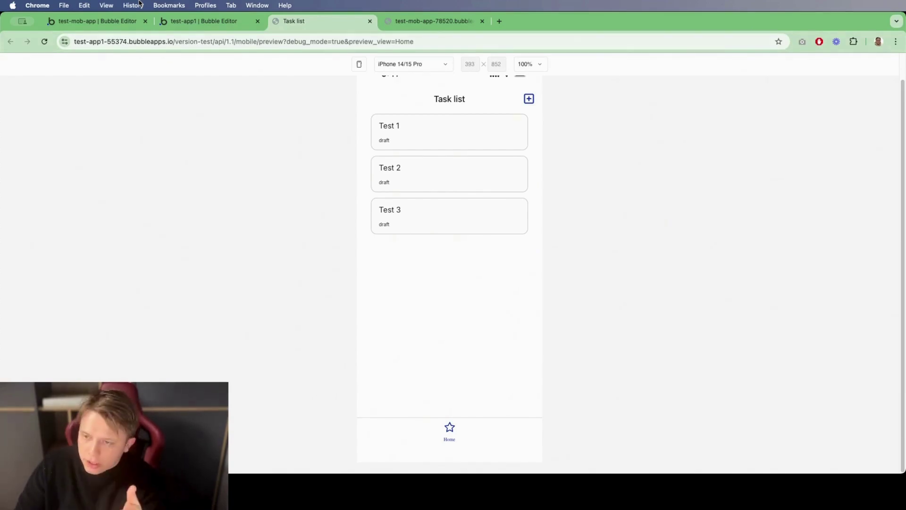
left_click(203, 21)
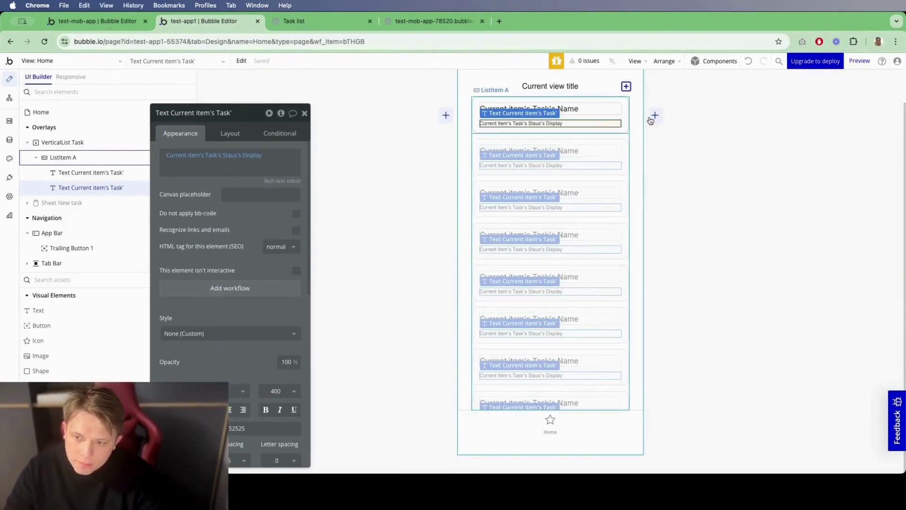
Step: Add a trailing swipe action shown as a text label on a blue background
left_click(651, 119)
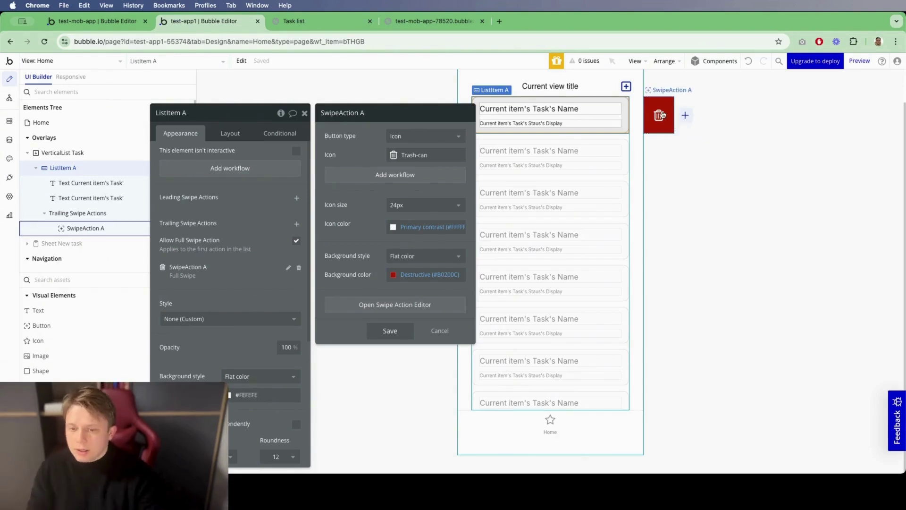
left_click(419, 138)
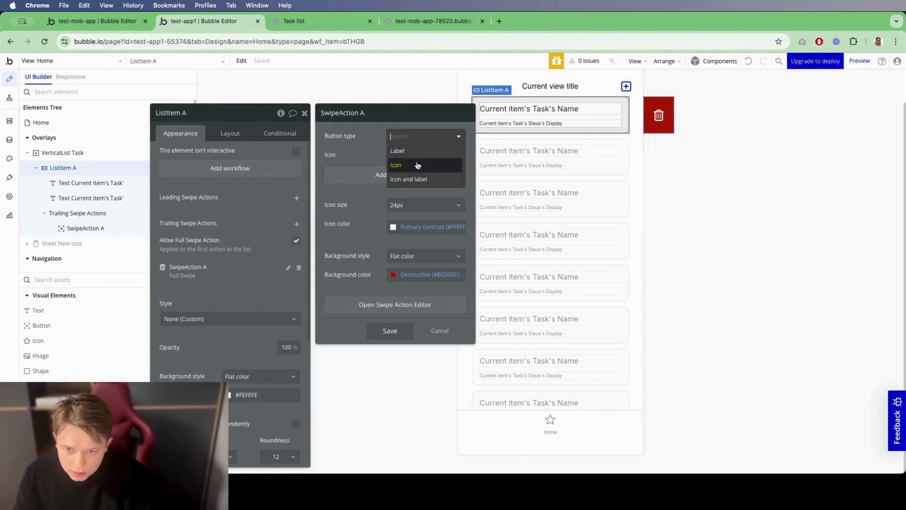
left_click(423, 150)
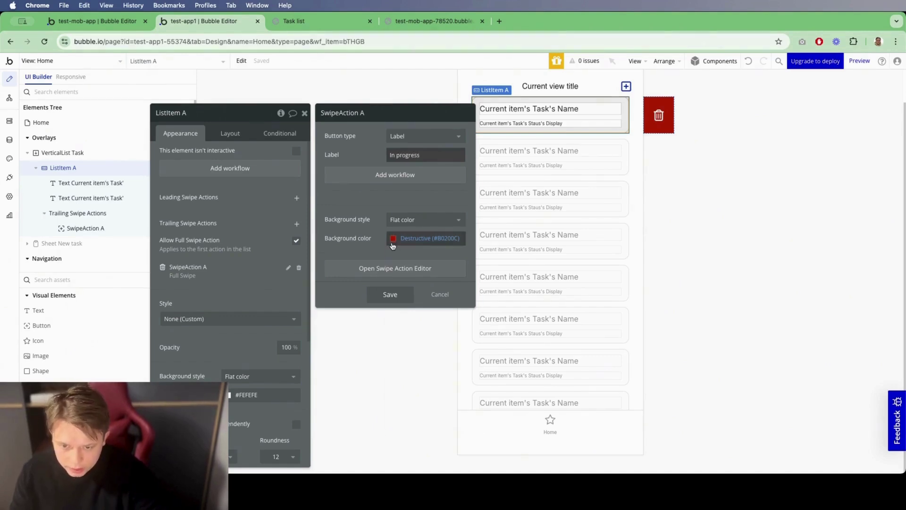
left_click(427, 237)
left_click(439, 376)
left_click(371, 253)
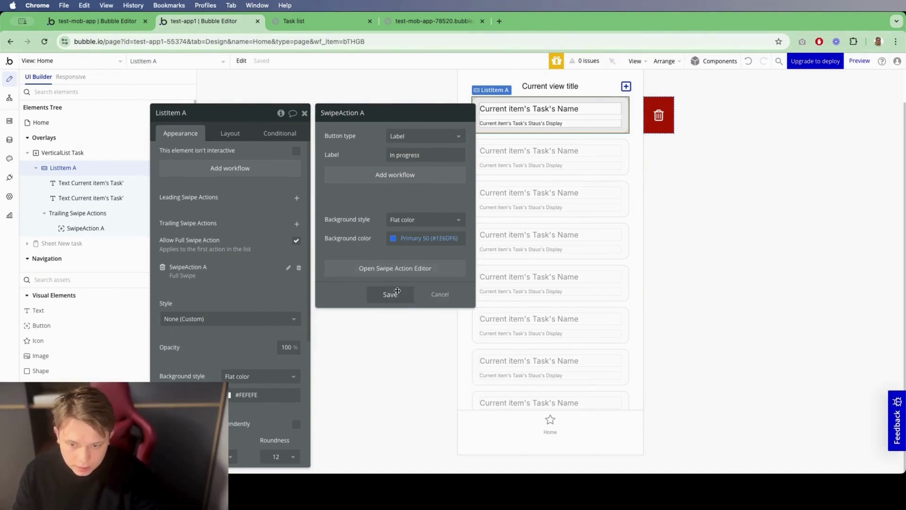
left_click(391, 294)
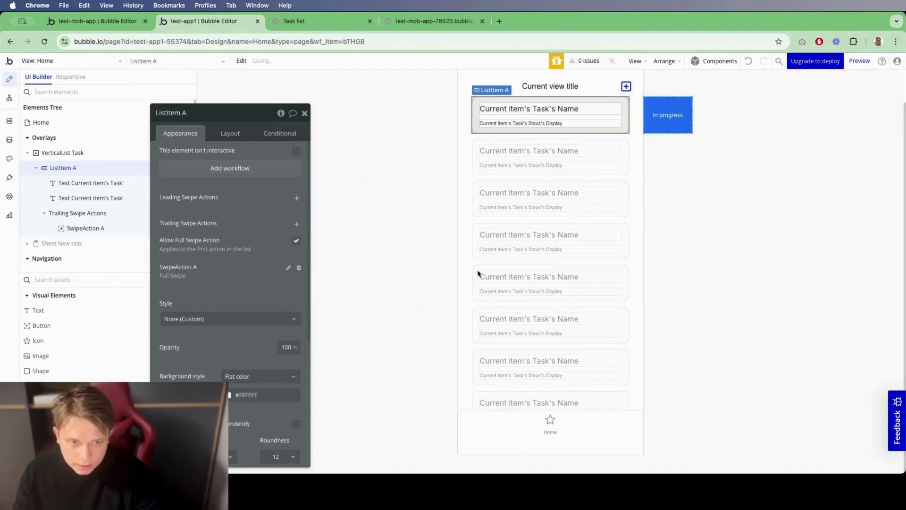
Step: Add a second trailing swipe action labelled Done on Success 50 green, plus a leading action
left_click(296, 224)
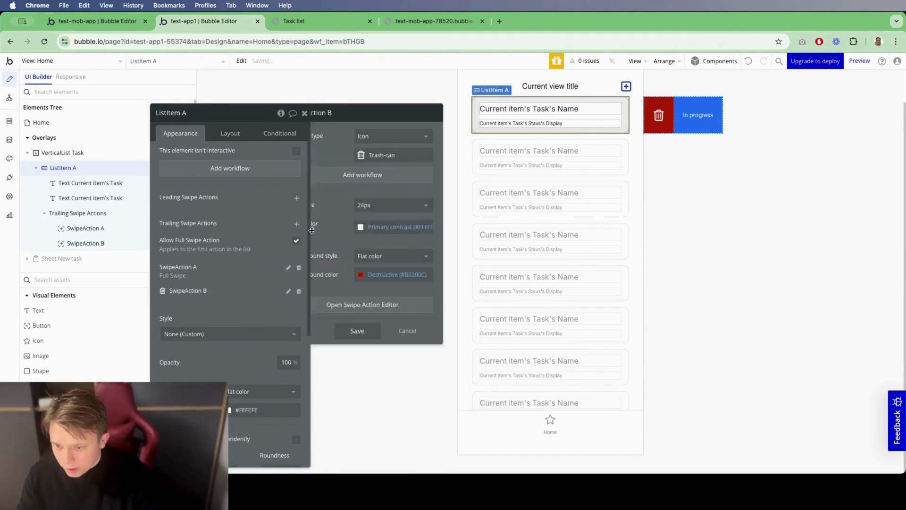
left_click(416, 147)
double_click(413, 154)
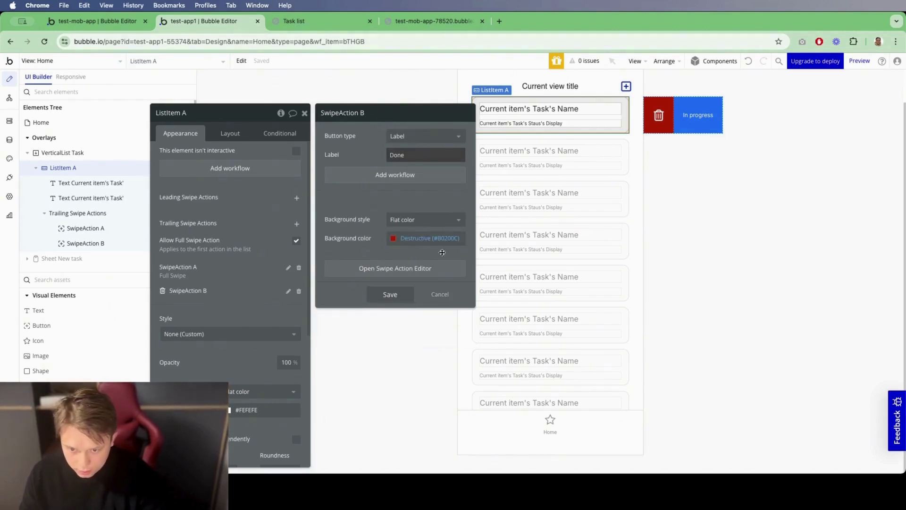
left_click(427, 238)
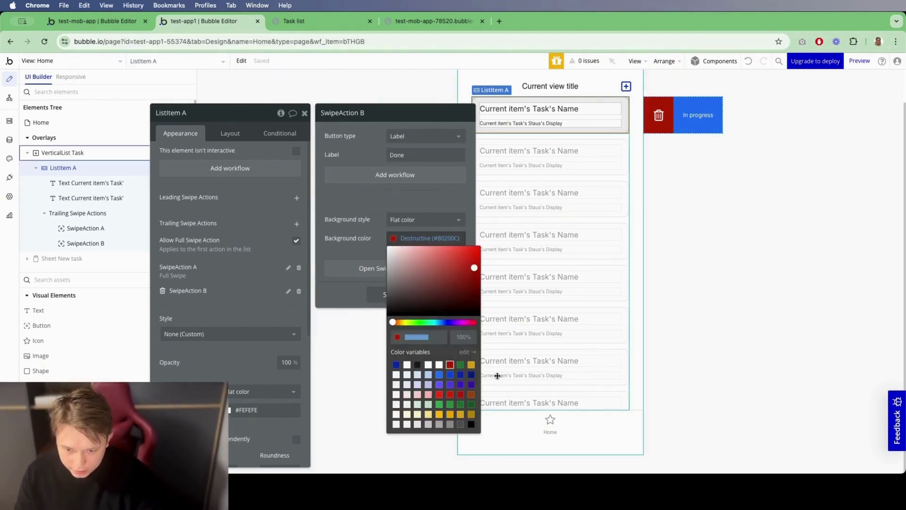
left_click(442, 404)
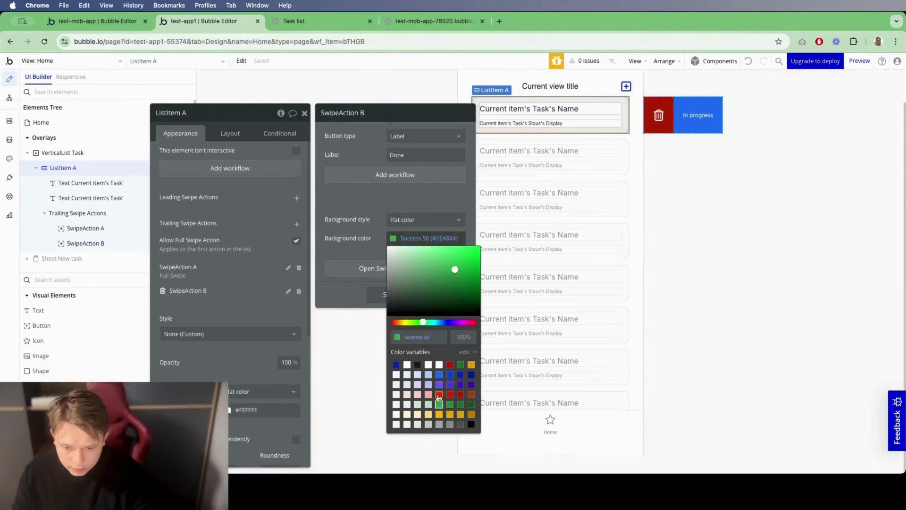
left_click(357, 255)
left_click(390, 294)
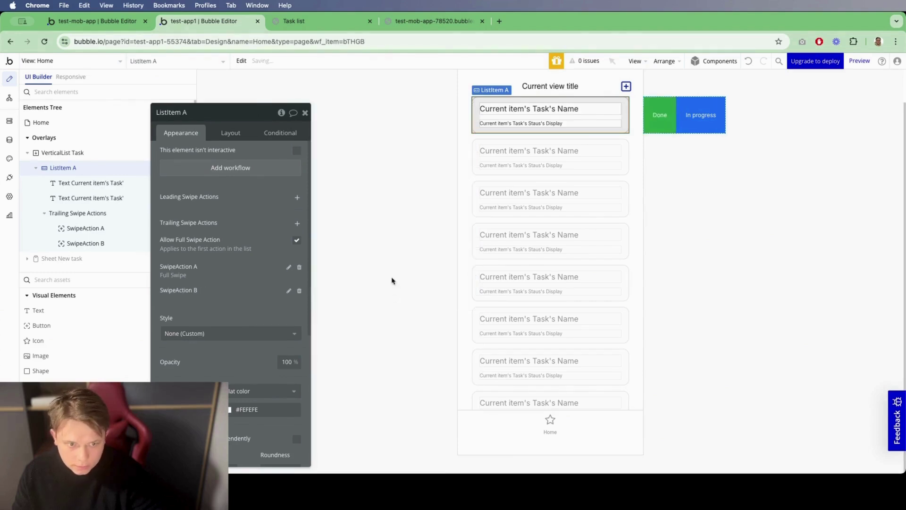
left_click(445, 117)
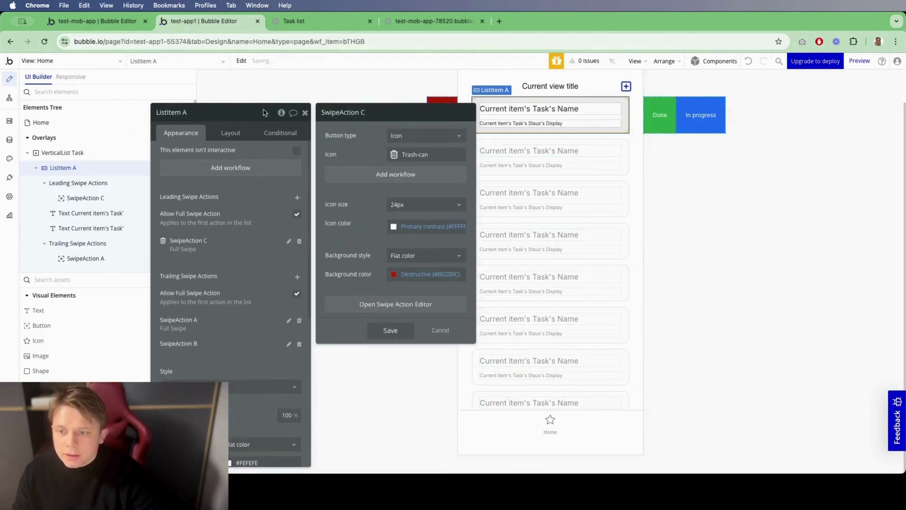
Step: Make SwipeAction C a 'Failed' text label on a Destructive 50 red background
left_click_drag(264, 113, 726, 103)
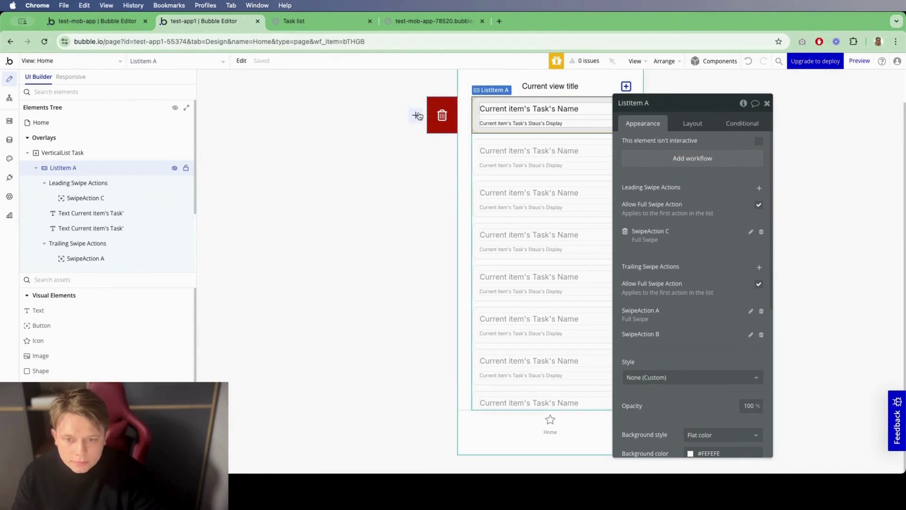
left_click(433, 120)
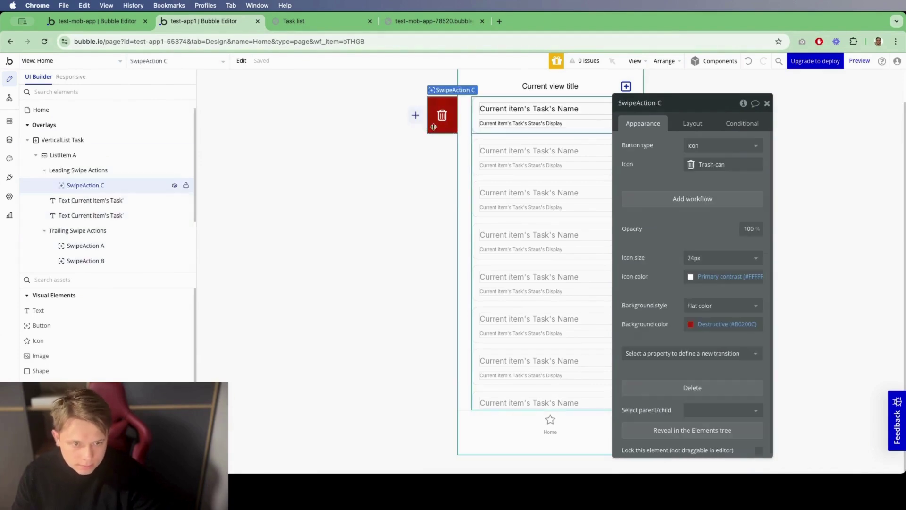
left_click(722, 145)
left_click(715, 175)
left_click(712, 163)
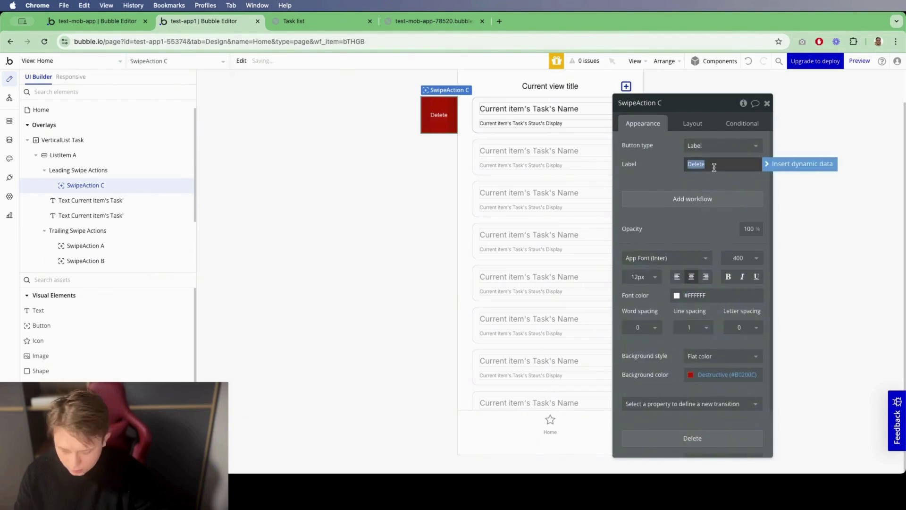
type("Failed")
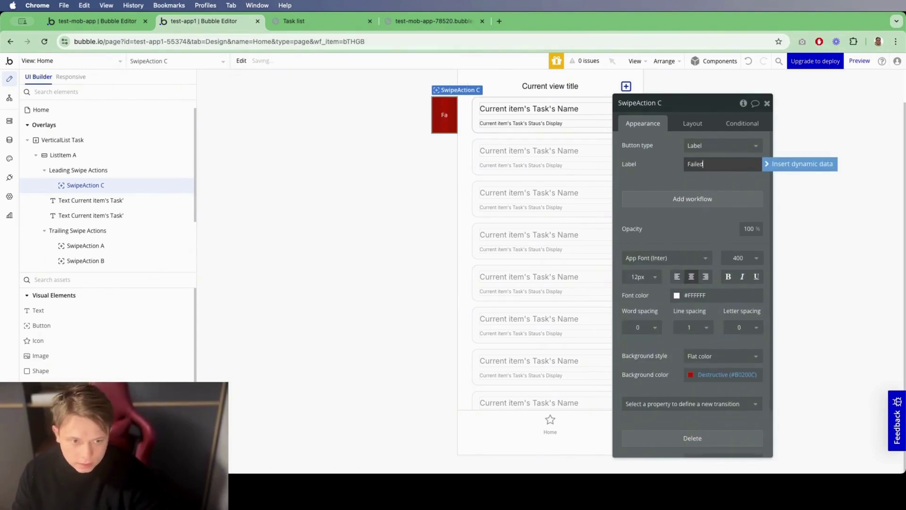
left_click(661, 173)
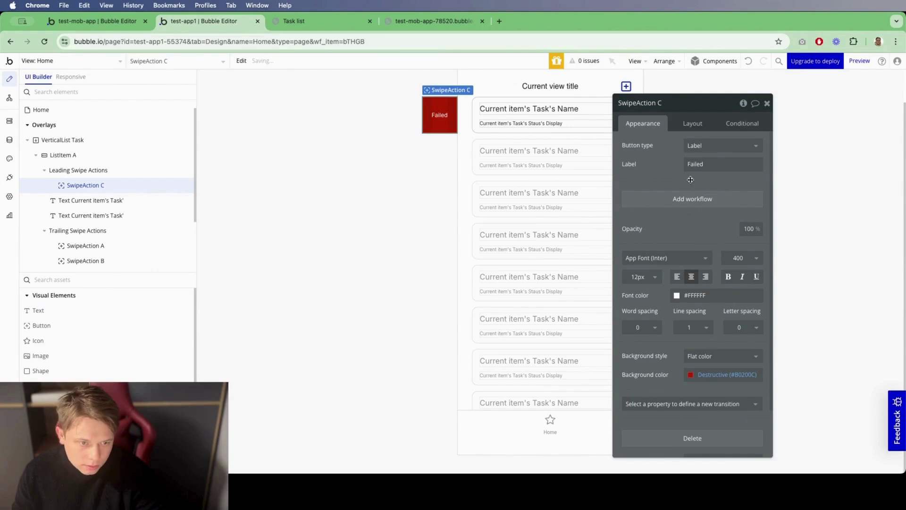
left_click_drag(690, 180, 338, 205)
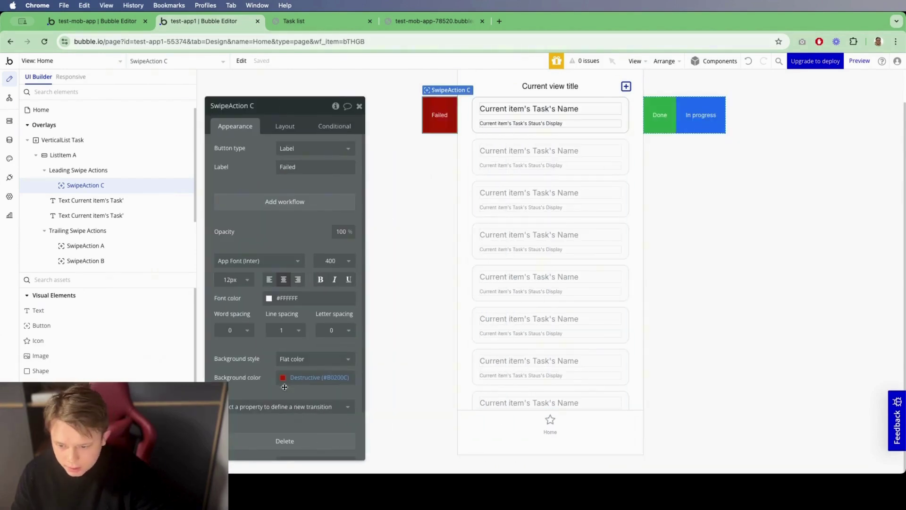
left_click(285, 383)
left_click(328, 432)
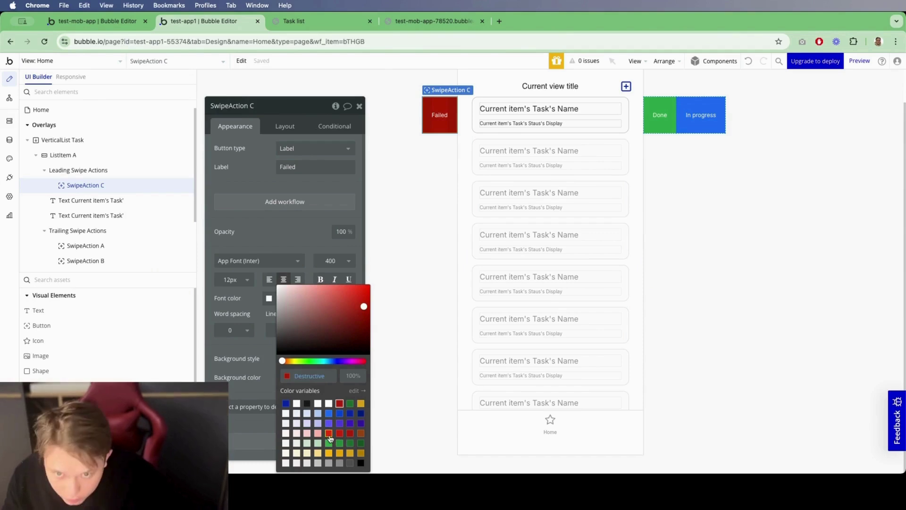
left_click(279, 287)
left_click(359, 105)
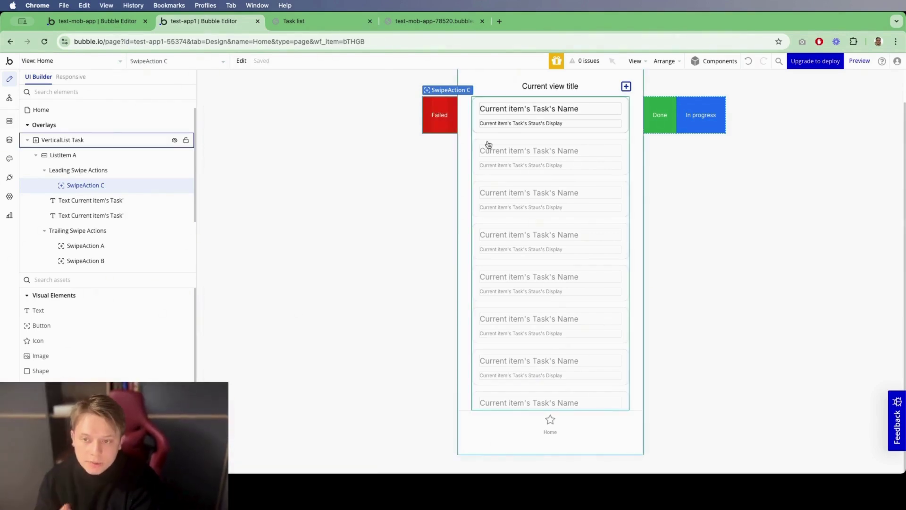
key("ctrl+Tab")
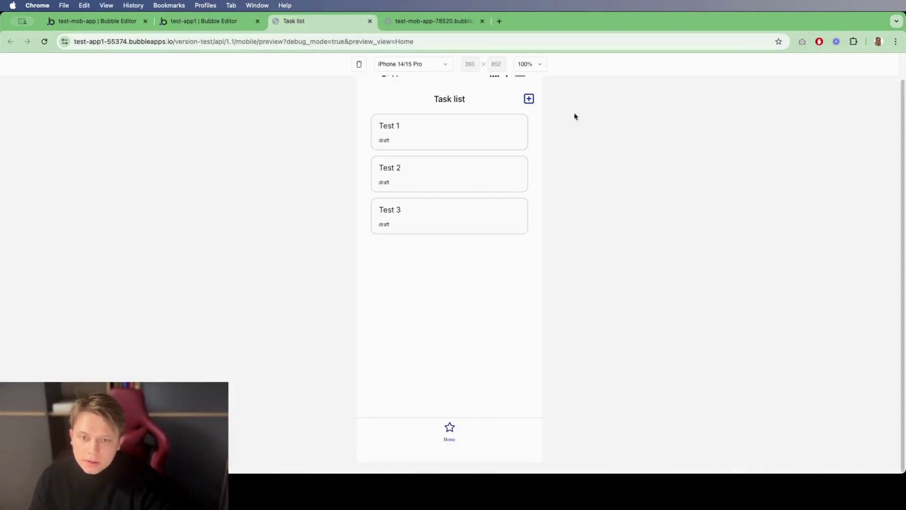
left_click(47, 45)
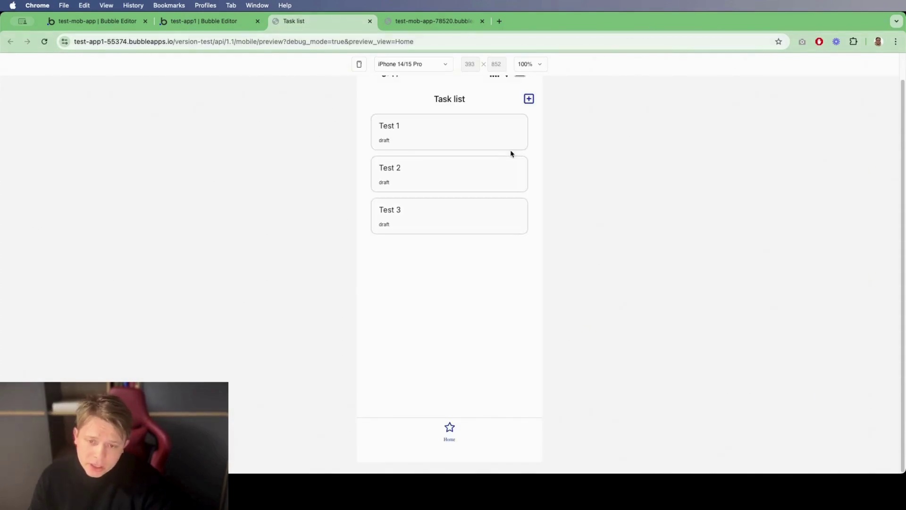
left_click_drag(517, 140, 565, 142)
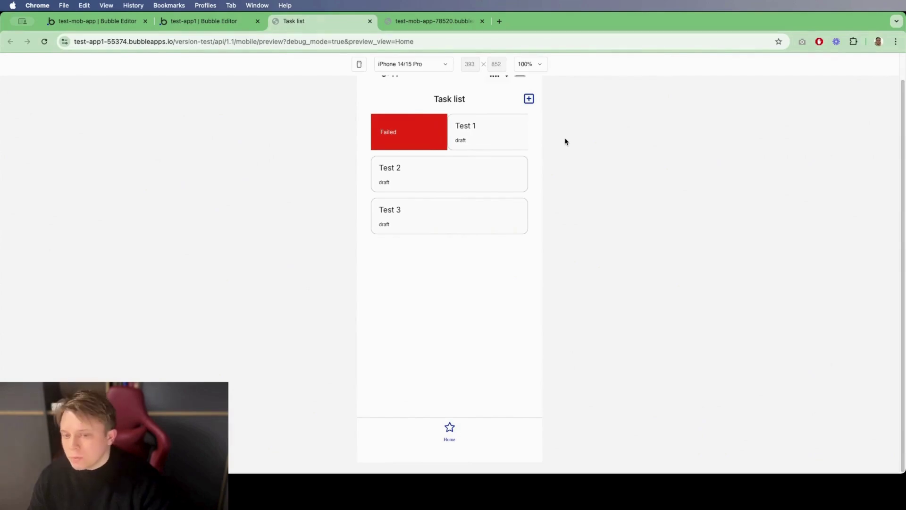
left_click_drag(566, 141, 471, 142)
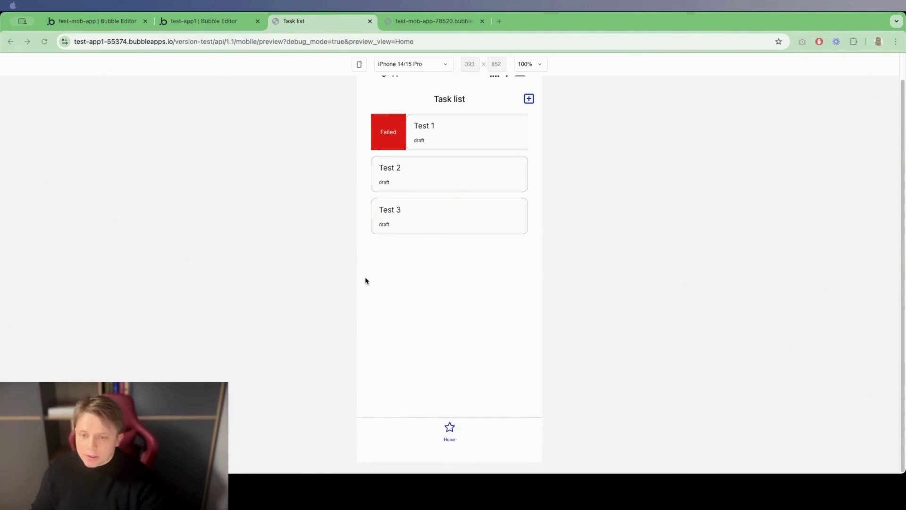
left_click(208, 21)
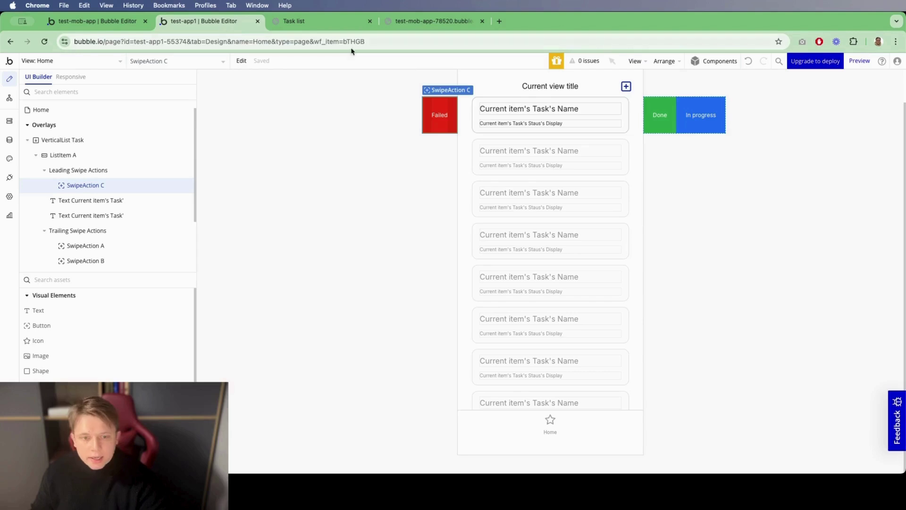
Step: Give the Done swipe action a workflow setting the current item's Task Staus to done
double_click(651, 122)
left_click(679, 122)
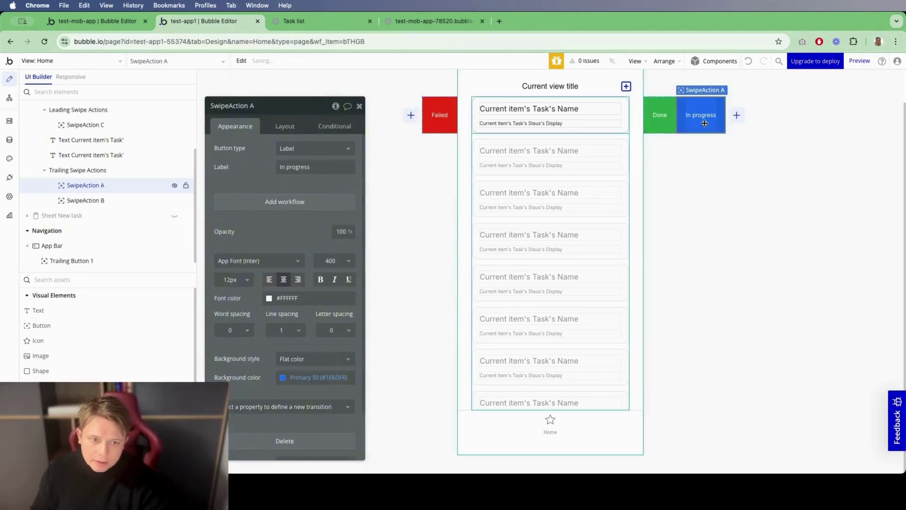
left_click(659, 129)
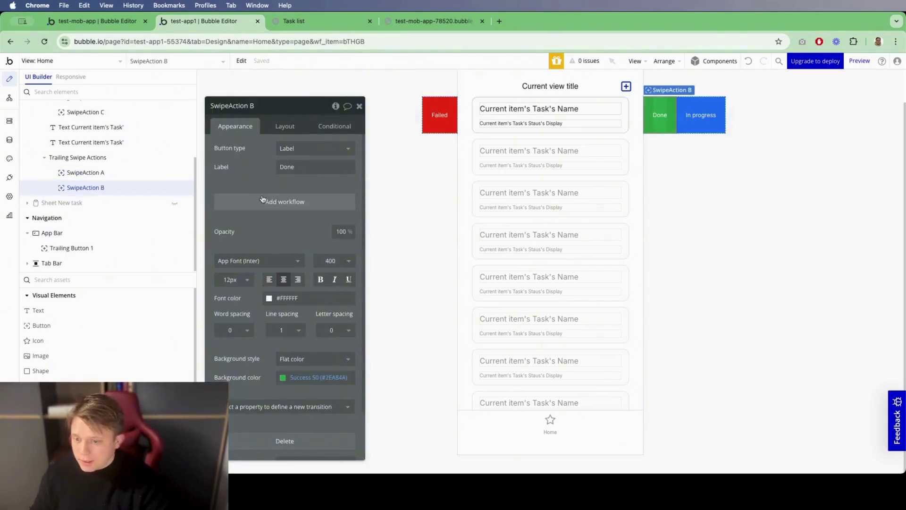
left_click(264, 200)
left_click(524, 139)
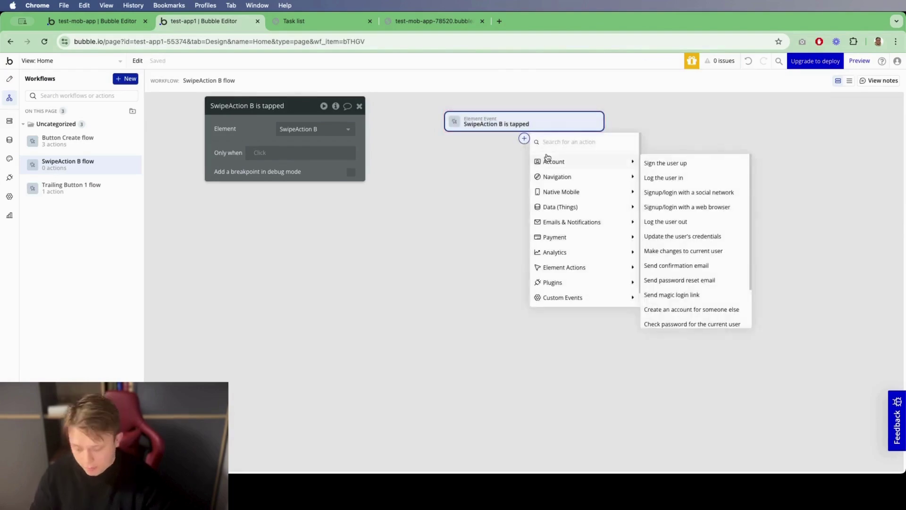
type("make")
left_click(613, 176)
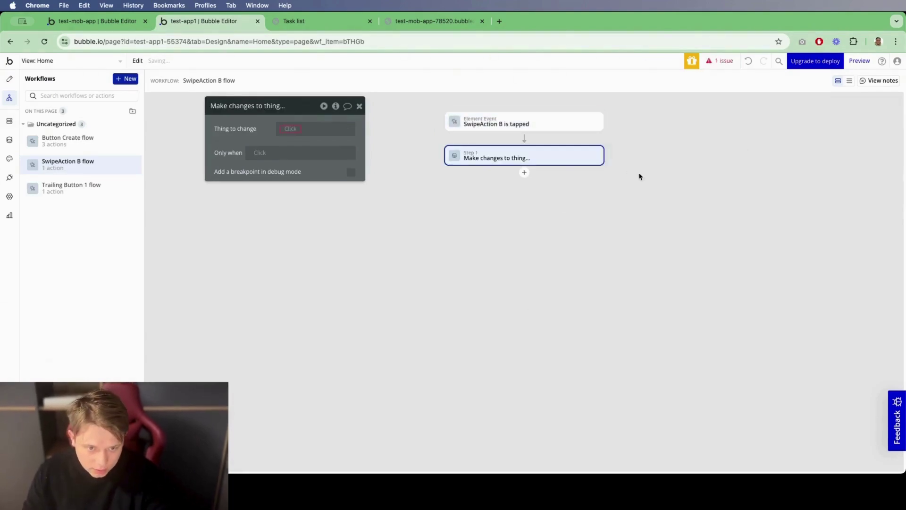
left_click(307, 130)
left_click(314, 154)
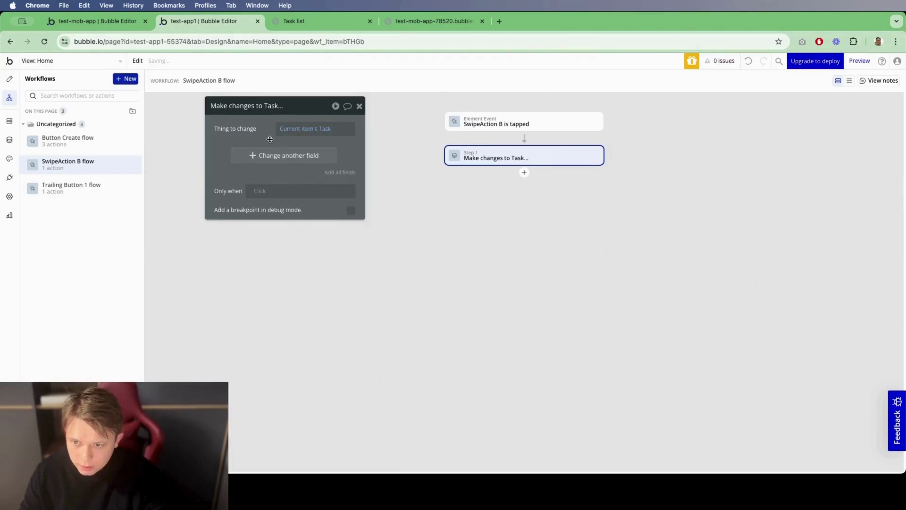
left_click(268, 155)
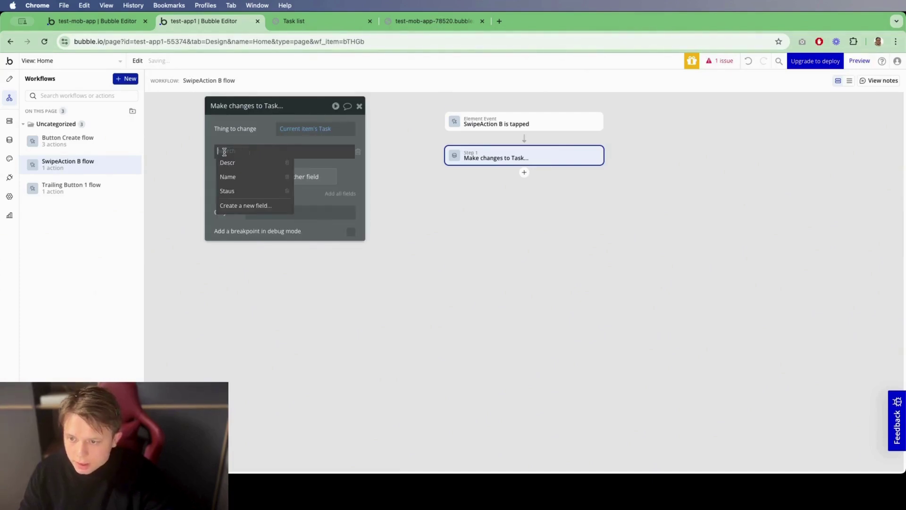
left_click(234, 176)
left_click(255, 150)
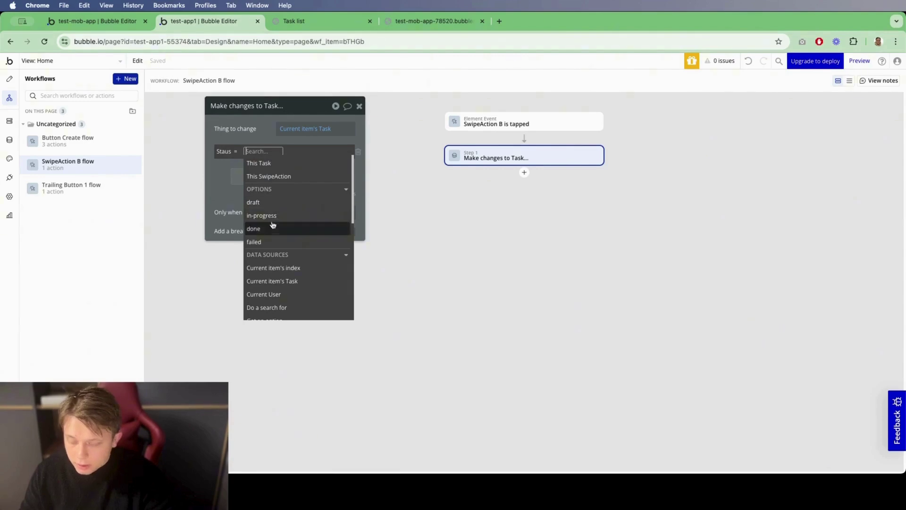
left_click(254, 228)
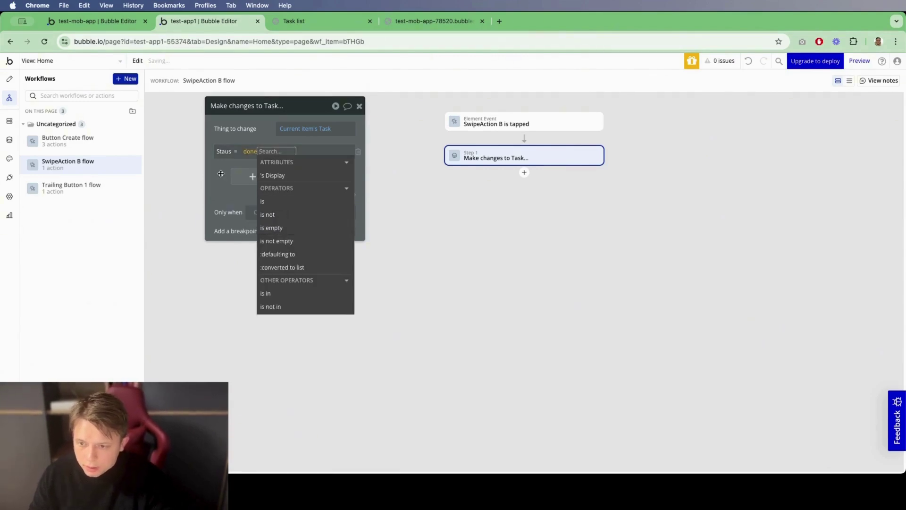
left_click(9, 79)
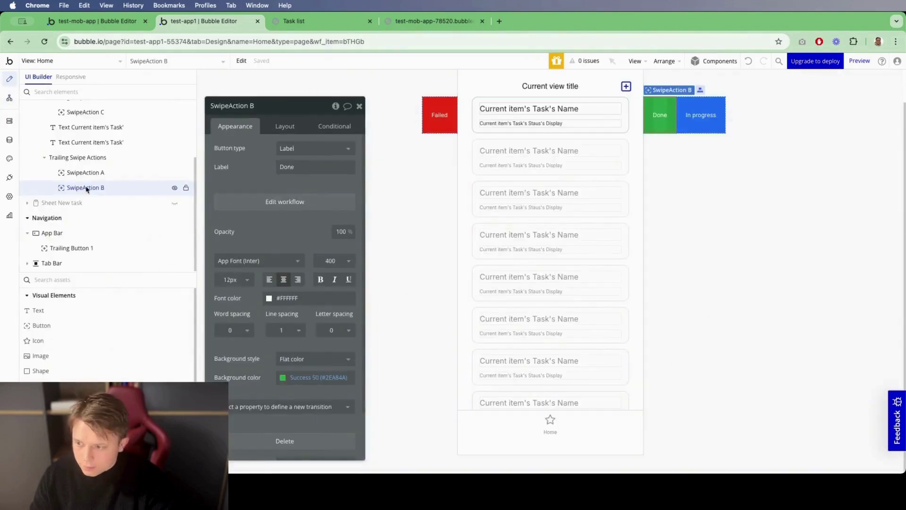
Step: Move Done before In progress, and make In progress set the Task's Staus to in-progress
left_click_drag(83, 188, 95, 171)
left_click(668, 115)
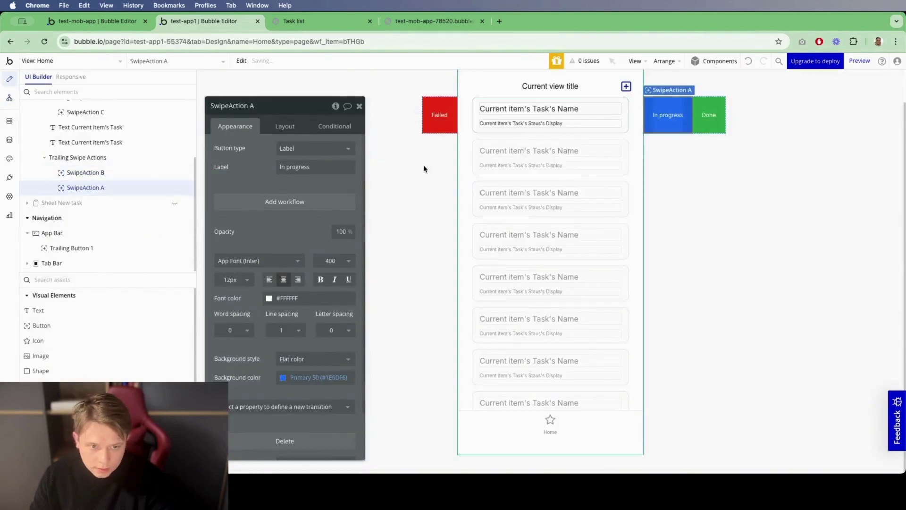
left_click(311, 202)
left_click(524, 138)
type("thing")
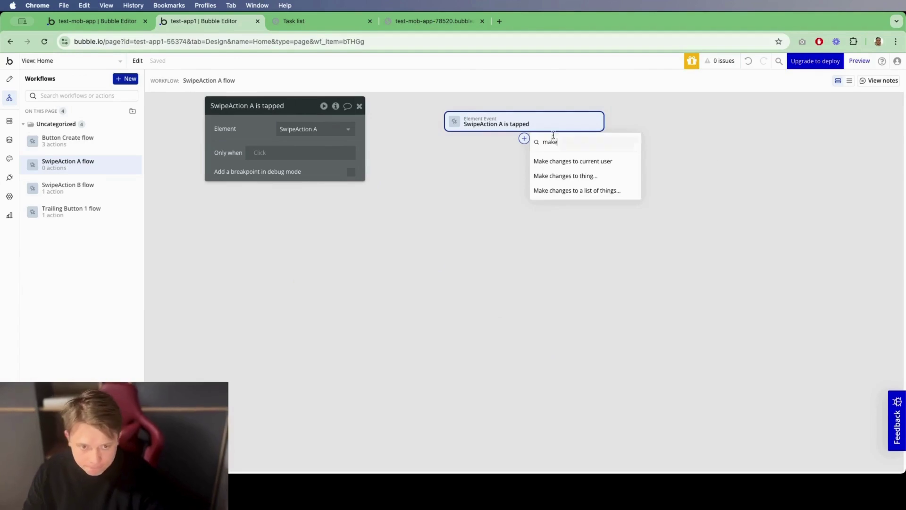
left_click(581, 175)
left_click(290, 128)
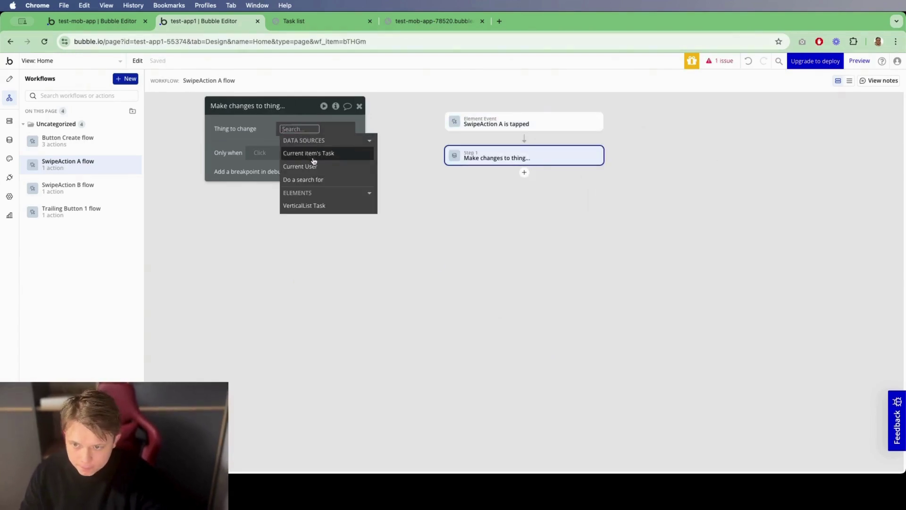
left_click(307, 152)
left_click(226, 156)
left_click(227, 191)
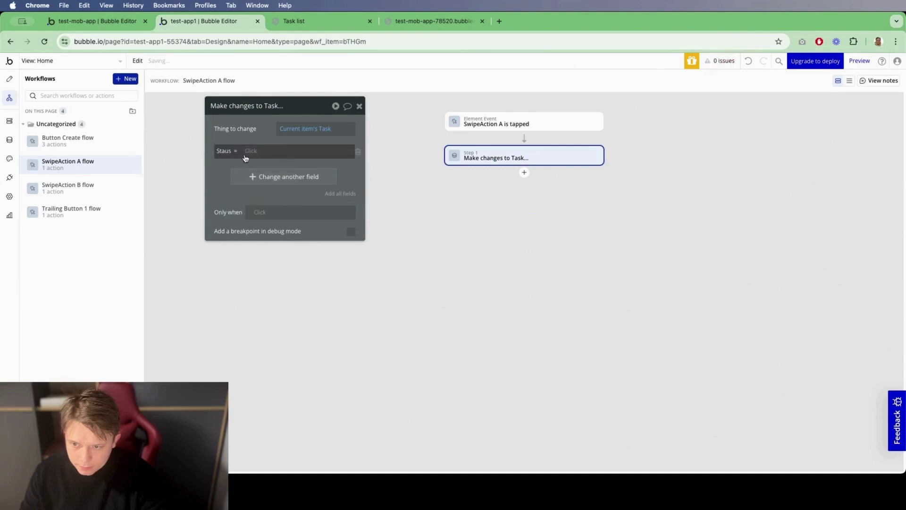
left_click(245, 156)
left_click(275, 218)
left_click(9, 79)
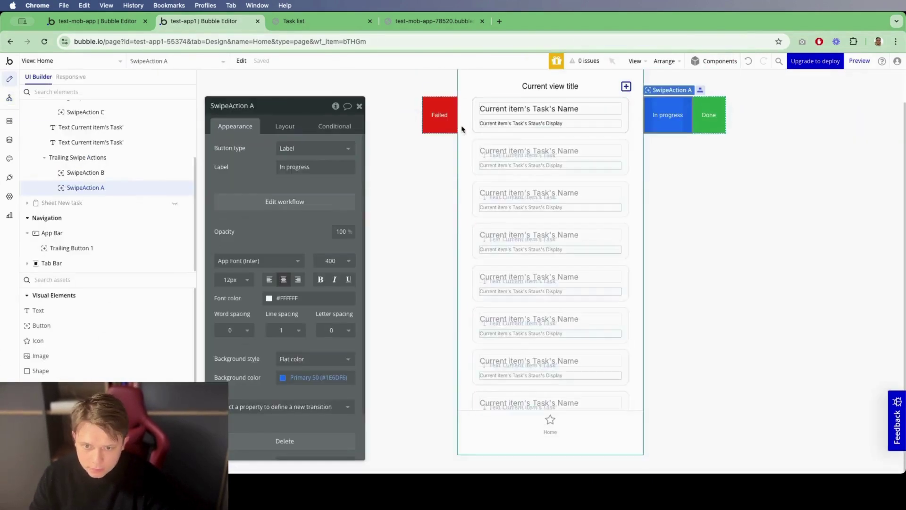
Step: Add a Failed swipe action workflow changing the current item's Task Staus to failed
left_click(435, 115)
left_click(282, 198)
left_click(524, 139)
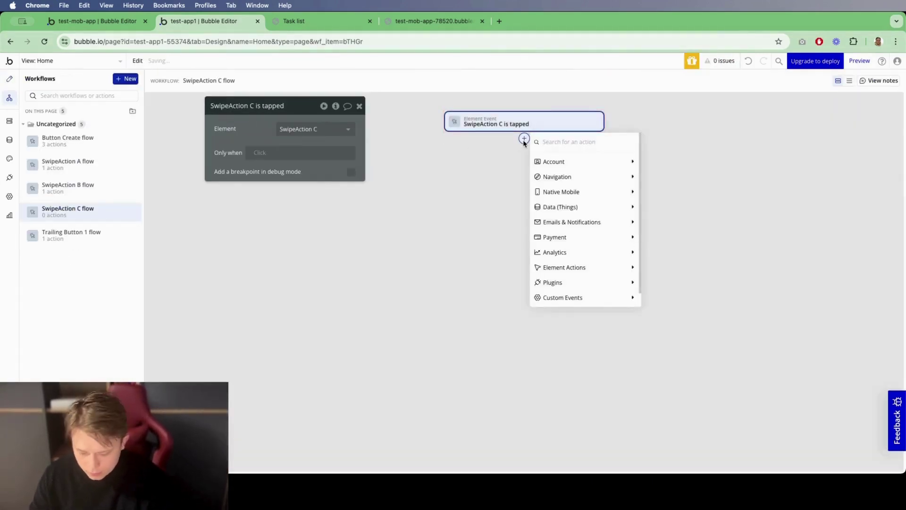
type("make")
left_click(565, 175)
left_click(293, 129)
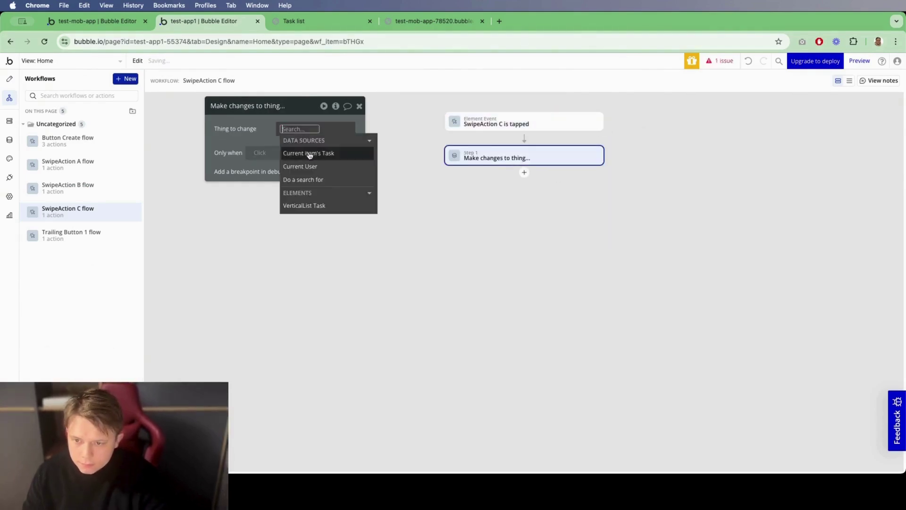
left_click(302, 151)
left_click(283, 156)
left_click(216, 161)
left_click(219, 156)
left_click(232, 176)
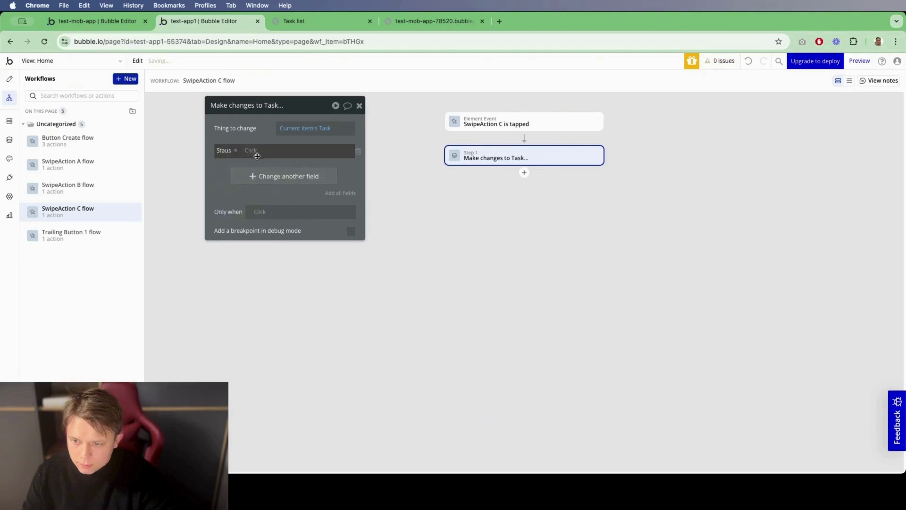
left_click(256, 151)
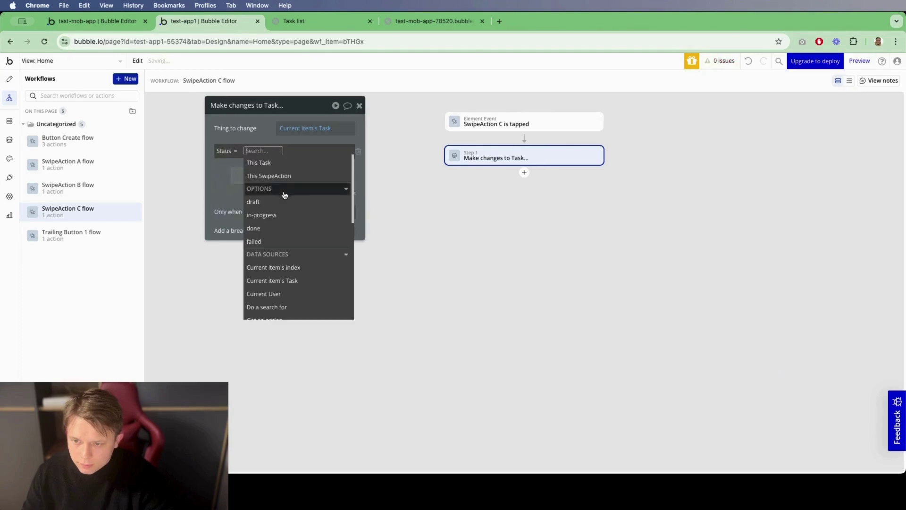
left_click(287, 242)
left_click(9, 79)
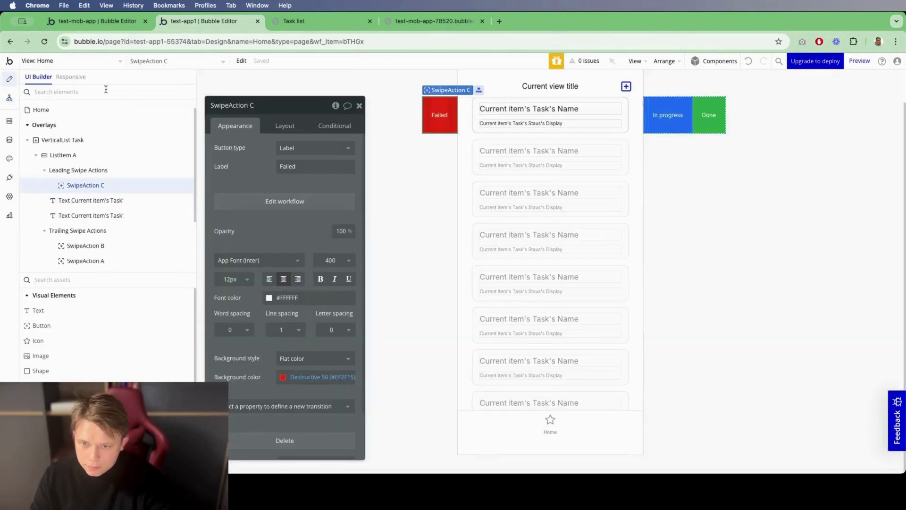
key("ctrl+Tab")
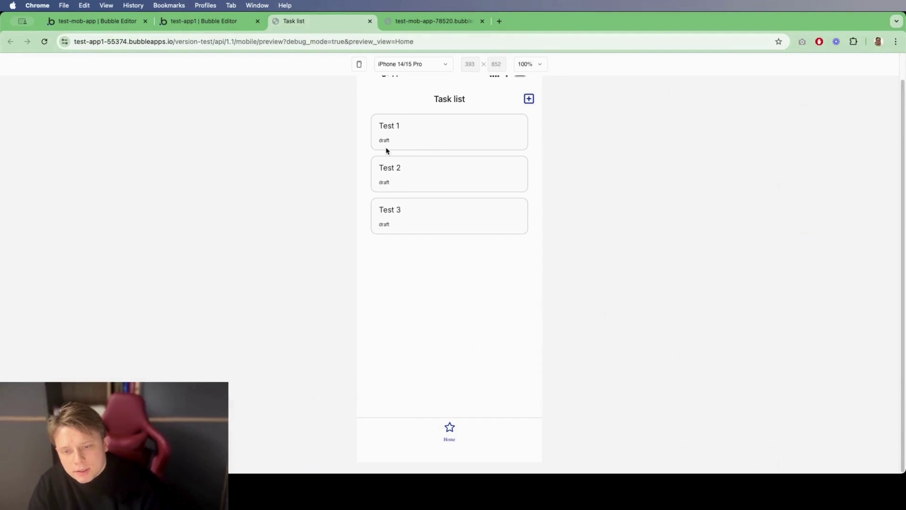
Step: Swipe Test 1 left to mark it In progress then Done, then right to mark it Failed
left_click_drag(467, 147, 415, 147)
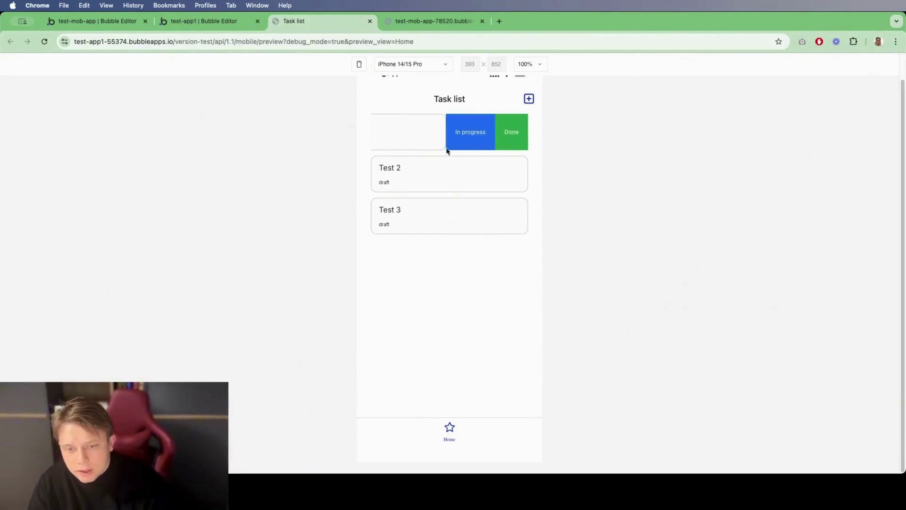
left_click(484, 147)
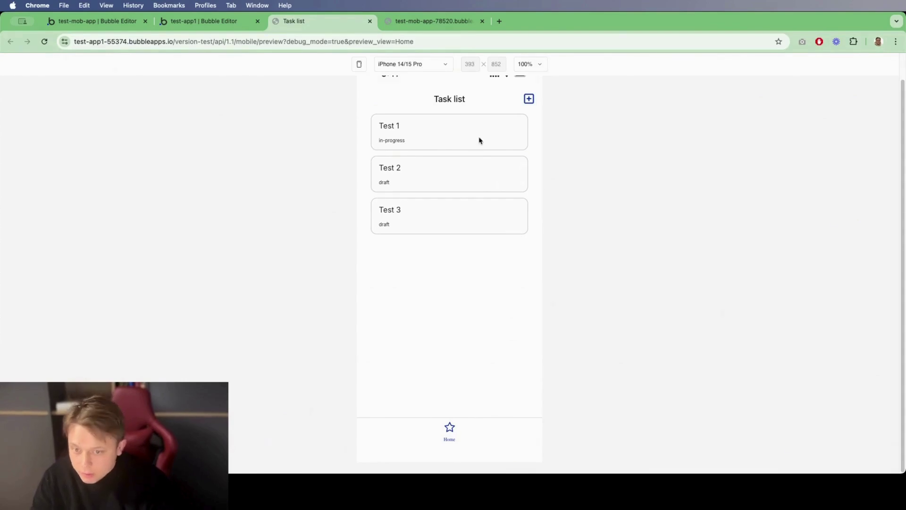
left_click_drag(499, 136, 158, 147)
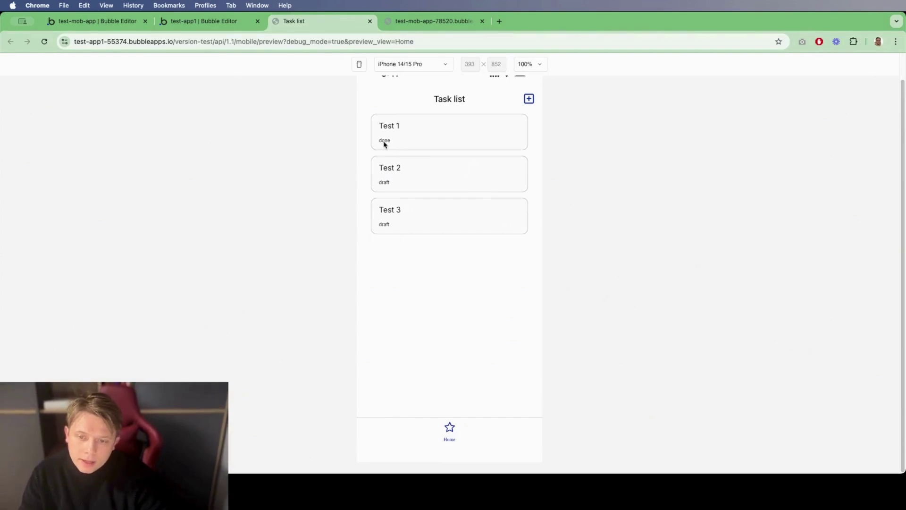
left_click_drag(385, 143, 657, 145)
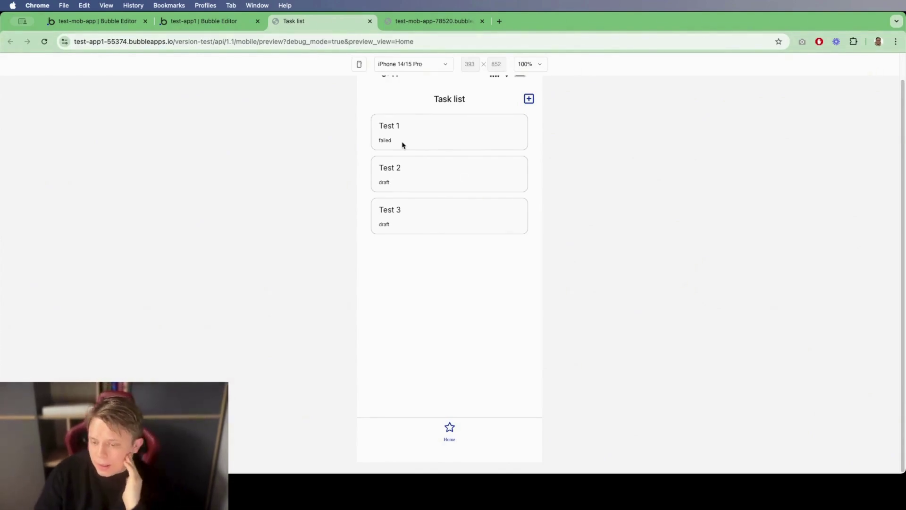
Step: Create a new mobile view named 'task details'
left_click(204, 21)
left_click(94, 60)
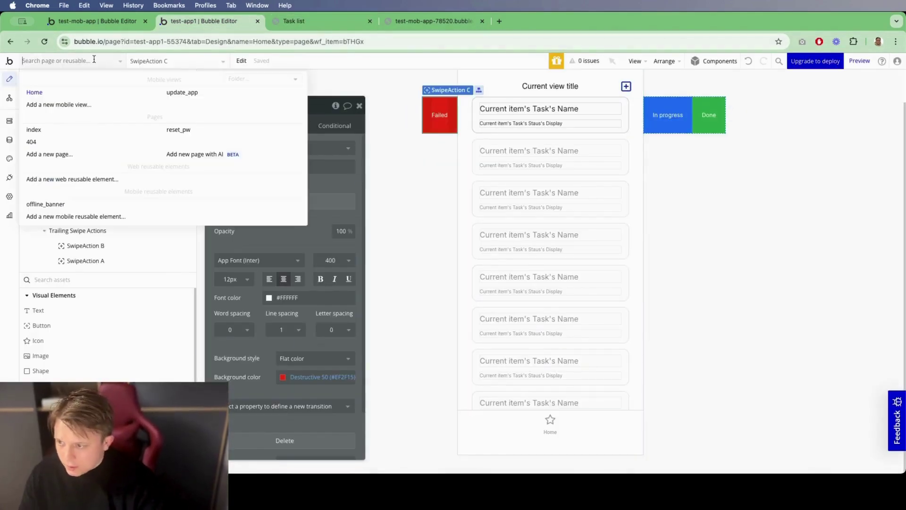
left_click(78, 104)
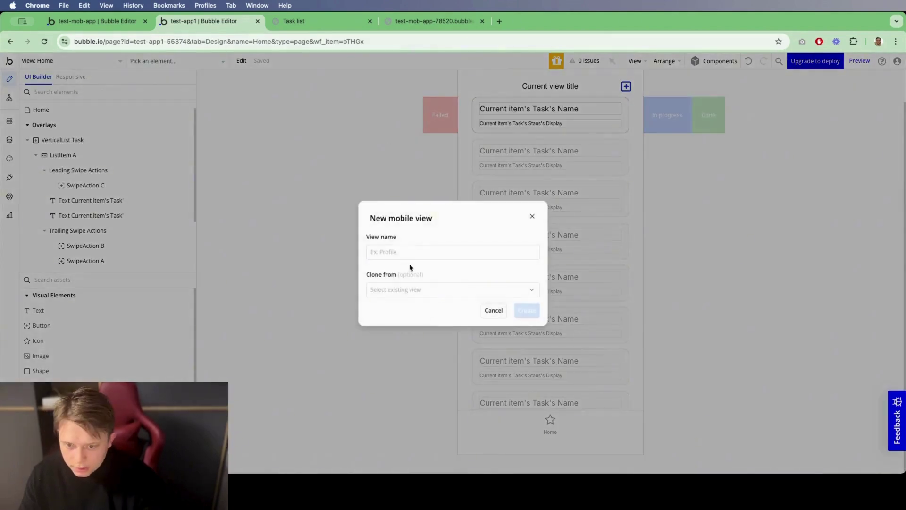
left_click(411, 255)
type("task")
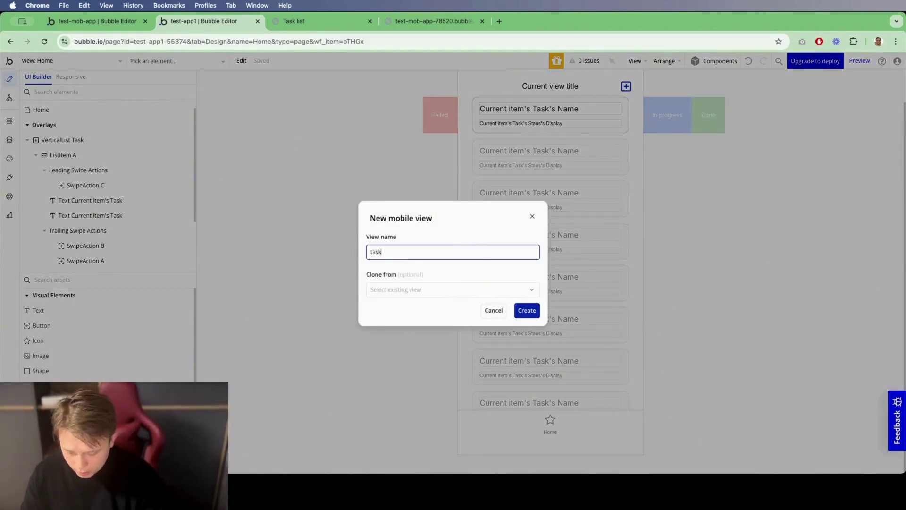
type(" details")
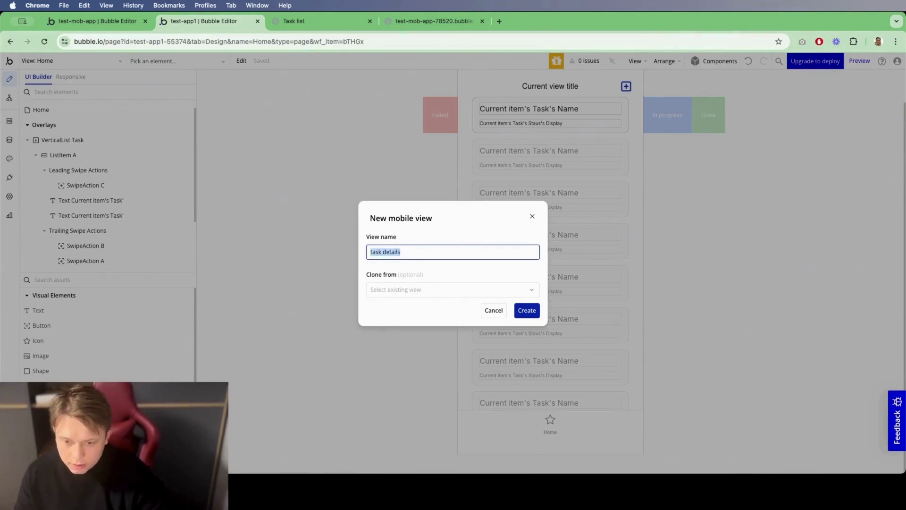
left_click(522, 311)
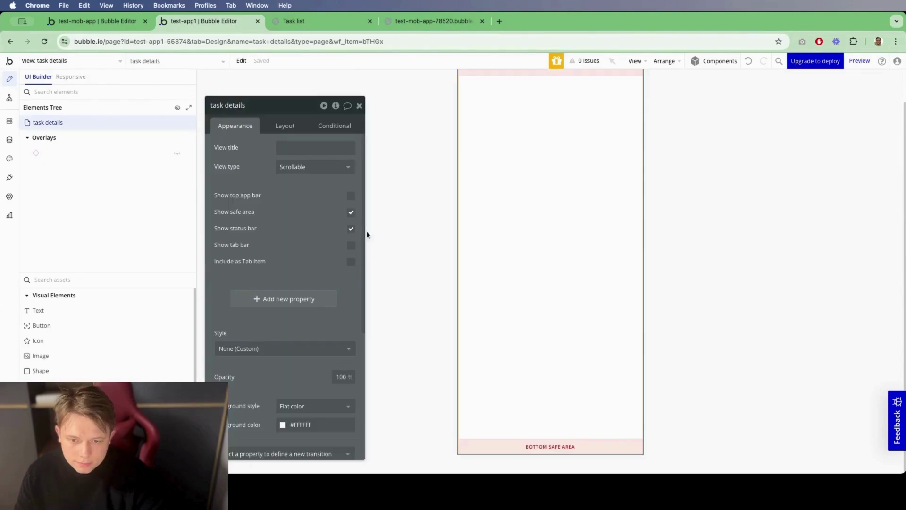
Step: Keep the view type Scrollable and edit the view title to 'Task de…'
left_click(304, 168)
left_click(304, 196)
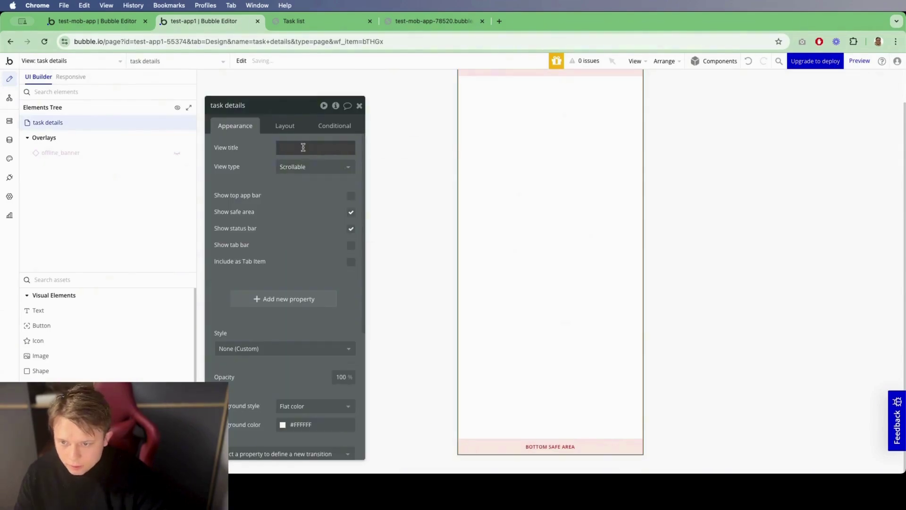
left_click(303, 148)
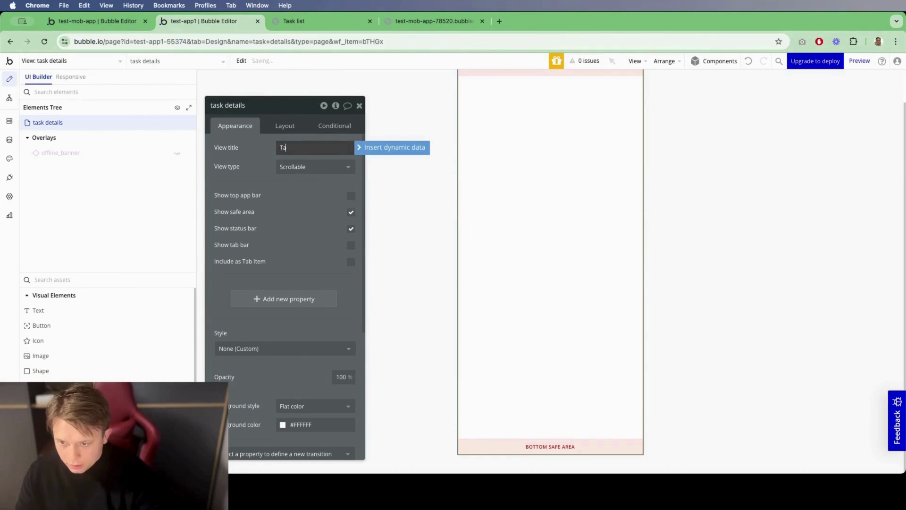
type("Task details")
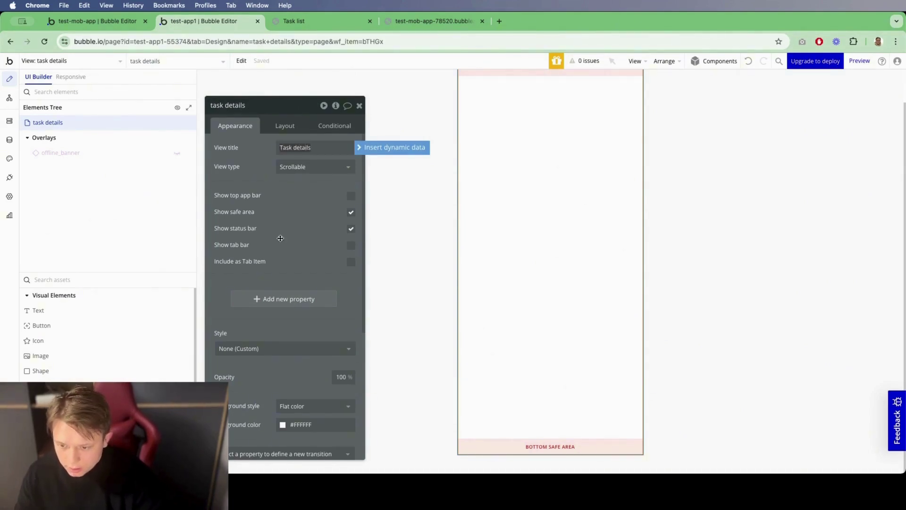
Step: Add a dynamic view property named Task that holds a Task
left_click(297, 301)
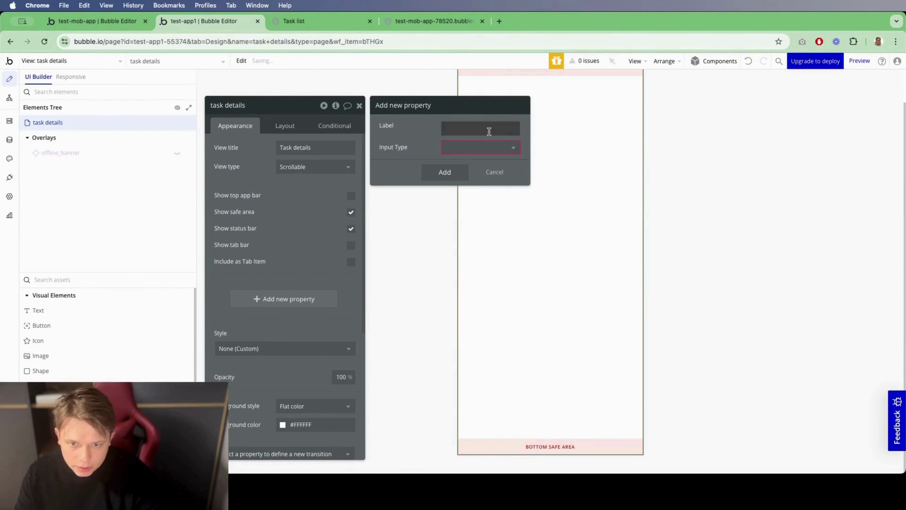
type("Task")
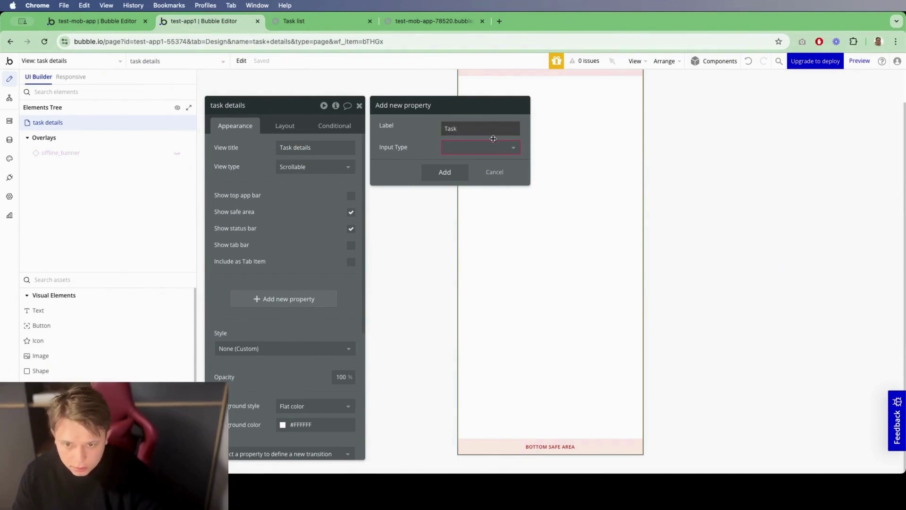
left_click(479, 147)
left_click(466, 162)
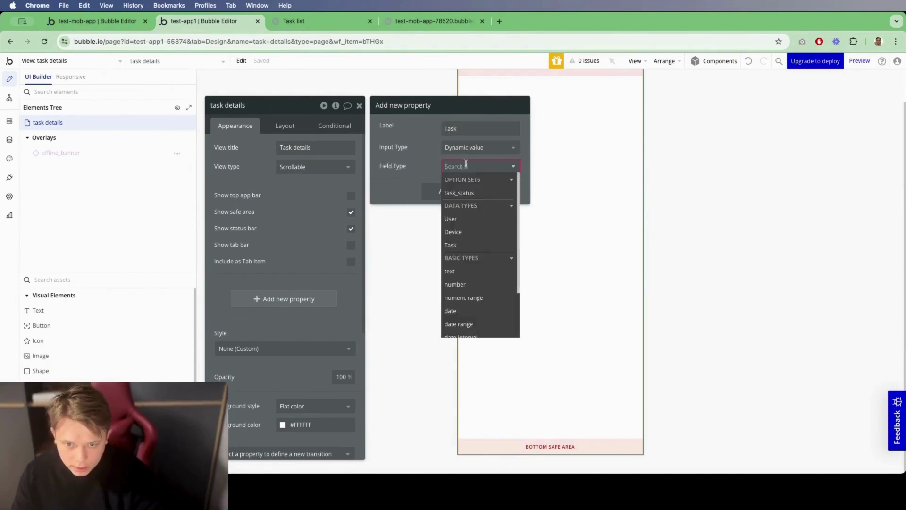
left_click(468, 245)
left_click(448, 241)
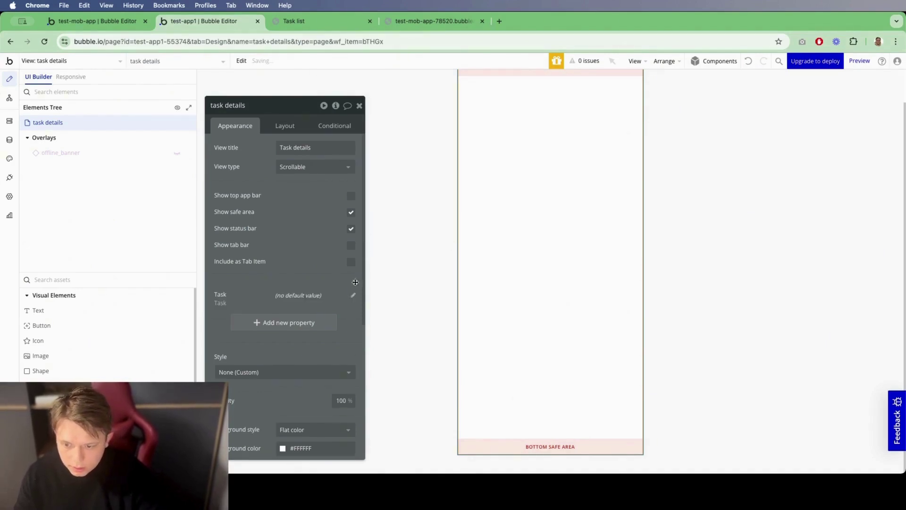
left_click(444, 238)
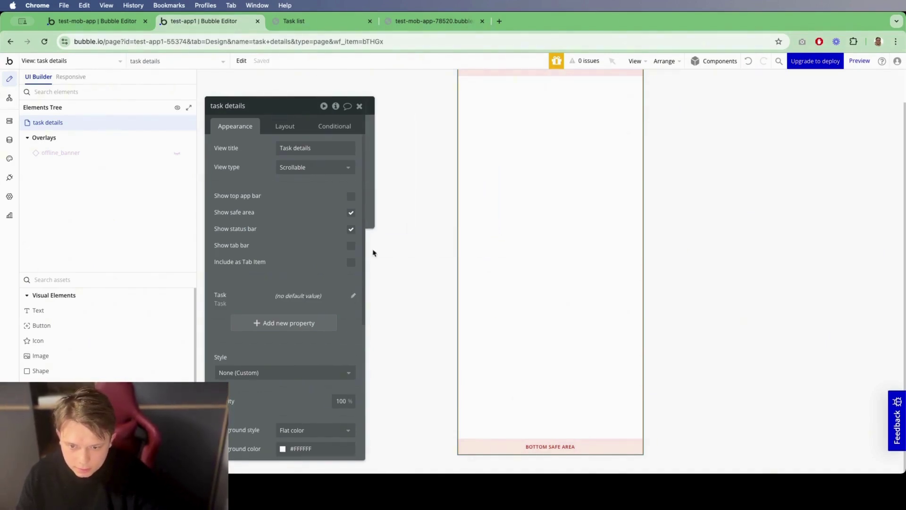
left_click(359, 106)
Step: Enable the top app bar and set its title to task details's Task's Name
double_click(361, 111)
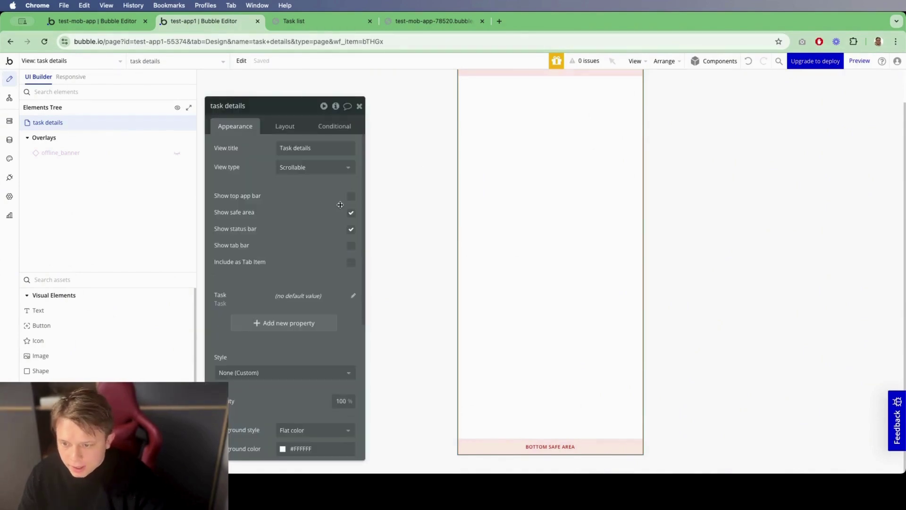
left_click(350, 196)
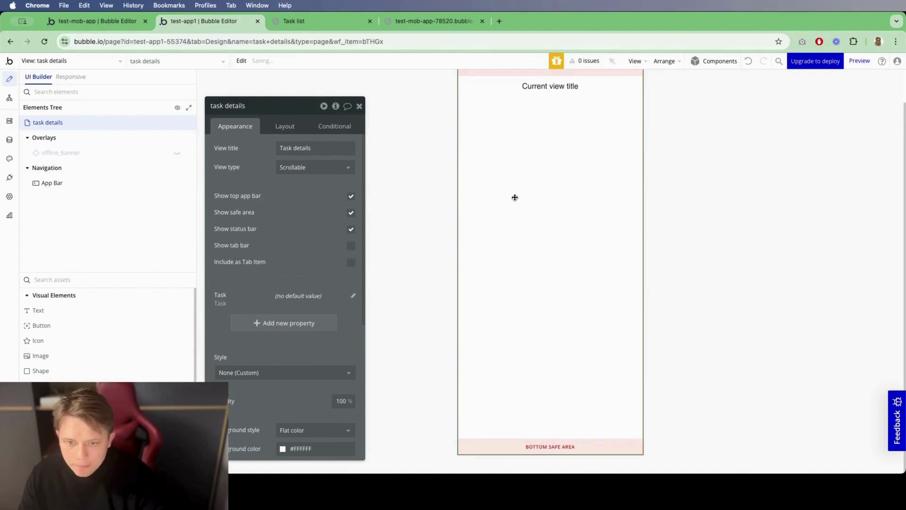
left_click(551, 121)
left_click(286, 150)
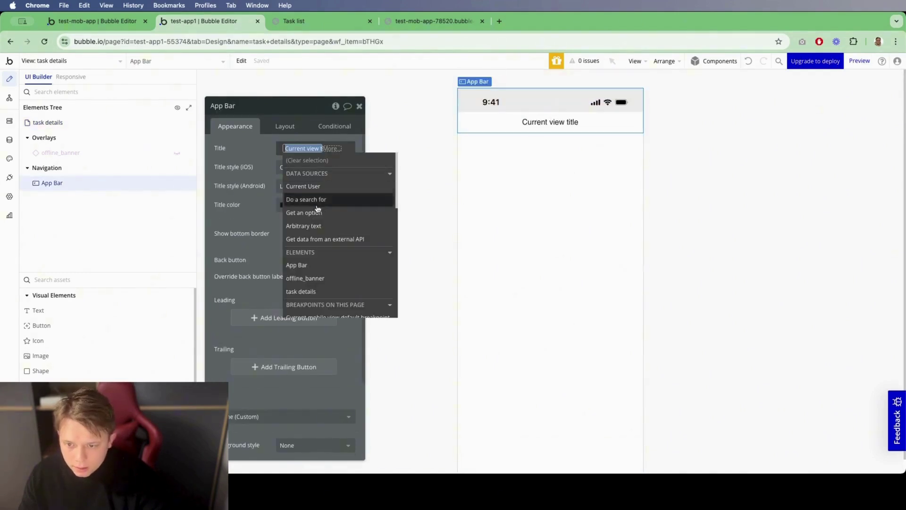
type("task")
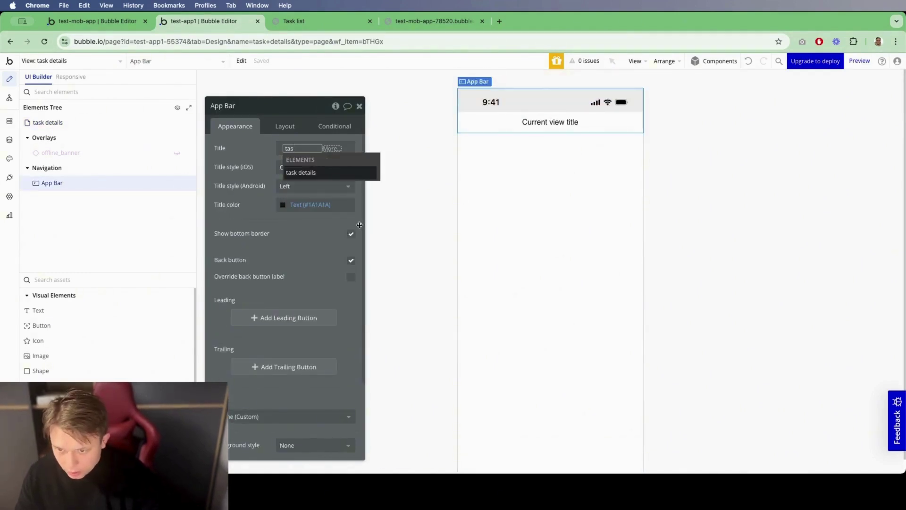
left_click(327, 180)
left_click(325, 197)
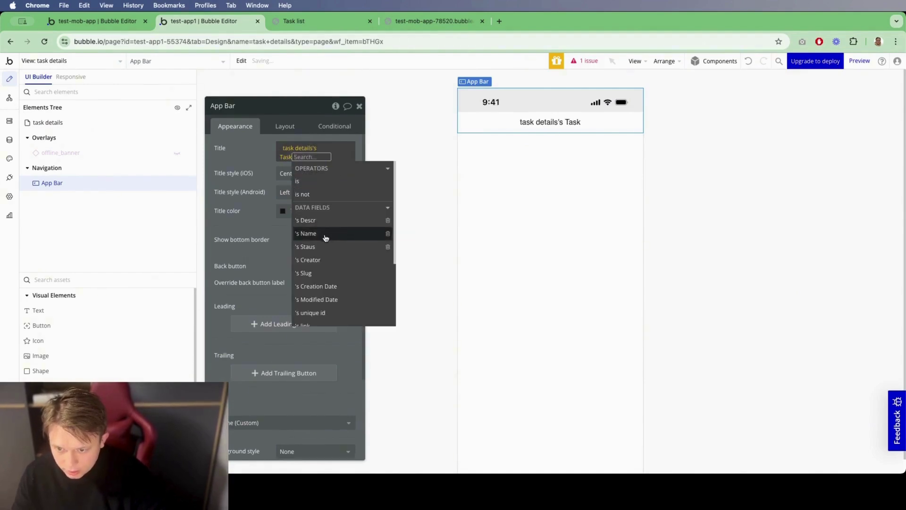
left_click(307, 233)
left_click(333, 165)
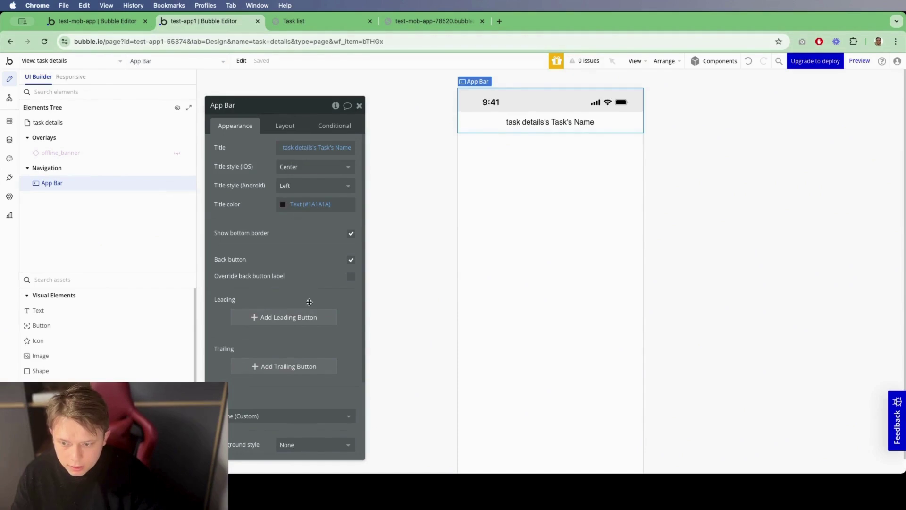
left_click(505, 220)
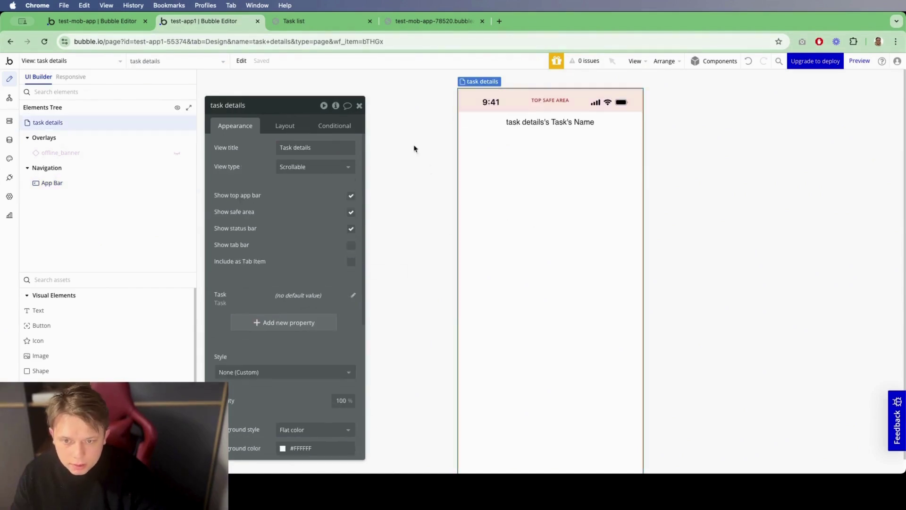
Step: Drag a new Group onto the task details page
left_click(359, 107)
double_click(511, 204)
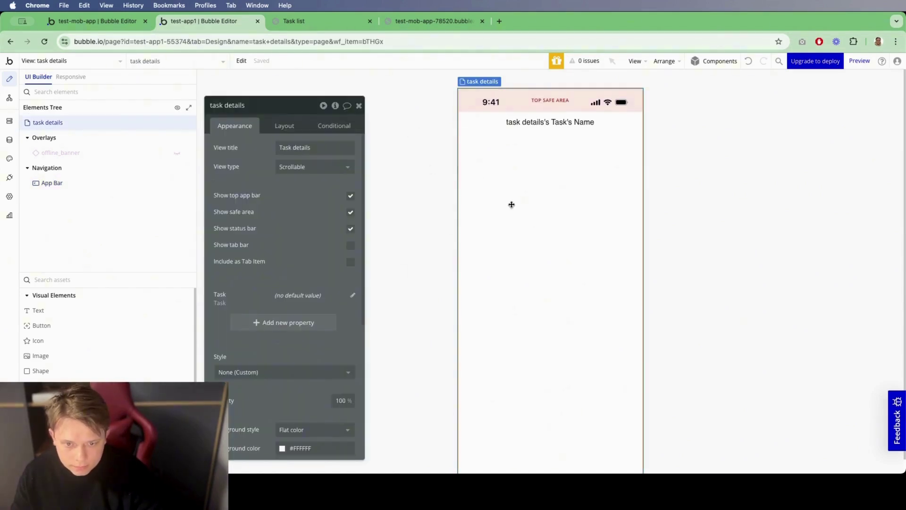
left_click(88, 285)
type("gr")
left_click_drag(40, 309, 580, 257)
Step: Set the page's left and right padding to 30 px
left_click(409, 257)
left_click(296, 128)
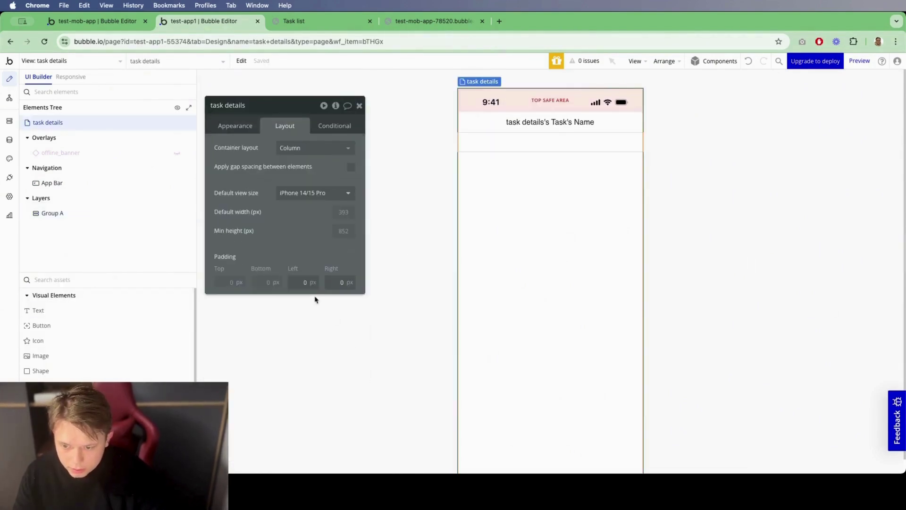
type("30")
key("Tab")
type("30")
key("Tab")
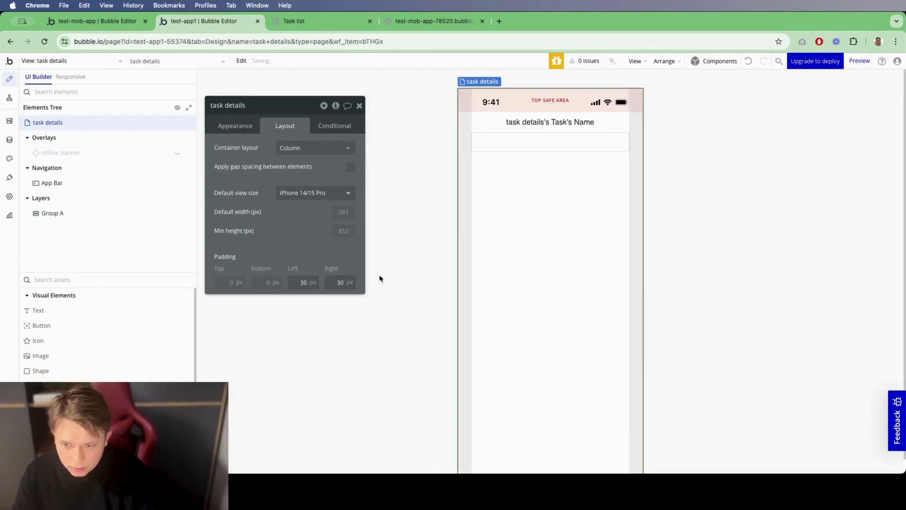
Step: Give Group A a 60 px top spacing and rename it Group Task form
left_click(528, 147)
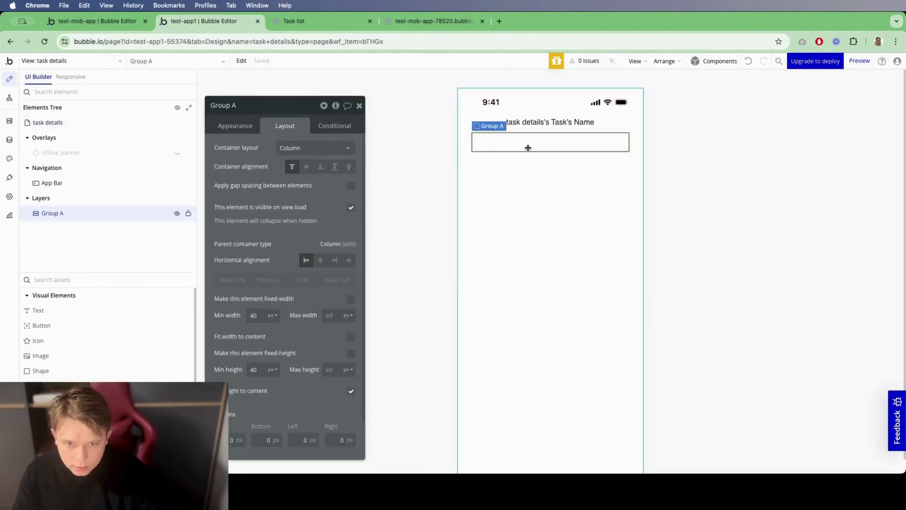
left_click(236, 446)
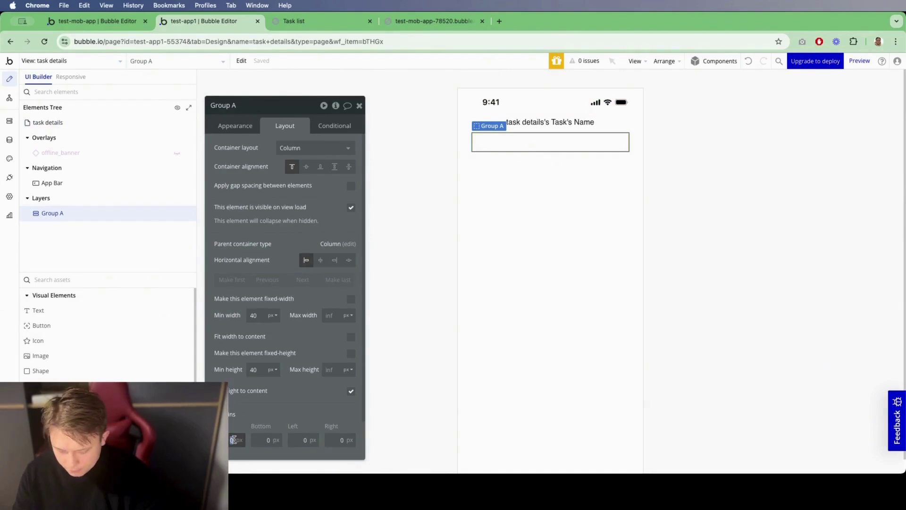
type("60")
double_click(250, 103)
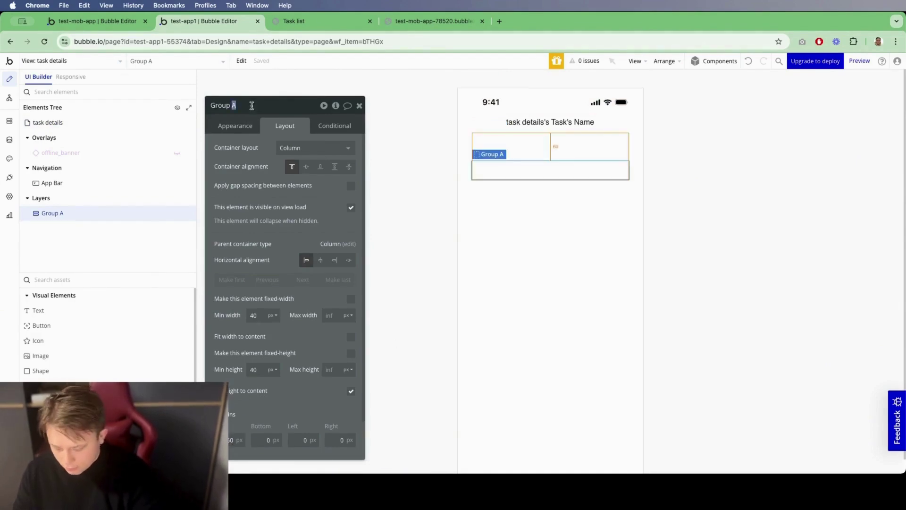
type("Task form")
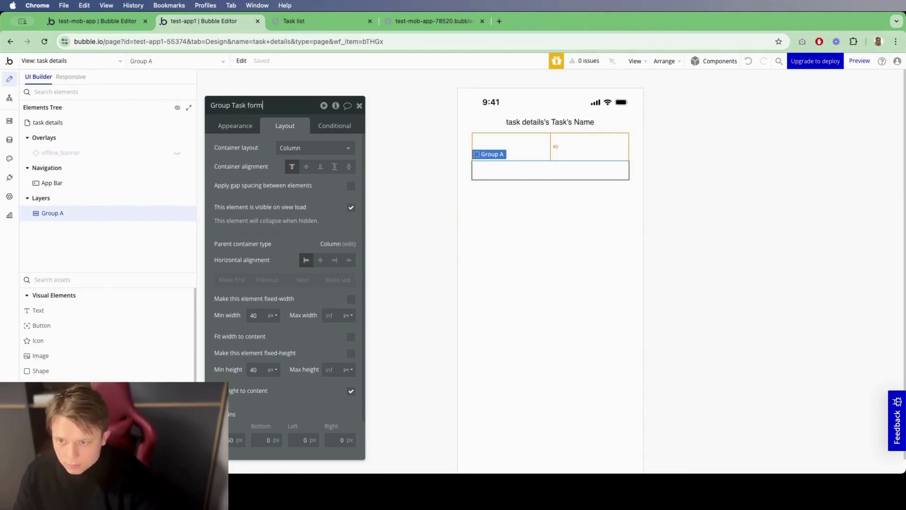
Step: Set the group's content type to Task with data source task details's Task
left_click(239, 124)
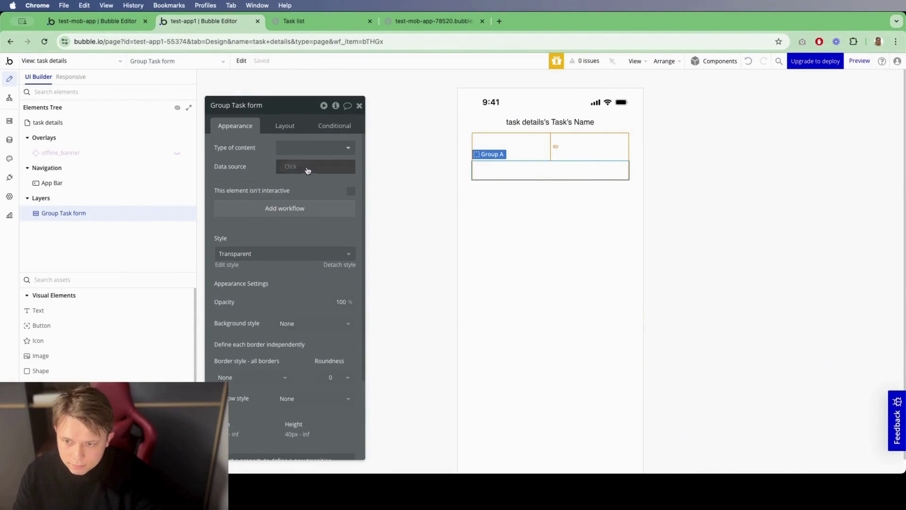
left_click(307, 152)
left_click(309, 226)
left_click(302, 166)
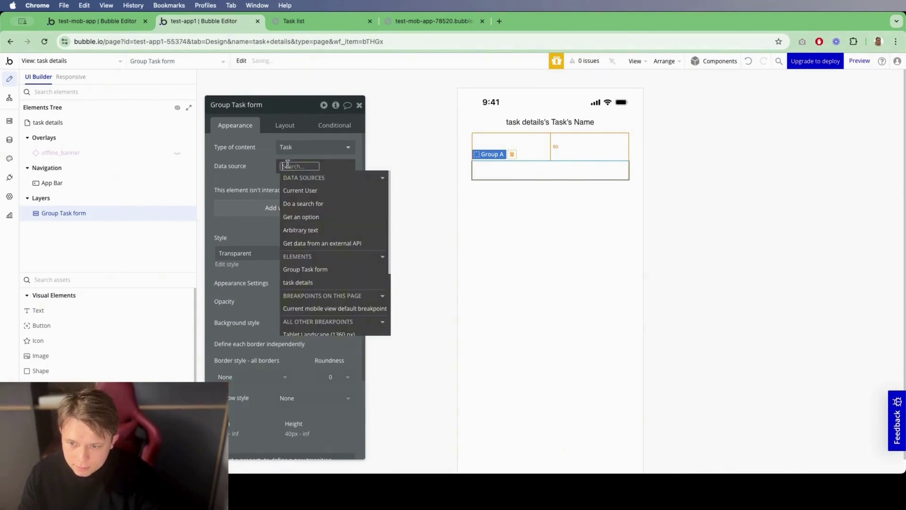
type("task")
left_click(331, 202)
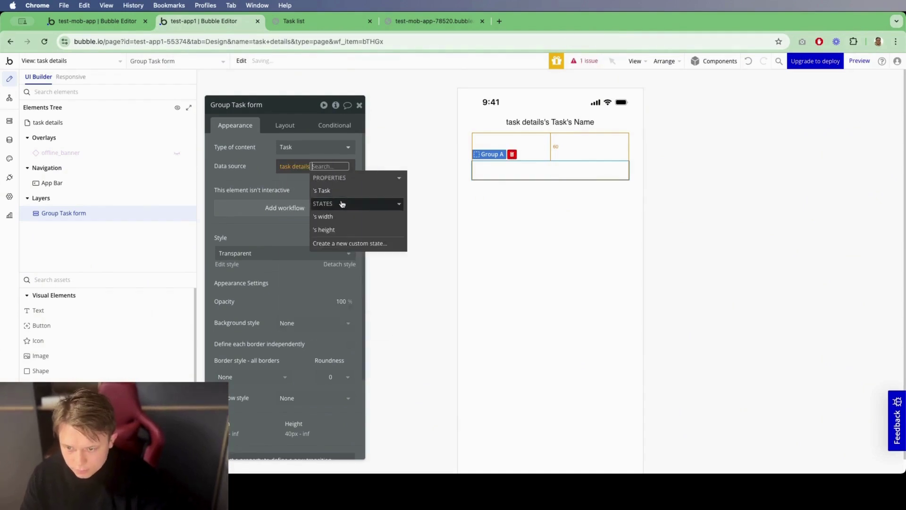
left_click(338, 191)
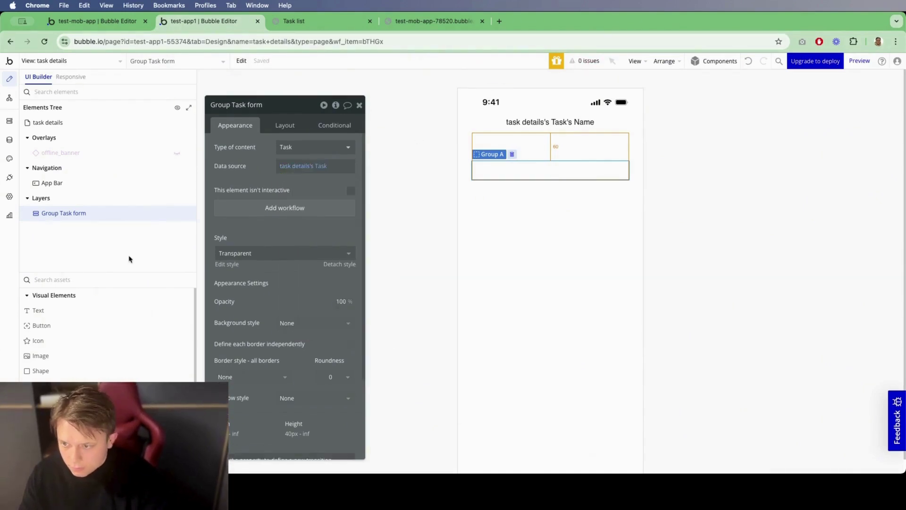
Step: Add a text input, a multiline input and a button into Group Task form
left_click(97, 279)
type("in")
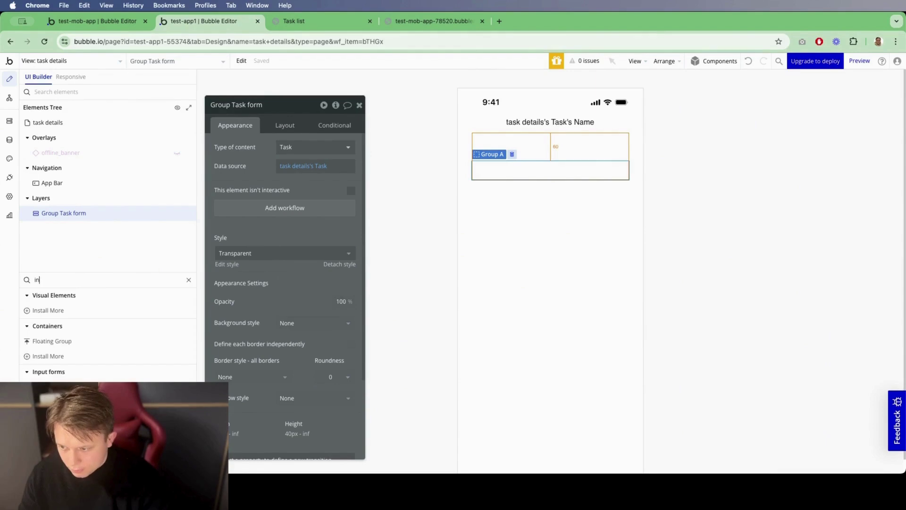
left_click(45, 387)
left_click(500, 178)
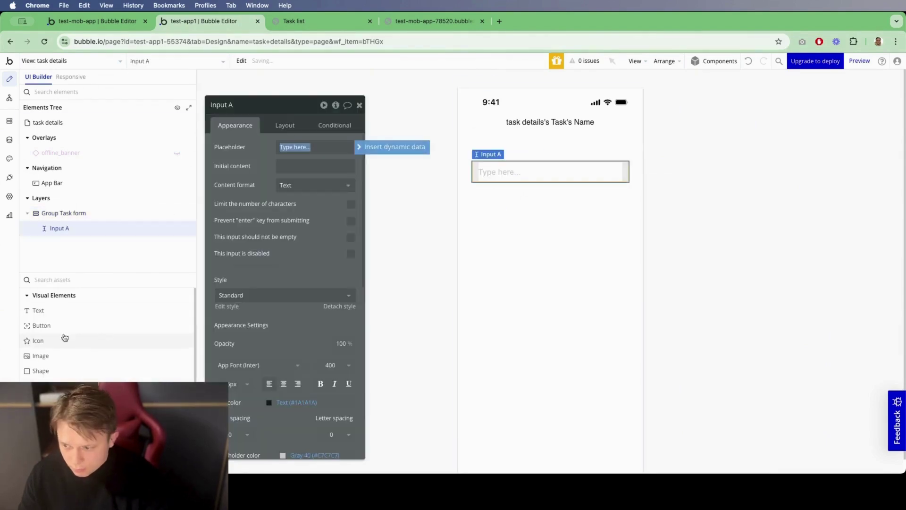
type("mu")
left_click_drag(51, 310, 491, 184)
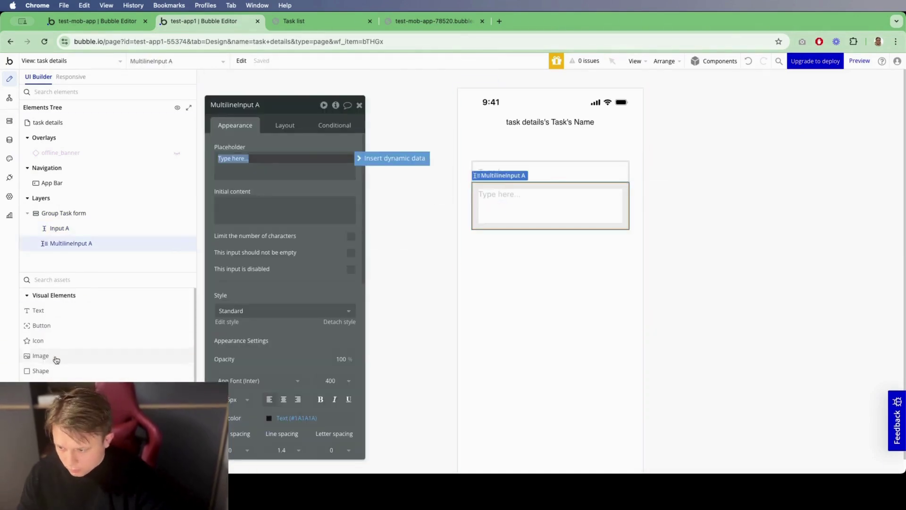
left_click_drag(61, 334, 107, 267)
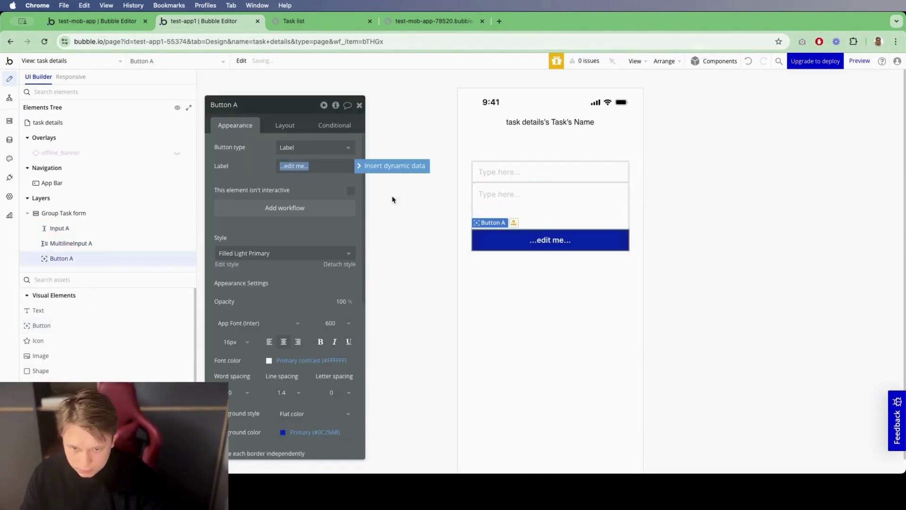
Step: Turn on gap spacing in Group Task form and rename the inputs Task name and Task descr
left_click(97, 211)
left_click(284, 125)
left_click(351, 185)
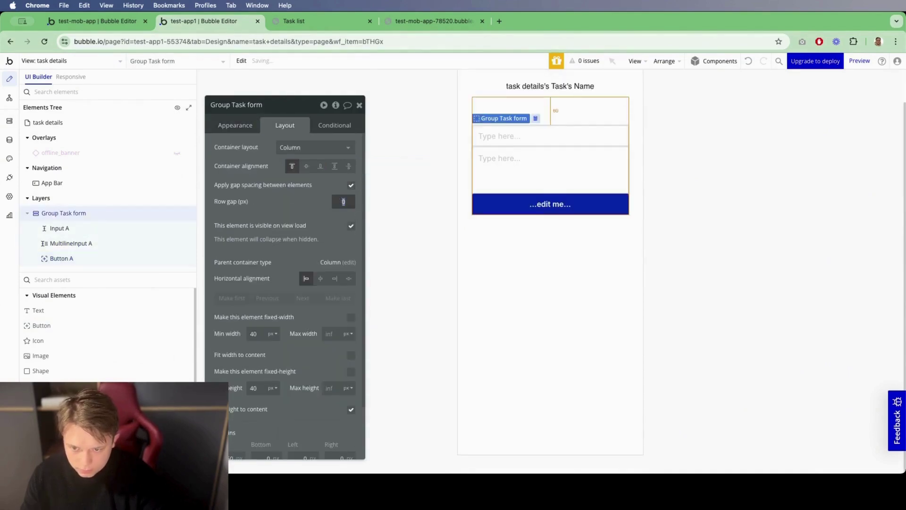
left_click(529, 137)
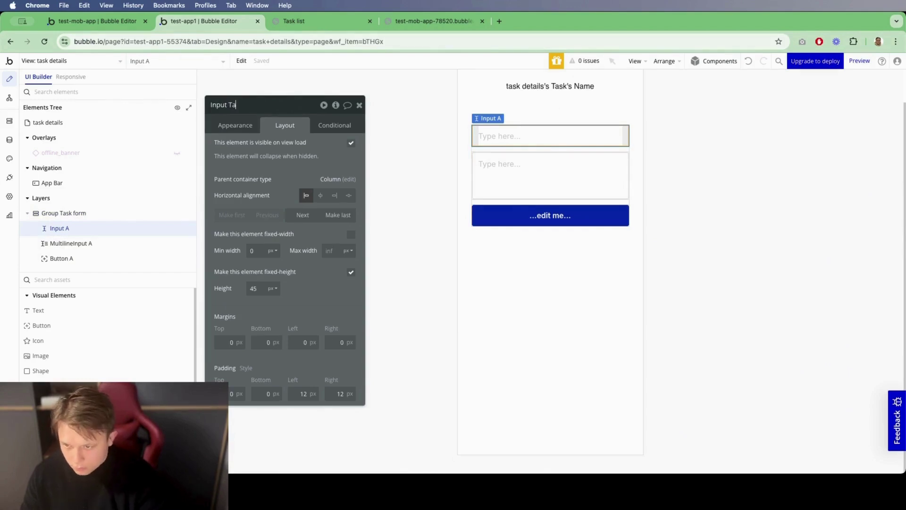
type("Task name")
left_click(477, 163)
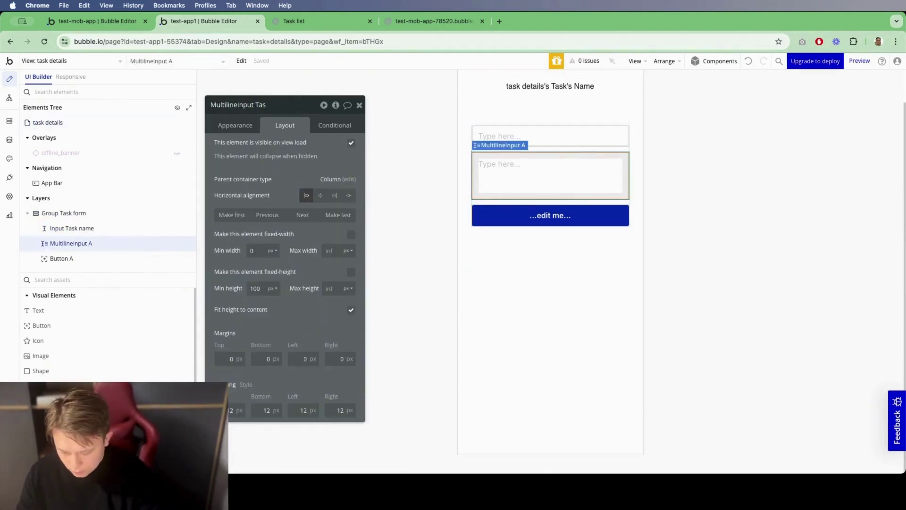
type("k descr")
Step: Make the button Icon and label with the Square-check icon and label Save
left_click(550, 216)
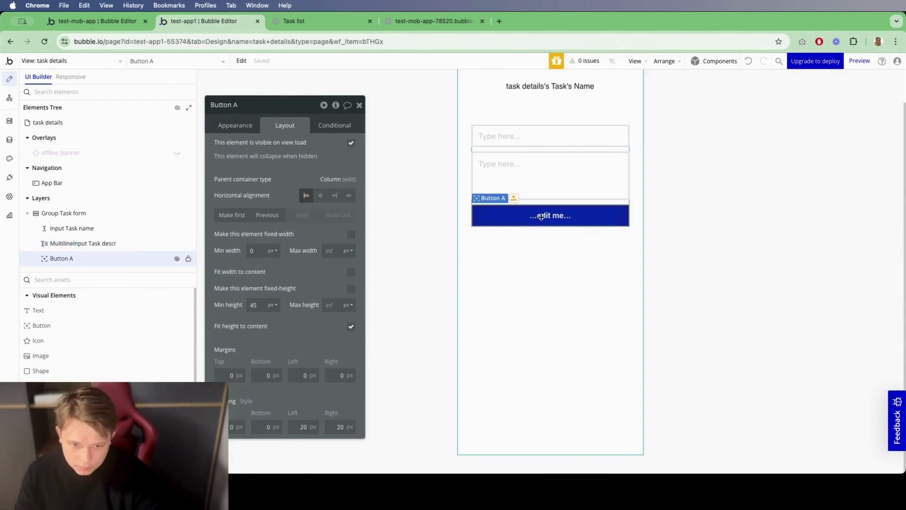
left_click(246, 128)
left_click(295, 147)
left_click(317, 188)
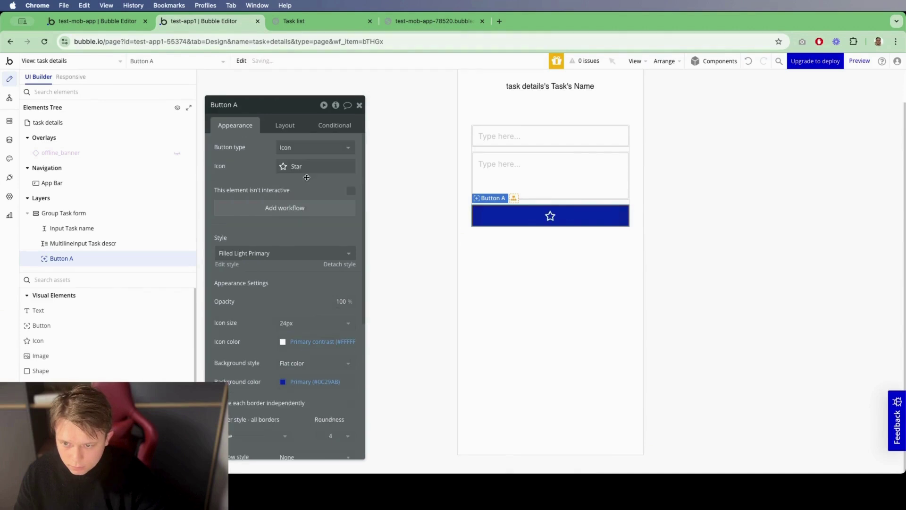
left_click(310, 166)
type("ch")
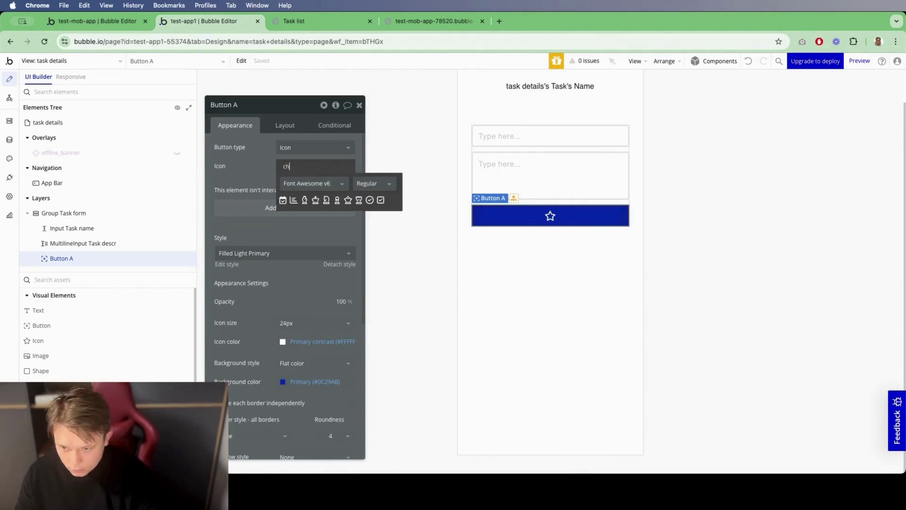
left_click(381, 200)
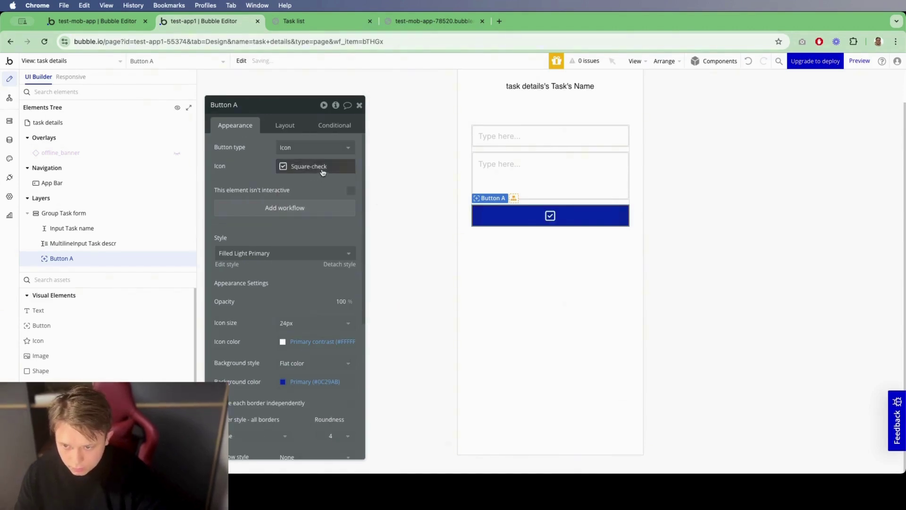
left_click(321, 147)
left_click(324, 204)
left_click(315, 184)
type("S")
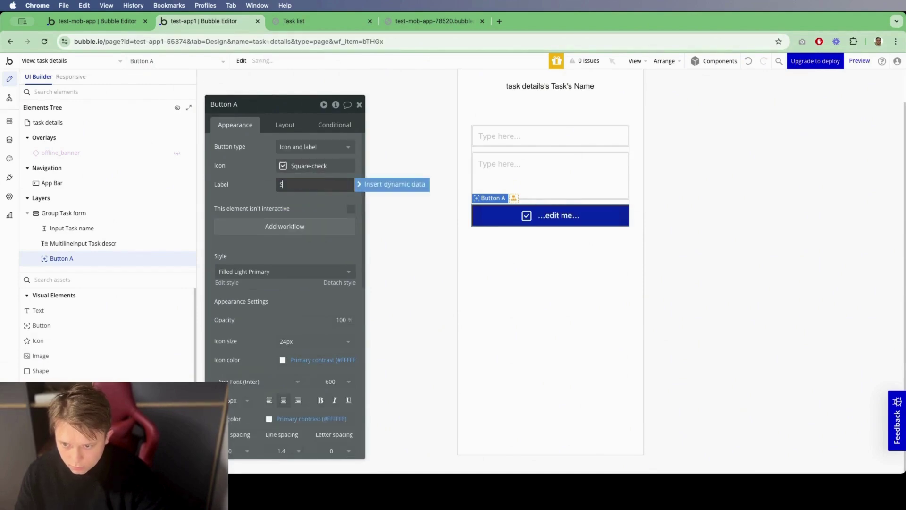
type("ave")
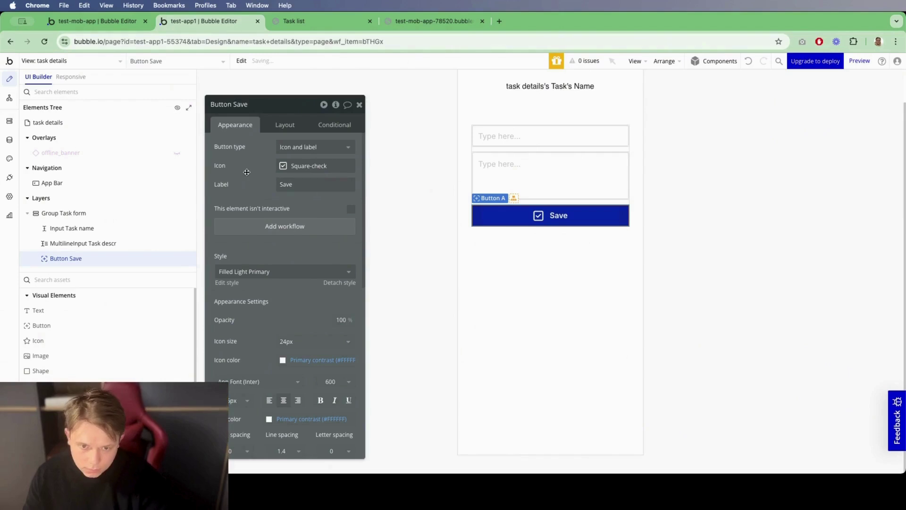
left_click(71, 227)
Step: Give the name input placeholder 'Task name' and initial content Parent group's Task's Name
left_click(311, 147)
type("T")
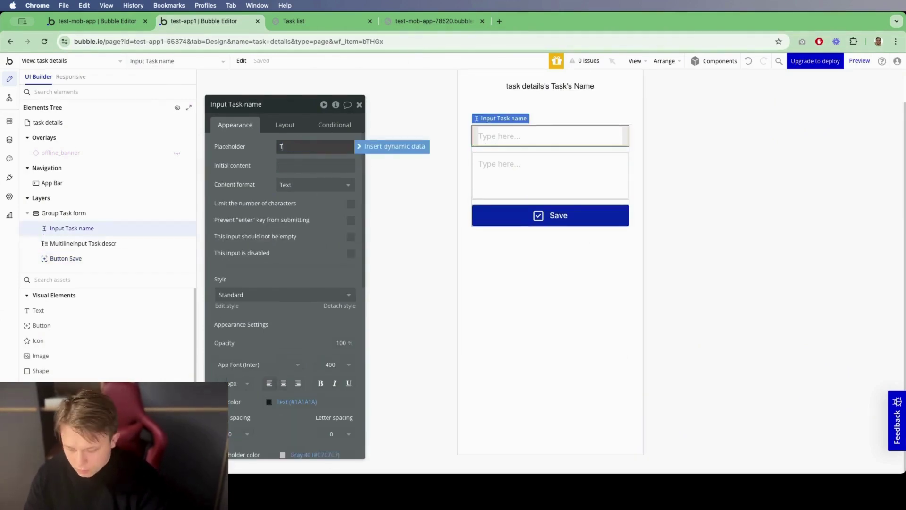
type("ask name")
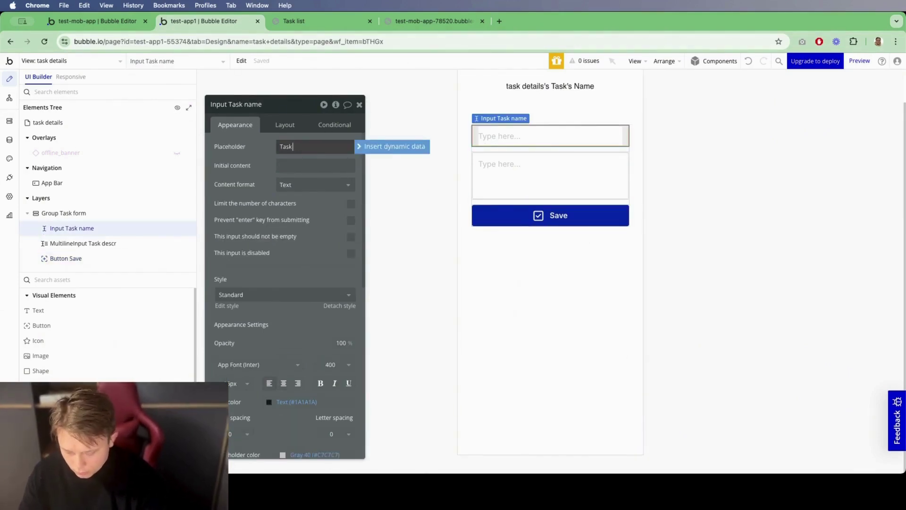
left_click(315, 165)
left_click(387, 165)
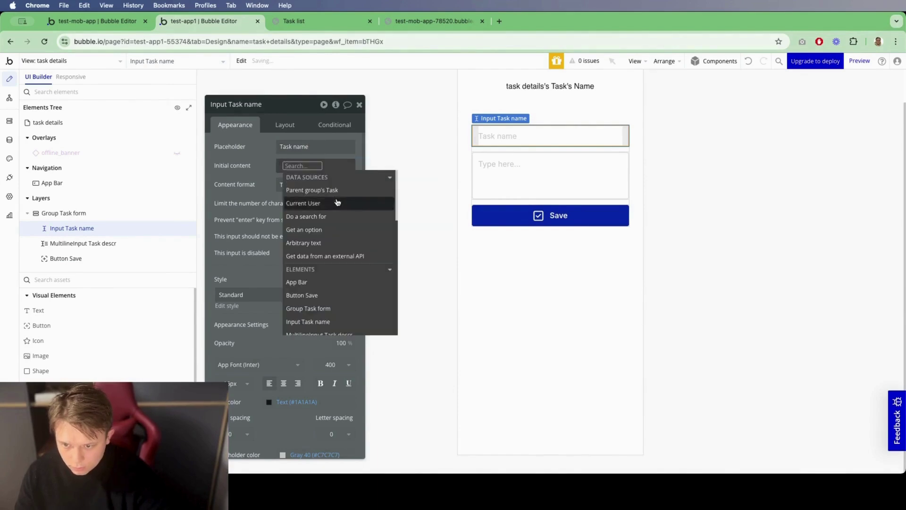
left_click(309, 188)
left_click(328, 251)
Step: Give the description input placeholder 'Task description' and initial content Parent group's Task's Descr
left_click(476, 187)
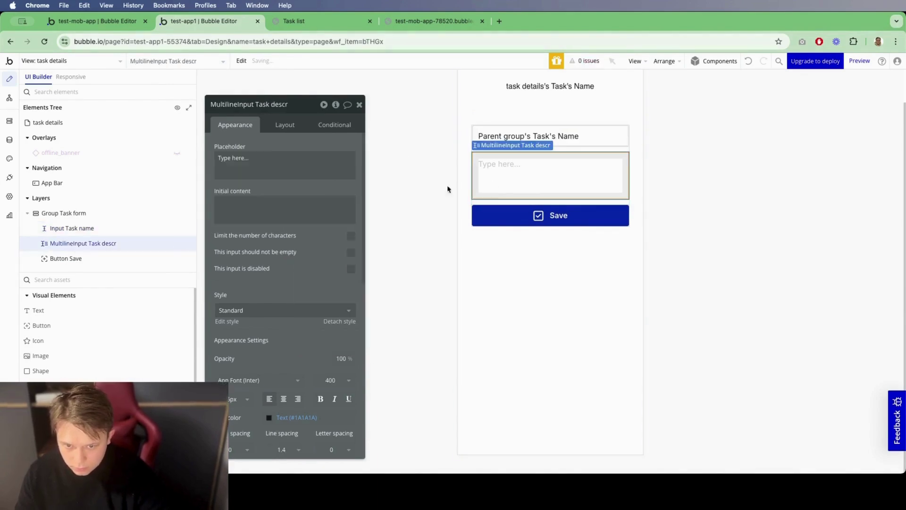
left_click(263, 155)
type("Task de")
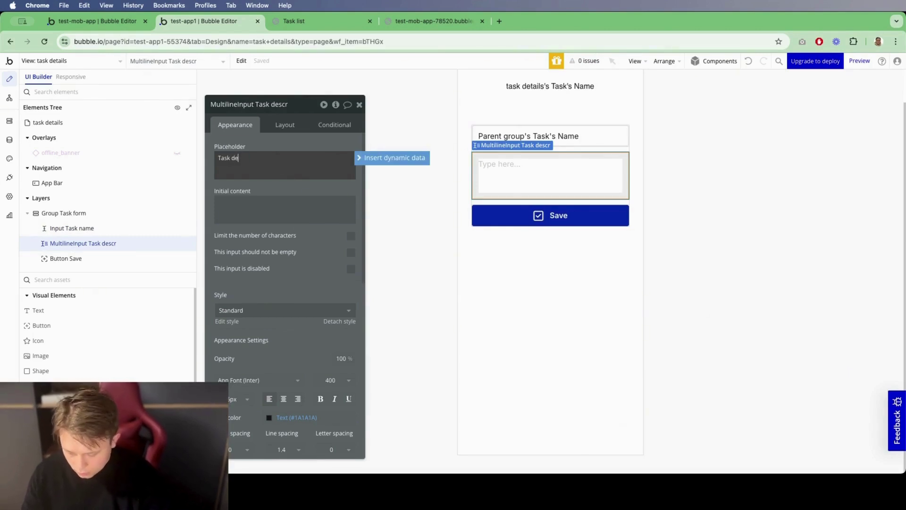
type("script")
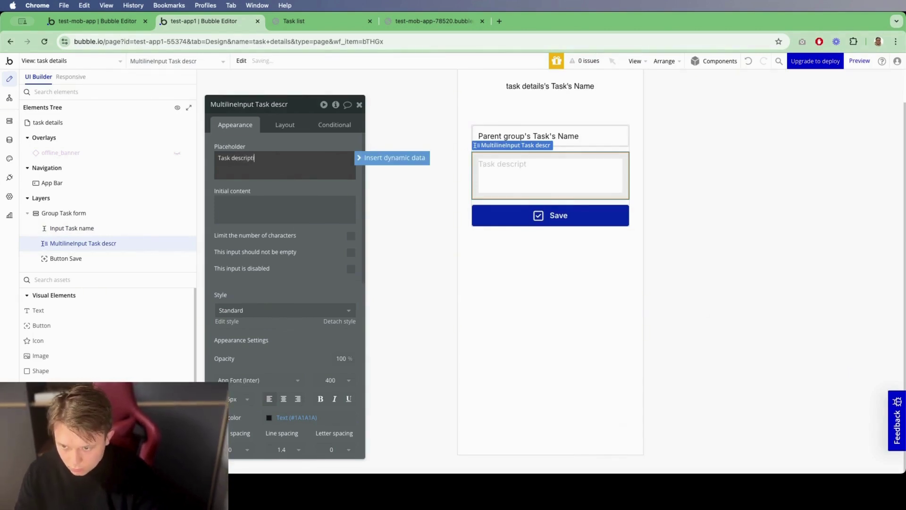
type("ion")
left_click(294, 202)
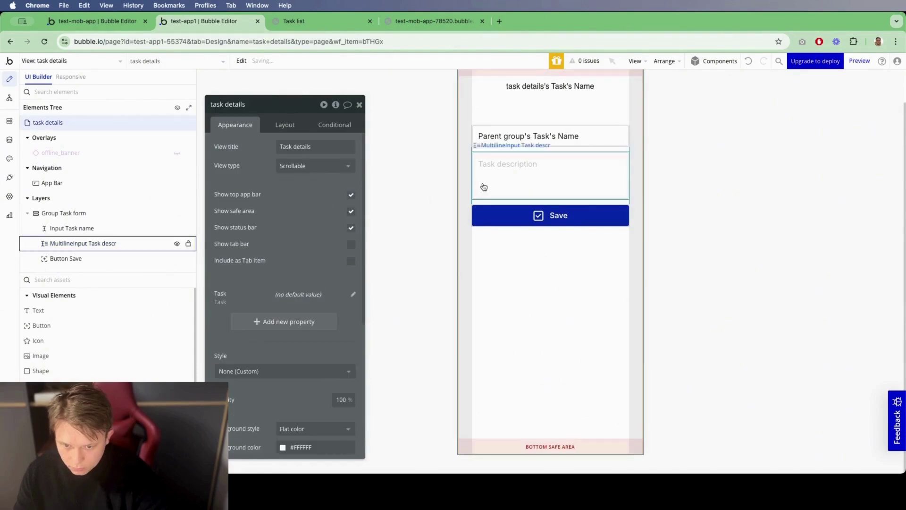
left_click(389, 202)
left_click(298, 227)
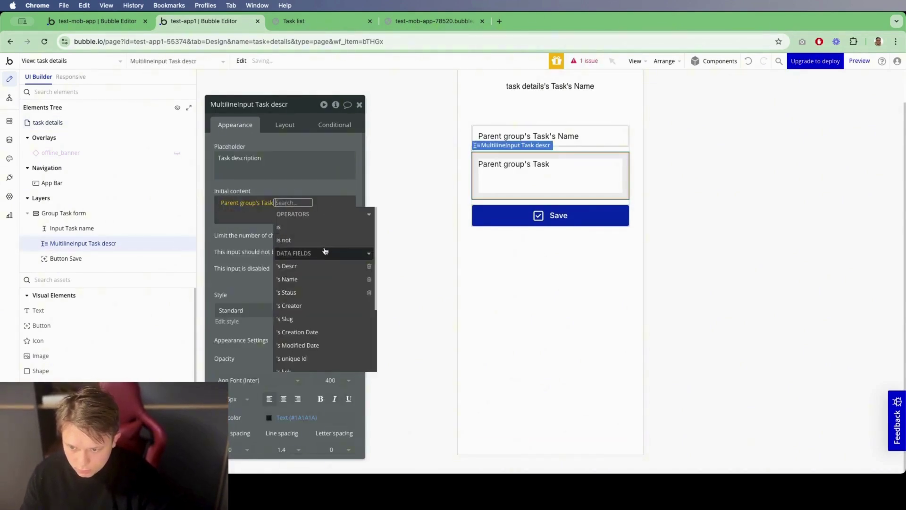
type("de")
left_click(307, 227)
left_click(65, 258)
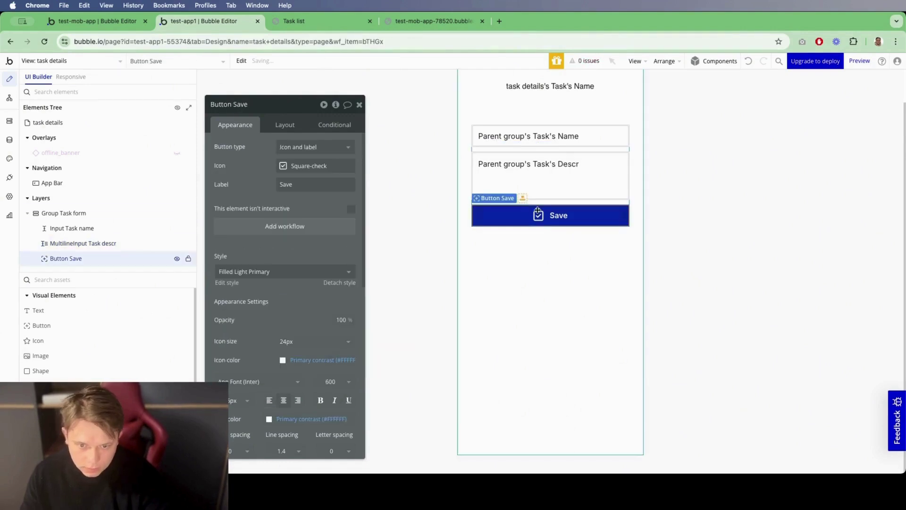
Step: Add a Save workflow step 'Make changes to thing' on Parent group's Task, changing Name and Descr
left_click(297, 229)
left_click(523, 138)
type("mak")
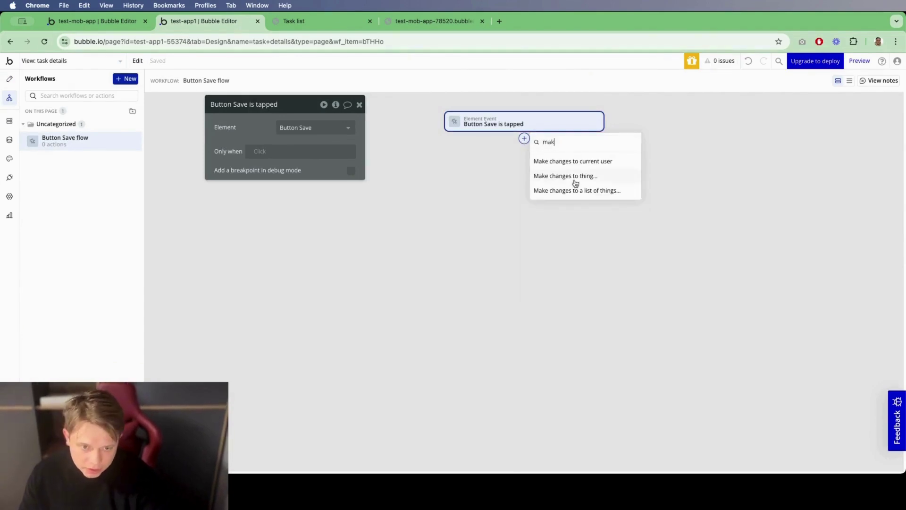
left_click(575, 183)
left_click(304, 127)
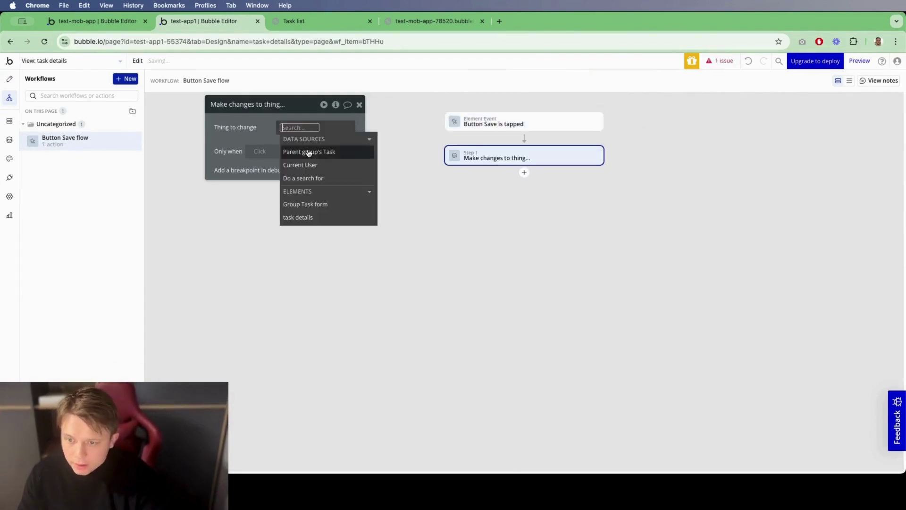
left_click(306, 150)
left_click(286, 165)
left_click(224, 152)
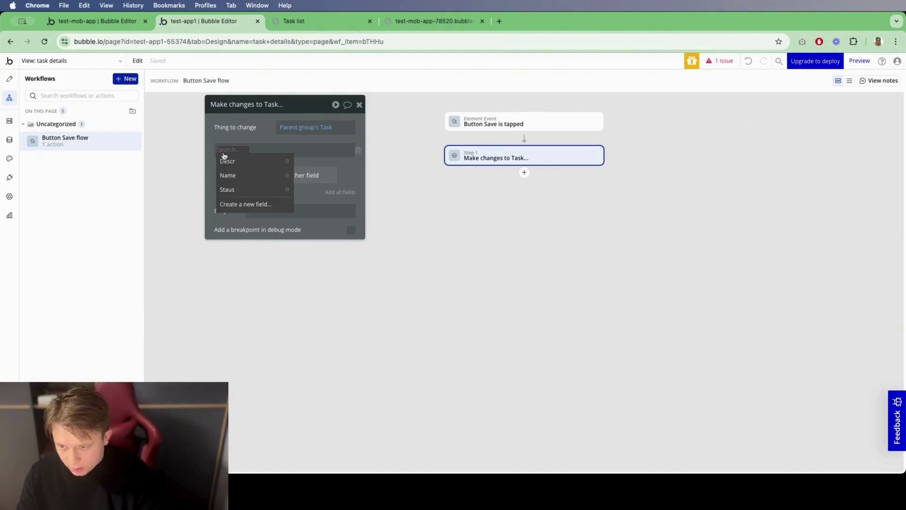
left_click(228, 175)
left_click(287, 174)
left_click(228, 173)
Step: Set Name to Input Task name's value and Descr to MultilineInput Task descr's value
left_click(231, 183)
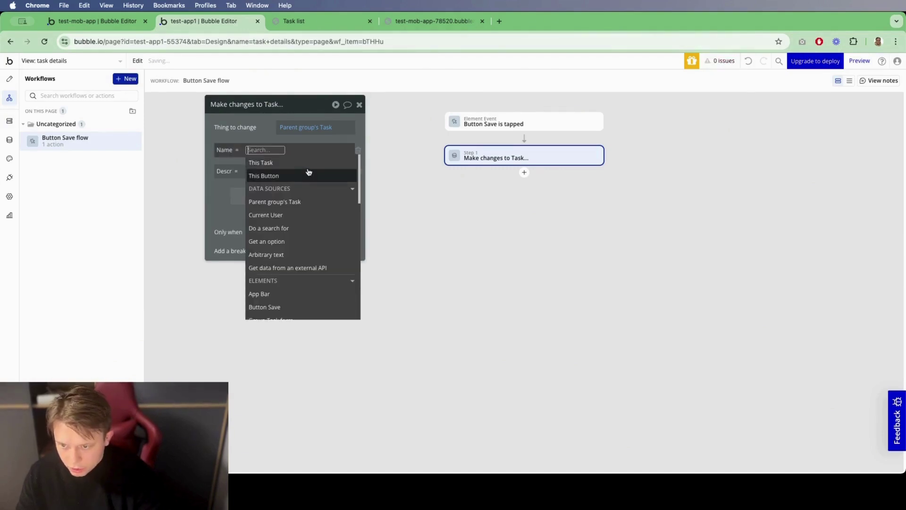
type("in")
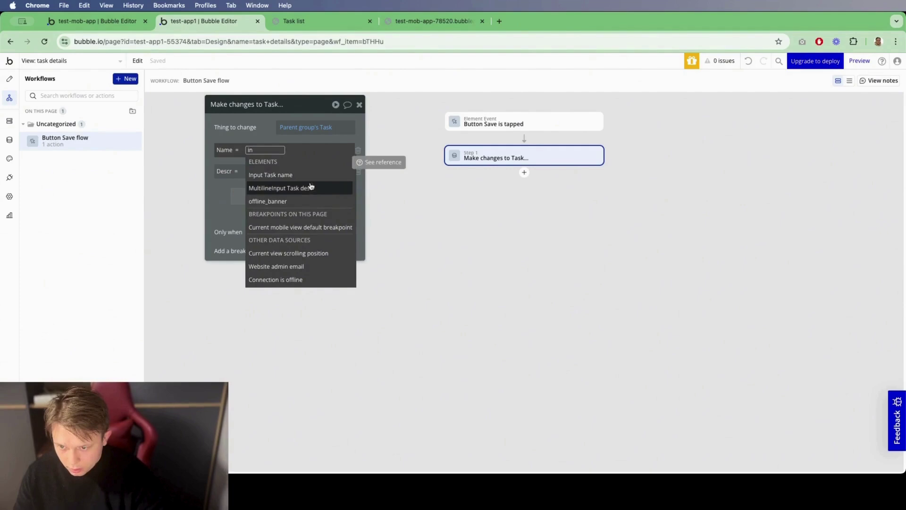
left_click(264, 174)
left_click(248, 171)
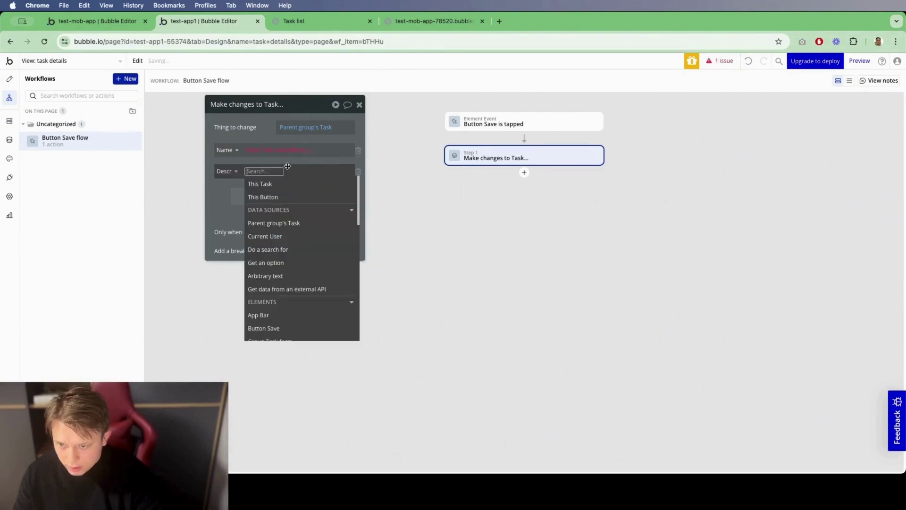
left_click(238, 172)
type("mul")
left_click(264, 183)
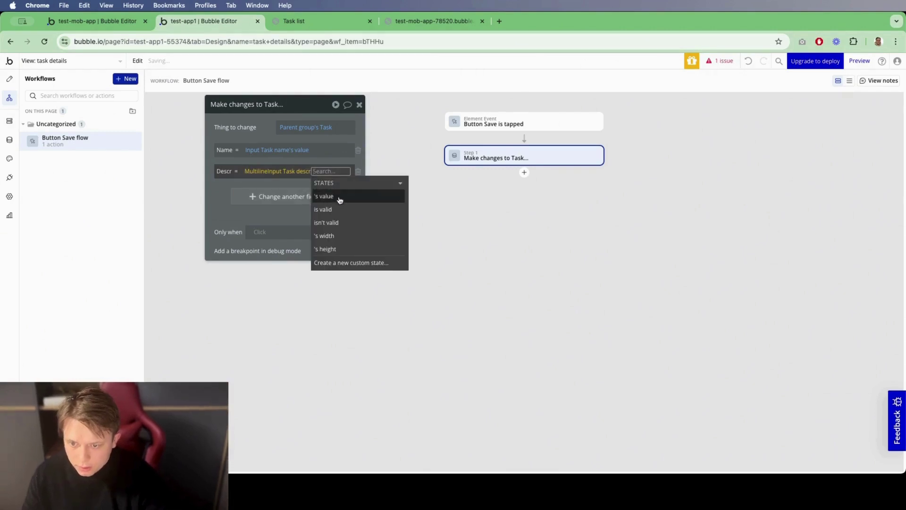
left_click(340, 200)
left_click(219, 236)
left_click(359, 104)
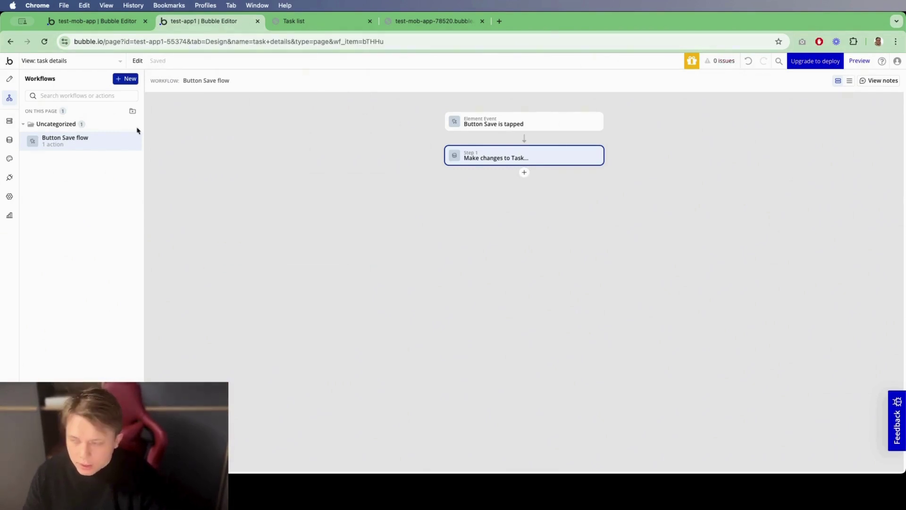
left_click(72, 62)
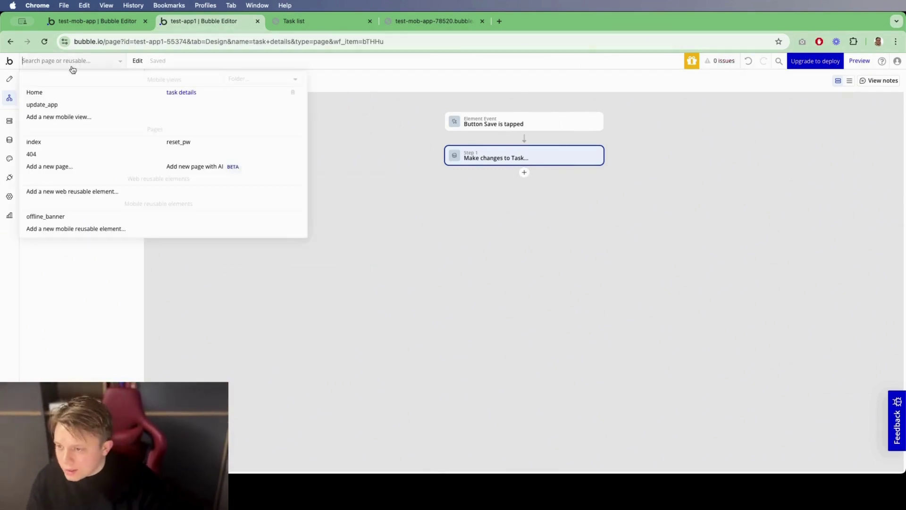
Step: On the Home view, add a ListItem A workflow that goes to the task details view
left_click(57, 92)
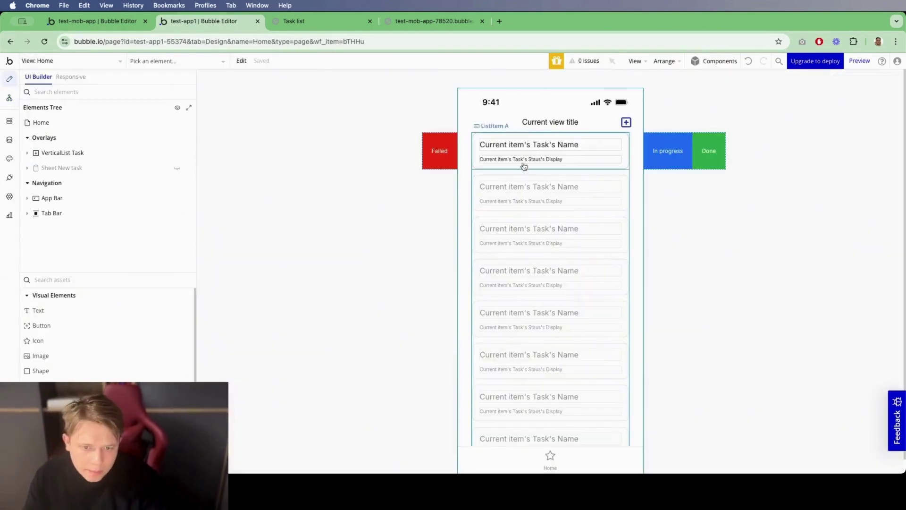
left_click(474, 152)
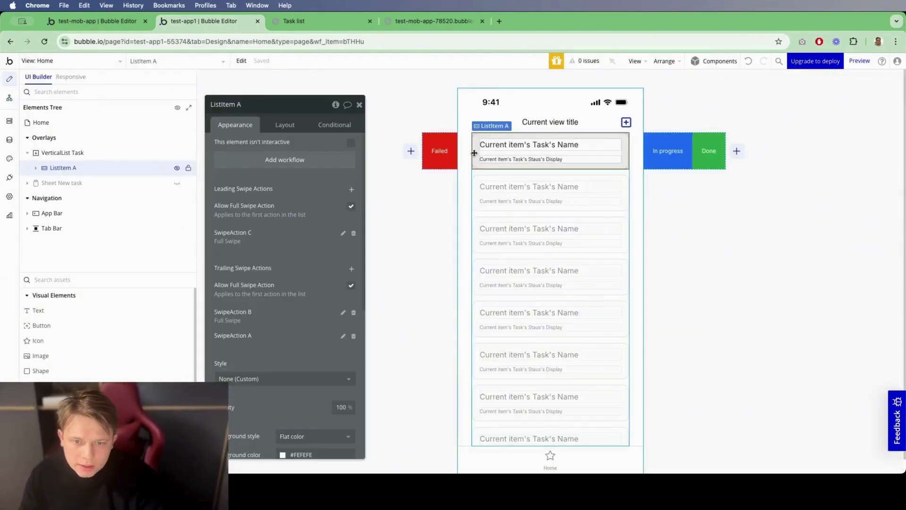
left_click(304, 160)
left_click(524, 139)
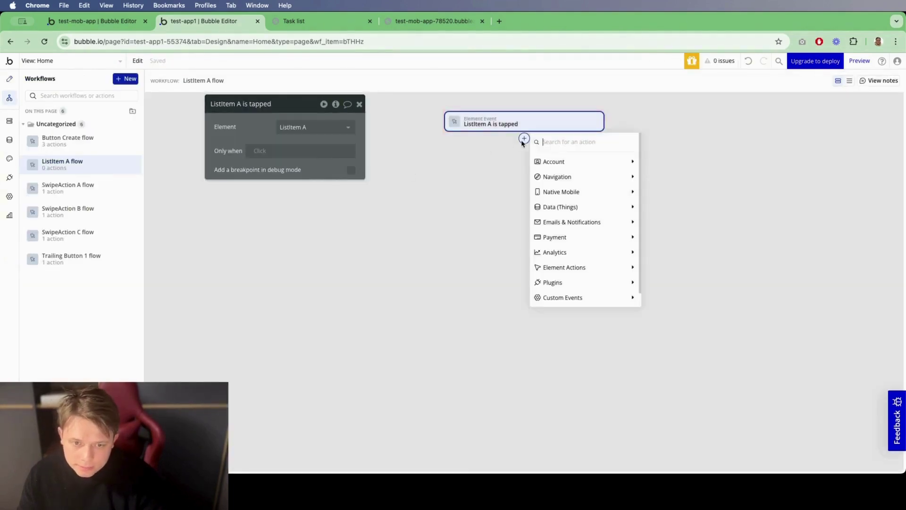
mouse_move(580, 177)
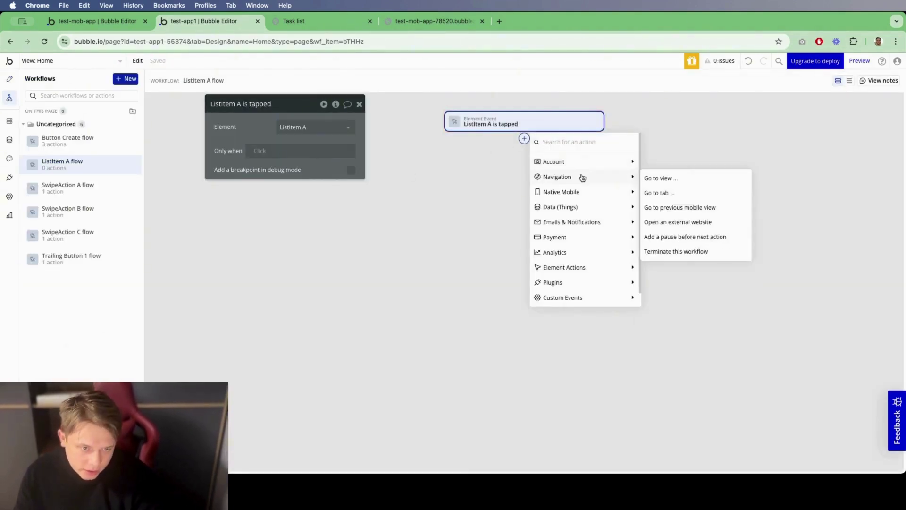
left_click(666, 183)
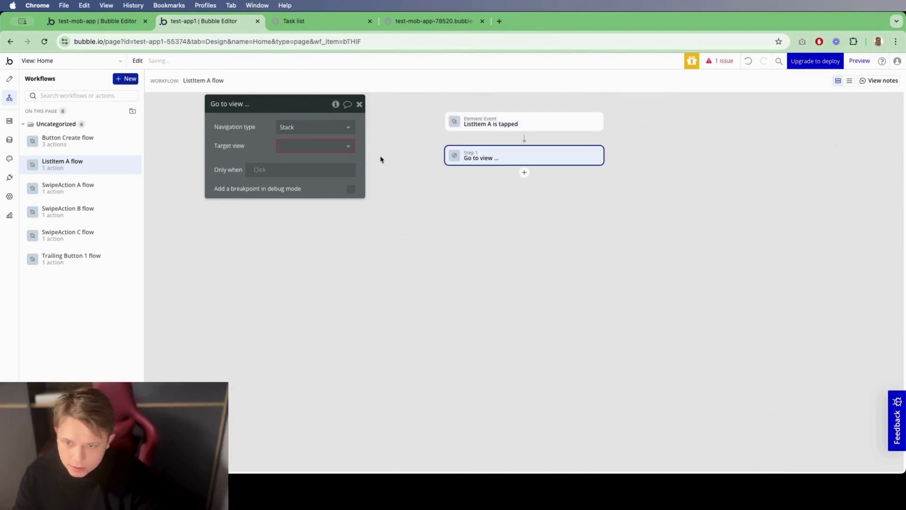
left_click(312, 145)
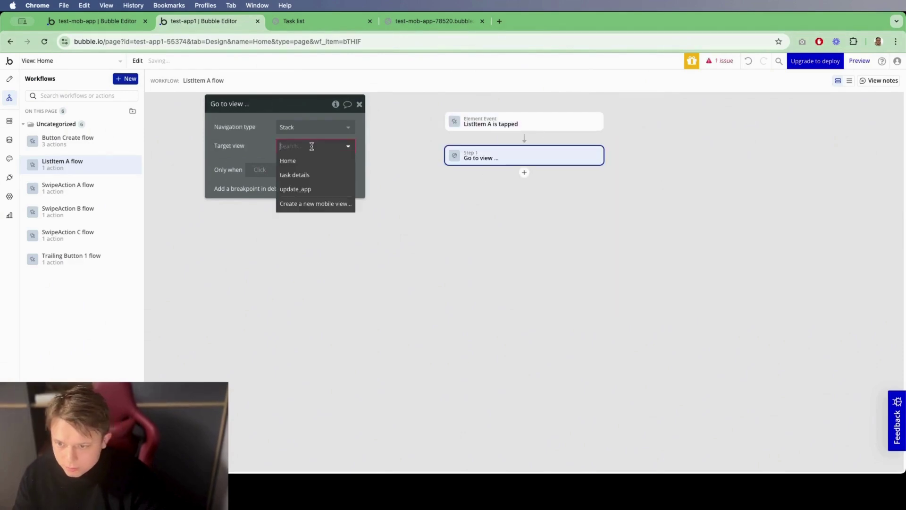
left_click(313, 175)
left_click(289, 165)
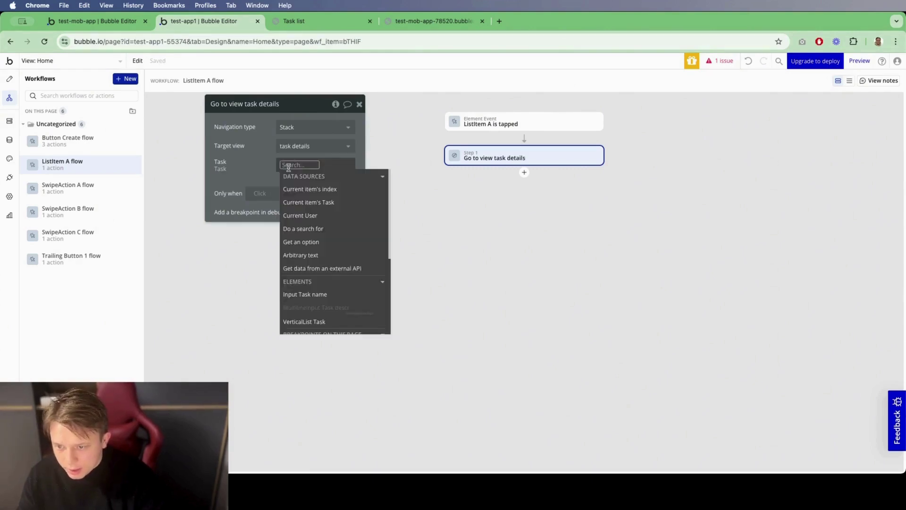
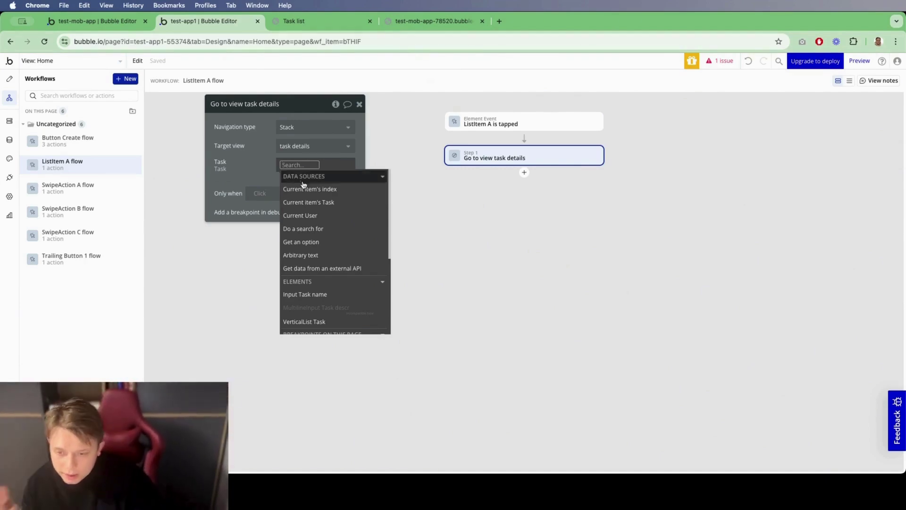
Step: Pass Current item's Task into the task details view and launch the app preview
left_click(333, 201)
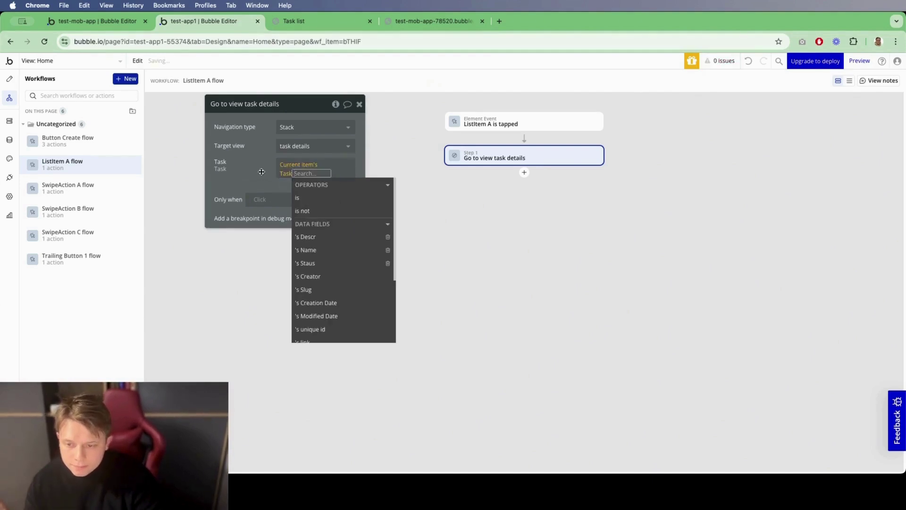
left_click(359, 104)
left_click(311, 22)
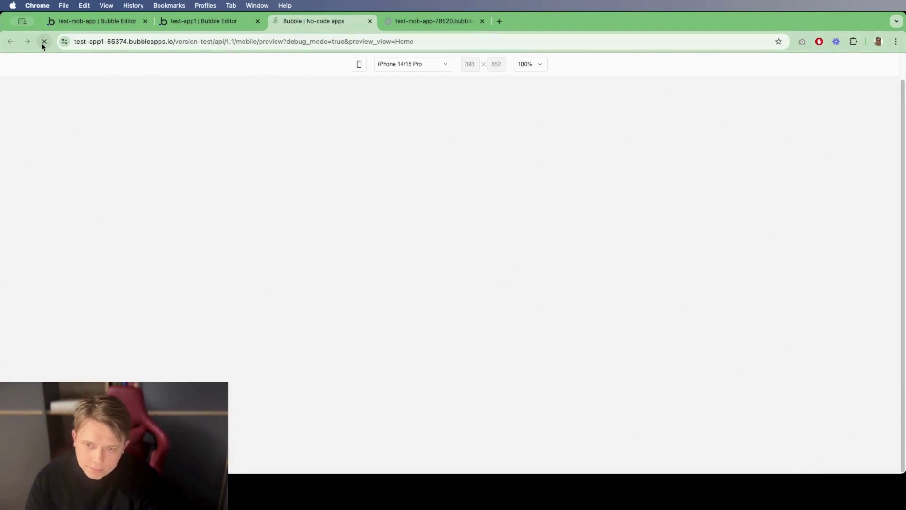
Step: In the preview, save Test 1 as 'Test 1 (edit)' with description 'Lorem ipsum dolor (edit)'
left_click(435, 135)
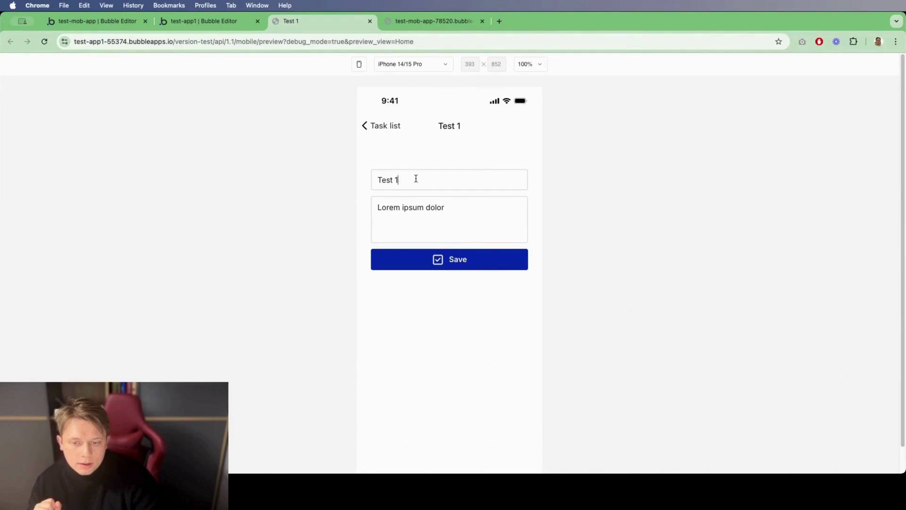
left_click(430, 201)
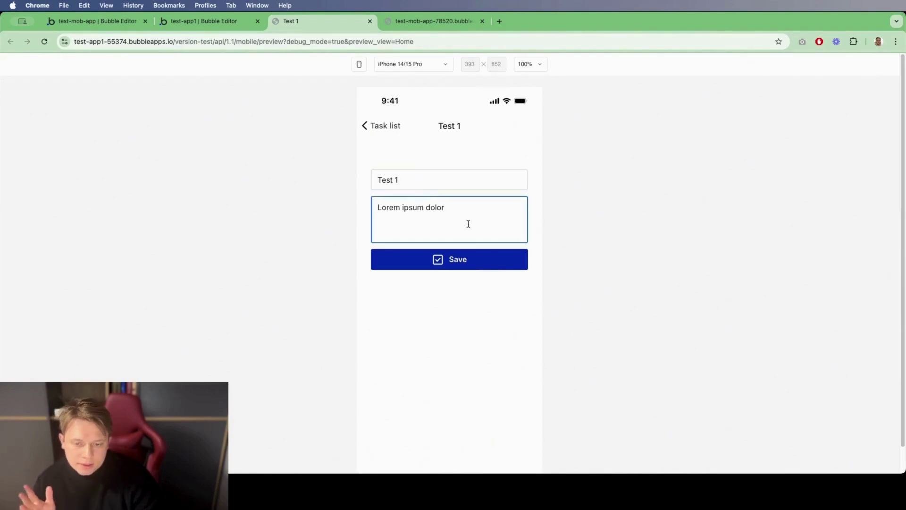
left_click(425, 178)
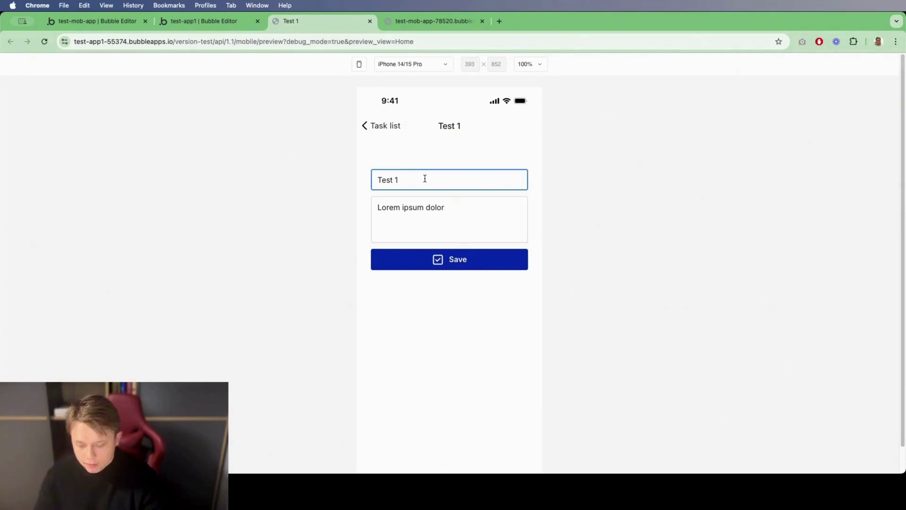
key("Left")
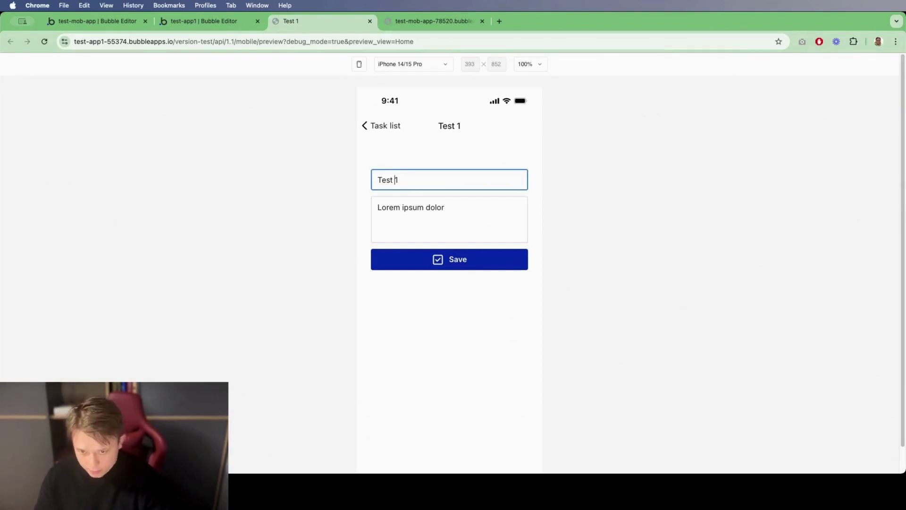
type("(de")
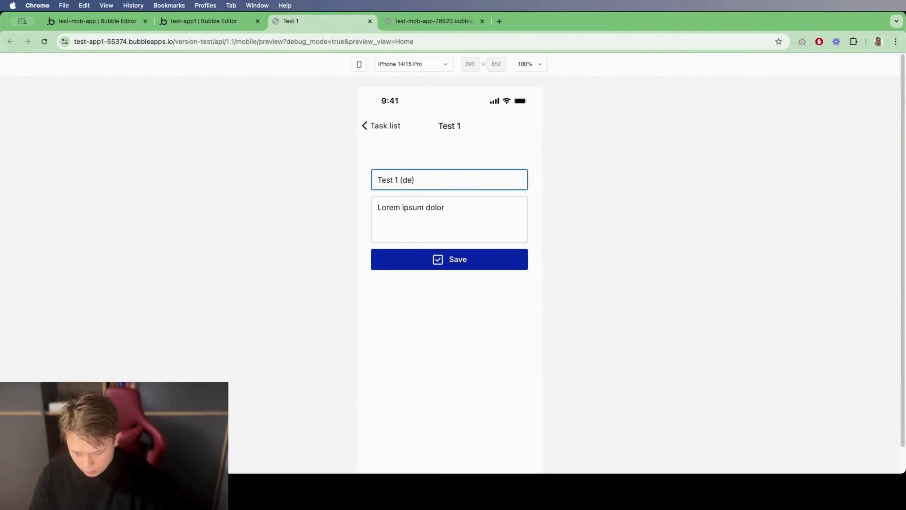
type("dit)")
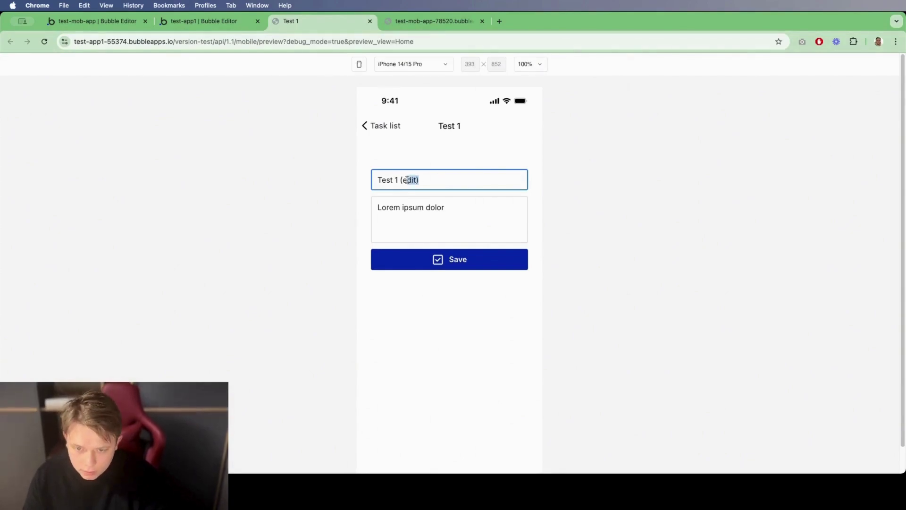
triple_click(451, 204)
left_click(451, 204)
type("(edit)")
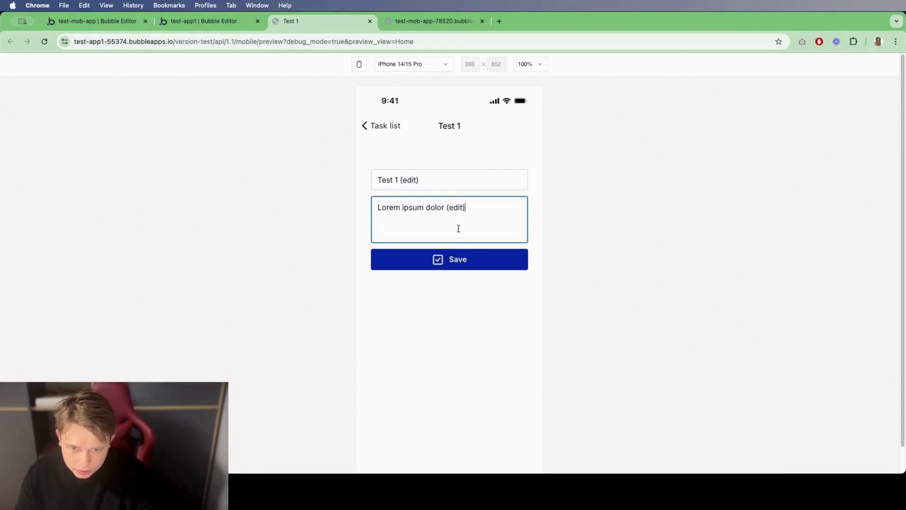
left_click(465, 262)
Step: Reopen the task from the list to confirm the saved edits, then return to the editor
left_click(389, 126)
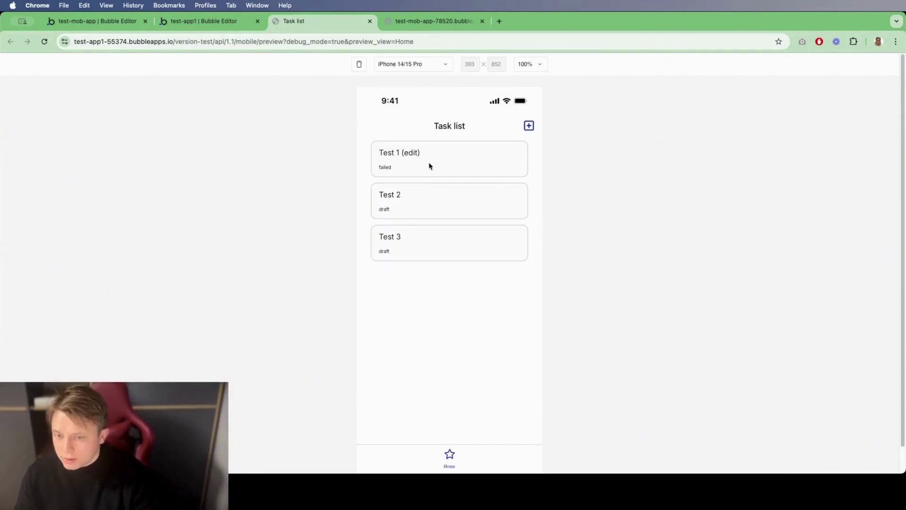
left_click(430, 166)
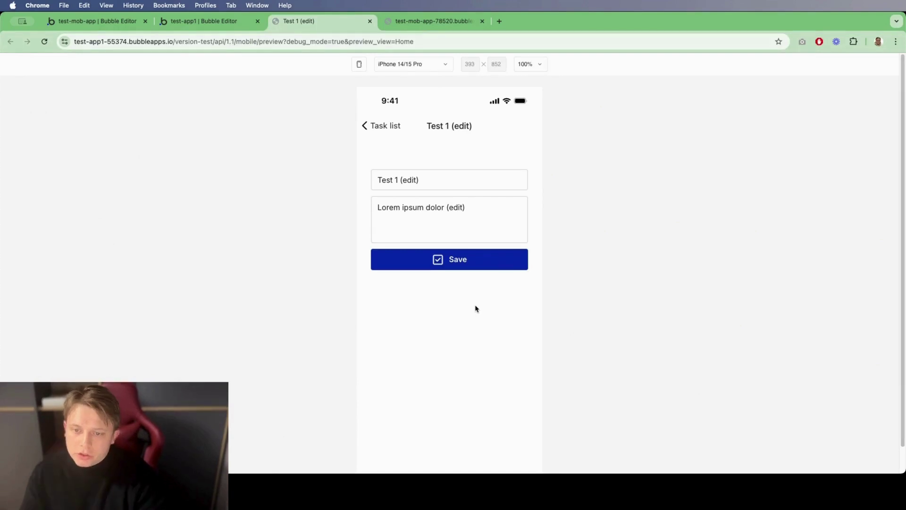
left_click(204, 21)
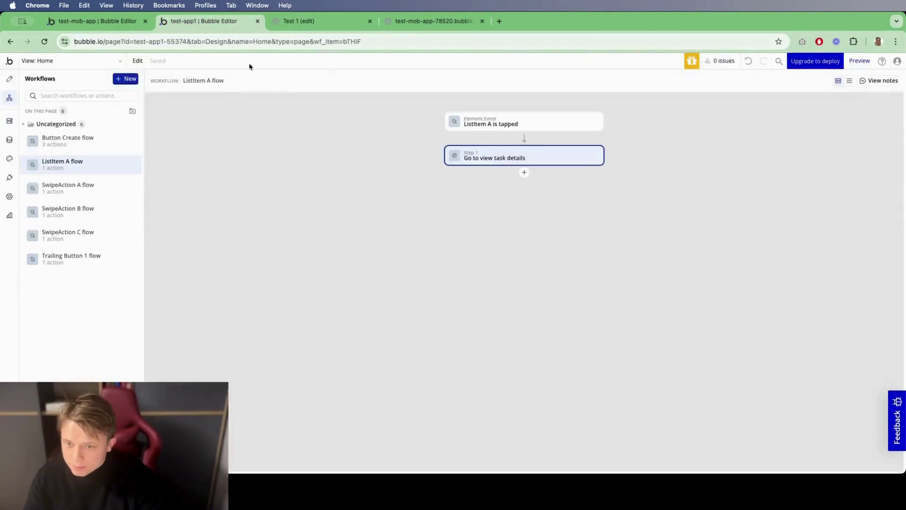
Step: Add a text above Save showing Parent group's Task's Staus's Display
left_click(98, 62)
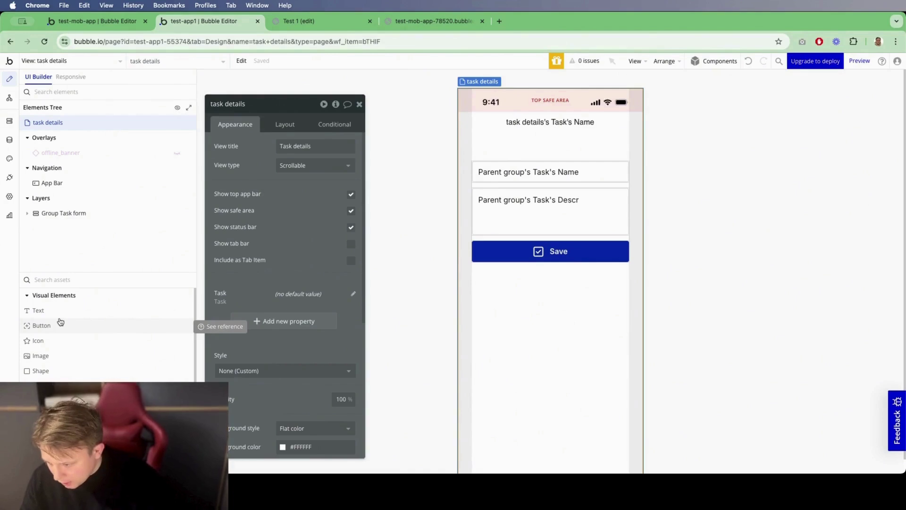
left_click_drag(47, 312, 523, 275)
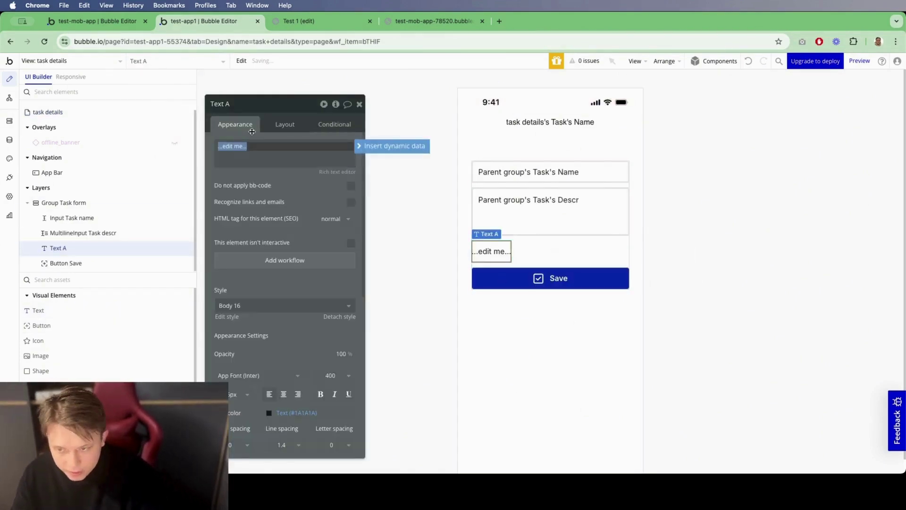
left_click(394, 145)
left_click(276, 178)
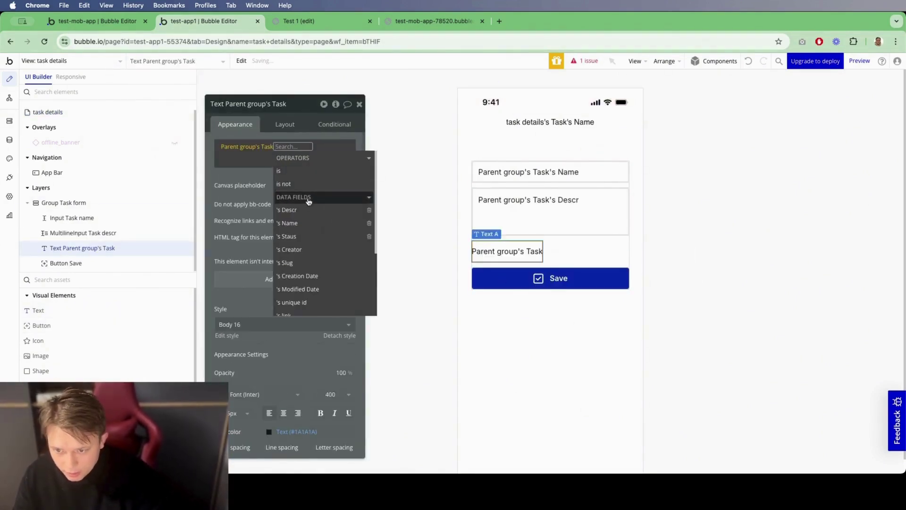
left_click(313, 235)
left_click(351, 185)
left_click(292, 160)
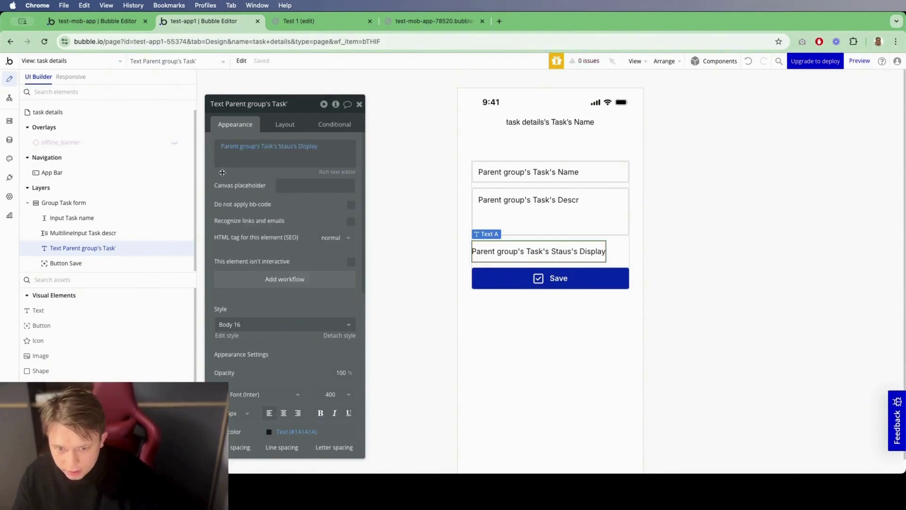
Step: Centre the status text horizontally in the task details layout
left_click(290, 126)
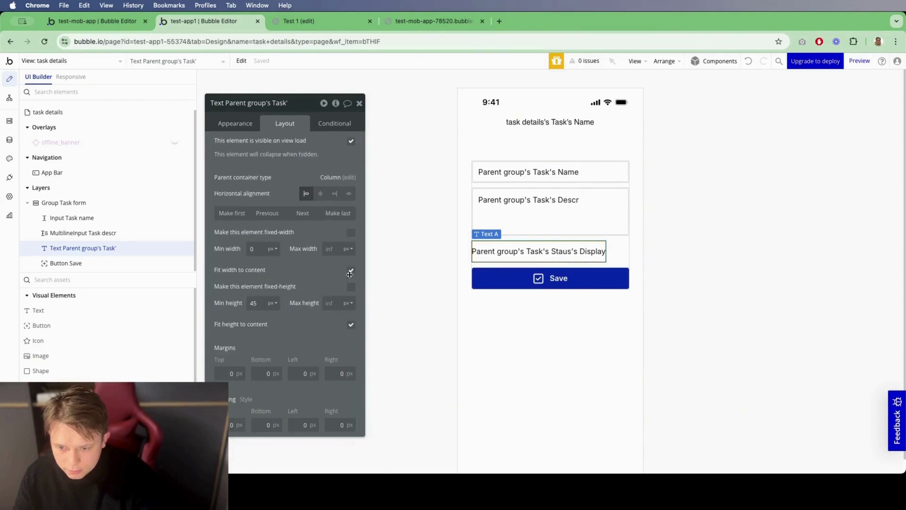
left_click(321, 193)
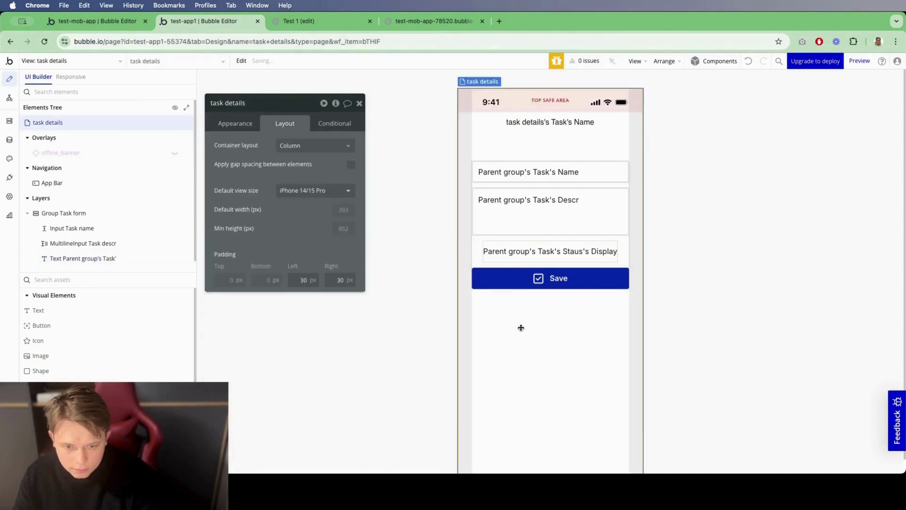
left_click(444, 238)
scroll(86, 325, "down", 5)
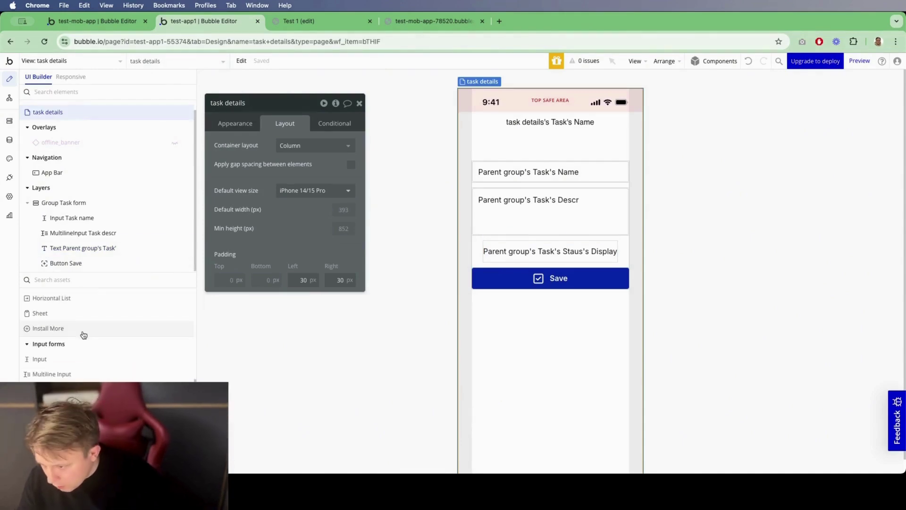
Step: Add a sheet named 'Task status' of type Task, sourced from task details's Task
left_click_drag(65, 377, 579, 358)
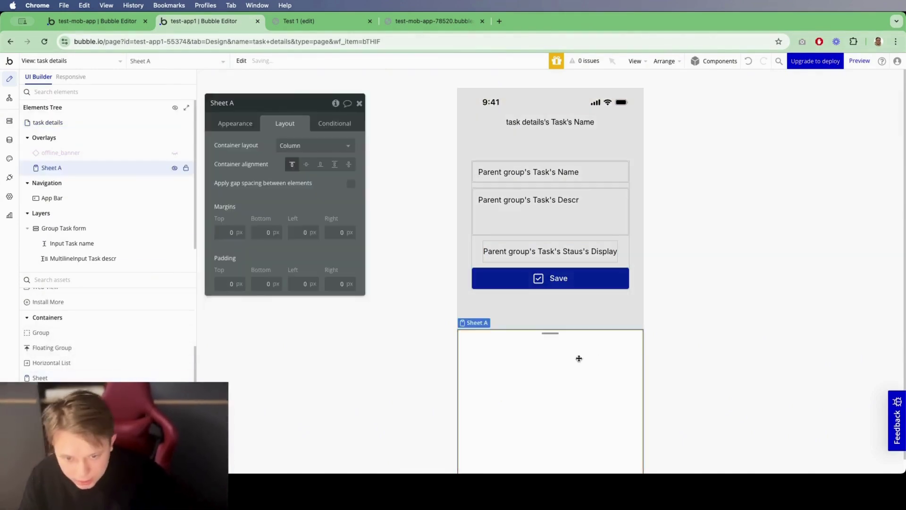
double_click(261, 109)
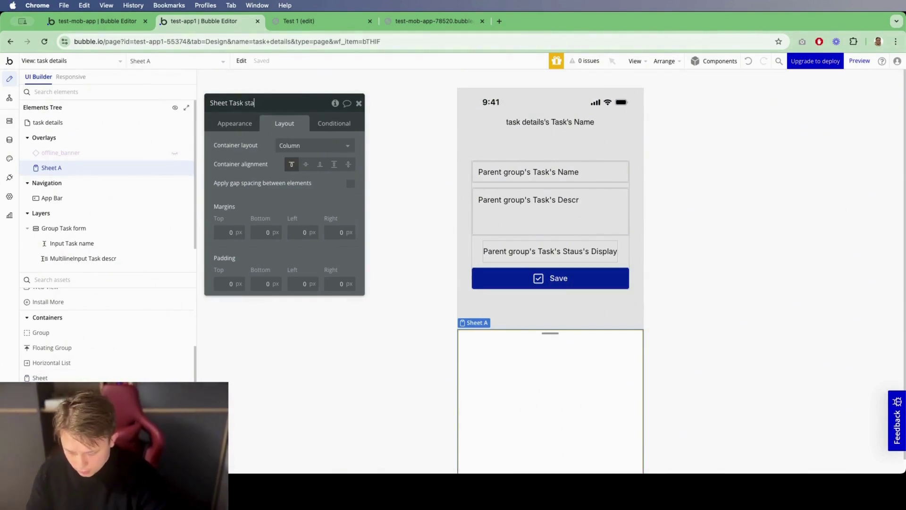
type("Task status")
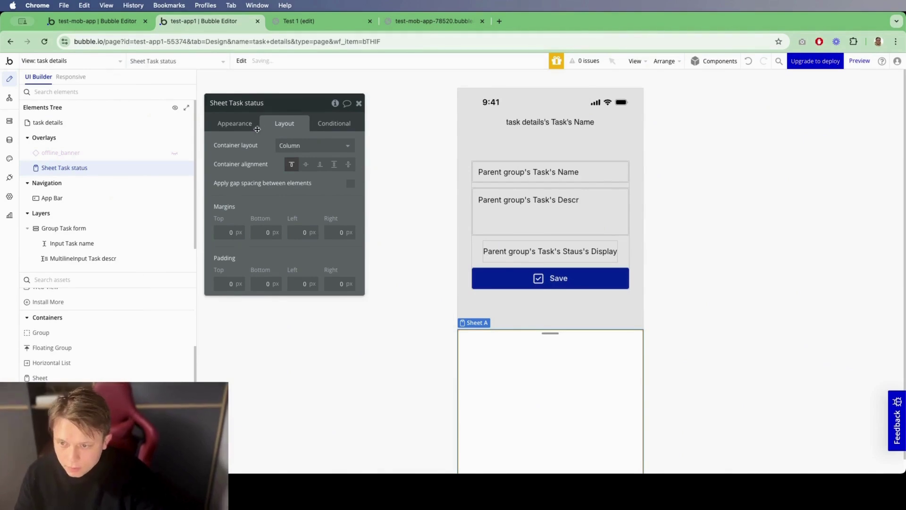
left_click(258, 128)
left_click(290, 146)
left_click(299, 210)
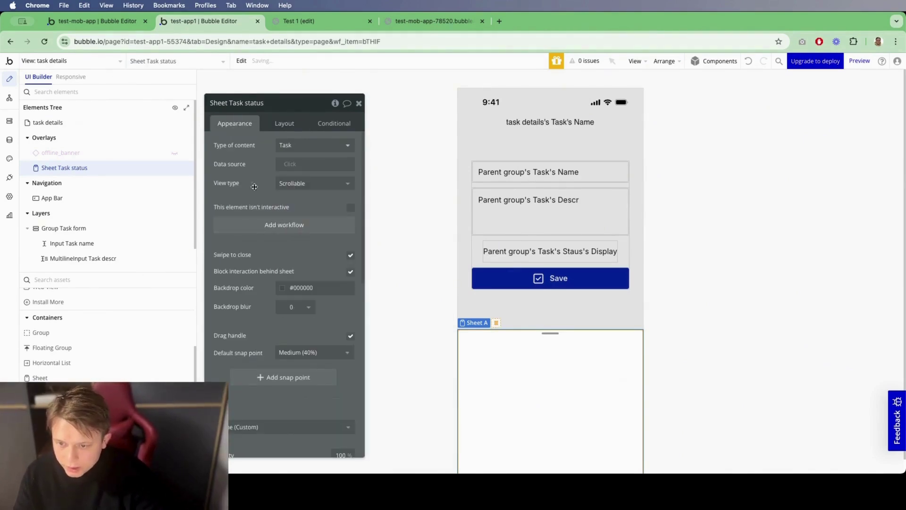
left_click(289, 164)
type("tas")
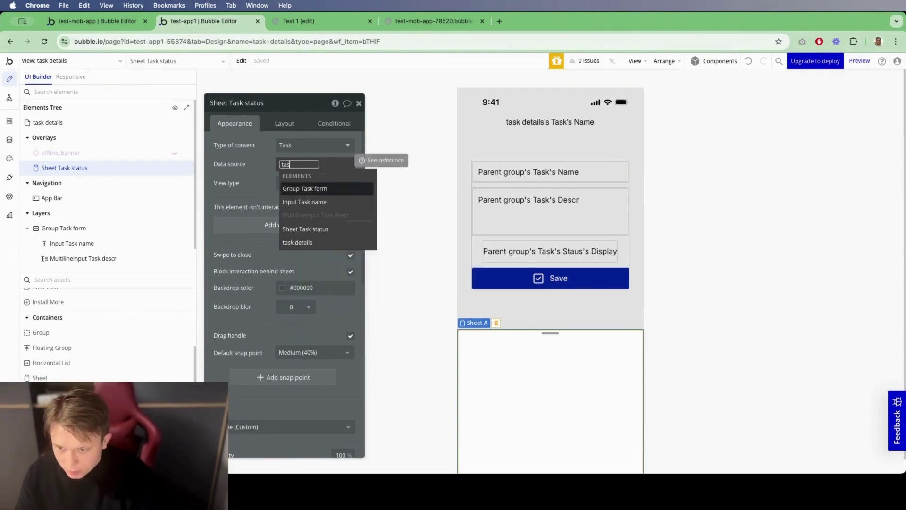
left_click(297, 242)
left_click(330, 187)
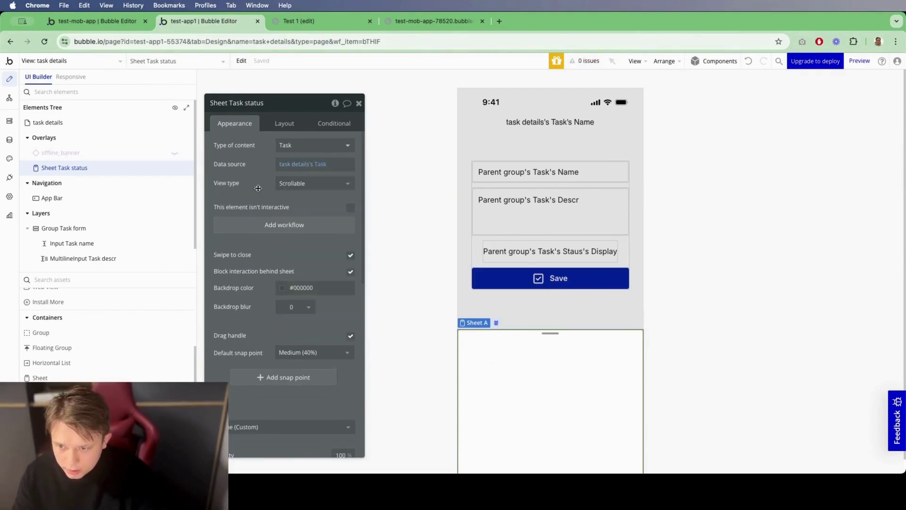
Step: Give the sheet 30 px top and side padding
left_click(284, 123)
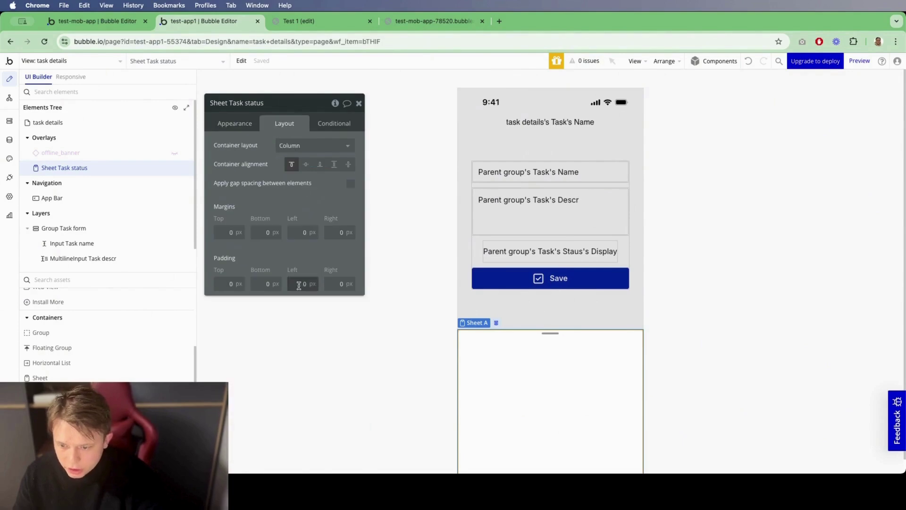
left_click(230, 282)
type("30")
left_click(268, 283)
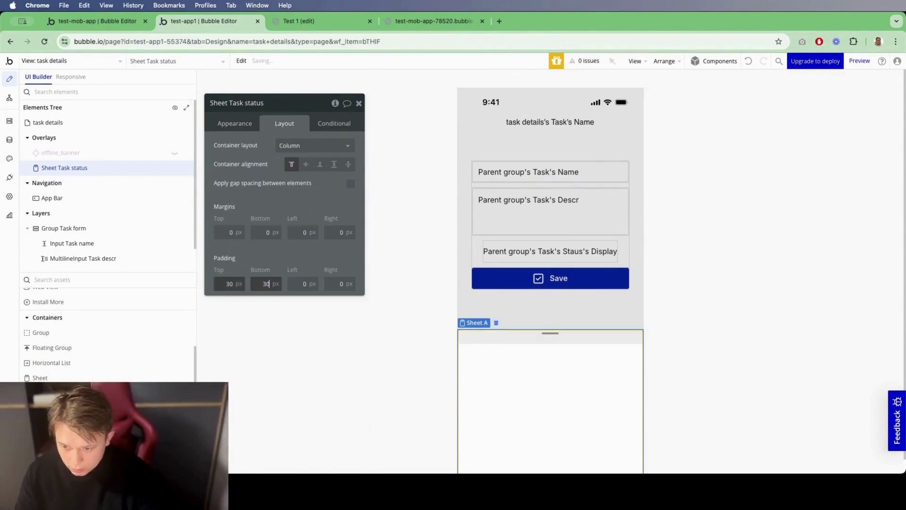
key("Tab")
type("30")
Step: Set the sheet's view type to Vertical List and select VerticalList A inside it
left_click(234, 123)
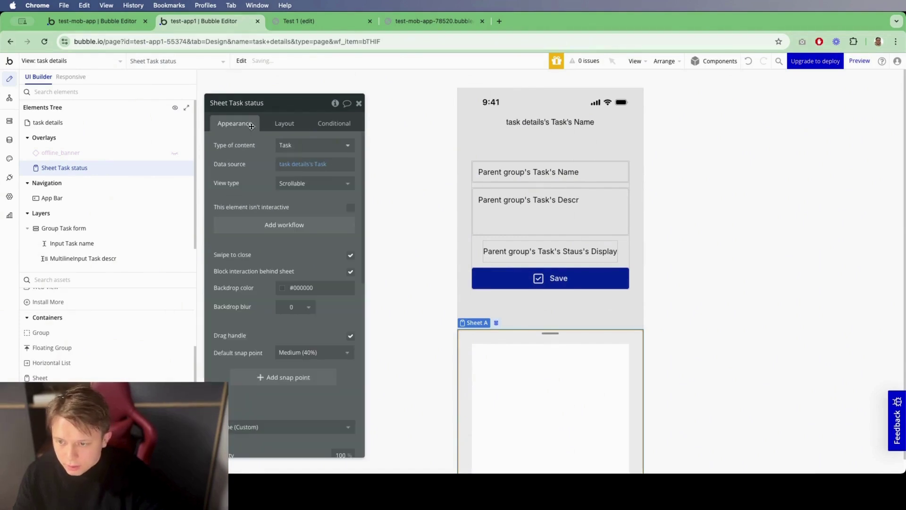
left_click(302, 186)
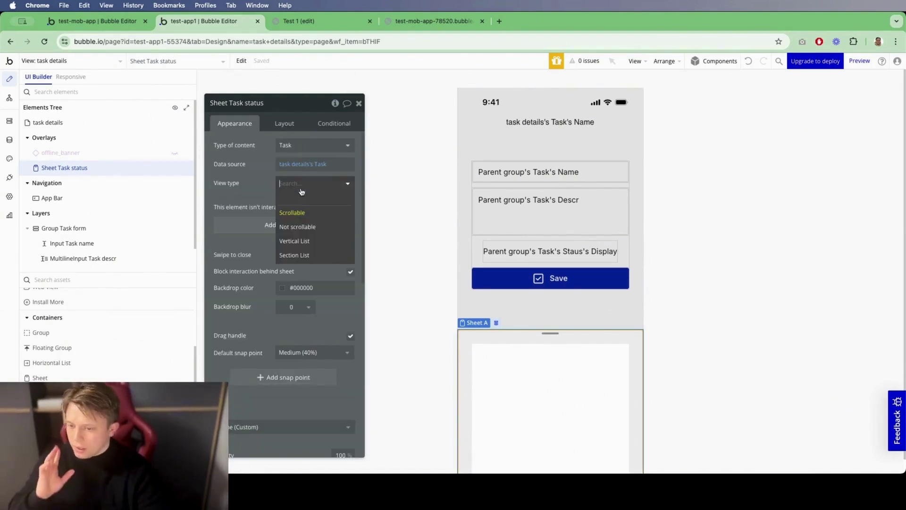
left_click(302, 241)
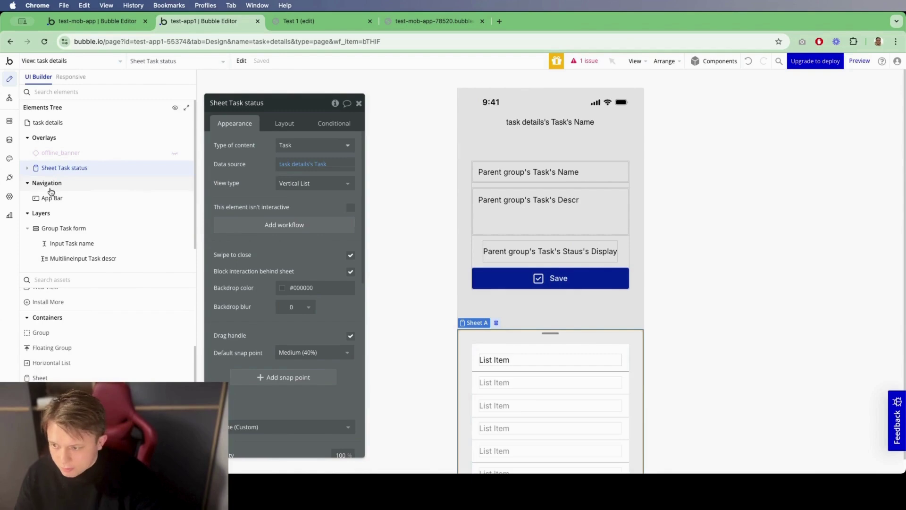
left_click(27, 168)
left_click(66, 183)
left_click(283, 147)
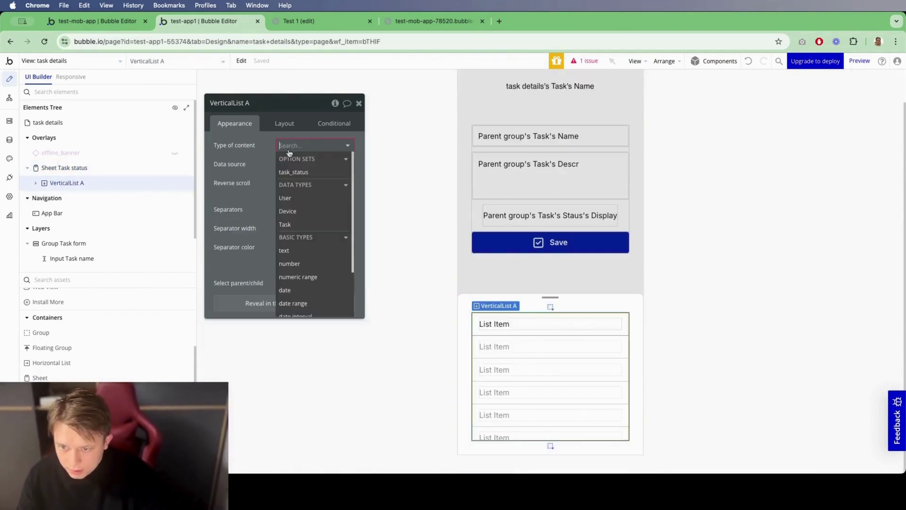
Step: Make the list hold task_status, sourced from Get an option with all options
left_click(302, 172)
left_click(283, 164)
type("op")
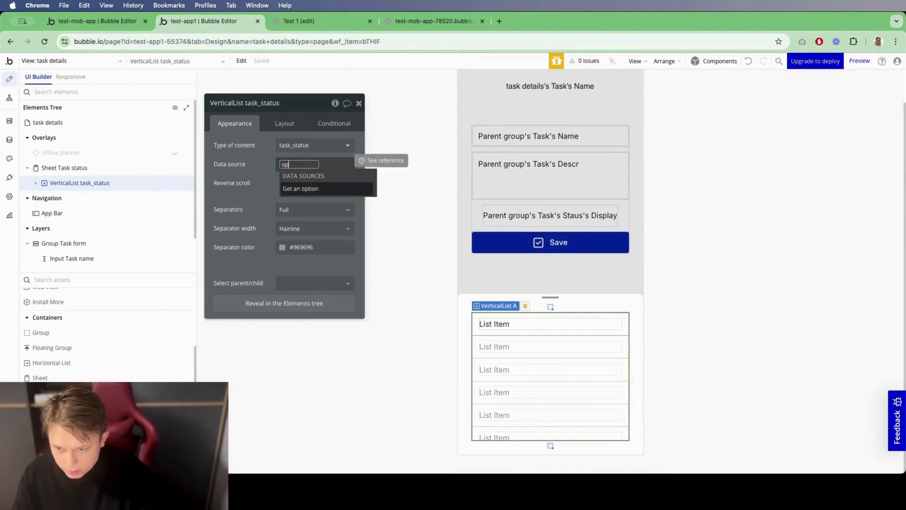
key("Return")
left_click(457, 145)
left_click(457, 155)
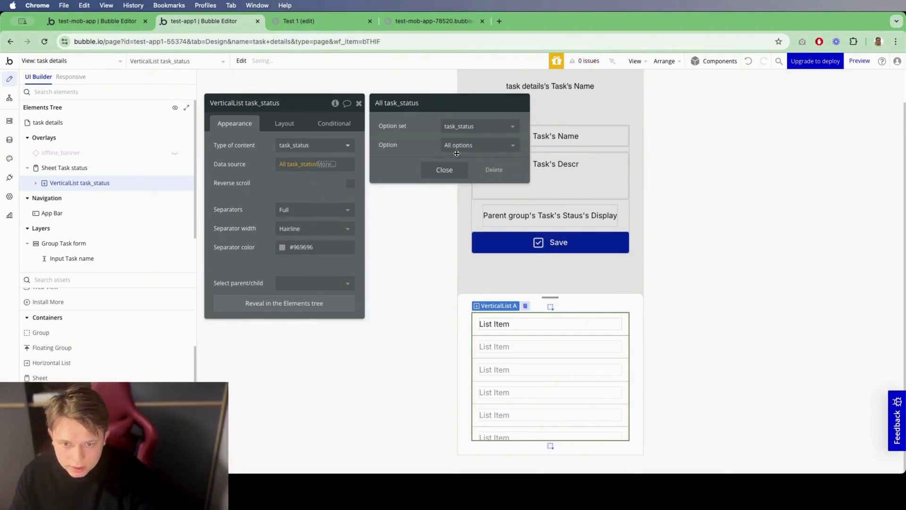
left_click(444, 169)
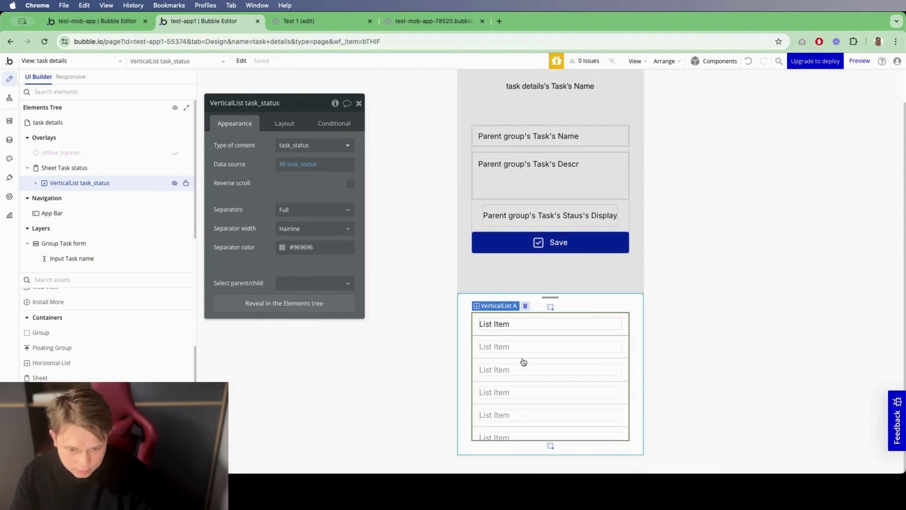
Step: Set each row's text to Current item's task_status's Display, centre-aligned
left_click(491, 329)
left_click(492, 324)
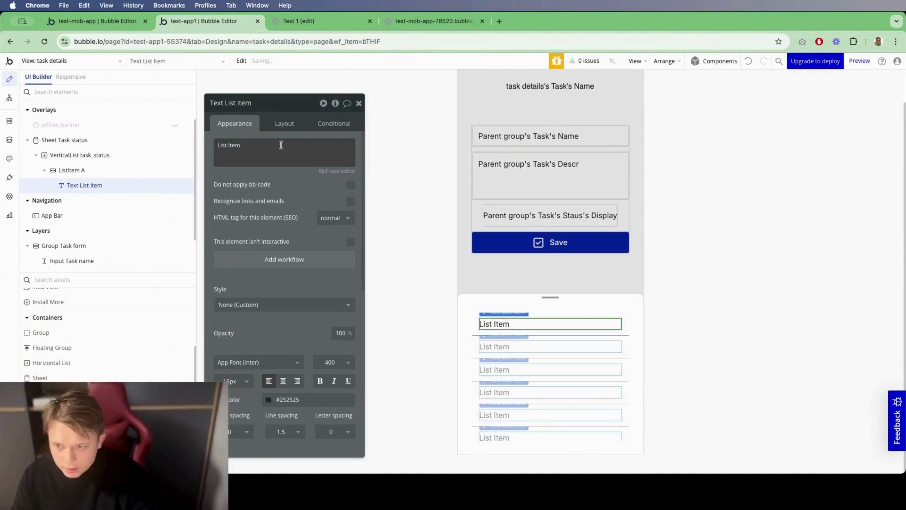
left_click(394, 146)
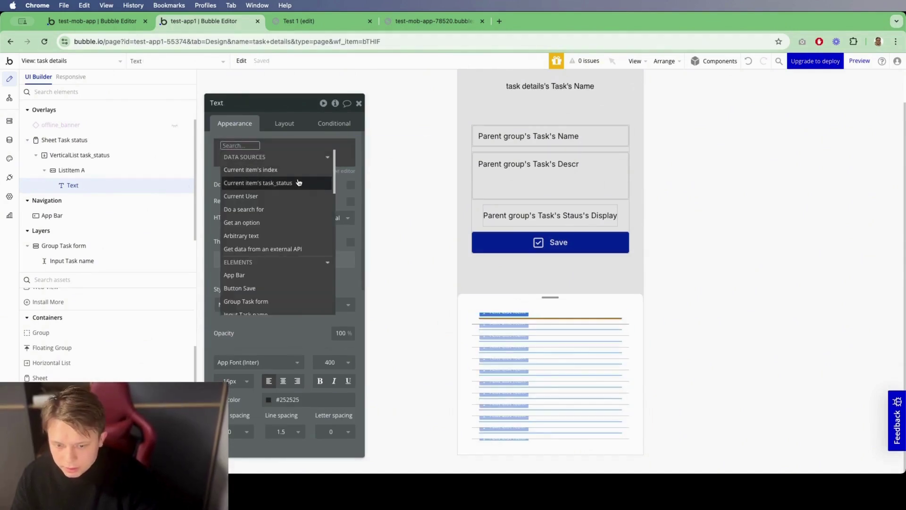
left_click(268, 184)
left_click(540, 322)
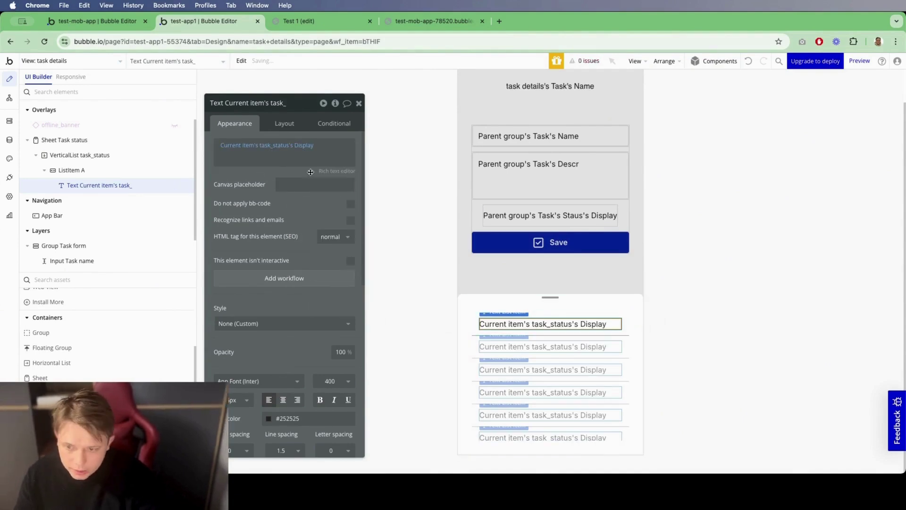
left_click(283, 400)
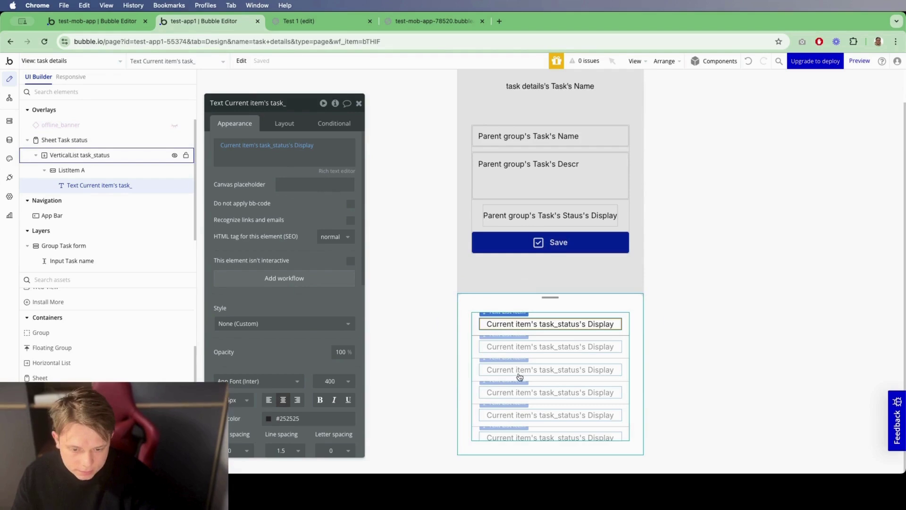
left_click(477, 327)
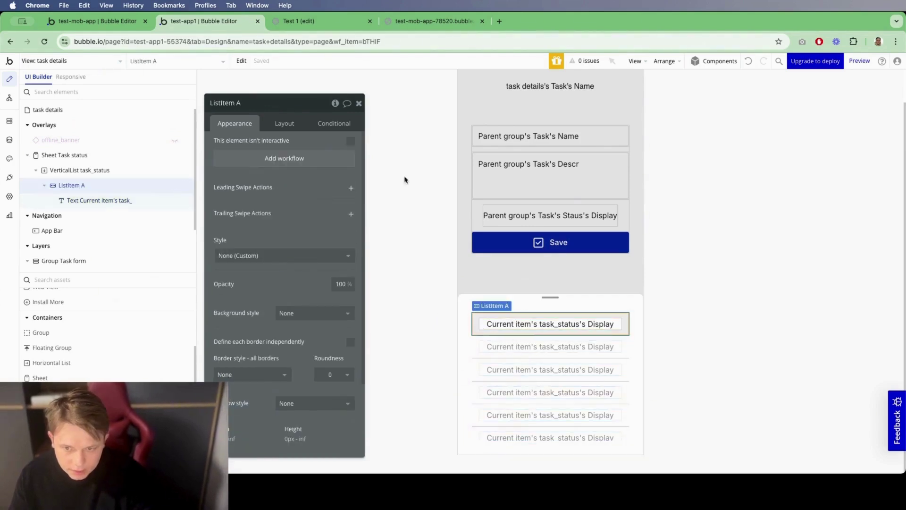
Step: Add a ListItem A condition: when Current item's task_status is task details's Task's Staus
left_click(333, 124)
left_click(284, 155)
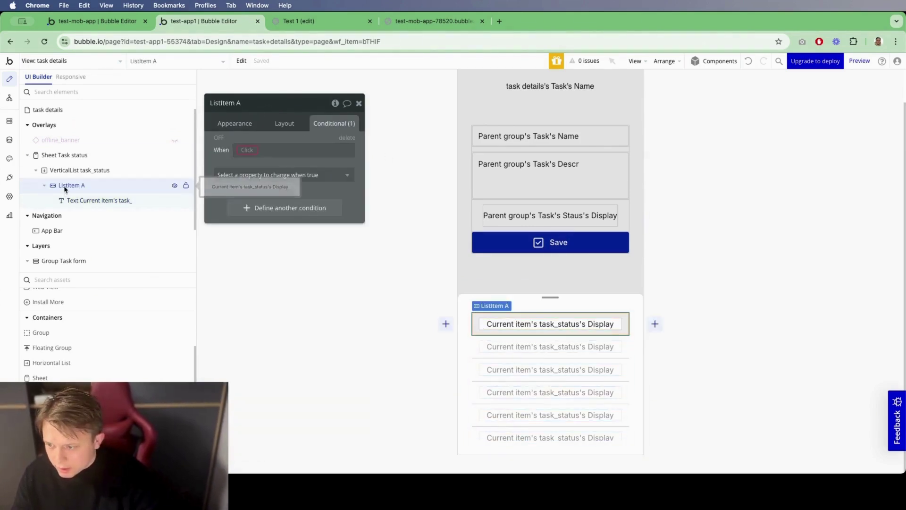
left_click(250, 154)
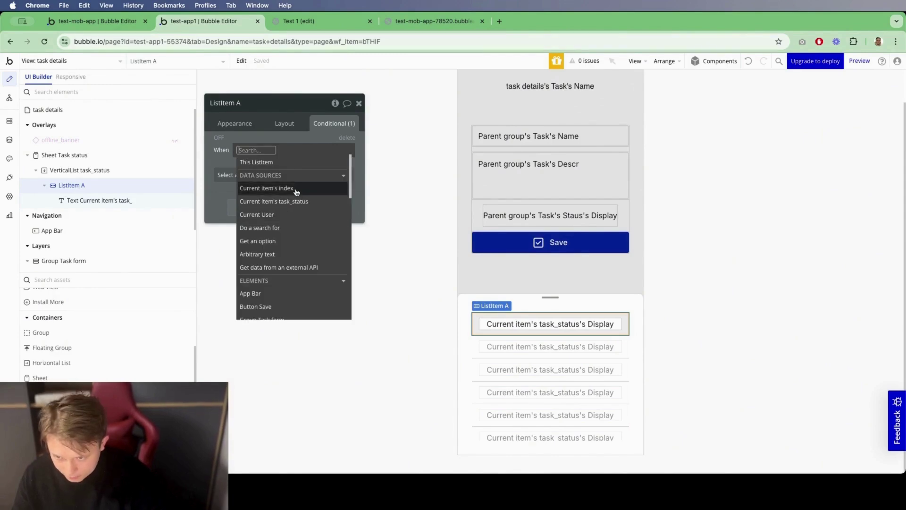
left_click(306, 200)
left_click(312, 200)
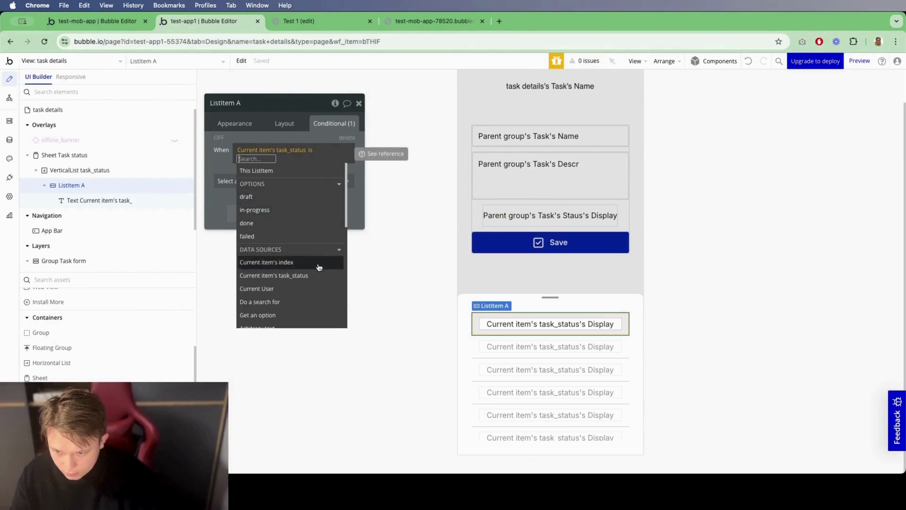
type("tas")
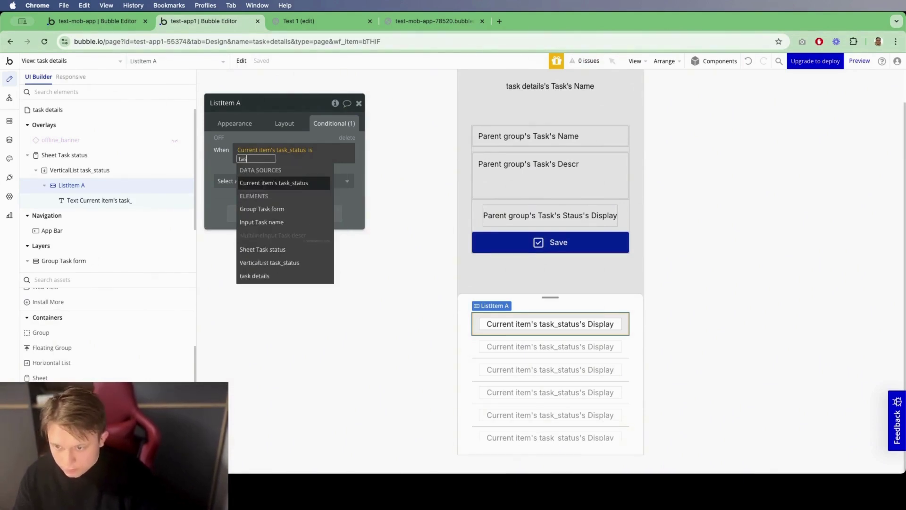
key("Return")
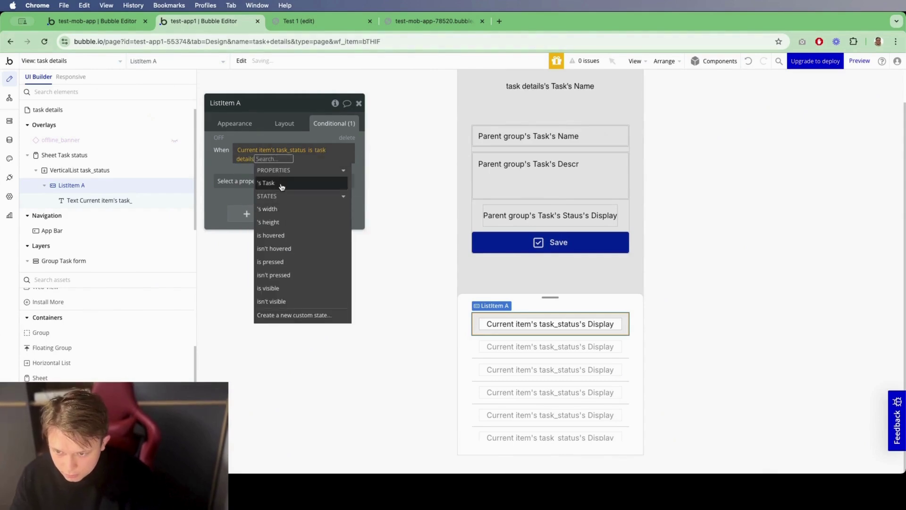
key("Return")
type("s")
left_click(276, 249)
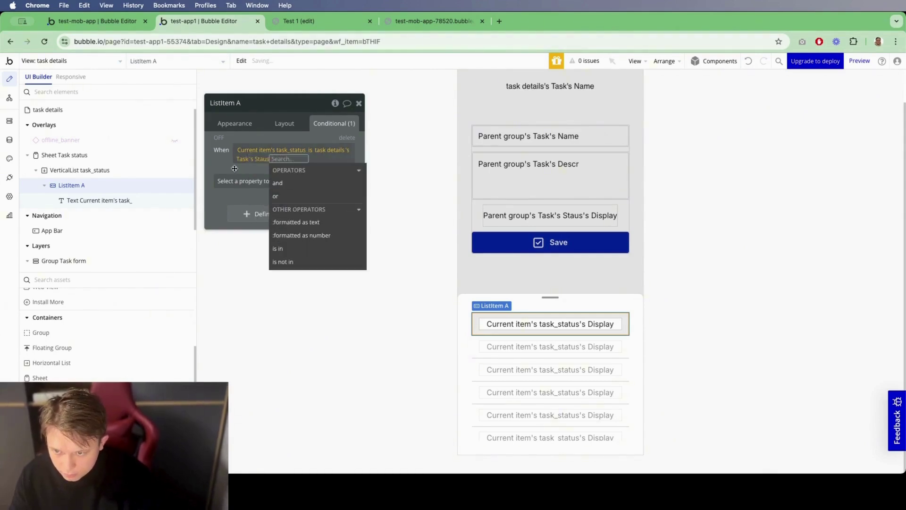
Step: Make the condition set a Flat color background in Primary 40
left_click(231, 180)
type("ba")
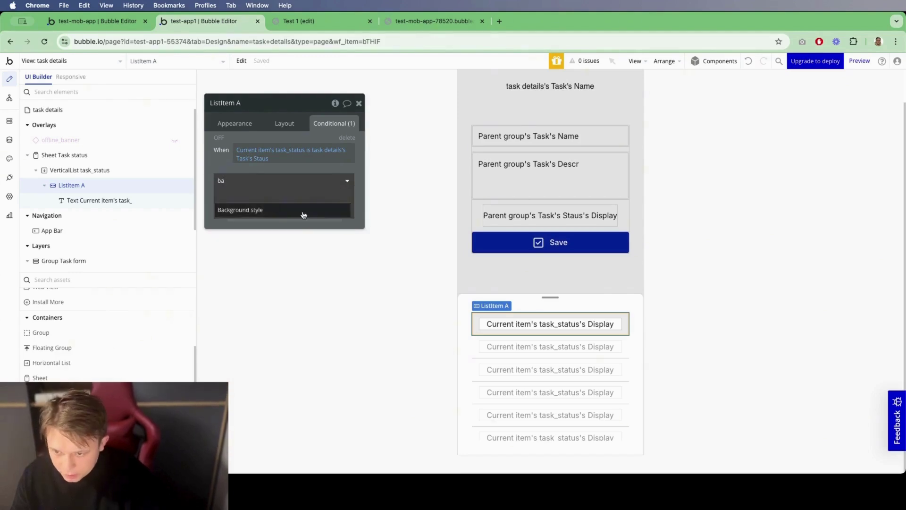
left_click(303, 211)
left_click(302, 178)
left_click(303, 218)
left_click(276, 198)
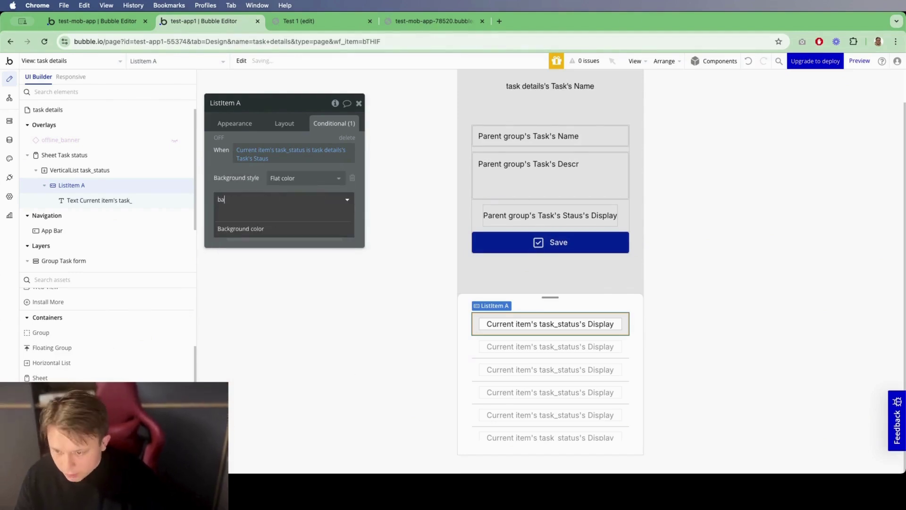
left_click(282, 203)
type("colo")
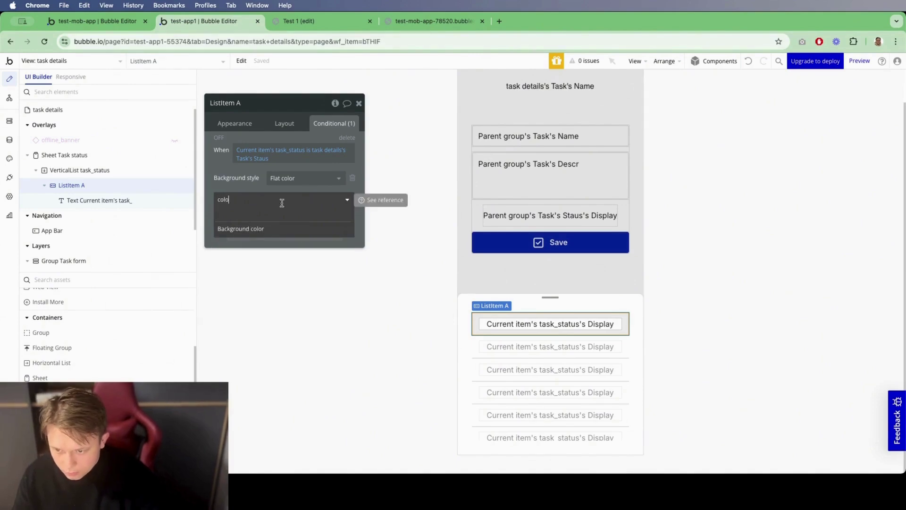
left_click(282, 226)
left_click(273, 197)
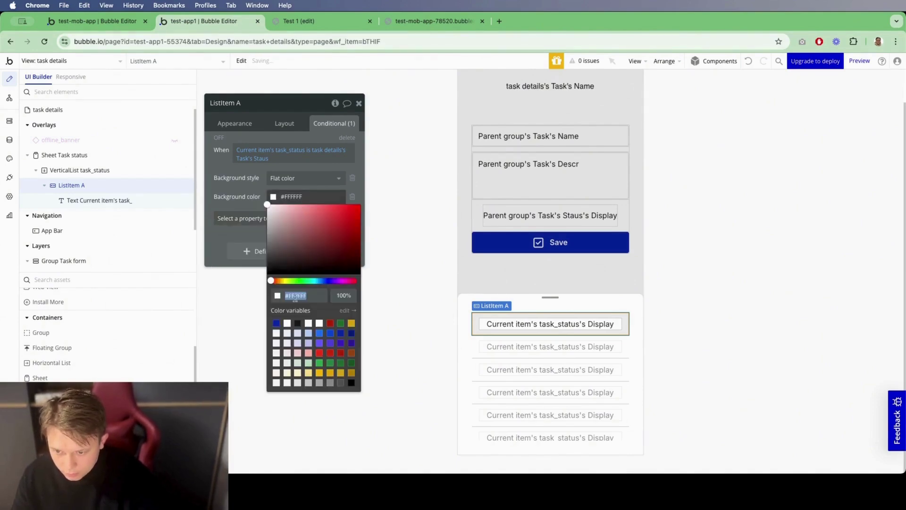
left_click(310, 338)
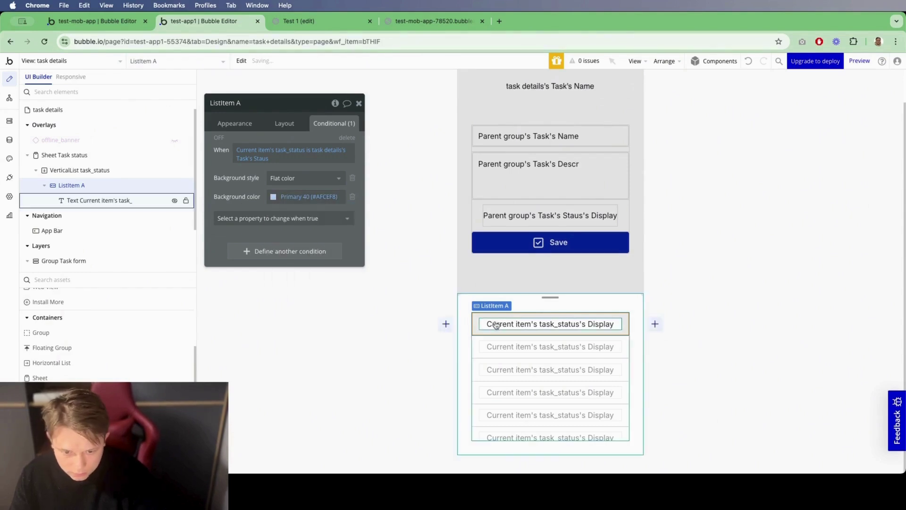
Step: Remove the separators between the status list's rows
left_click(467, 354)
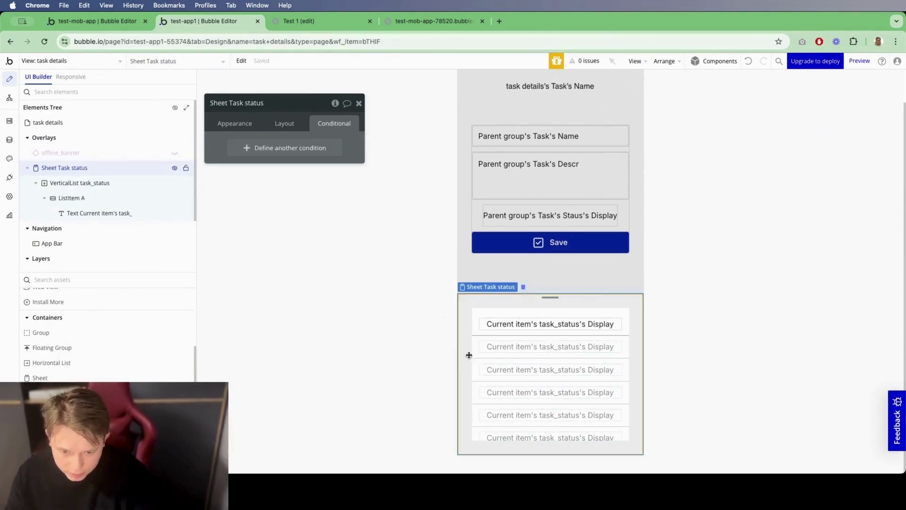
left_click(235, 124)
left_click(88, 183)
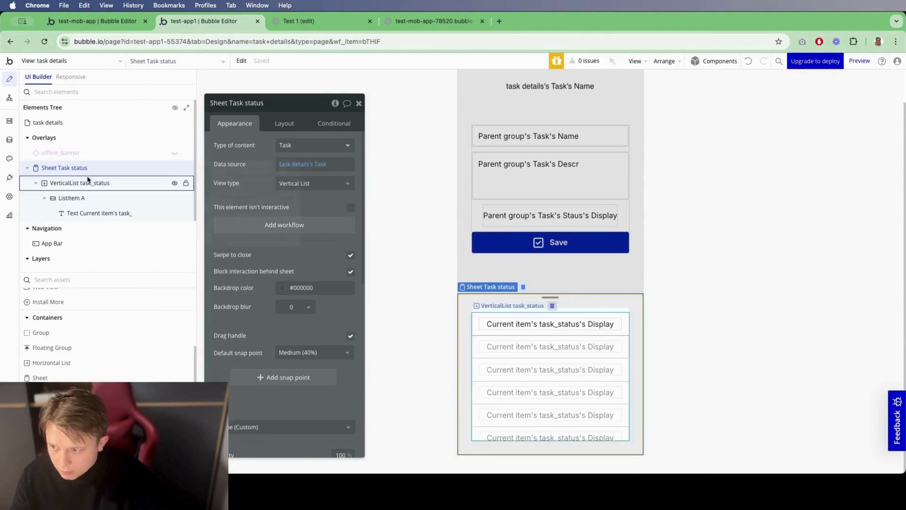
left_click(315, 228)
left_click(309, 256)
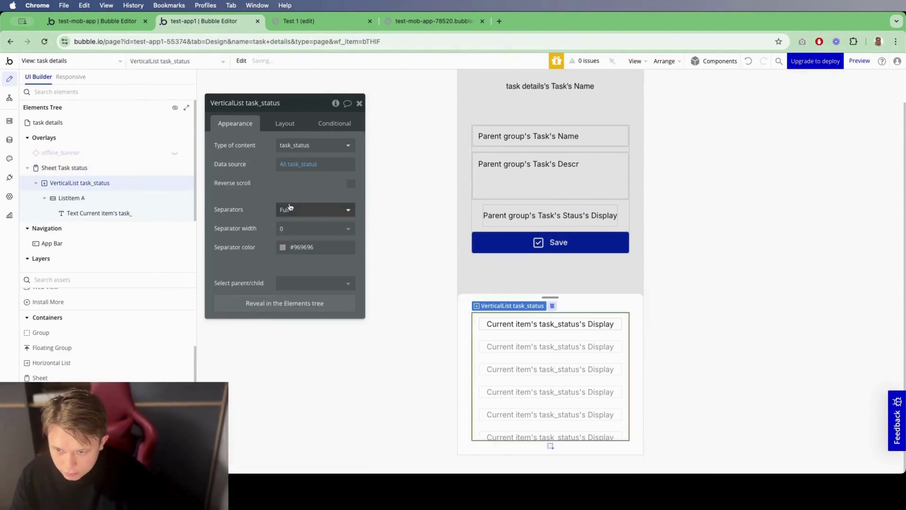
left_click(360, 103)
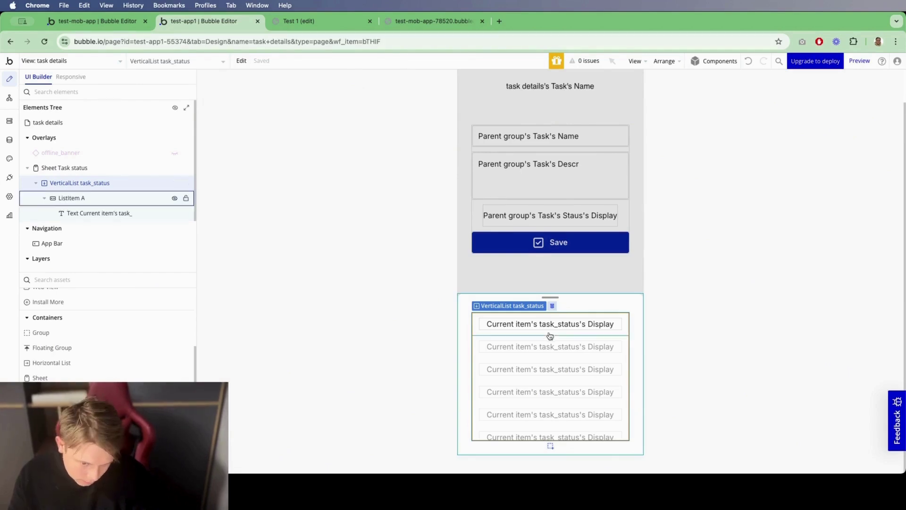
Step: On tapping the row text, set Sheet Task status's Task's Staus to Current item's task_status
double_click(499, 324)
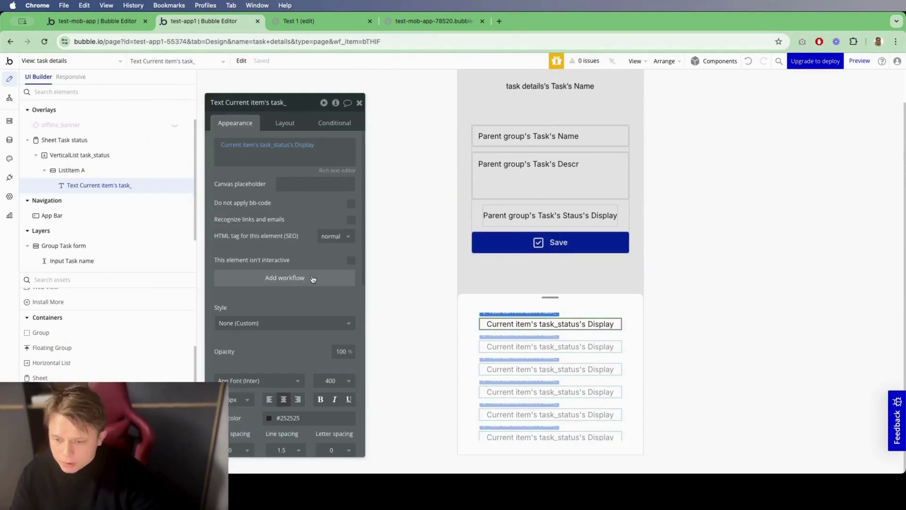
left_click(284, 278)
left_click(524, 139)
type("make thing")
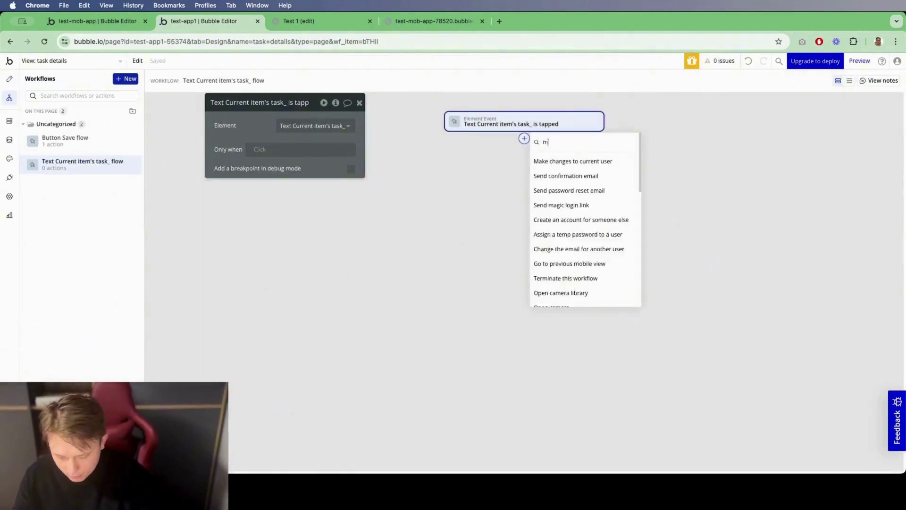
left_click(554, 169)
left_click(319, 127)
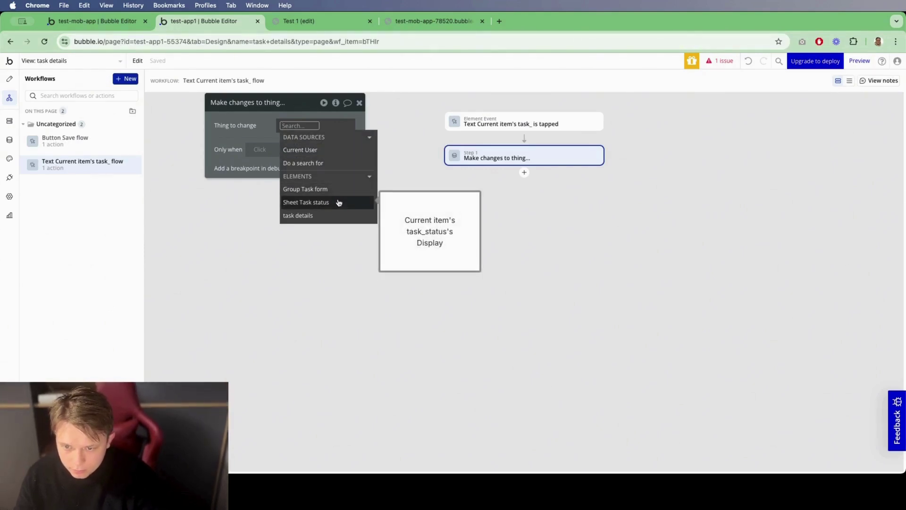
left_click(338, 203)
left_click(360, 200)
left_click(257, 171)
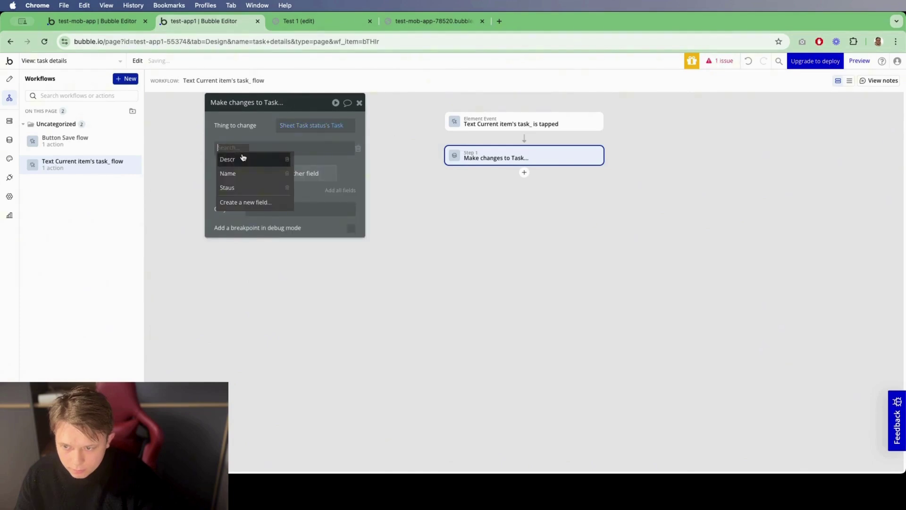
left_click(248, 188)
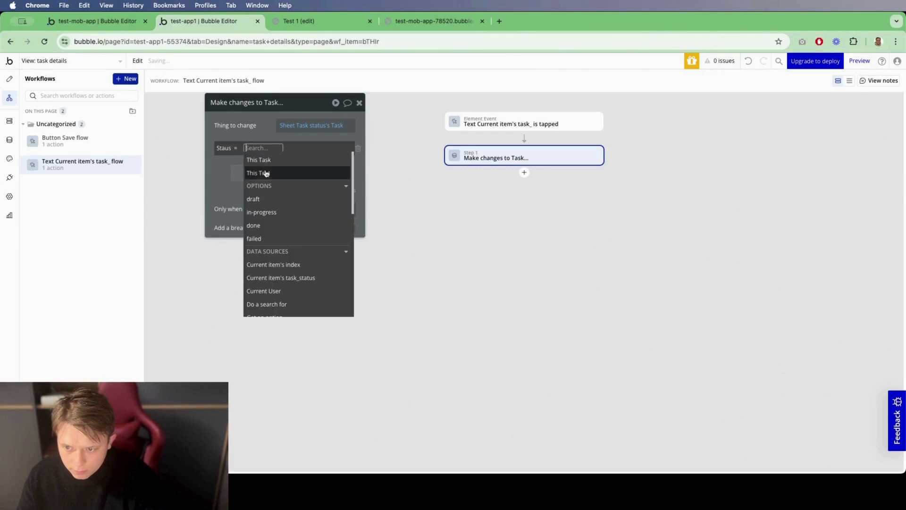
left_click(306, 278)
left_click(299, 156)
left_click(359, 103)
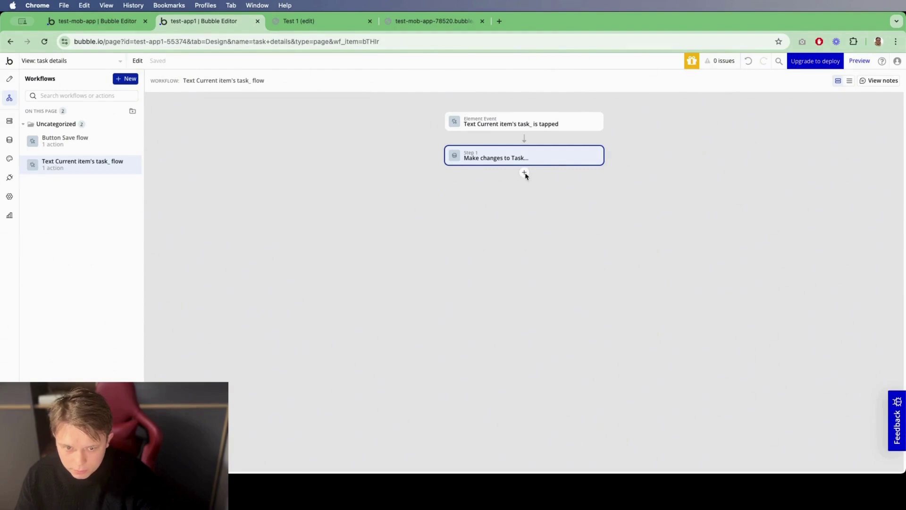
Step: Add a second step that hides Sheet Task status
left_click(523, 172)
type("hide")
left_click(561, 194)
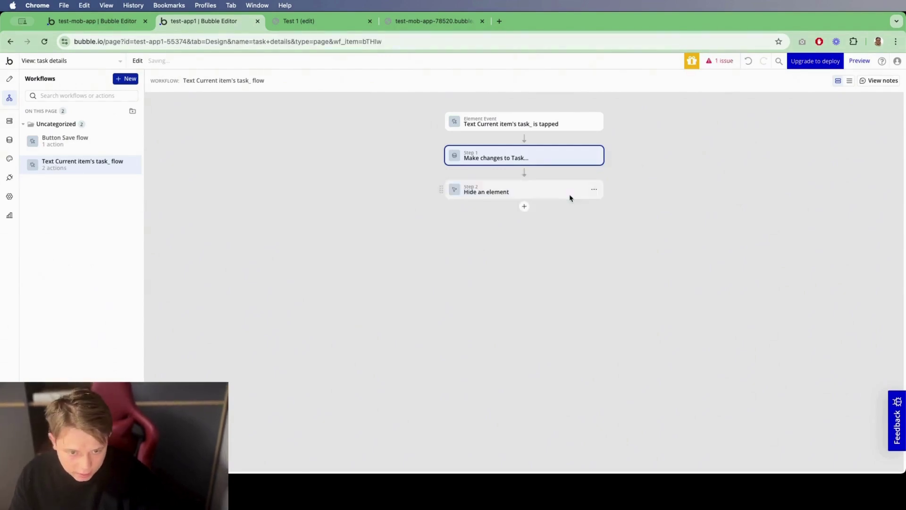
left_click(316, 125)
type("she")
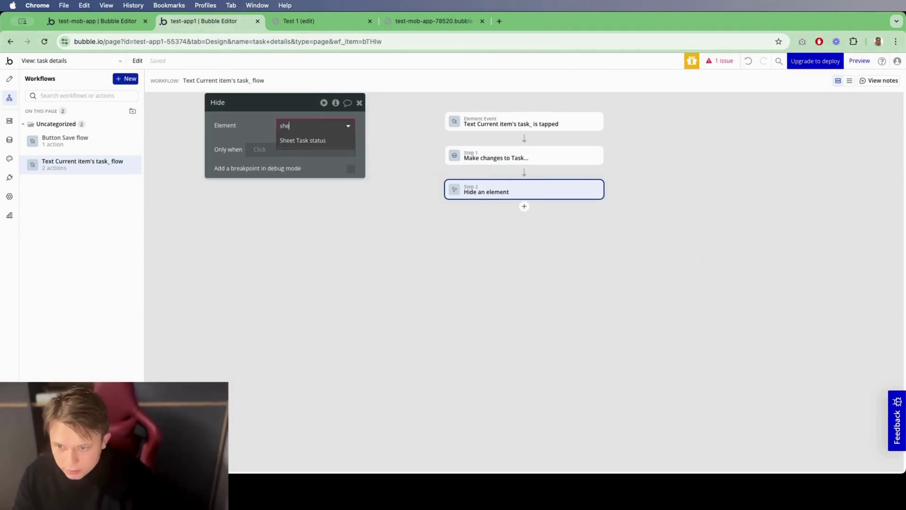
key("Return")
left_click(359, 104)
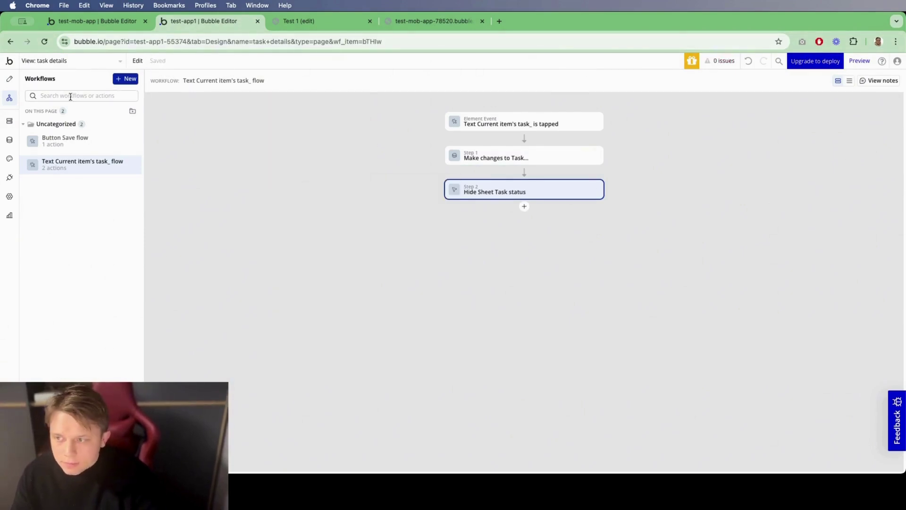
left_click(16, 87)
Step: Make tapping the status text show Sheet Task status, then open the preview
left_click(558, 222)
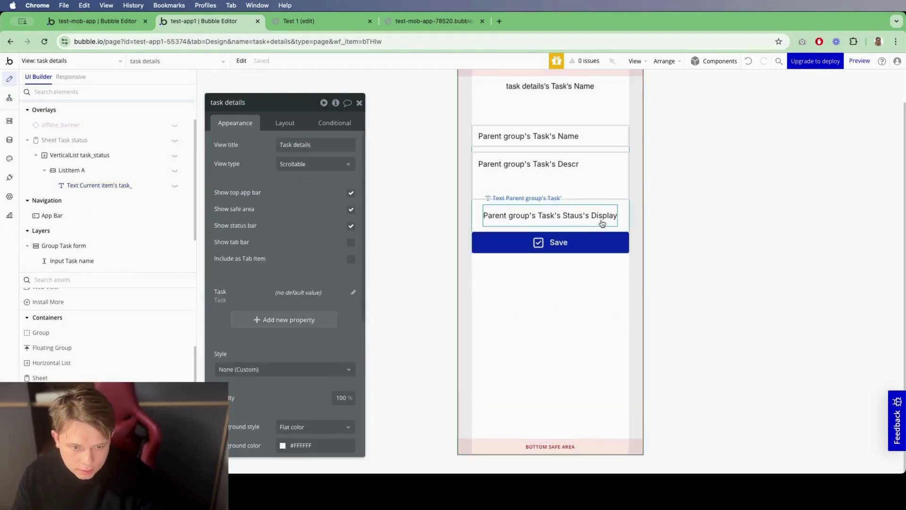
left_click(558, 218)
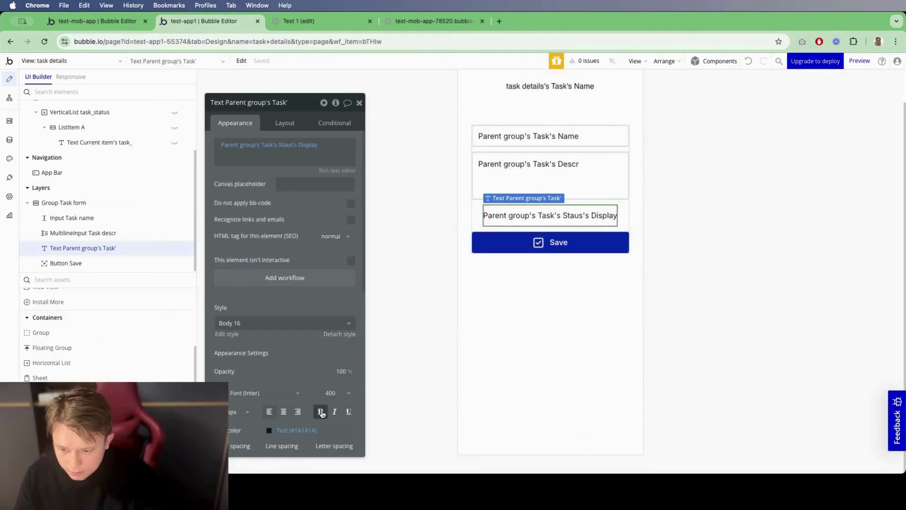
left_click(302, 279)
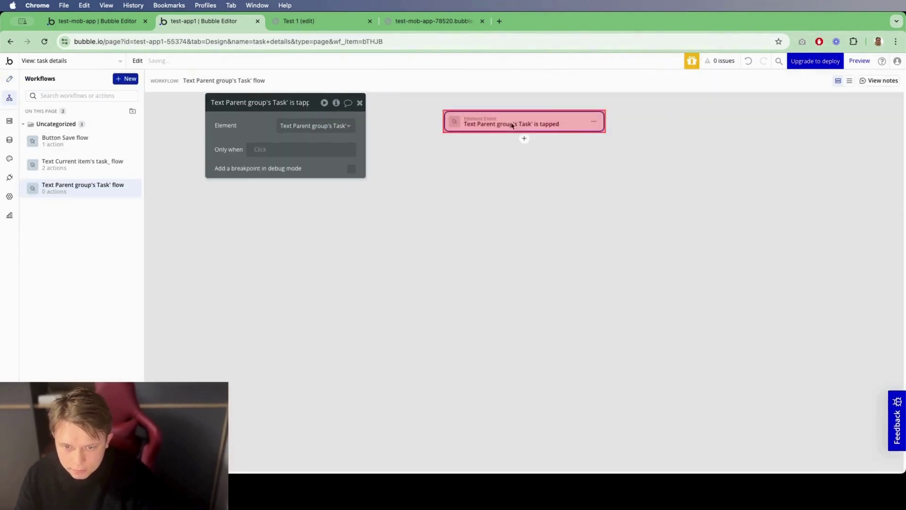
left_click(523, 138)
type("sho")
left_click(556, 160)
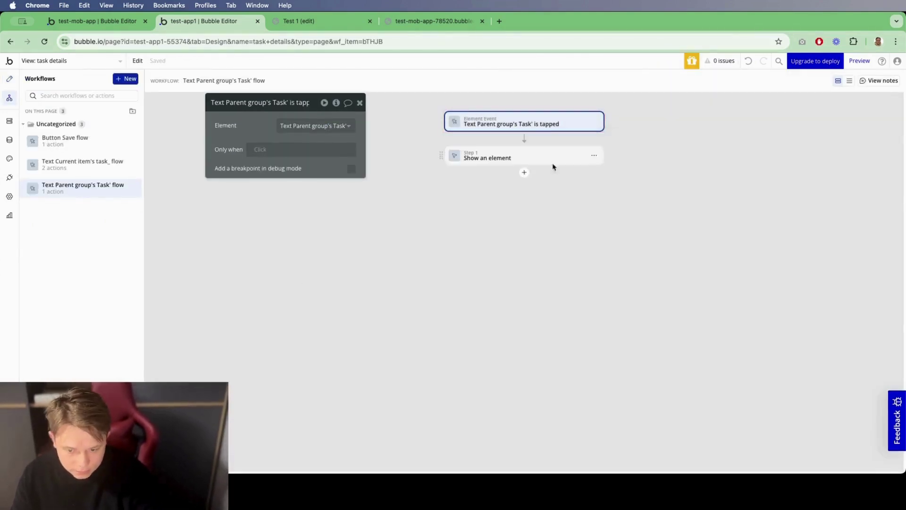
type("sheet")
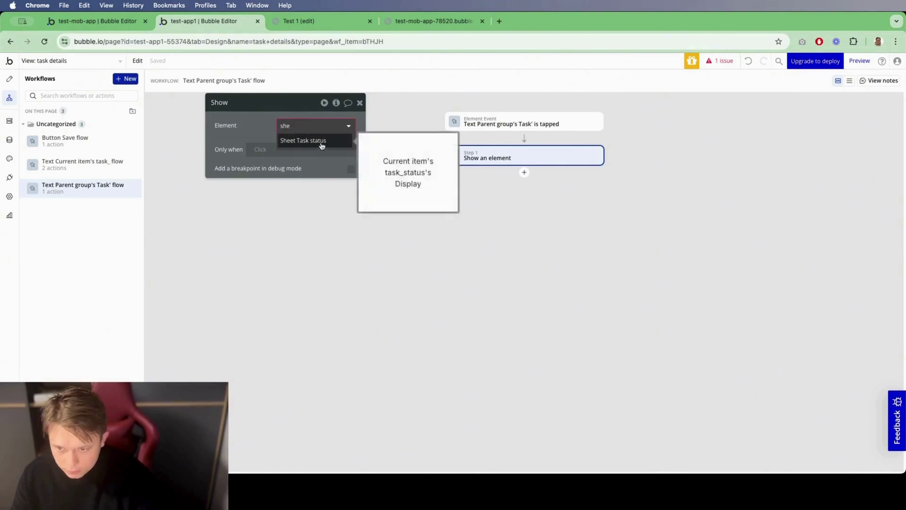
left_click(320, 142)
left_click(359, 104)
left_click(307, 21)
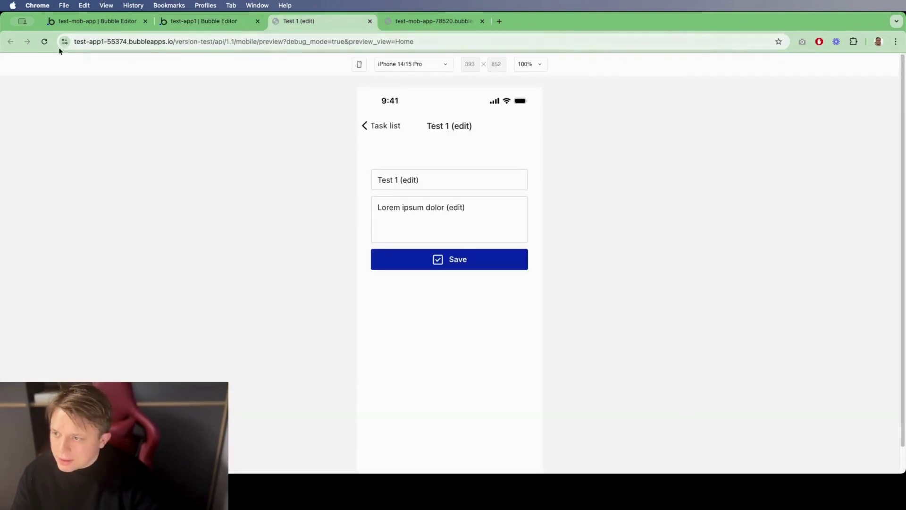
Step: Reload the preview and switch Test 1 (edit)'s status through done, in-progress, then draft
left_click(44, 46)
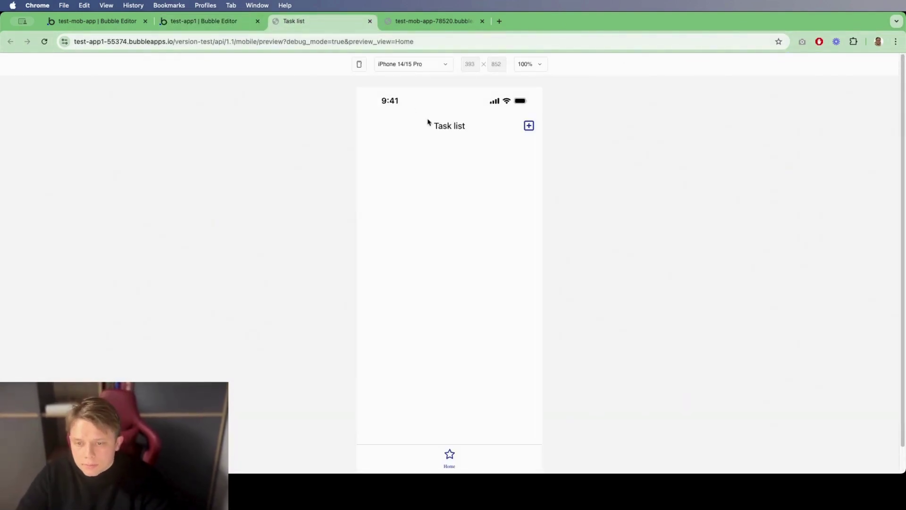
left_click(438, 168)
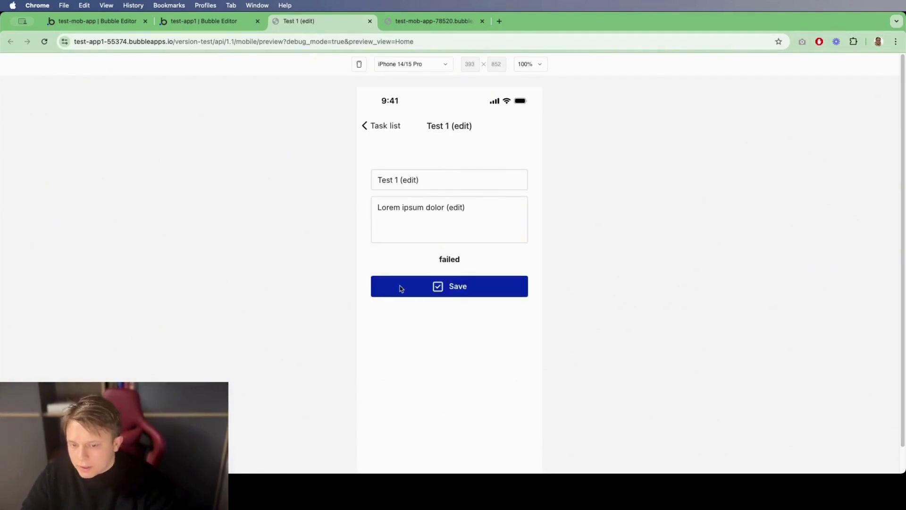
left_click(447, 260)
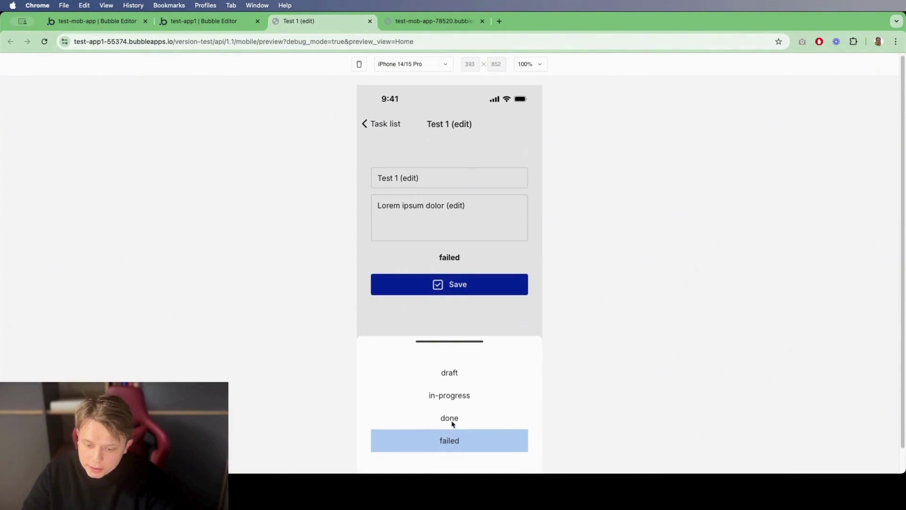
left_click(450, 418)
left_click(456, 261)
left_click(454, 396)
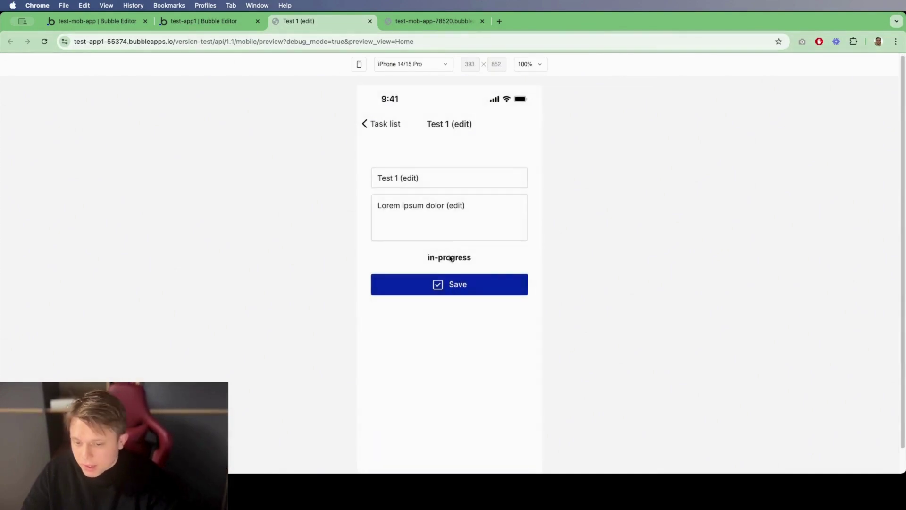
left_click(449, 257)
left_click(443, 374)
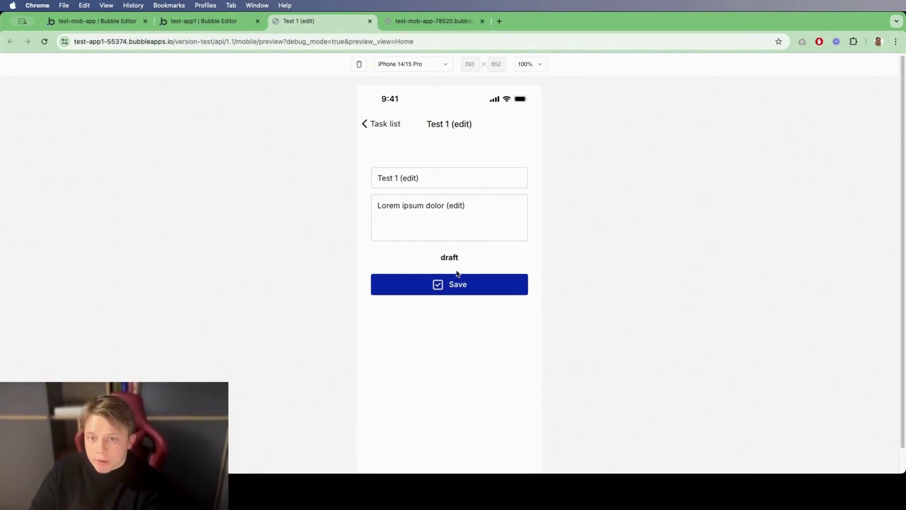
Step: Go back to the task list and return to the Bubble editor
left_click(387, 125)
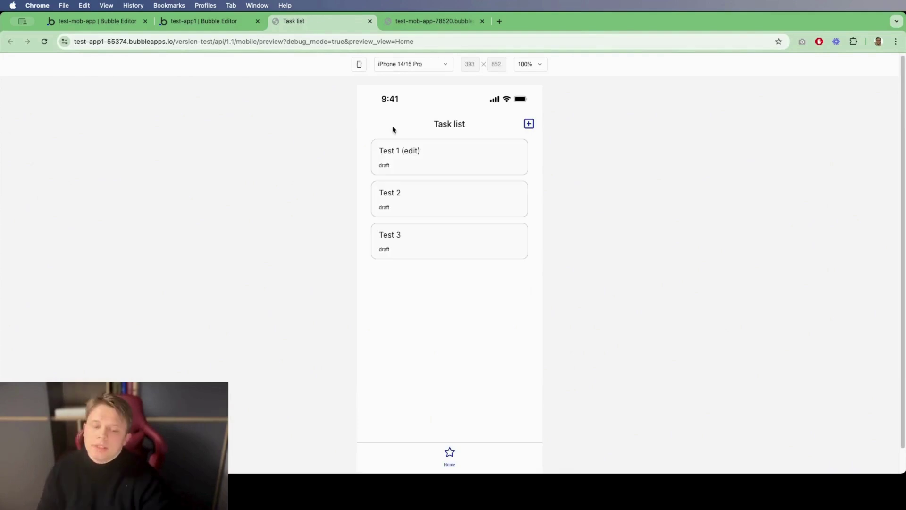
scroll(463, 440, "down", 1)
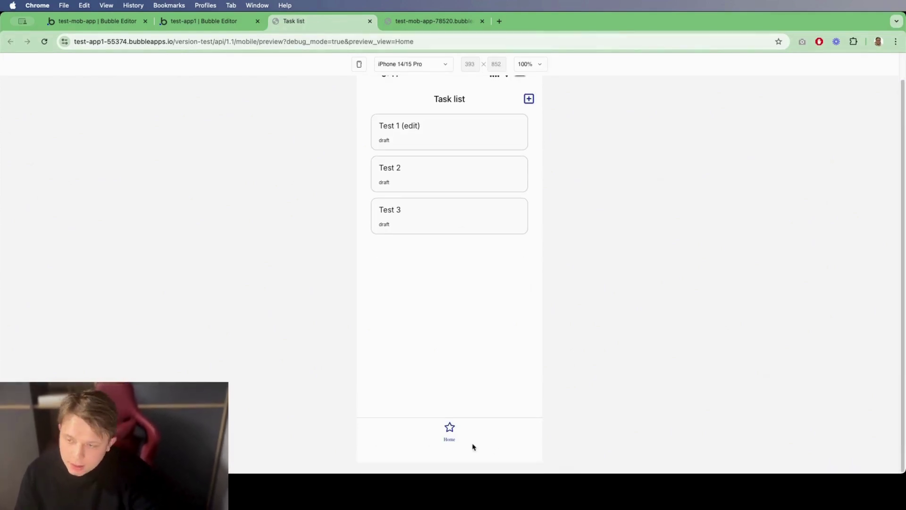
left_click(209, 21)
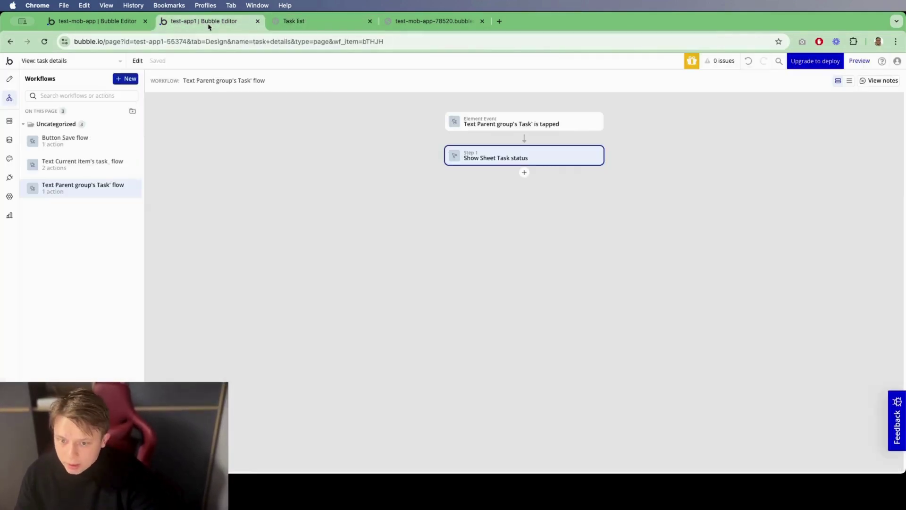
Step: Create a new mobile view named profile
left_click(6, 79)
left_click(38, 61)
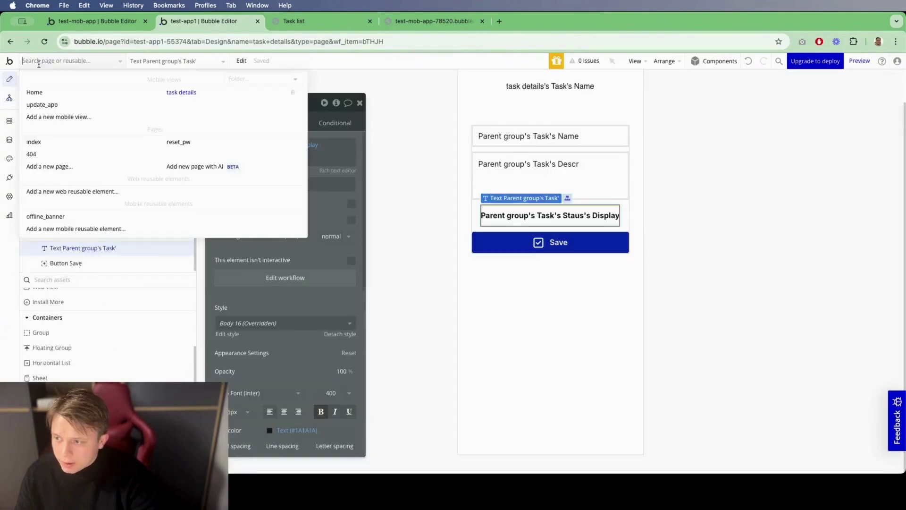
left_click(62, 119)
left_click(433, 248)
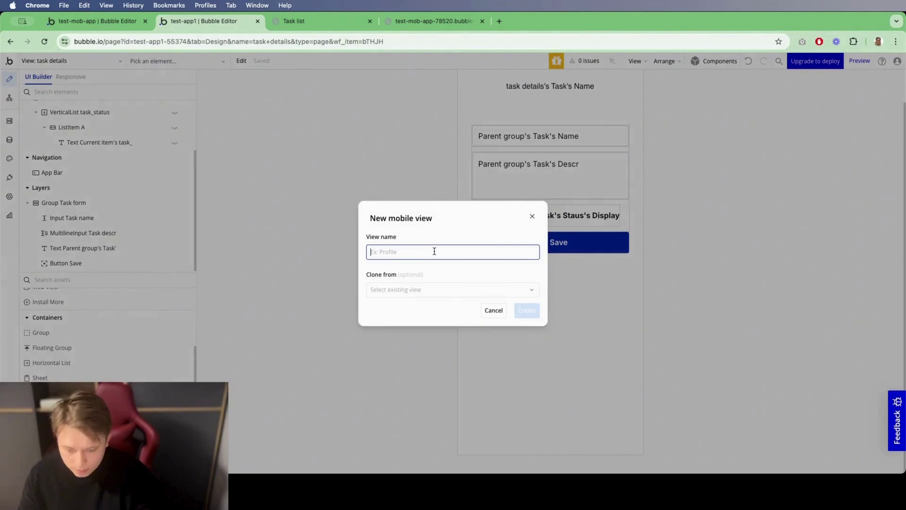
type("profile")
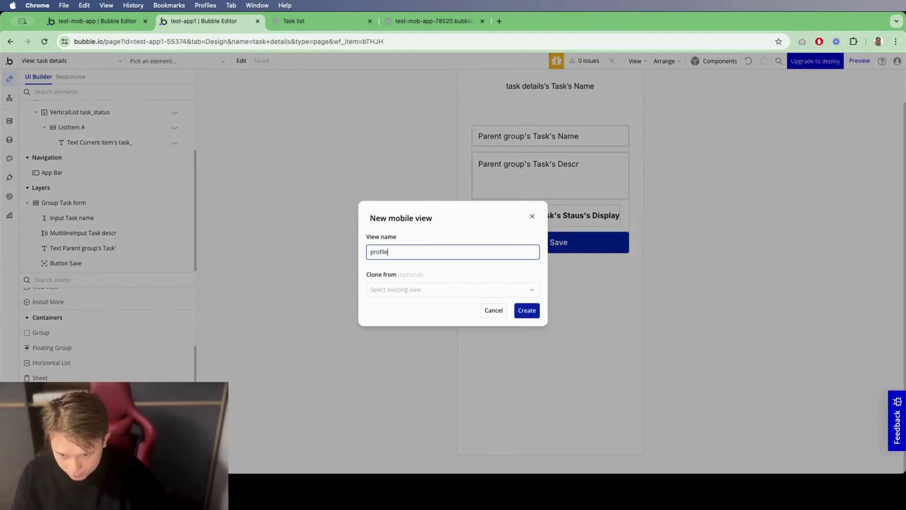
left_click(524, 311)
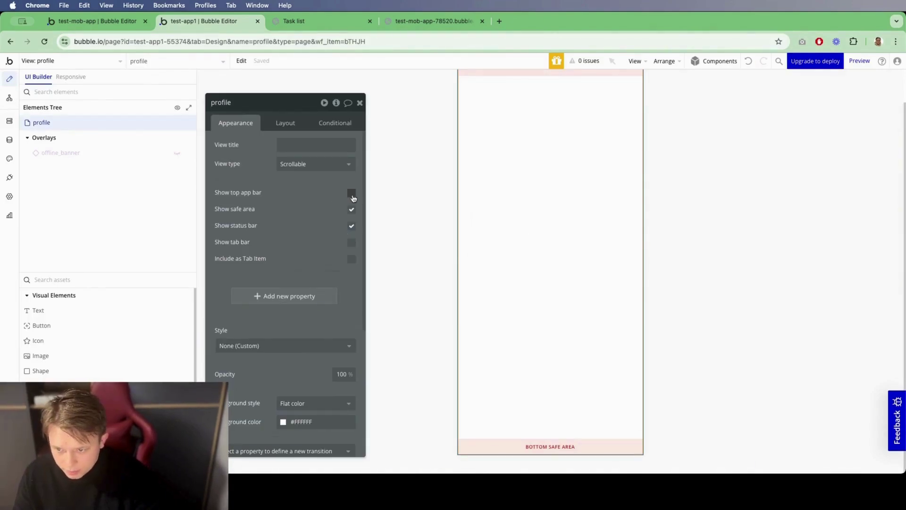
Step: Enable the profile view's top app bar and set its view title to Profile
left_click(493, 98)
left_click(493, 109)
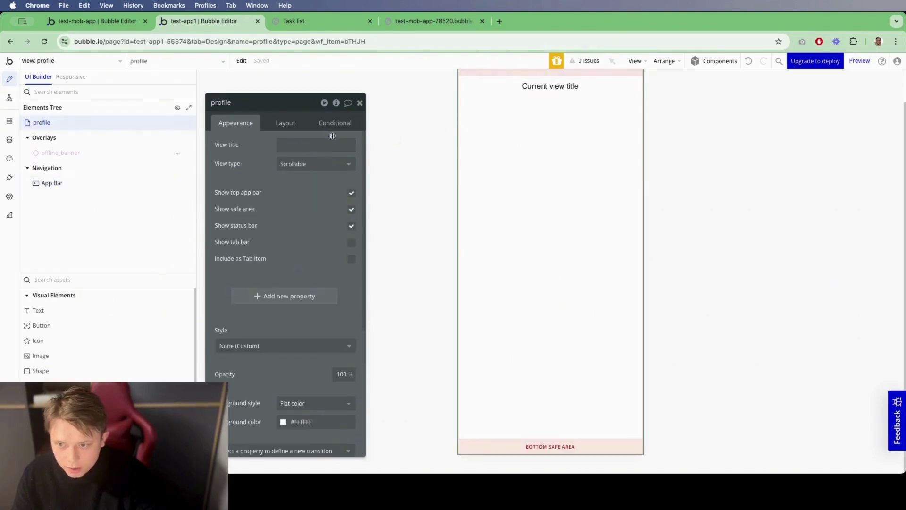
left_click(323, 144)
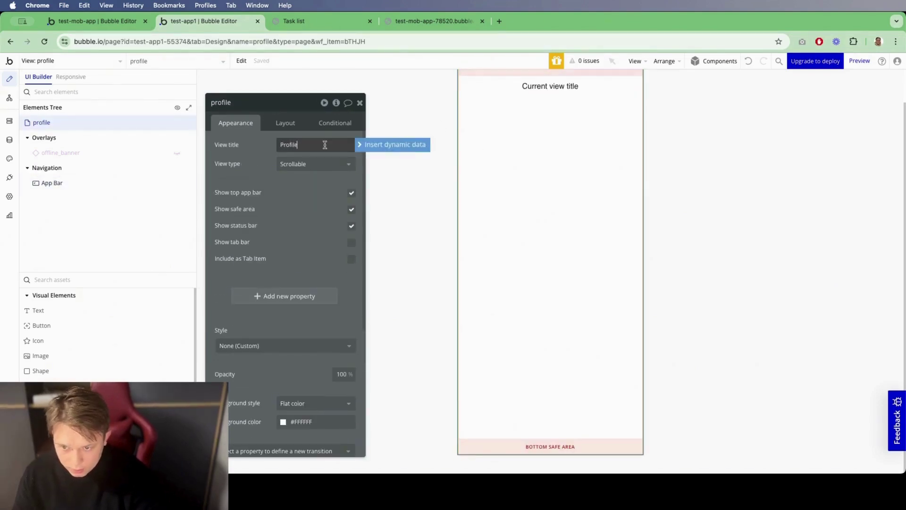
type("Profile")
left_click(408, 196)
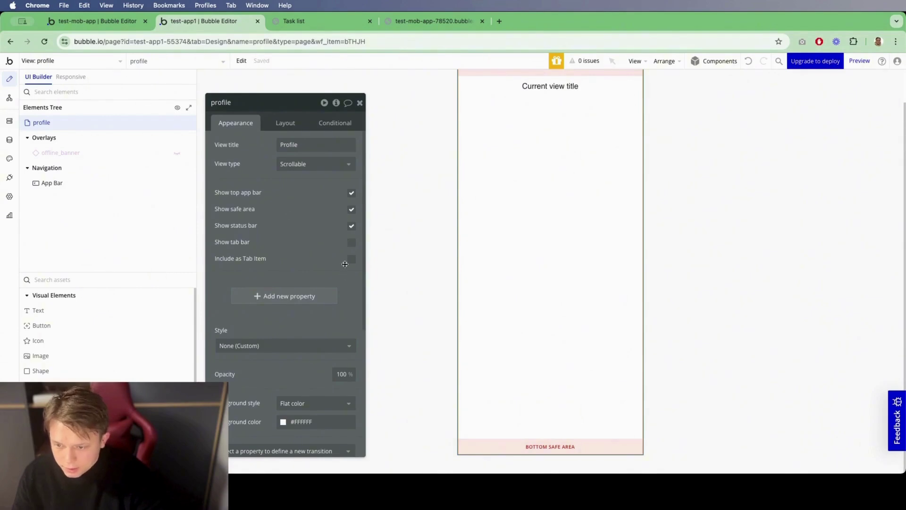
Step: Include profile as a tab item and give the Home tab the Fa-tasks icon, labelled Task list
left_click(352, 259)
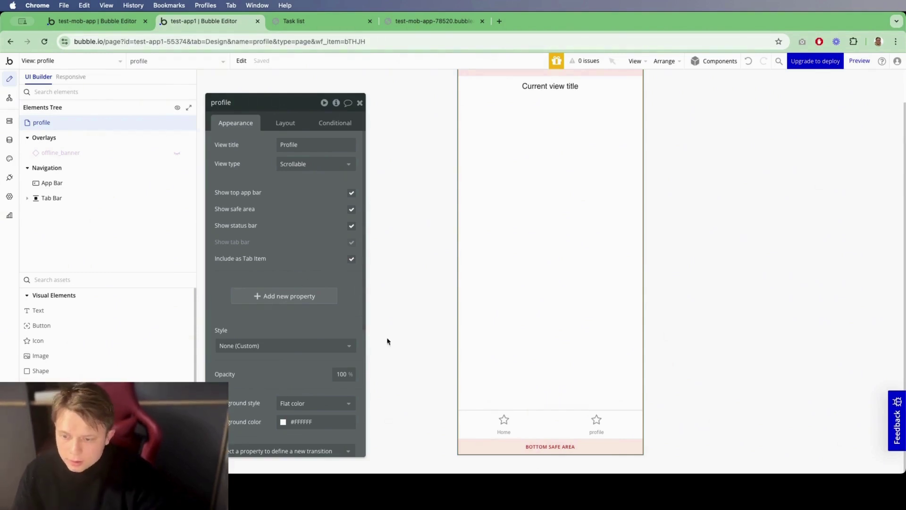
left_click(523, 422)
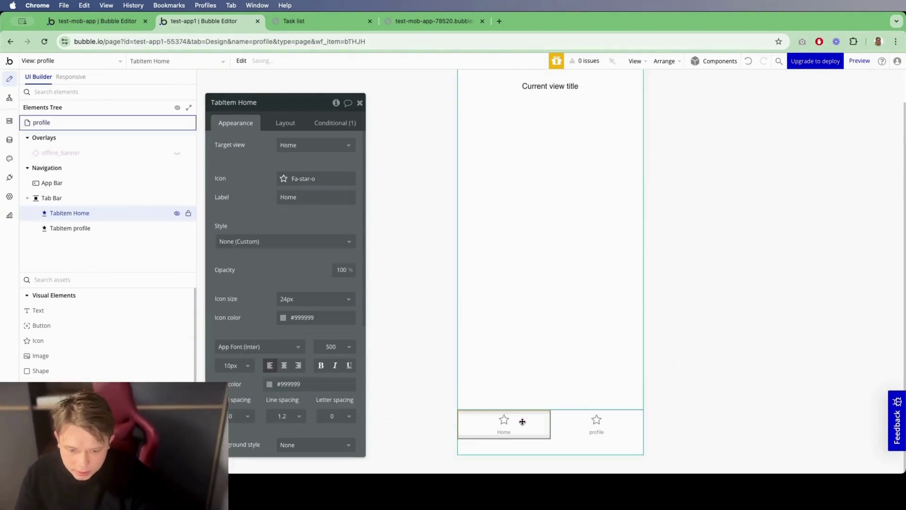
left_click(302, 179)
type("t")
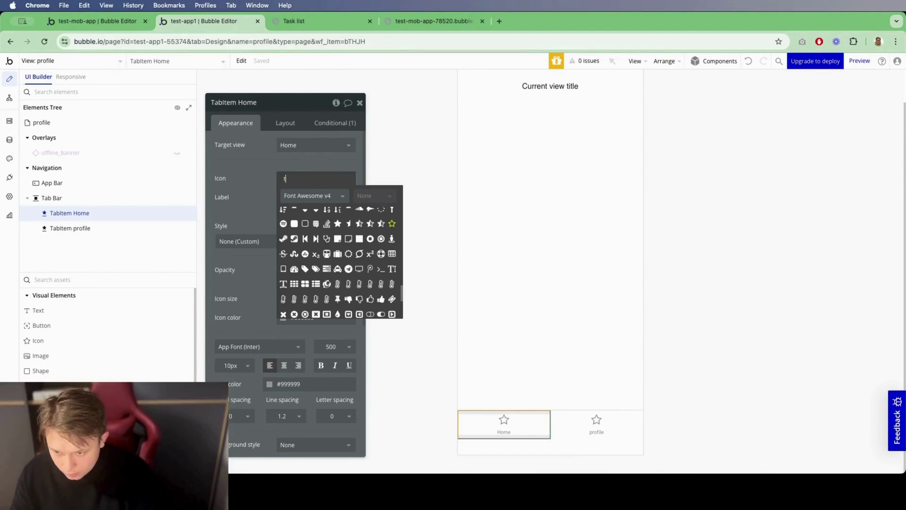
type("as")
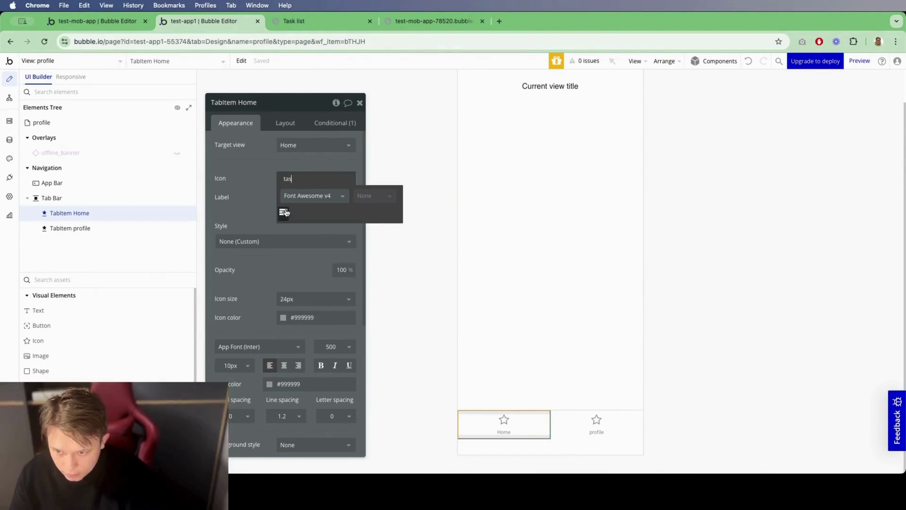
left_click(286, 213)
left_click(312, 145)
left_click(307, 160)
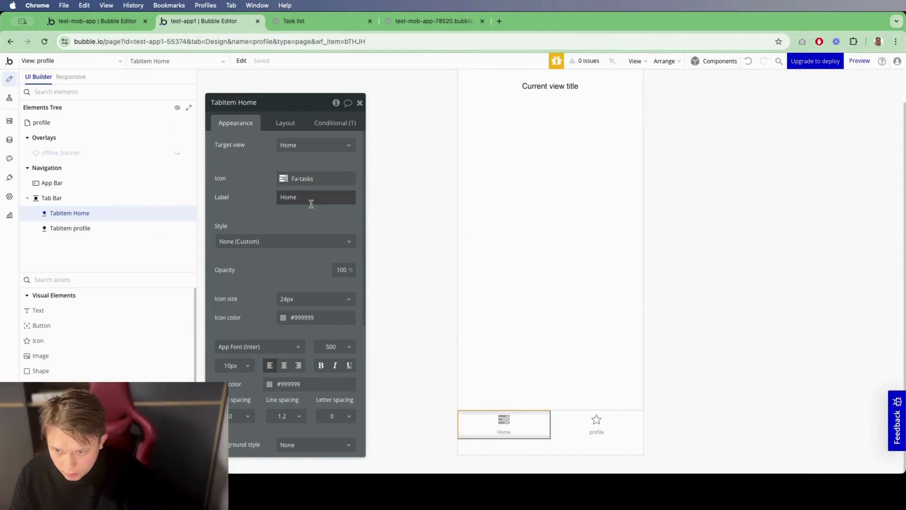
double_click(309, 194)
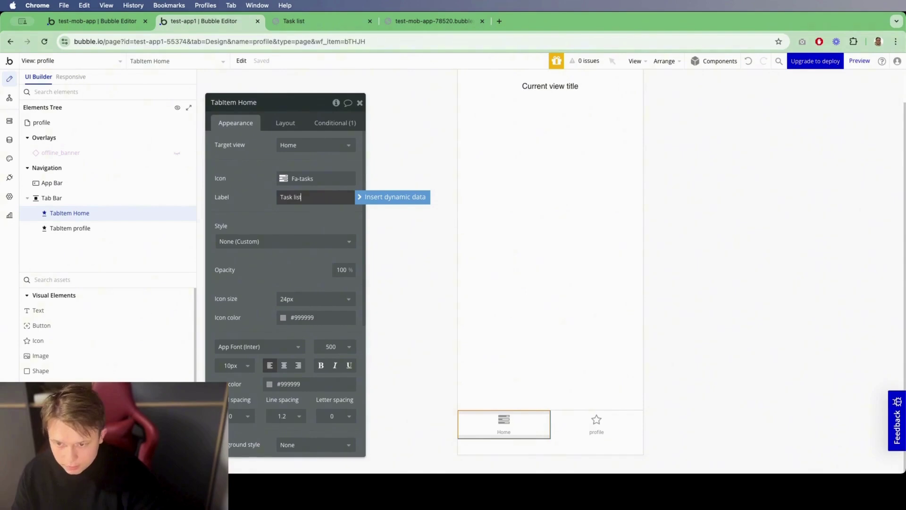
Step: Give the profile tab item the Fa-user icon and the label Profile
left_click(596, 423)
left_click(295, 182)
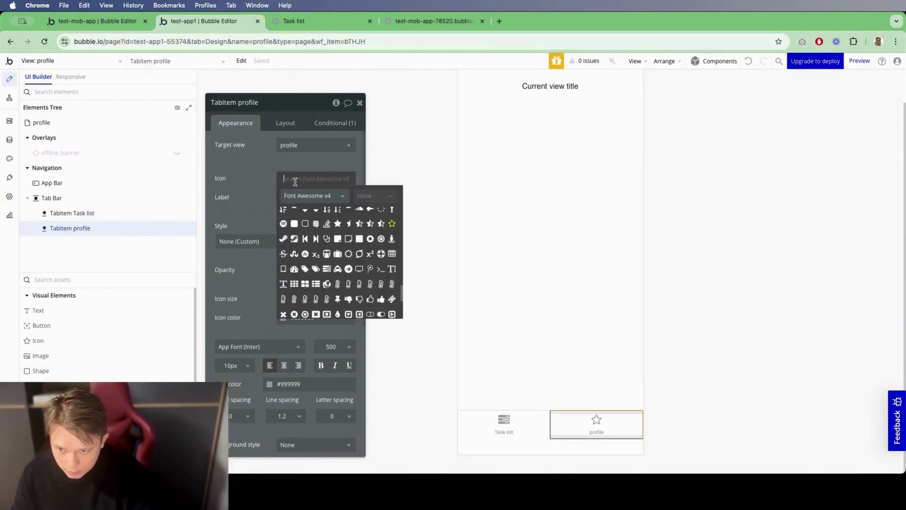
type("user")
left_click(283, 209)
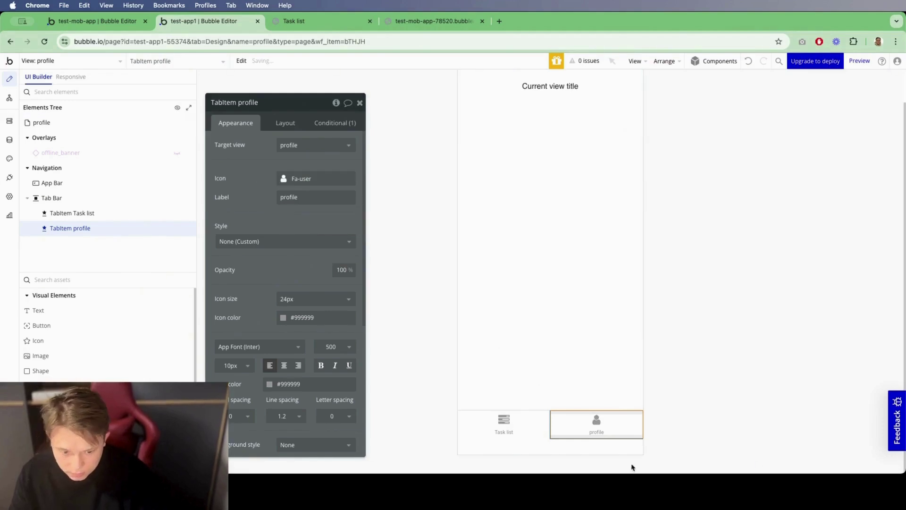
double_click(293, 198)
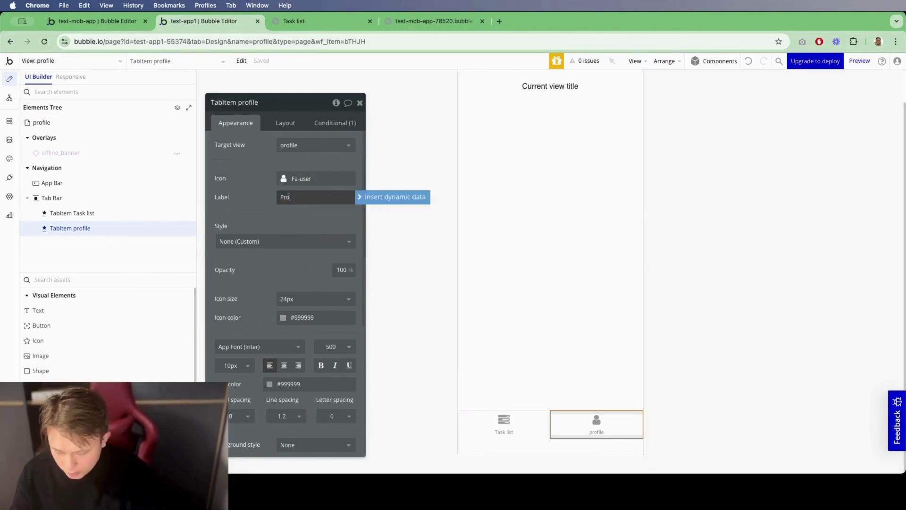
type("Profile")
left_click(331, 135)
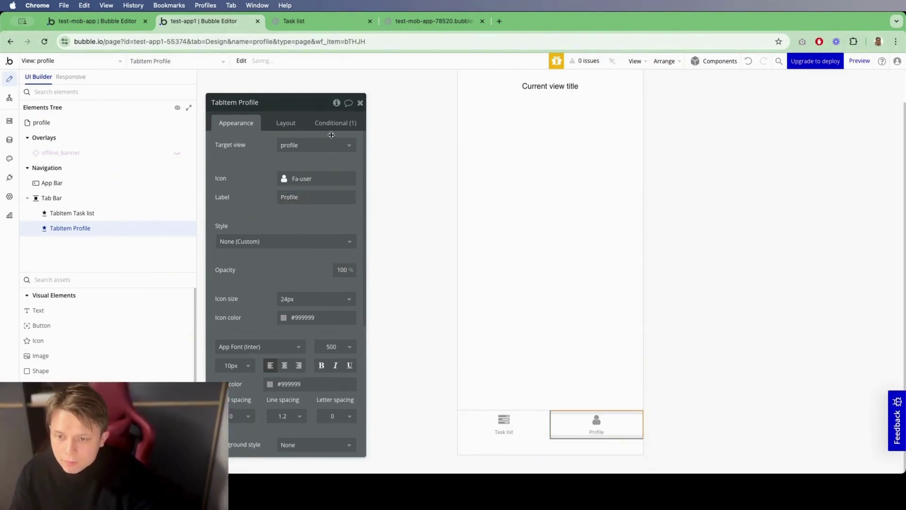
left_click(358, 106)
left_click(255, 188)
left_click(285, 123)
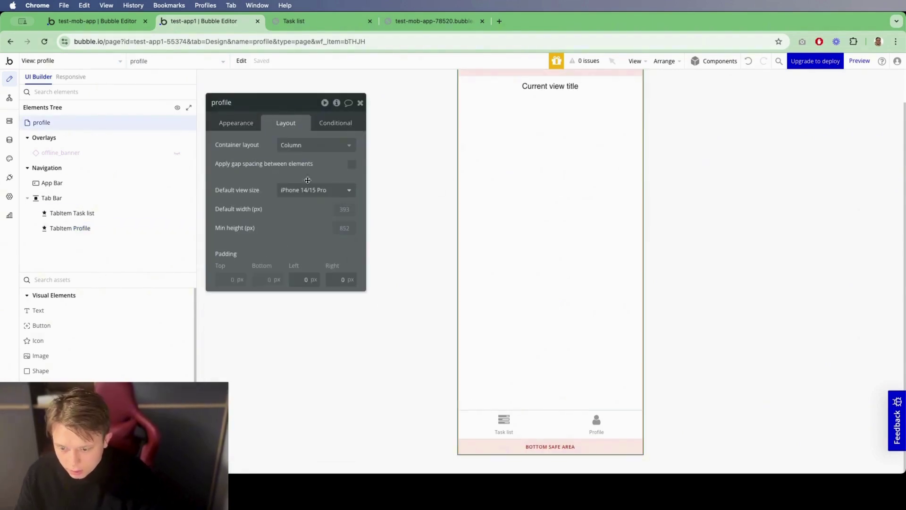
Step: Set the profile view's left and right padding to 30
type("30")
key("Tab")
type("30")
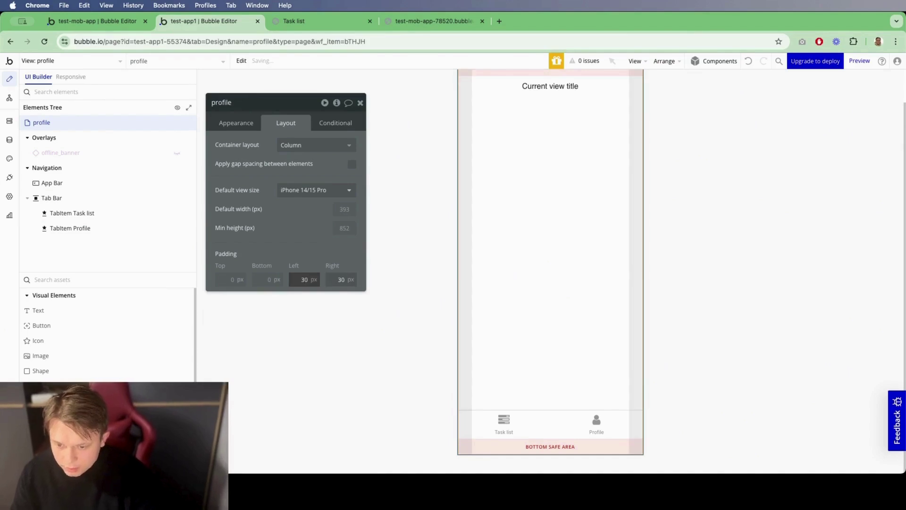
Step: Add a Group named Group User form with content type User and data source Current User
left_click(107, 283)
type("gr")
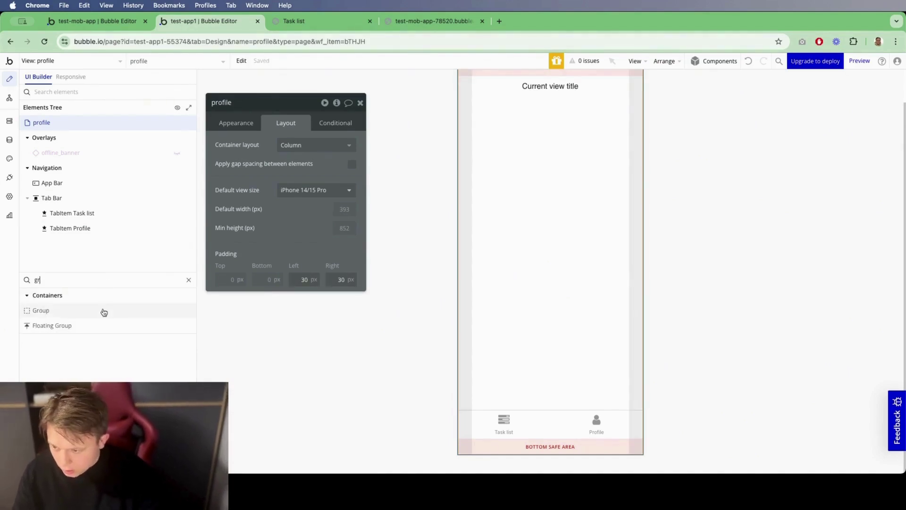
left_click_drag(101, 310, 477, 260)
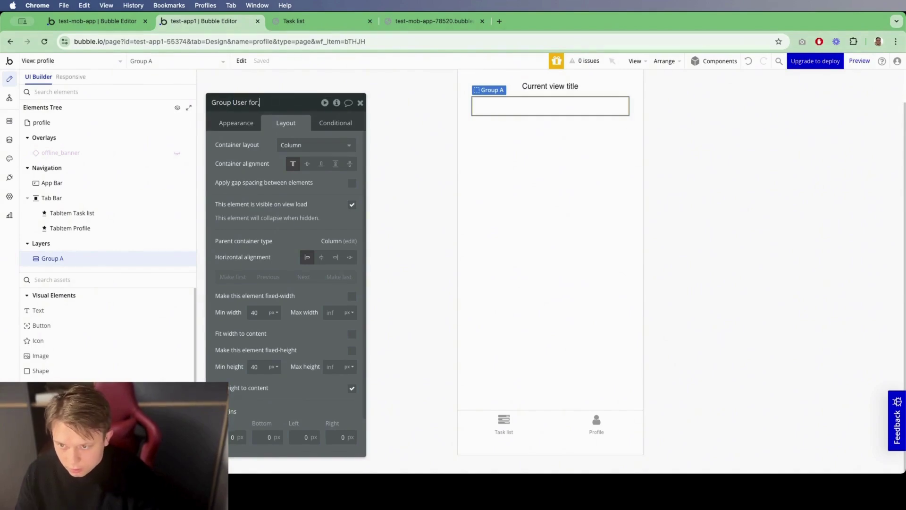
type("m")
left_click(238, 124)
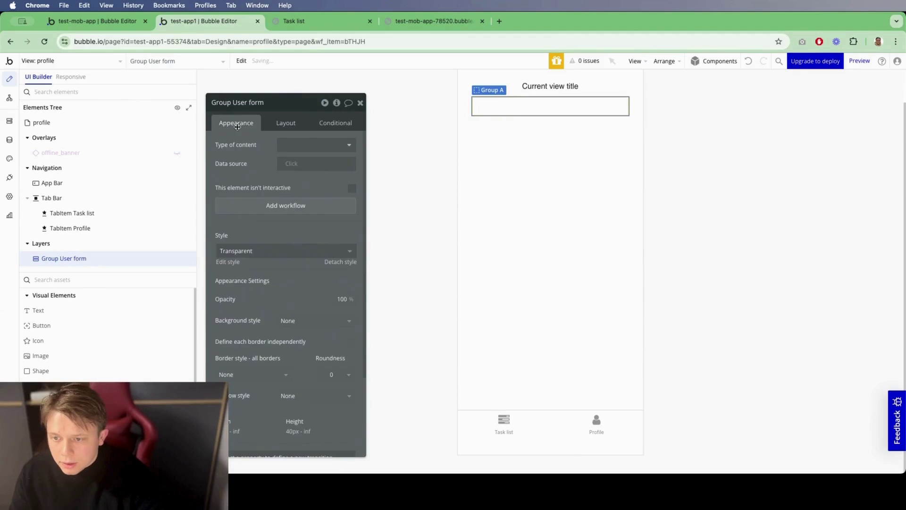
left_click(294, 147)
left_click(301, 200)
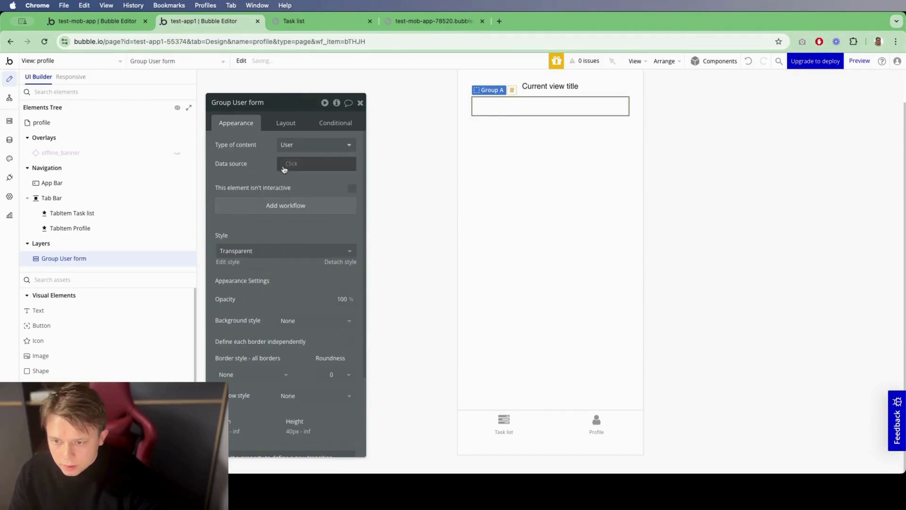
left_click(293, 165)
left_click(299, 186)
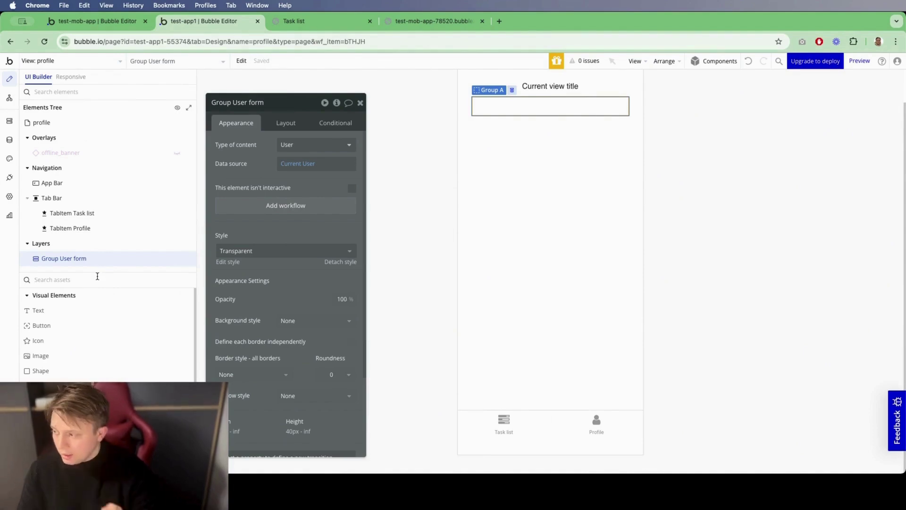
Step: Add a text input and a multiline input to the group, named Input Fullname and MultilineInput Info
type("inpu")
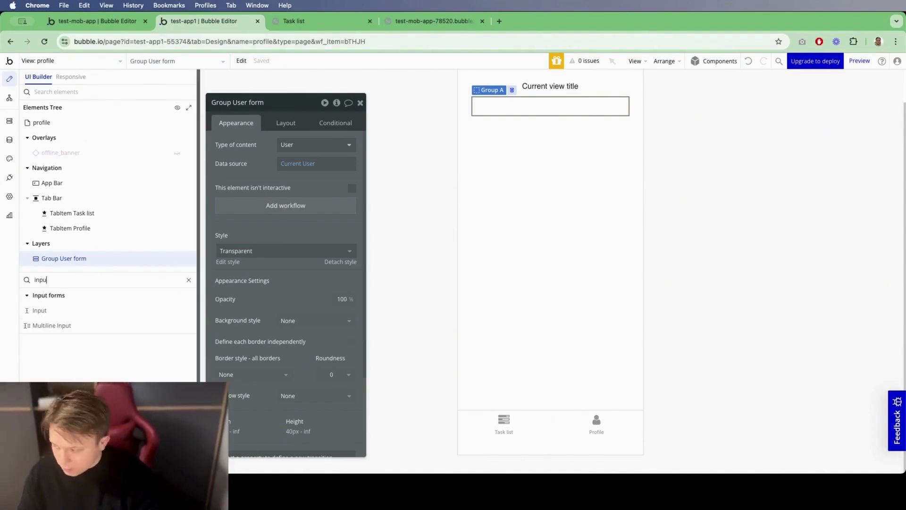
left_click_drag(53, 306, 449, 145)
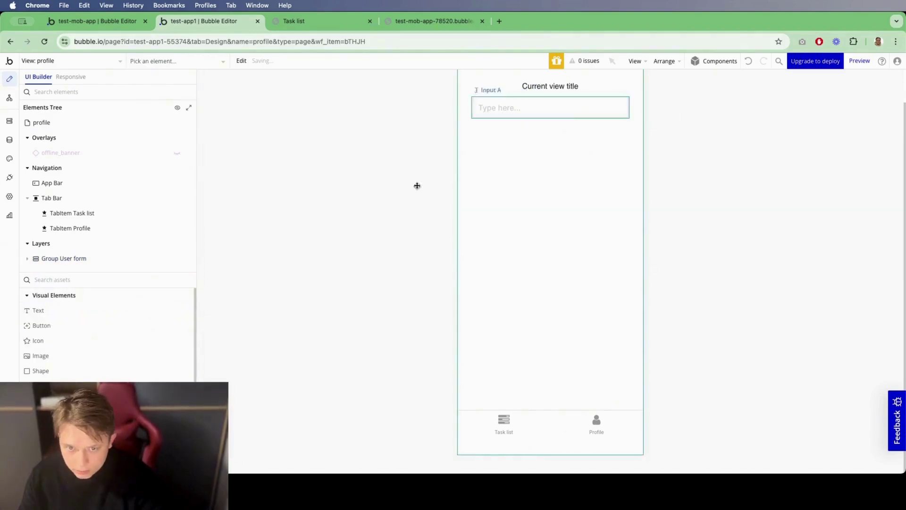
left_click(73, 280)
type("mul")
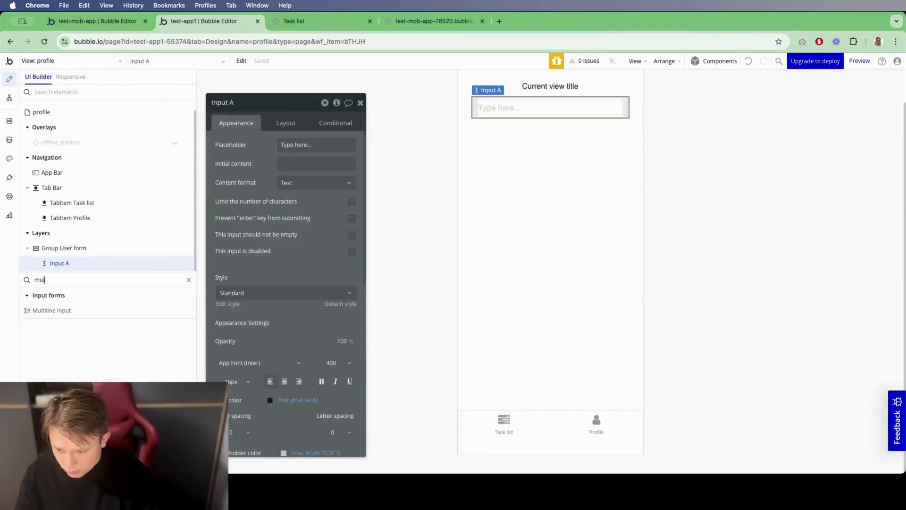
left_click_drag(65, 310, 61, 267)
left_click(60, 248)
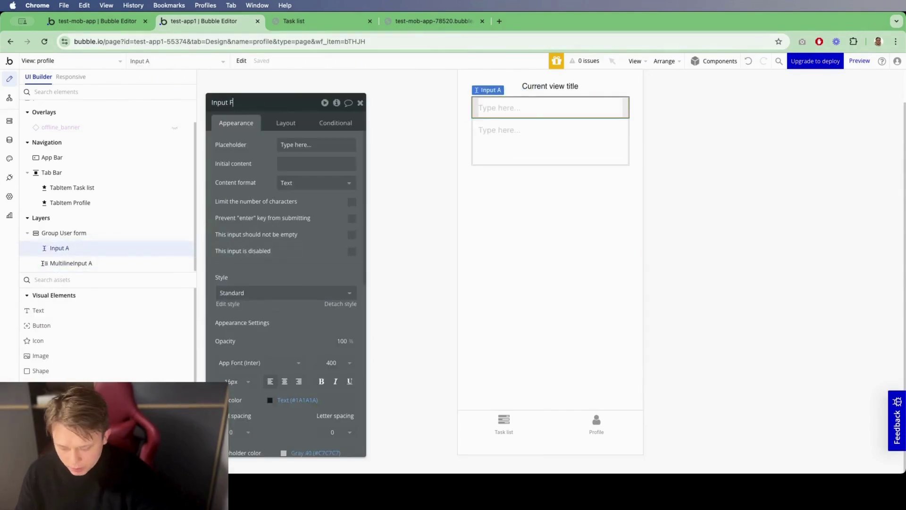
type("ame")
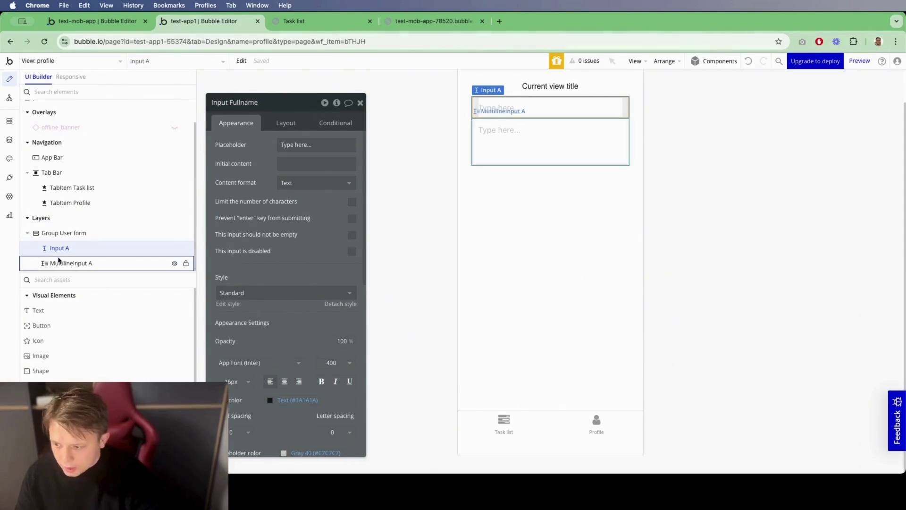
left_click(59, 261)
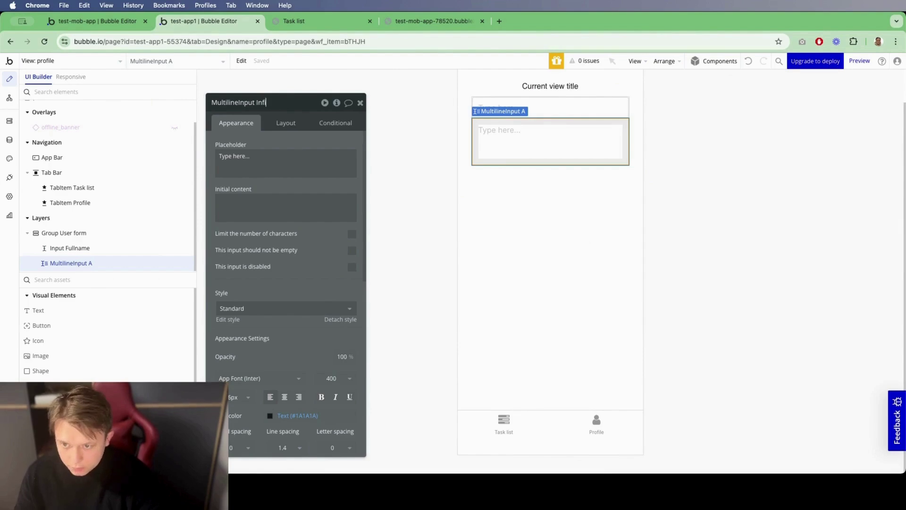
left_click(70, 248)
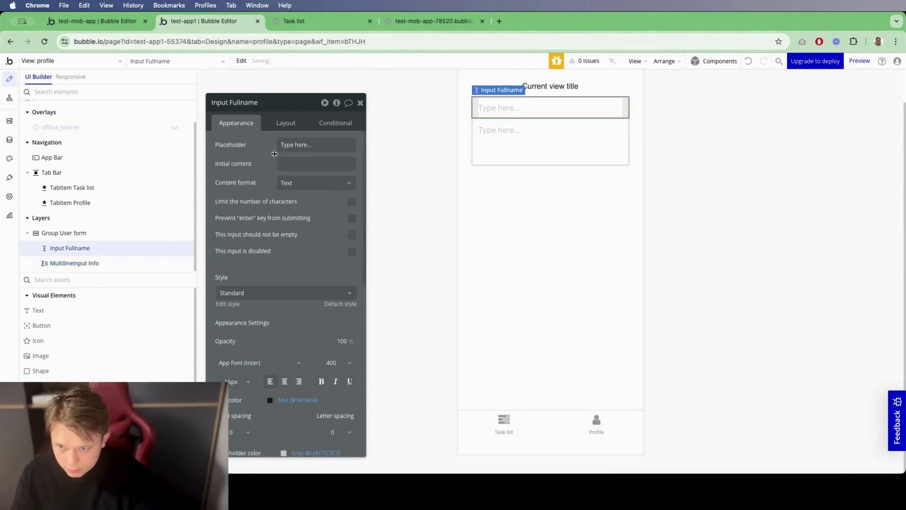
Step: Give Input Fullname the placeholder 'Full name' and space the form's fields 12 px apart
left_click(286, 147)
type("Full name")
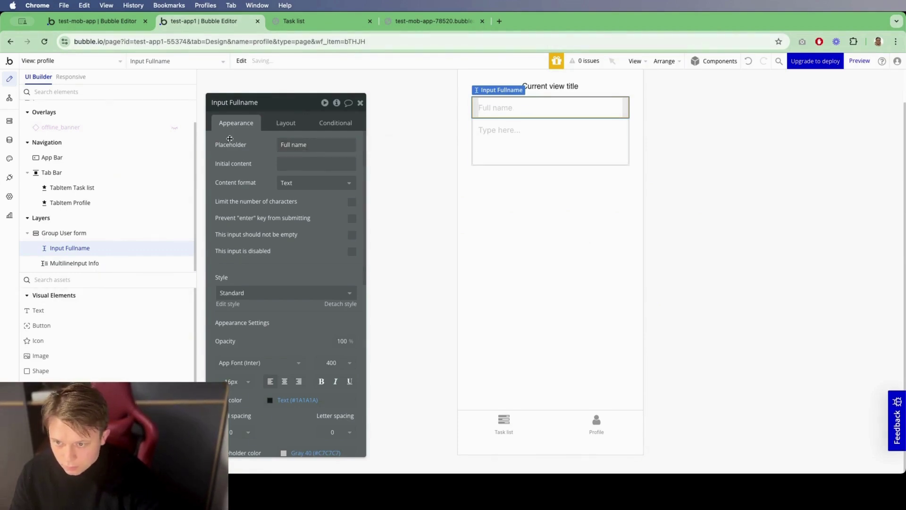
left_click(134, 262)
left_click(170, 248)
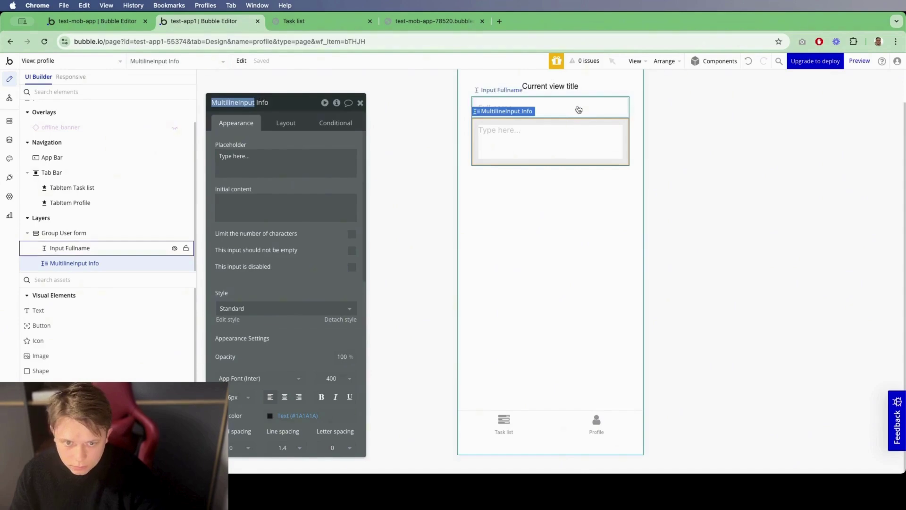
left_click(148, 233)
left_click(285, 122)
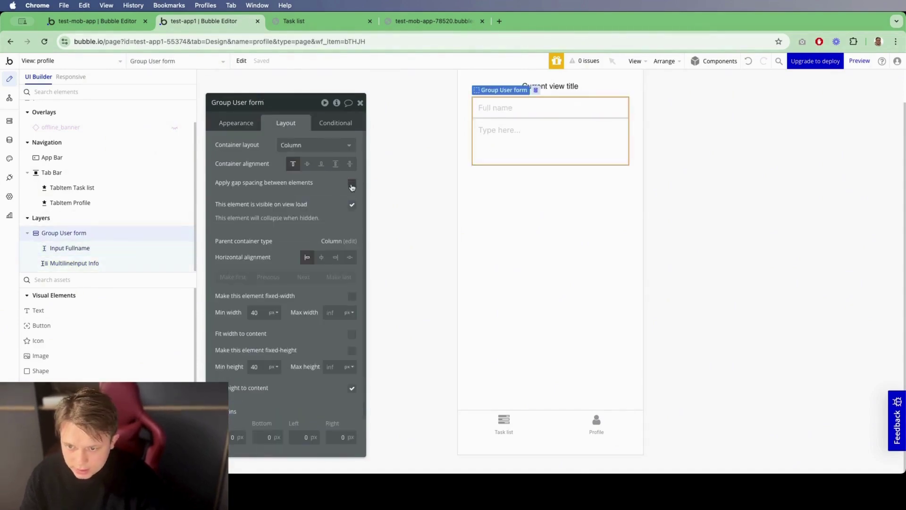
left_click(351, 184)
left_click(332, 190)
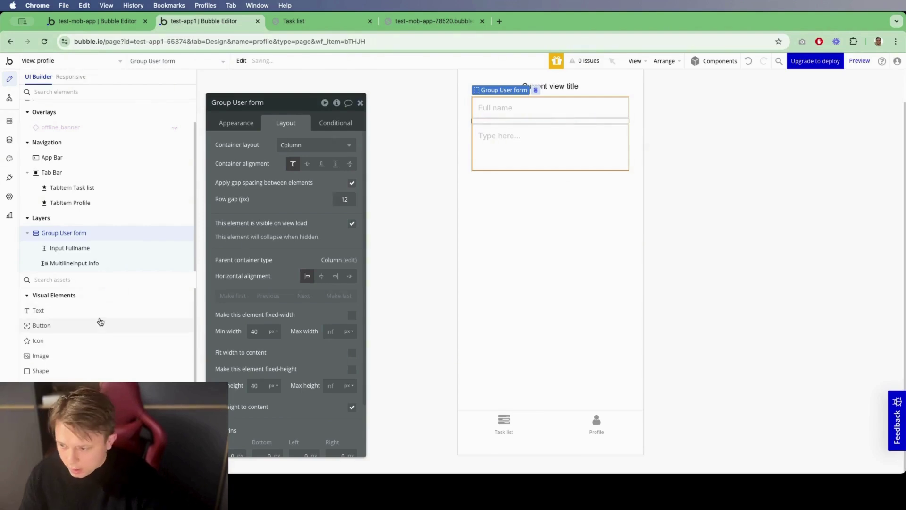
Step: Add a button below MultilineInput Info in the form, with button type Icon and label
left_click_drag(100, 322, 85, 248)
left_click(61, 263)
left_click(315, 144)
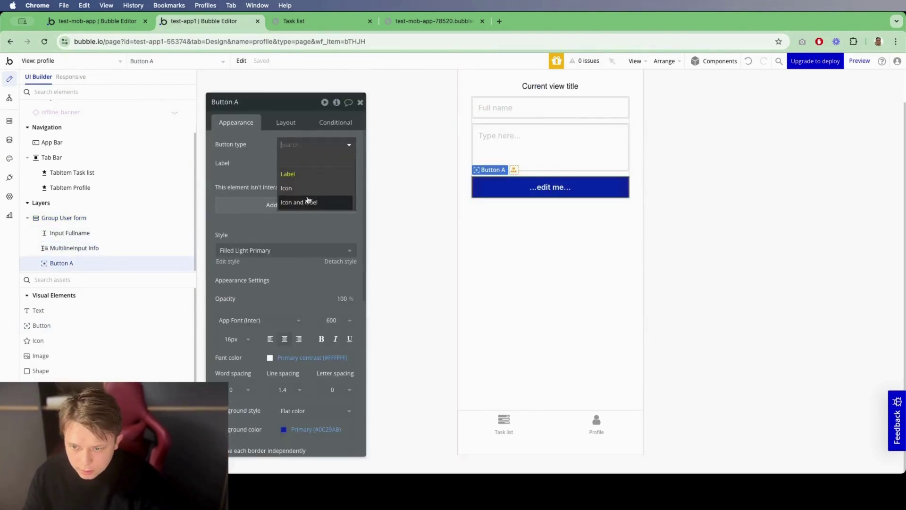
left_click(309, 187)
left_click(315, 144)
left_click(306, 202)
Step: Give the button the Fa-check icon and the label Save
left_click(300, 163)
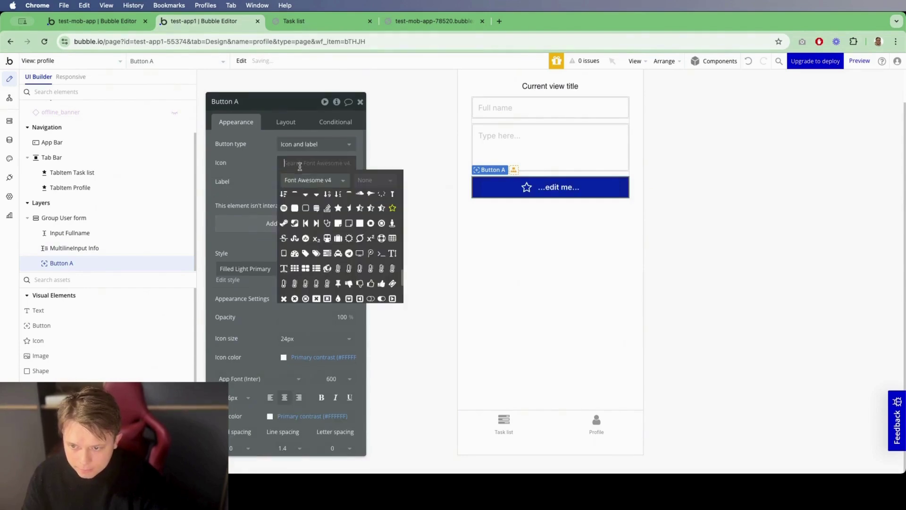
type("ch")
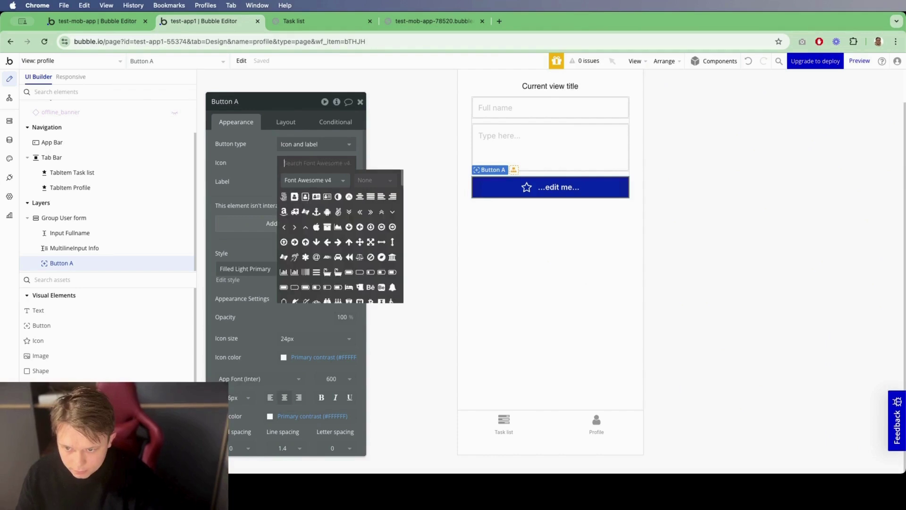
type("e")
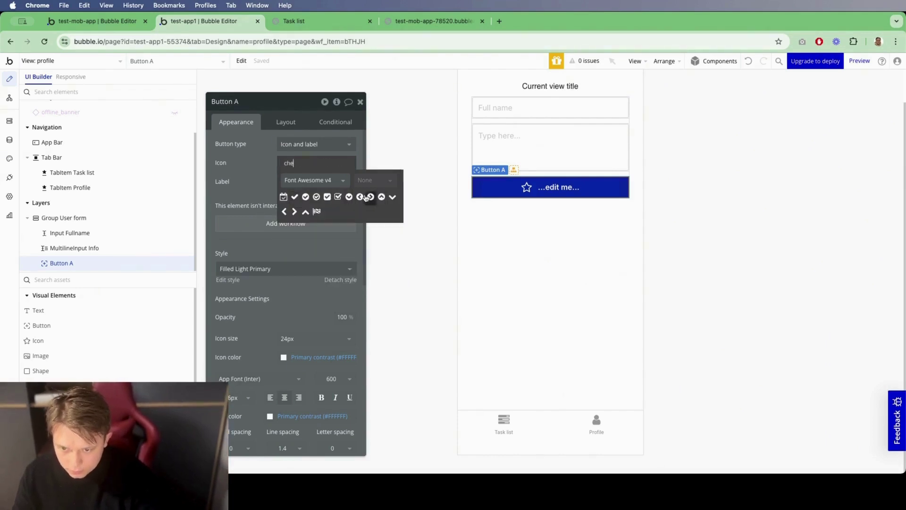
left_click(294, 196)
left_click(307, 181)
type("Save")
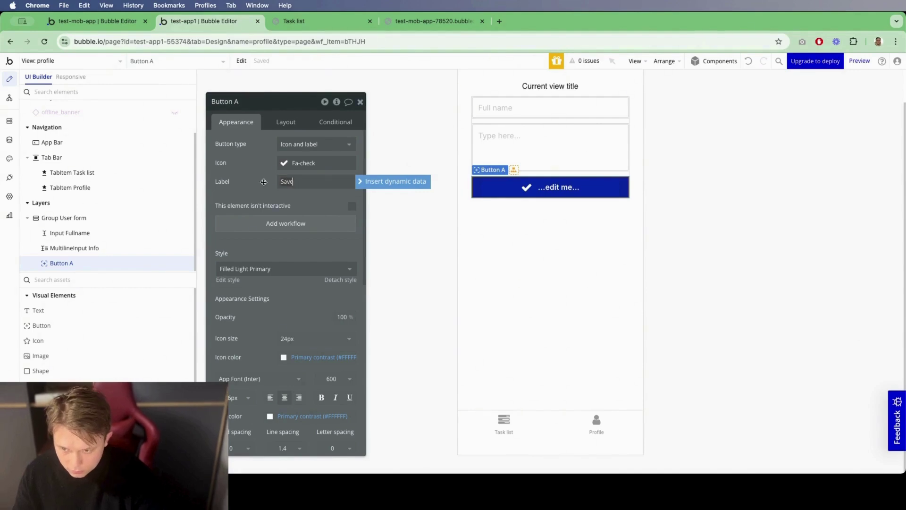
left_click(568, 173)
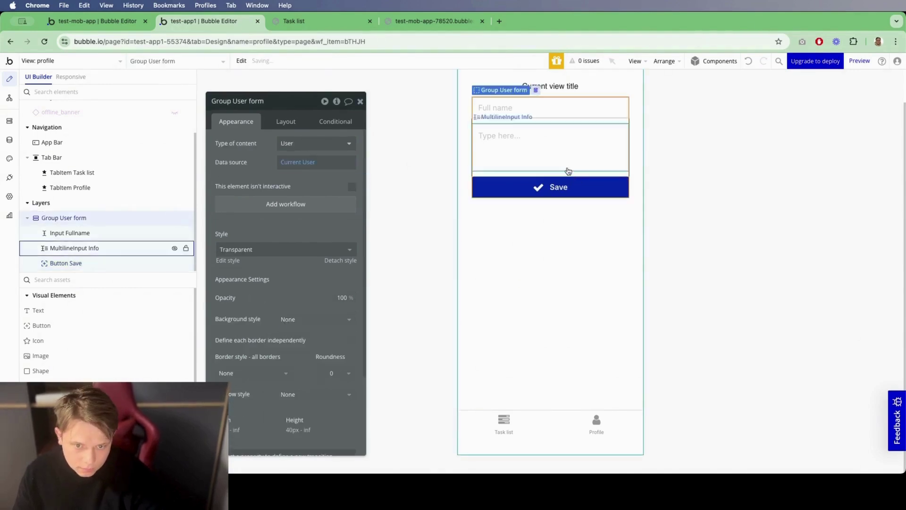
left_click(536, 138)
Step: Make the Info input required and prefill Full name with Parent group's User's Fullname
left_click(352, 248)
left_click(514, 112)
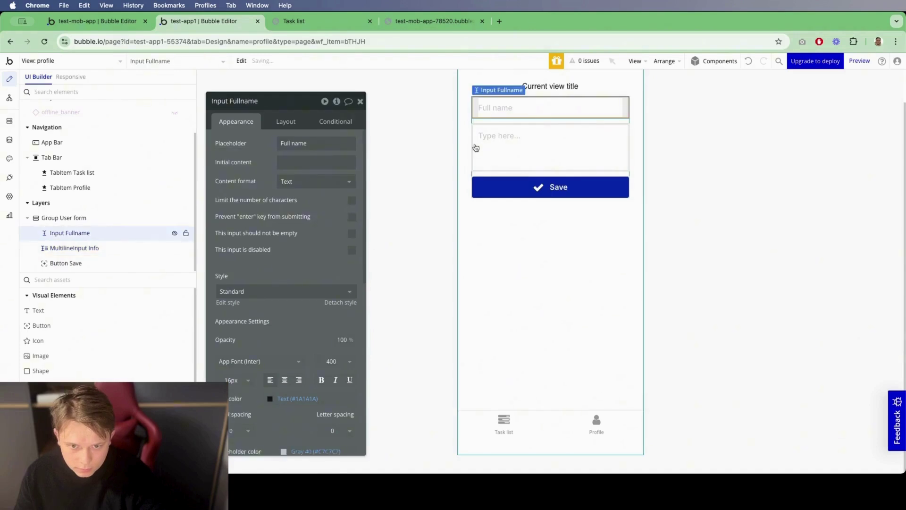
left_click(313, 163)
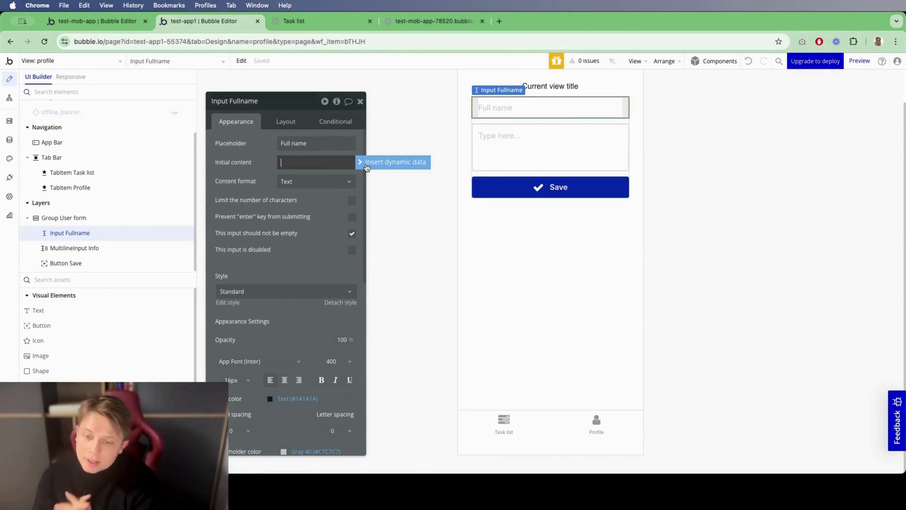
left_click(366, 166)
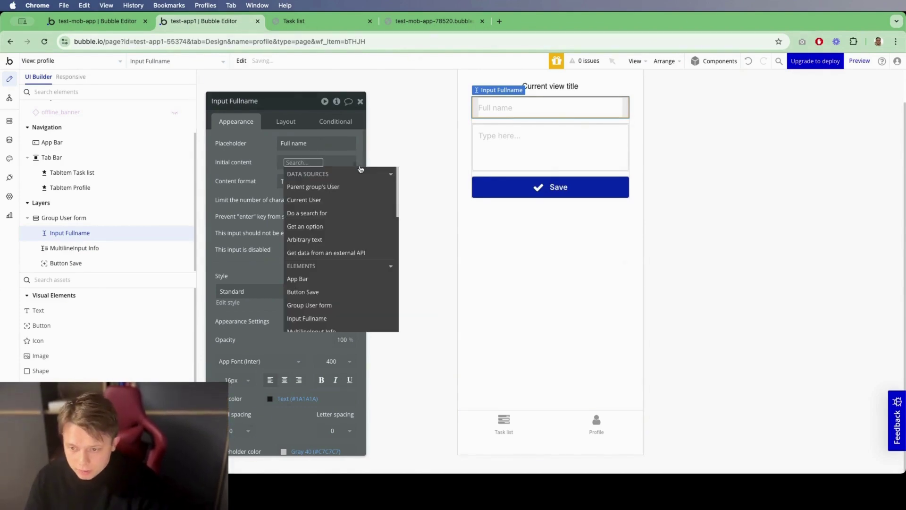
left_click(334, 197)
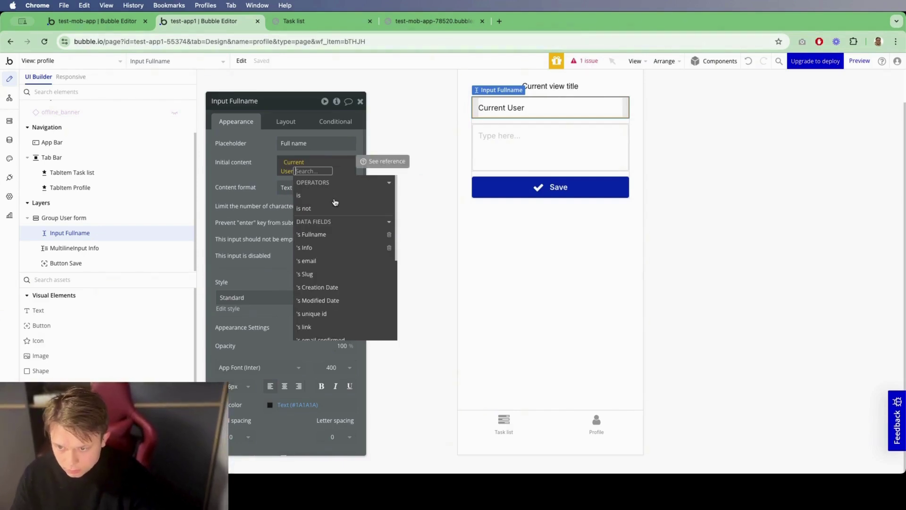
left_click(293, 162)
left_click(340, 198)
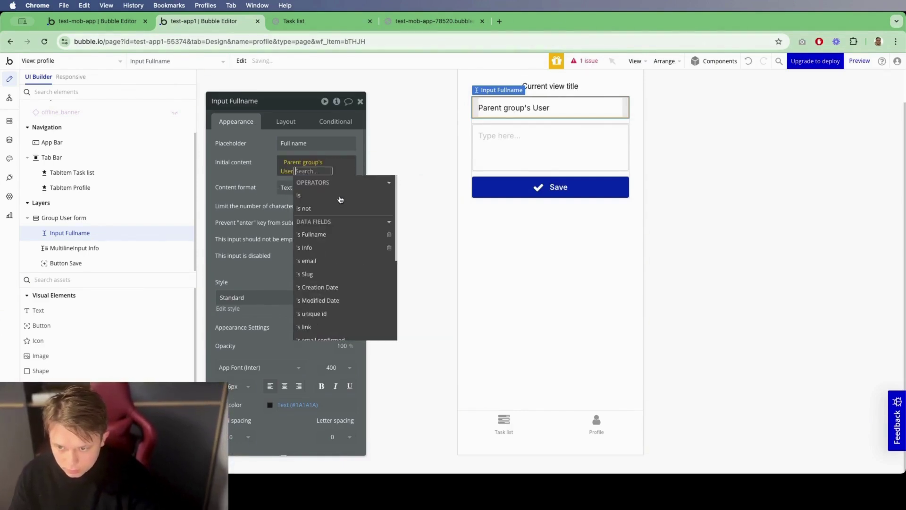
type("f")
left_click(340, 198)
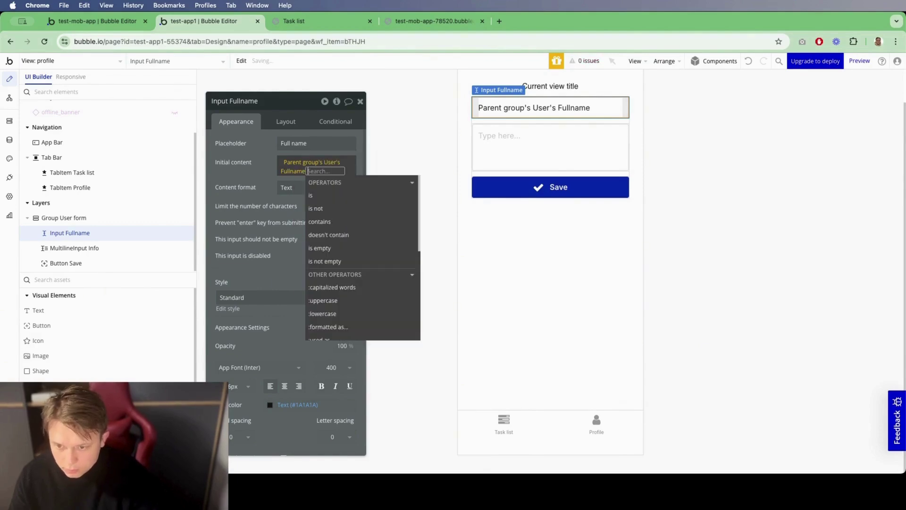
Step: Prefill the Info input with Parent group's User's Info
left_click(474, 167)
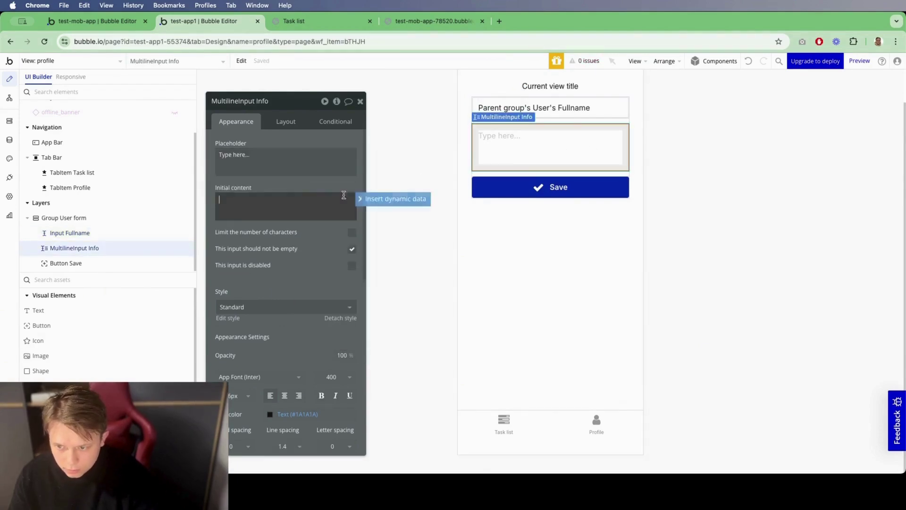
left_click(393, 198)
left_click(278, 223)
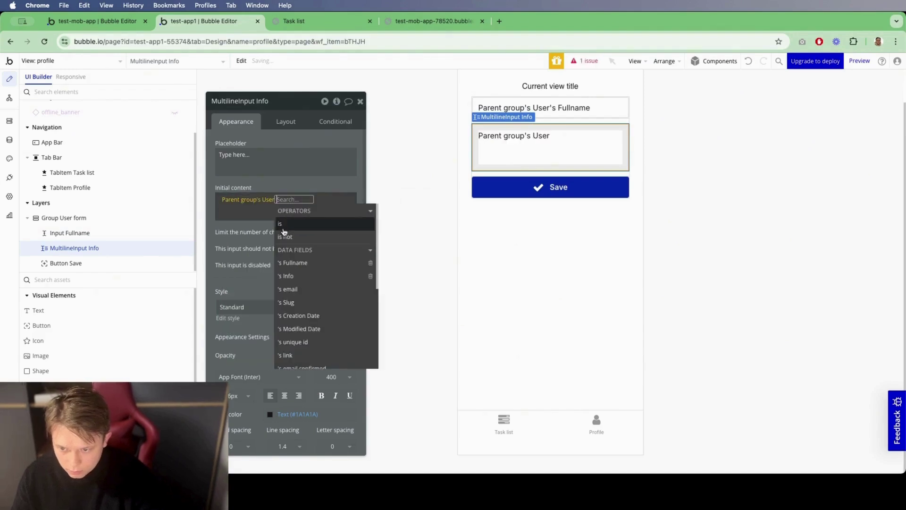
left_click(306, 277)
left_click(554, 193)
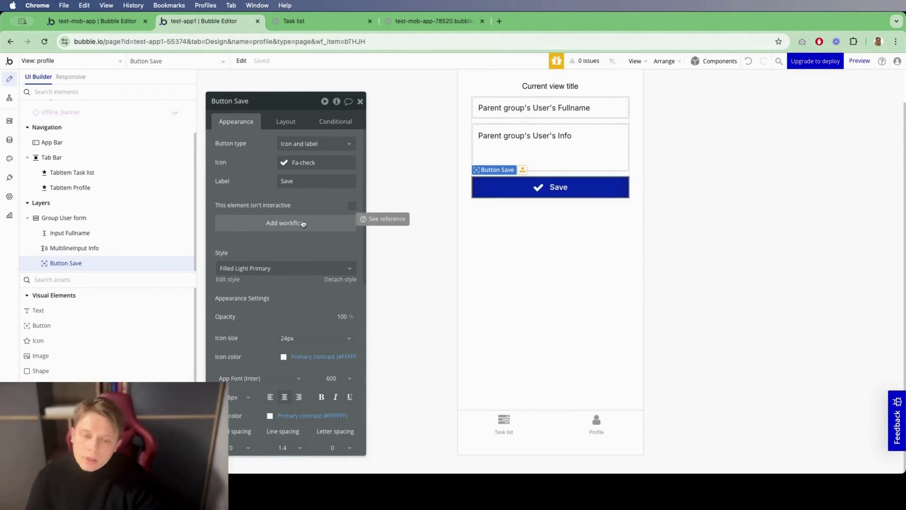
Step: Add a Save workflow that makes changes to the current user, setting Fullname to Input Fullname's value
left_click(286, 223)
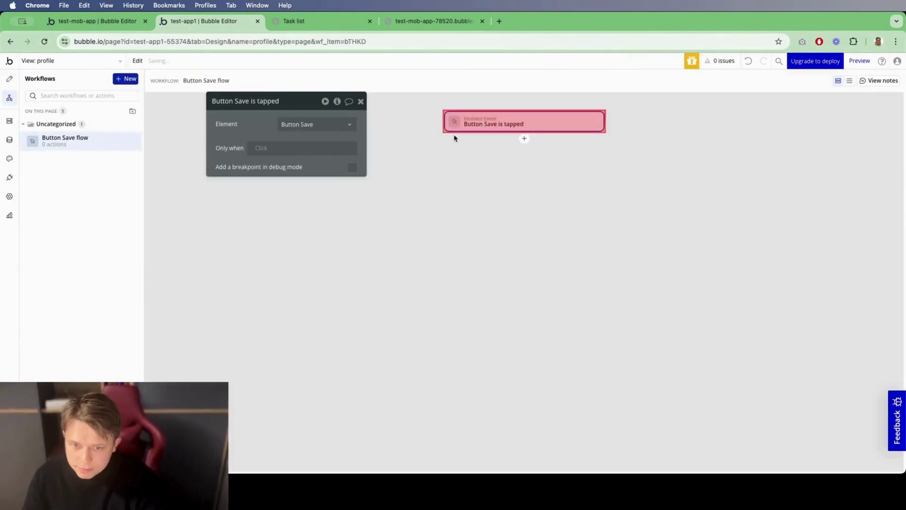
left_click(524, 138)
type("make")
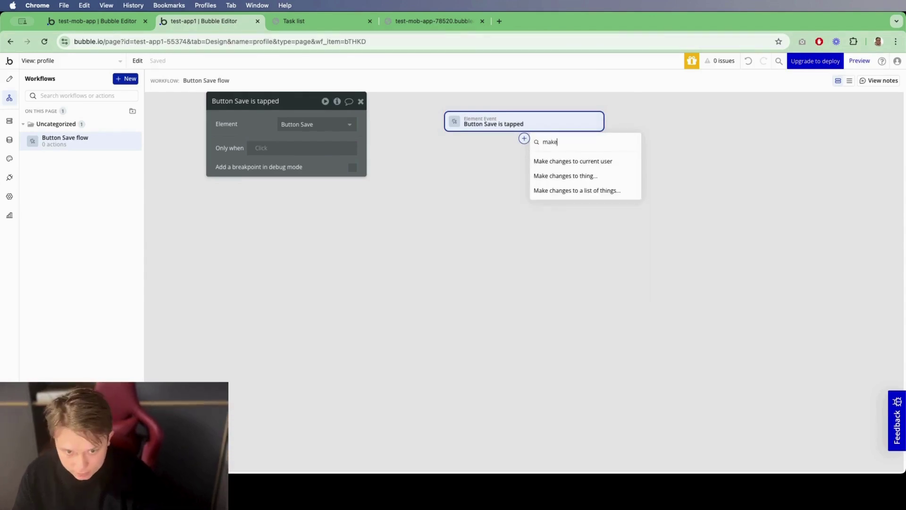
left_click(595, 164)
left_click(293, 129)
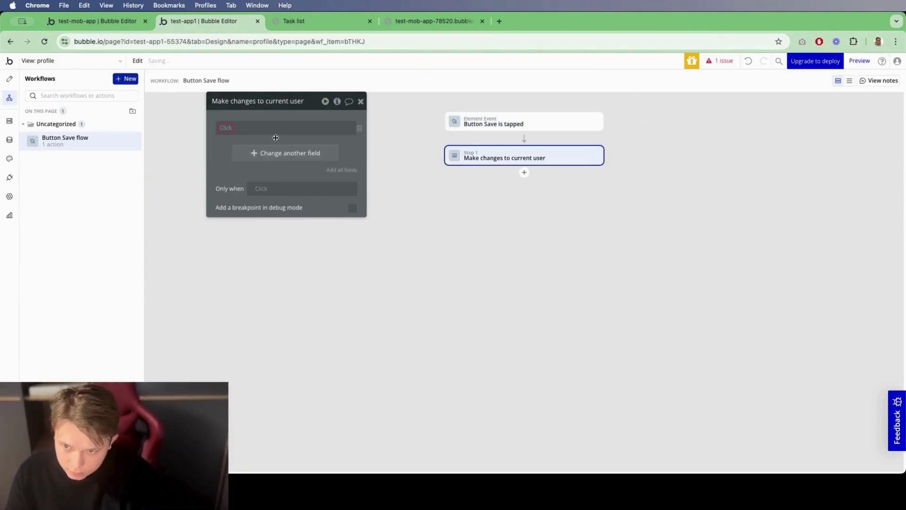
left_click(359, 128)
left_click(261, 127)
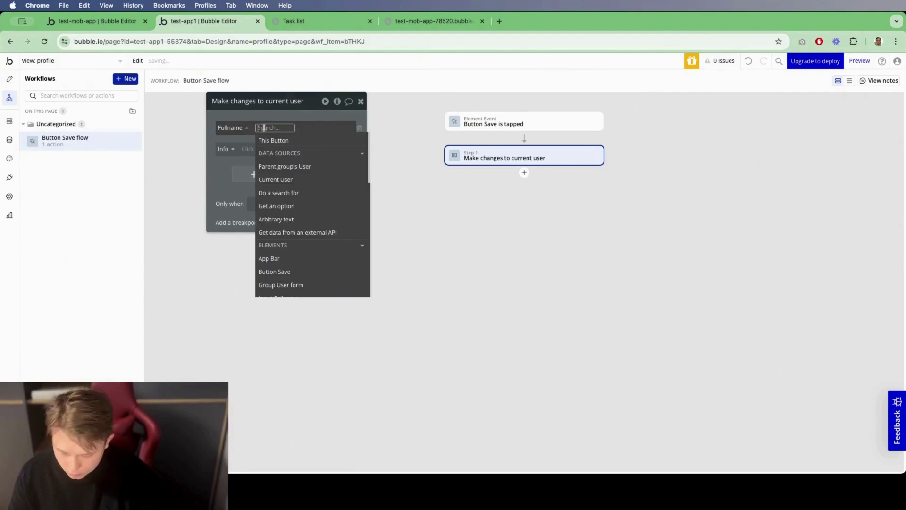
type("fu")
left_click(279, 153)
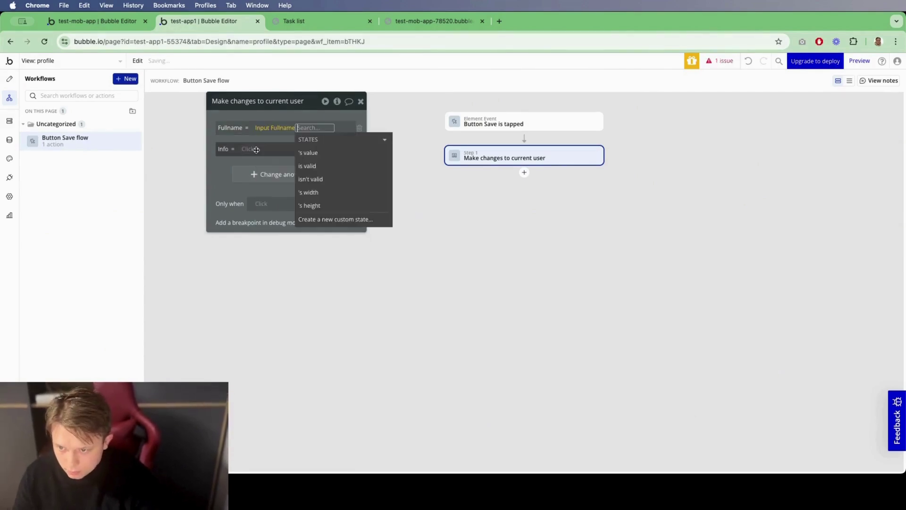
left_click(308, 153)
Step: Set the current user's Info to MultilineInput Info's value in the same action
left_click(254, 150)
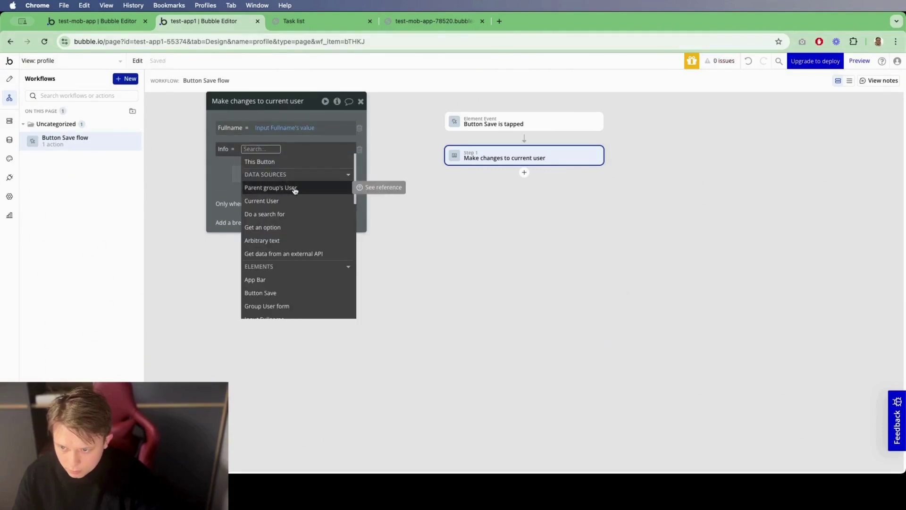
type("mul")
left_click(299, 175)
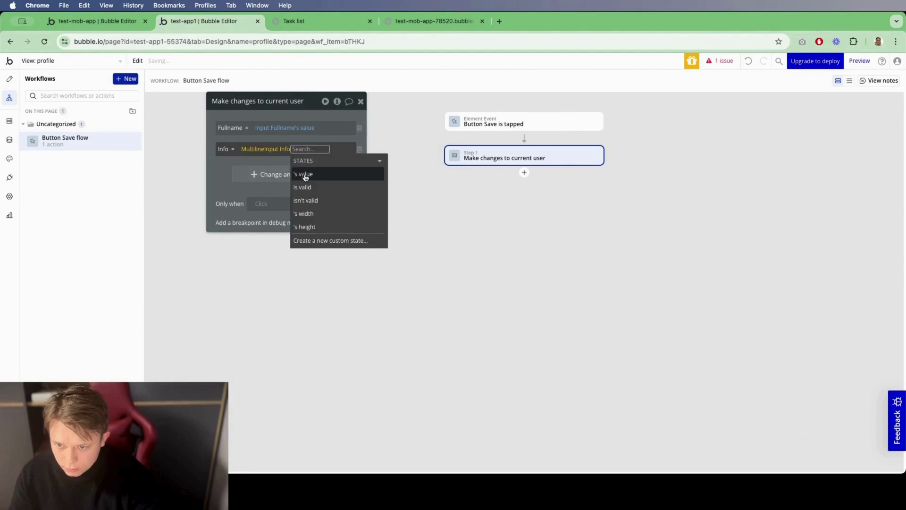
left_click(304, 175)
left_click(230, 162)
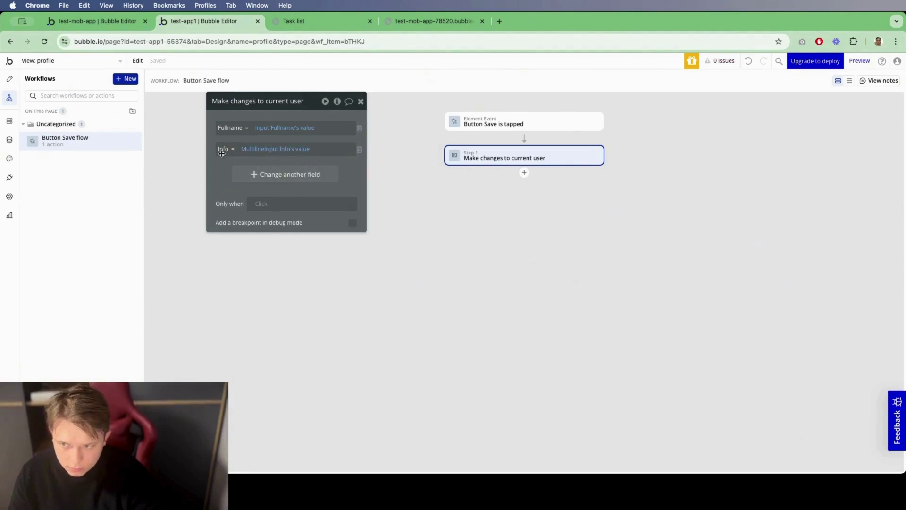
left_click(360, 101)
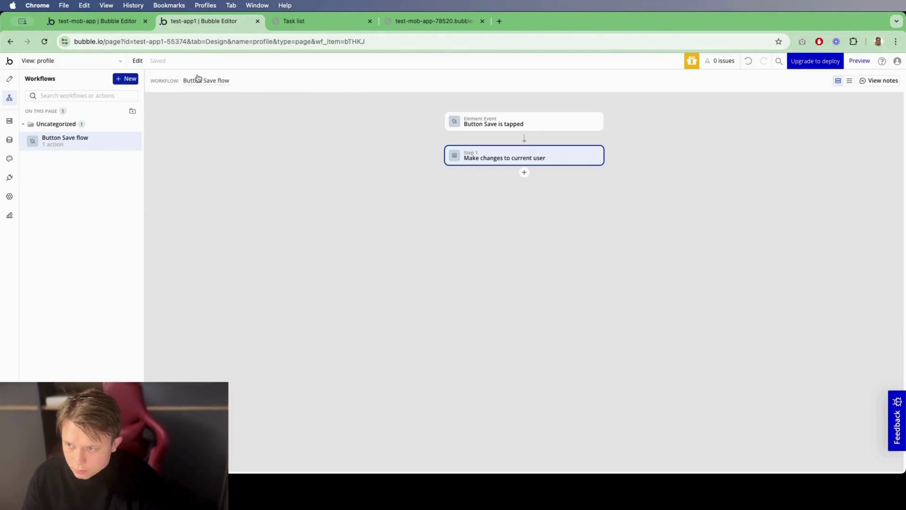
left_click(9, 79)
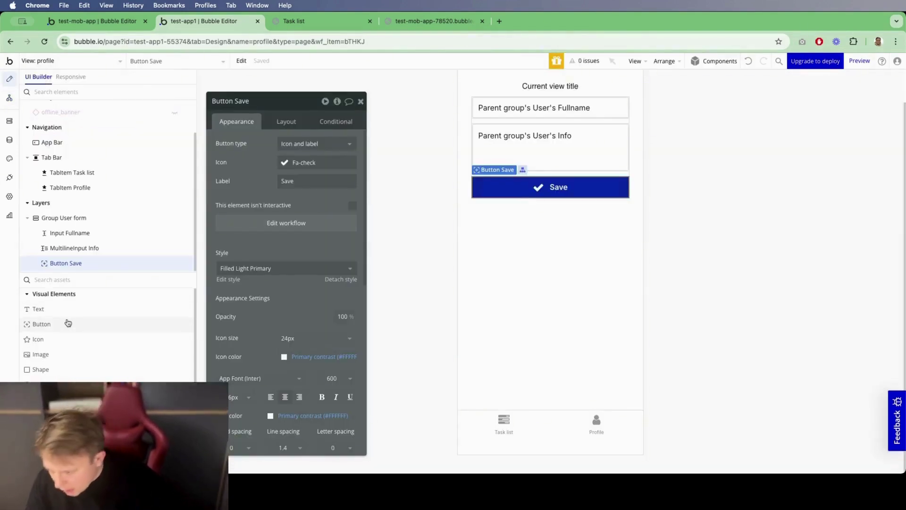
Step: Add a sheet element to the page and rename it Sheet Alert
scroll(57, 360, "down", 3)
left_click(330, 333)
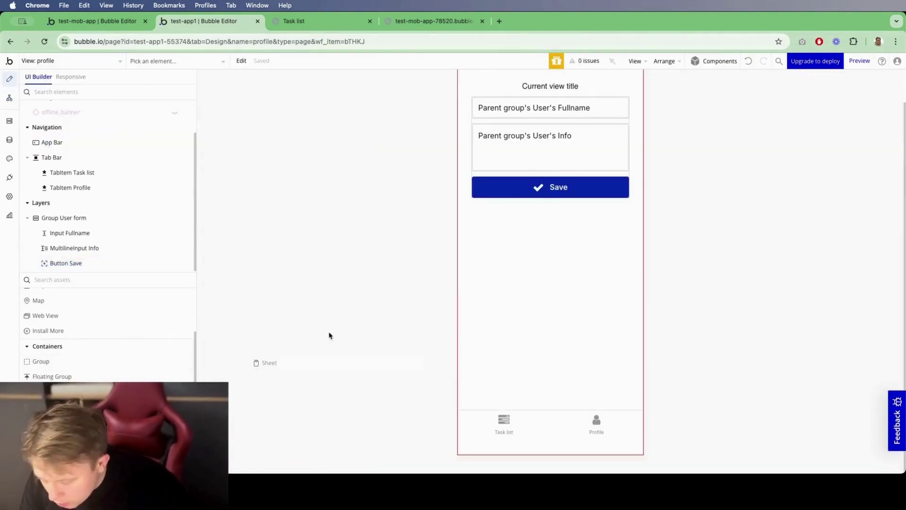
left_click(51, 127)
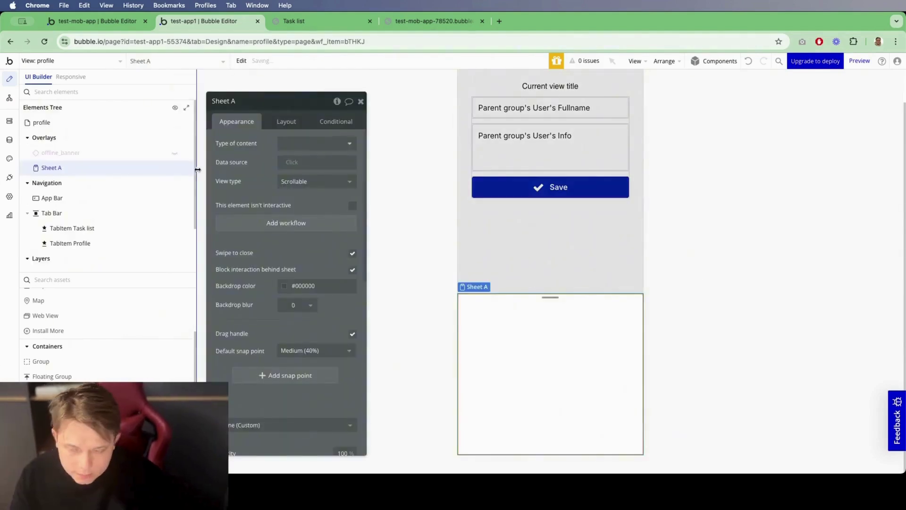
left_click(262, 98)
type("lert")
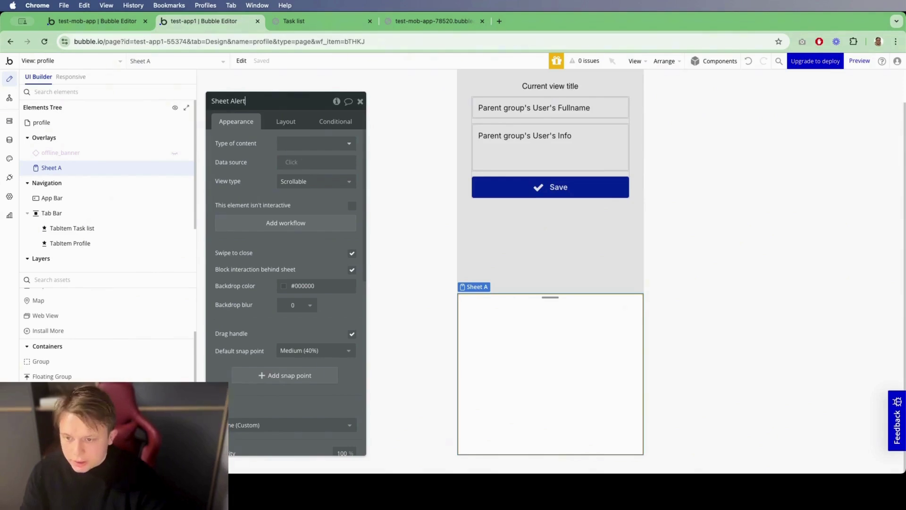
left_click(286, 121)
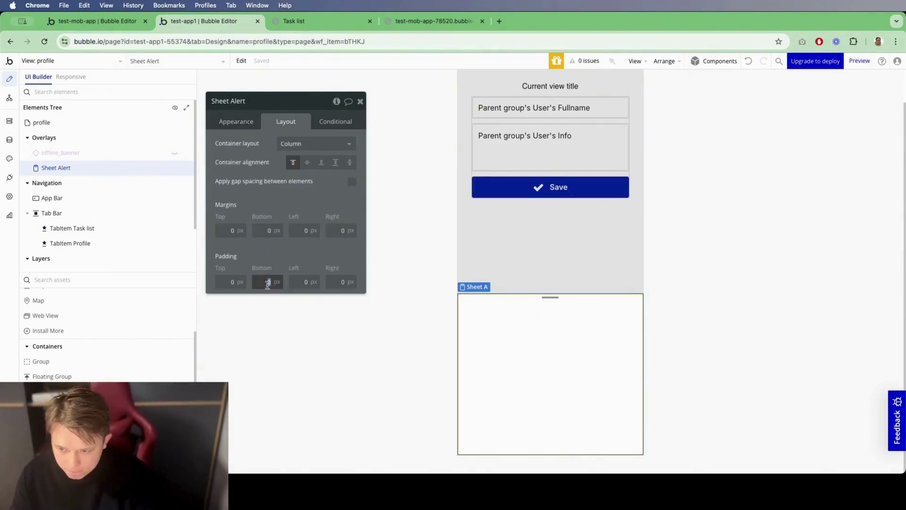
Step: Set Sheet Alert's padding to 30 top, 30 bottom, 0 left and 30 right
left_click(233, 282)
type("303")
key("Tab")
type("30")
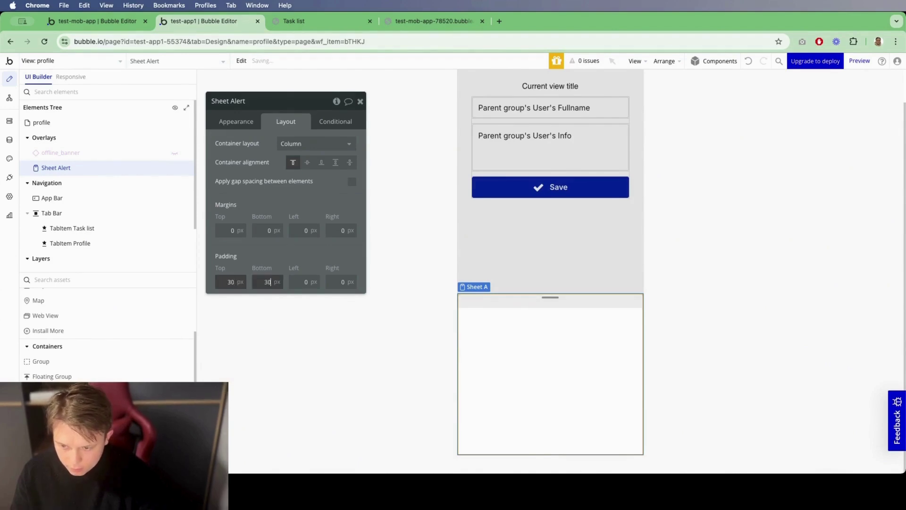
key("Tab")
type("40")
key("Tab")
key("BackSpace")
type("30")
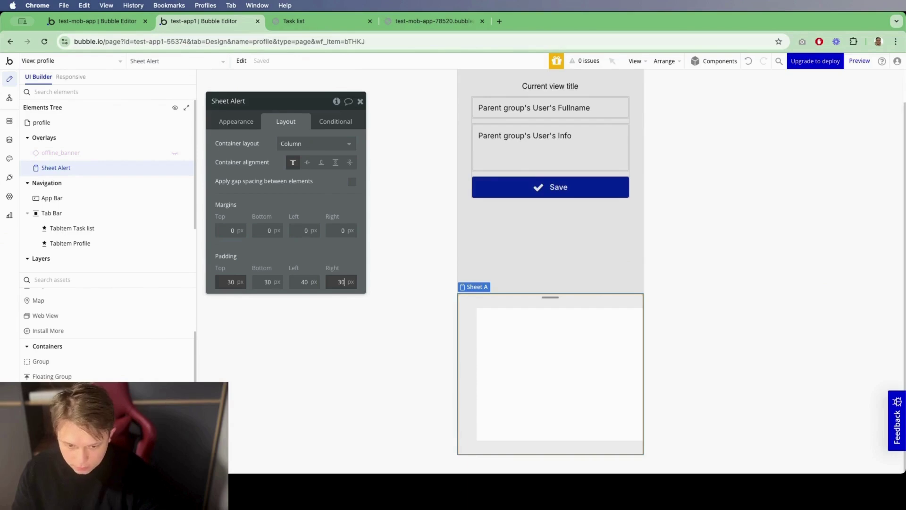
key("shift+Tab")
type("0")
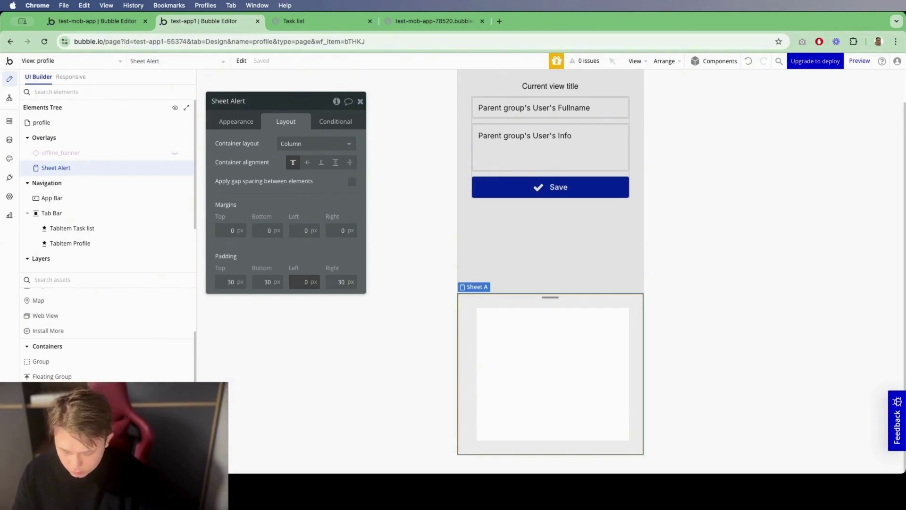
Step: Keep the snap point at Medium (40%) and give the sheet a Success 30 green background
left_click(226, 118)
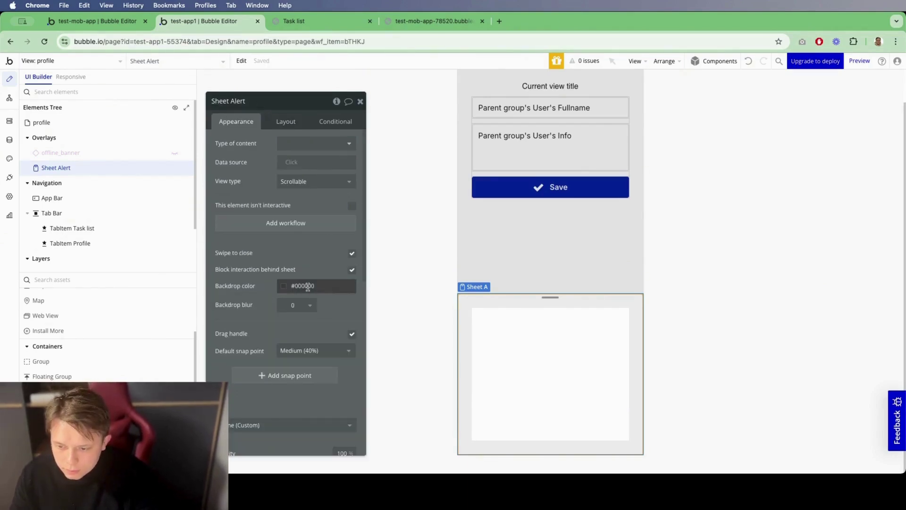
scroll(314, 273, "down", 5)
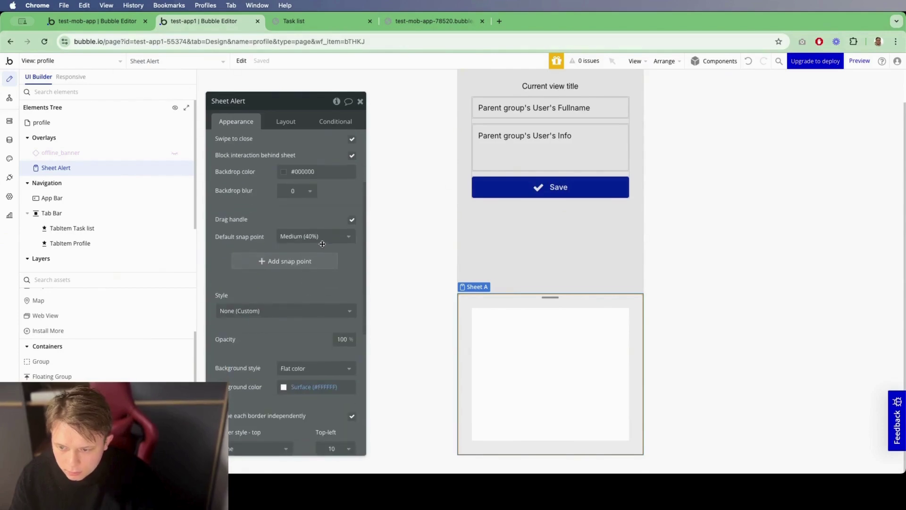
left_click(323, 244)
left_click(325, 237)
scroll(323, 240, "down", 1)
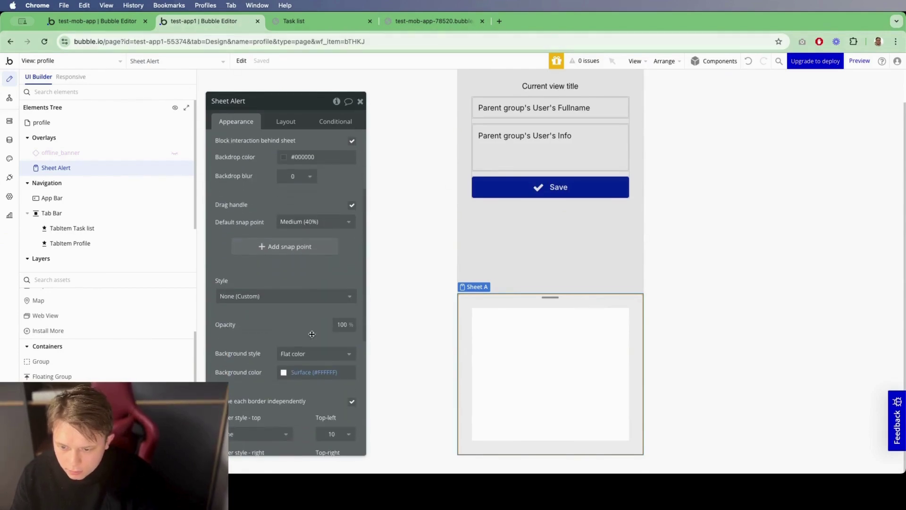
scroll(312, 334, "down", 4)
left_click(285, 194)
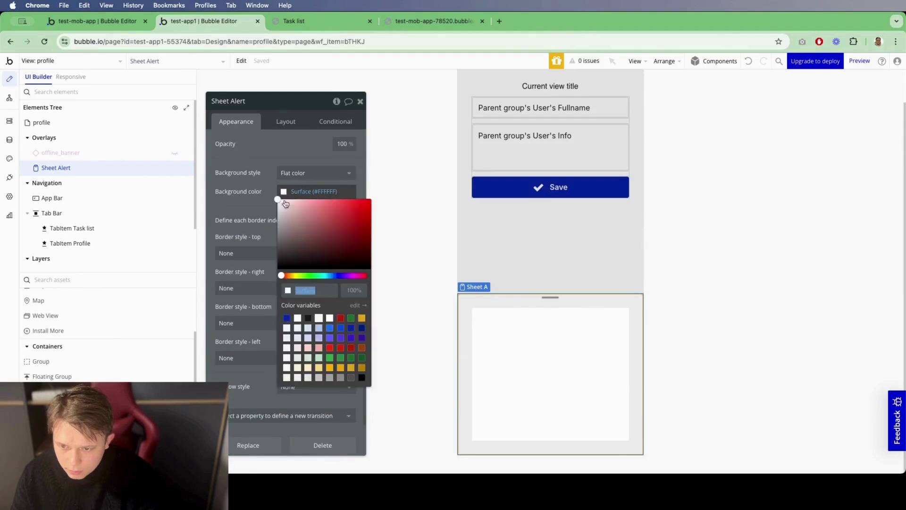
left_click(310, 358)
left_click(263, 229)
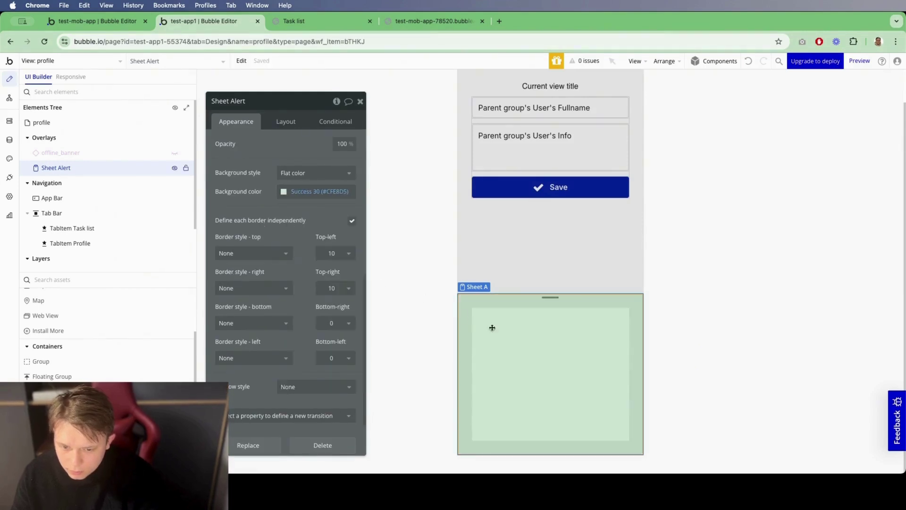
Step: Add a text element in the sheet reading 'The changes were successfully saved!'
scroll(87, 297, "up", 3)
left_click(77, 305)
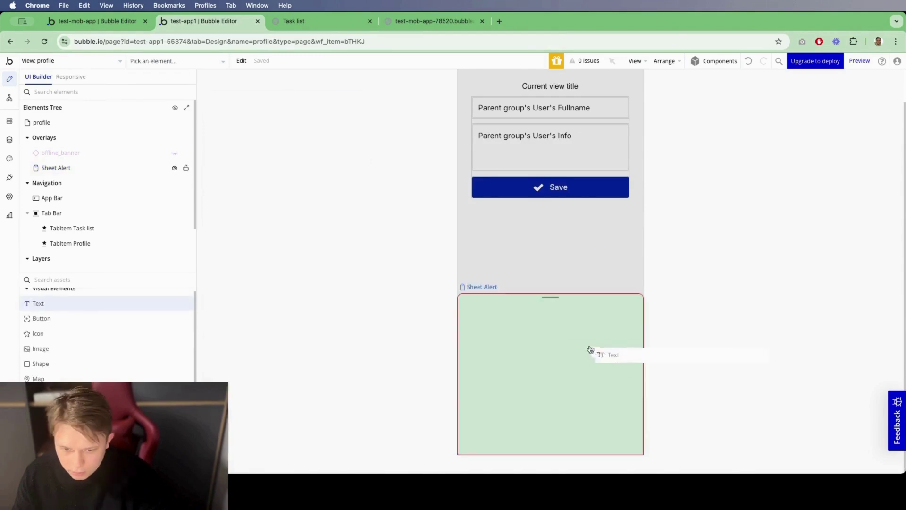
left_click(570, 348)
type("The changes were successfully saved!")
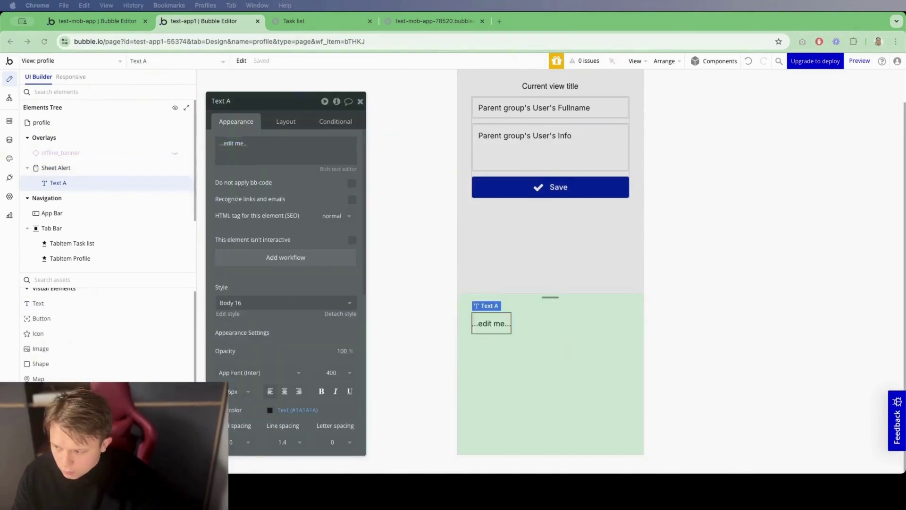
left_click(786, 328)
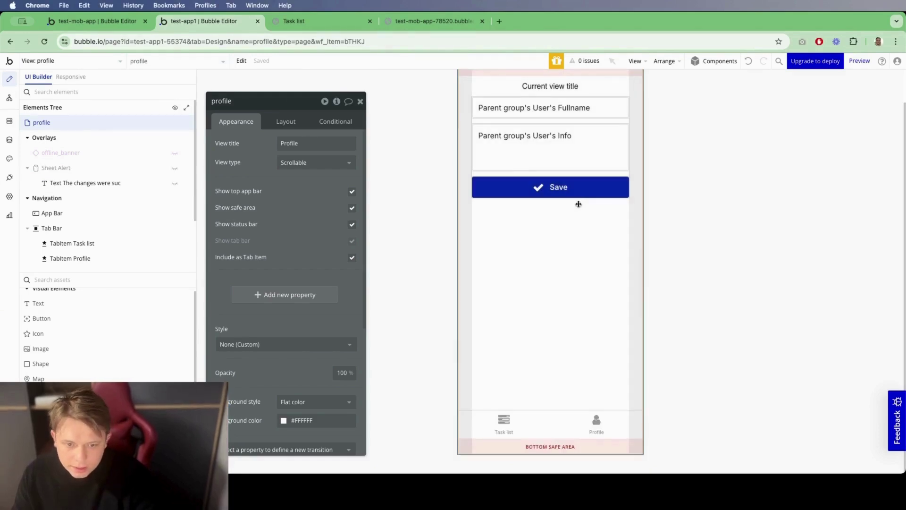
left_click(576, 193)
Step: Add a 'Show an element' action as step 2 of the Save button's workflow
left_click(281, 227)
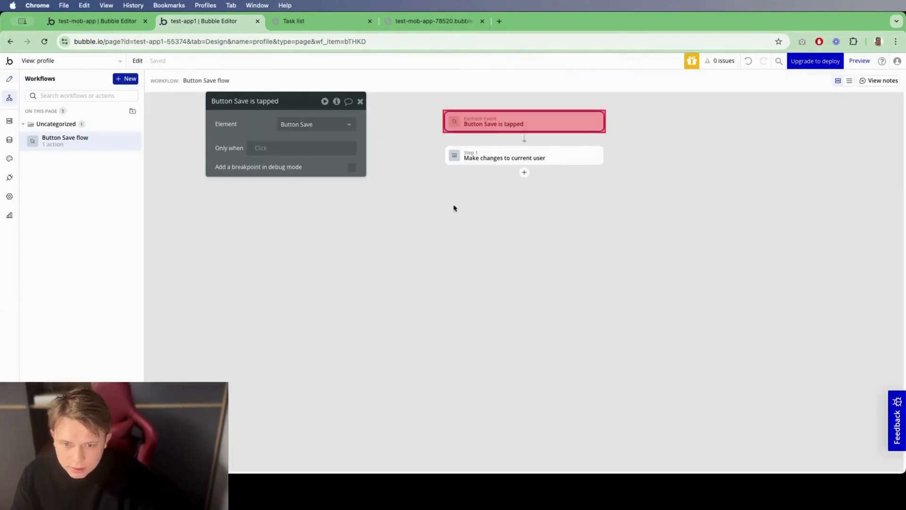
left_click(525, 172)
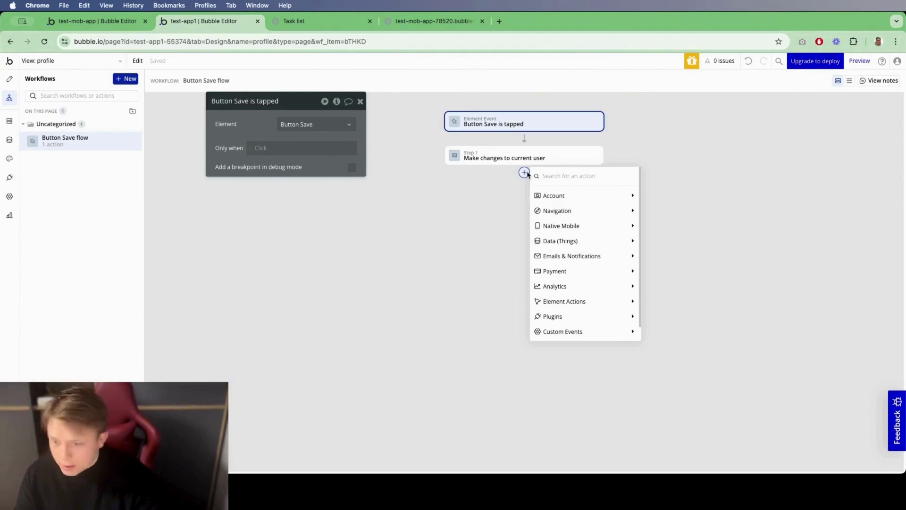
type("ipu")
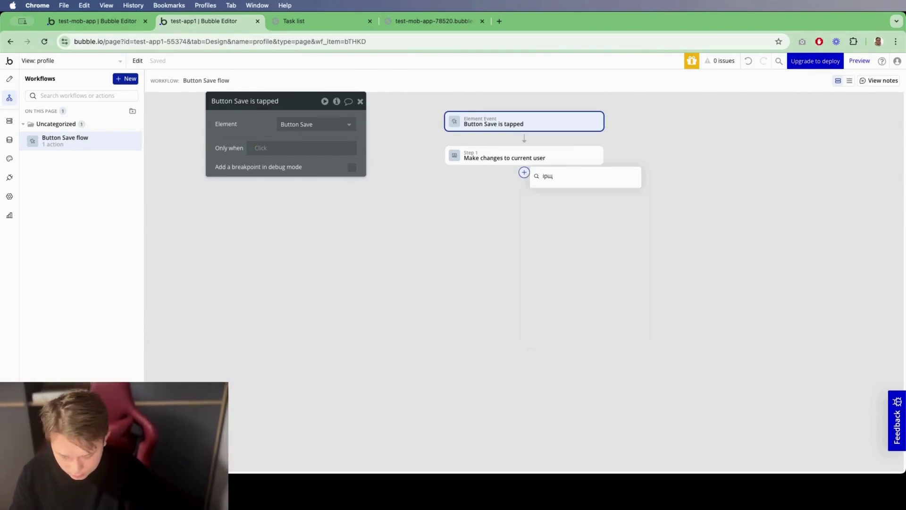
key("ctrl+space")
key("BackSpace")
key("BackSpace")
key("BackSpace")
type("sho")
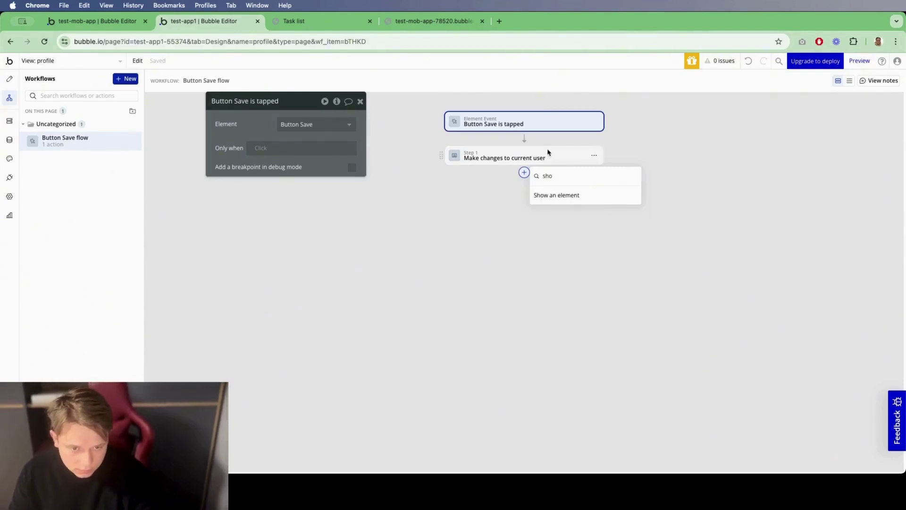
left_click(549, 194)
Step: Set the element to show to Sheet Alert, then go to the mobile preview
left_click(326, 126)
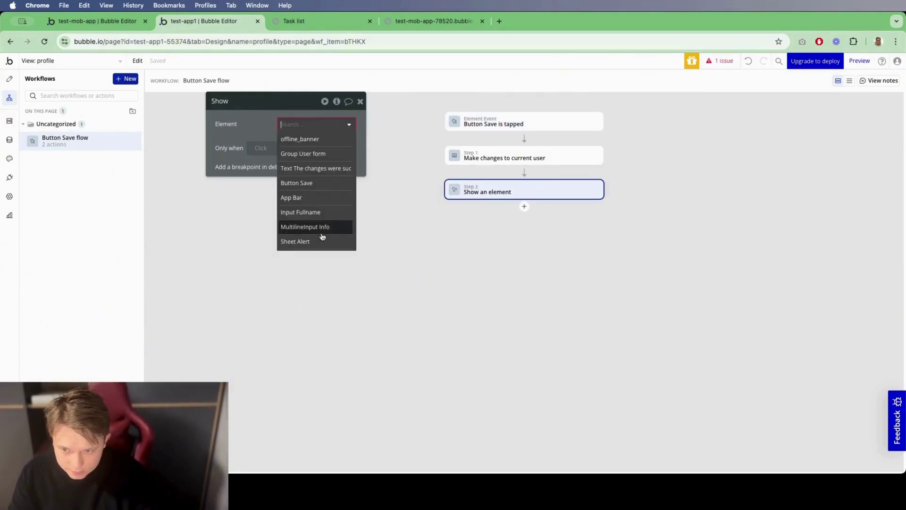
left_click(324, 241)
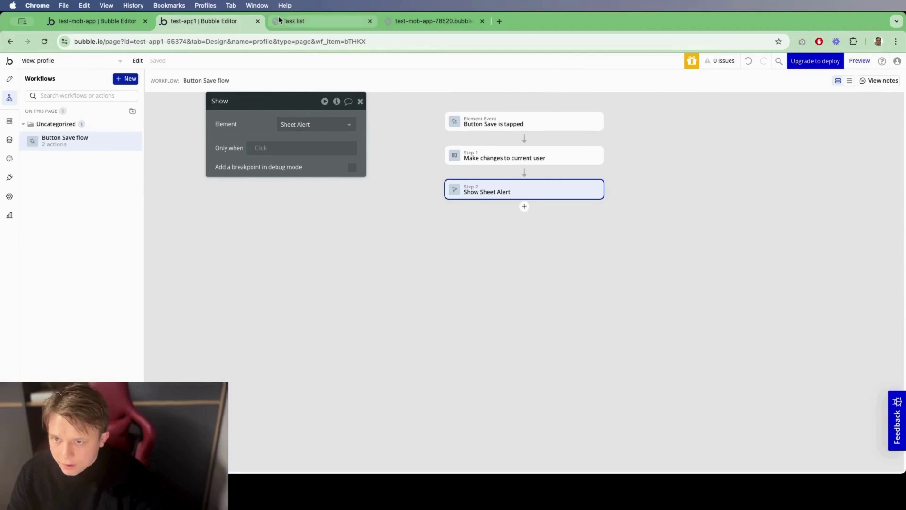
left_click(70, 61)
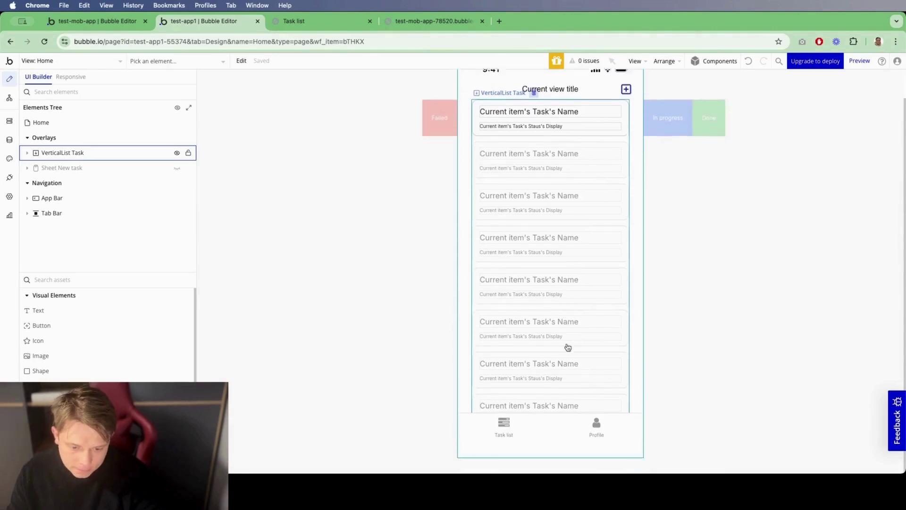
left_click(279, 24)
Step: In the reloaded preview's Profile page, enter a full name and info 'Lorem ipsum dolor', then save
left_click(49, 42)
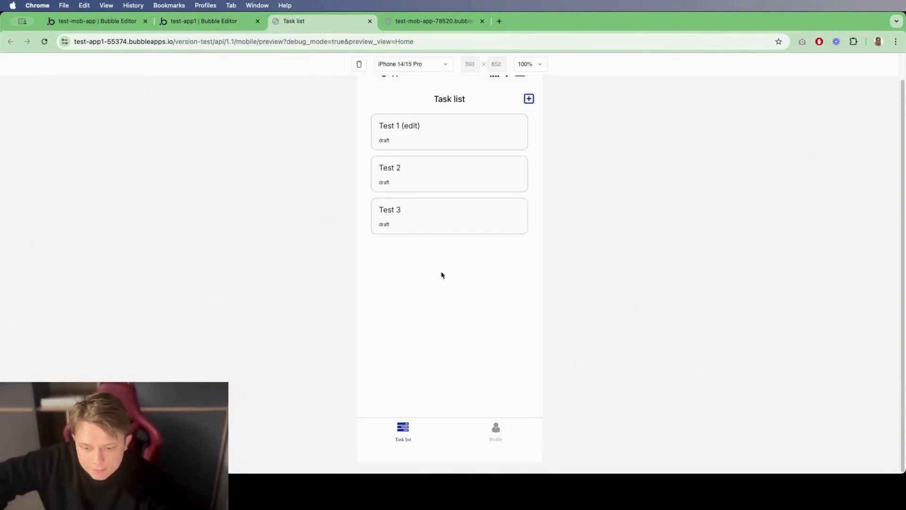
left_click(498, 434)
left_click(434, 151)
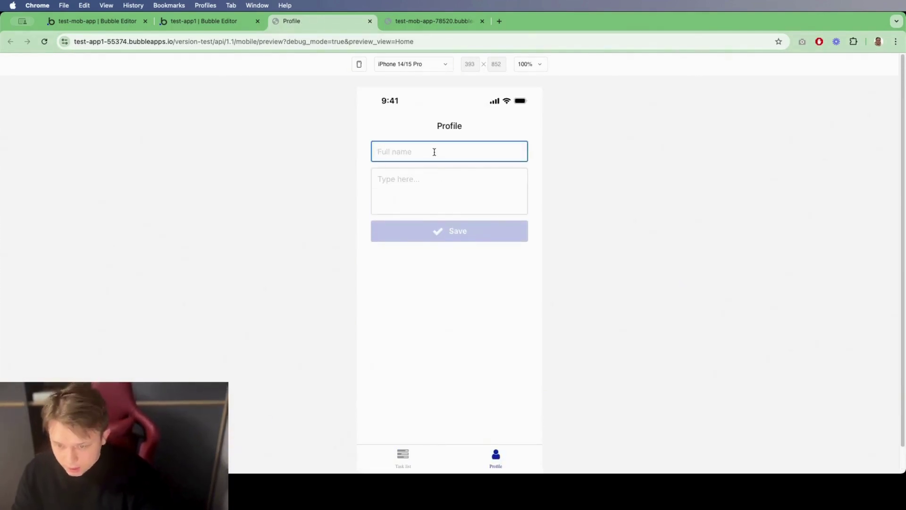
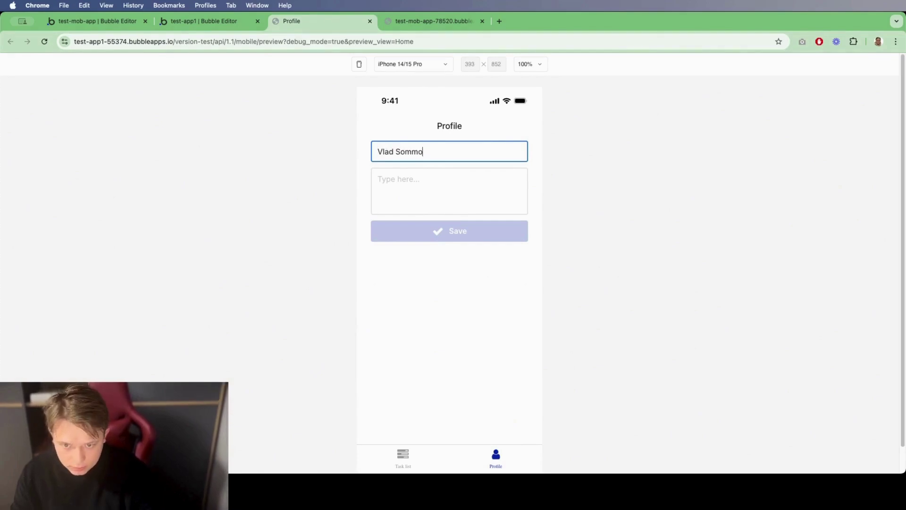
left_click(448, 189)
type("Lorem ipsum dolor")
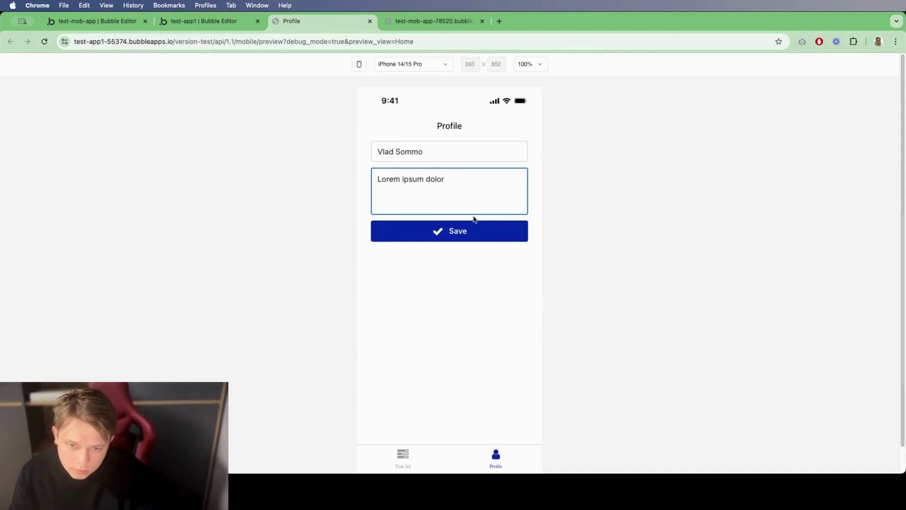
left_click(479, 238)
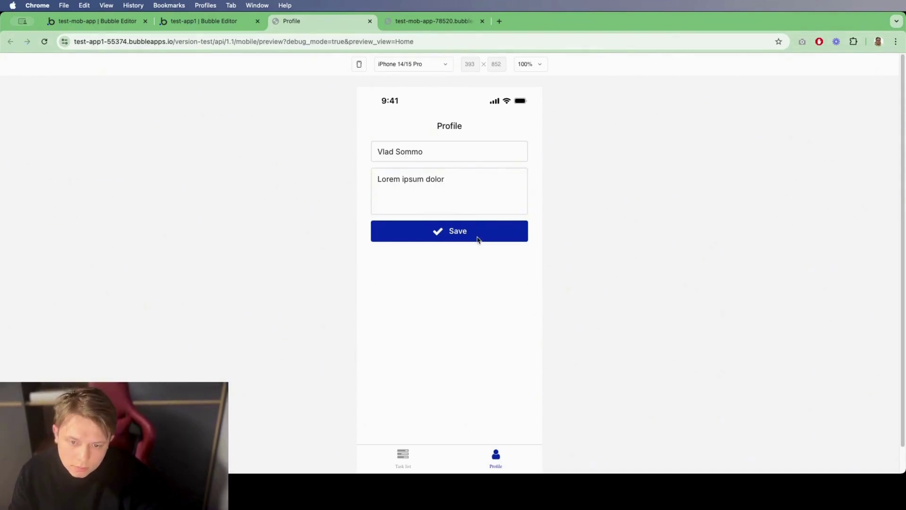